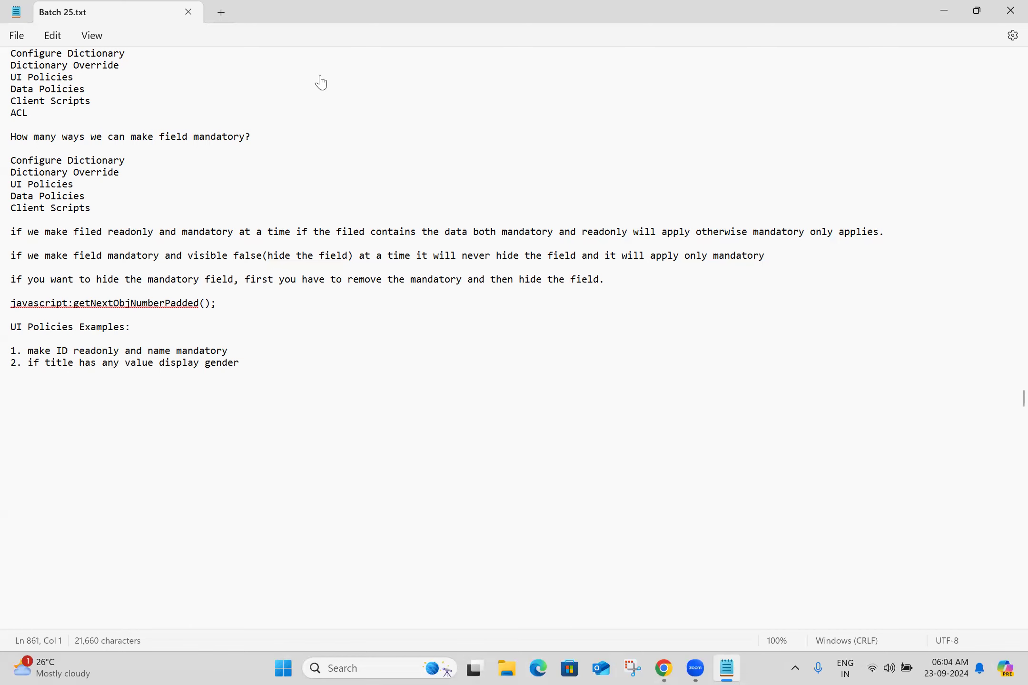
# Step: Open the Parent Naresh ITs list in a new tab and start new record PNI0001012
pyautogui.hotkey('alt', 'Tab')
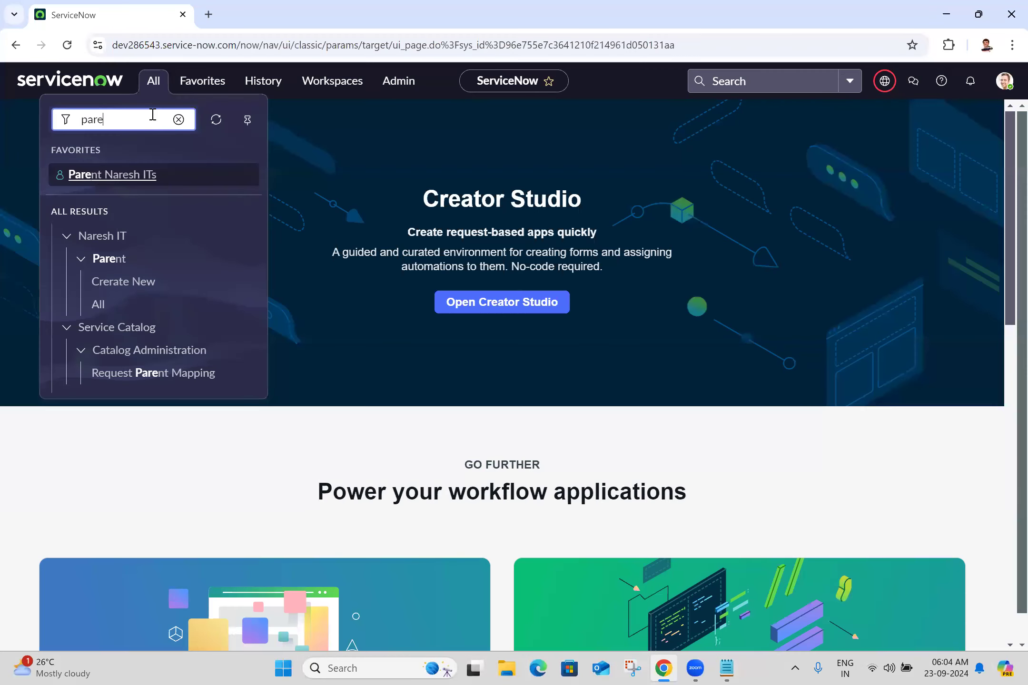
pyautogui.doubleClick(152, 115)
pyautogui.keyDown('ctrl'); pyautogui.click(120, 180); pyautogui.keyUp('ctrl')
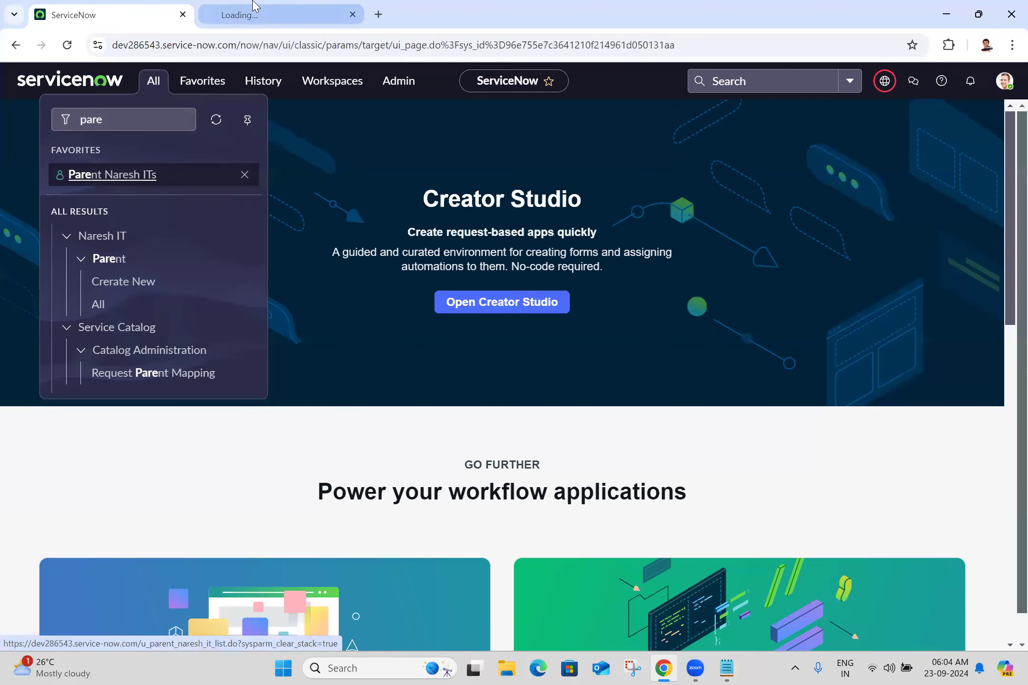
pyautogui.click(254, 5)
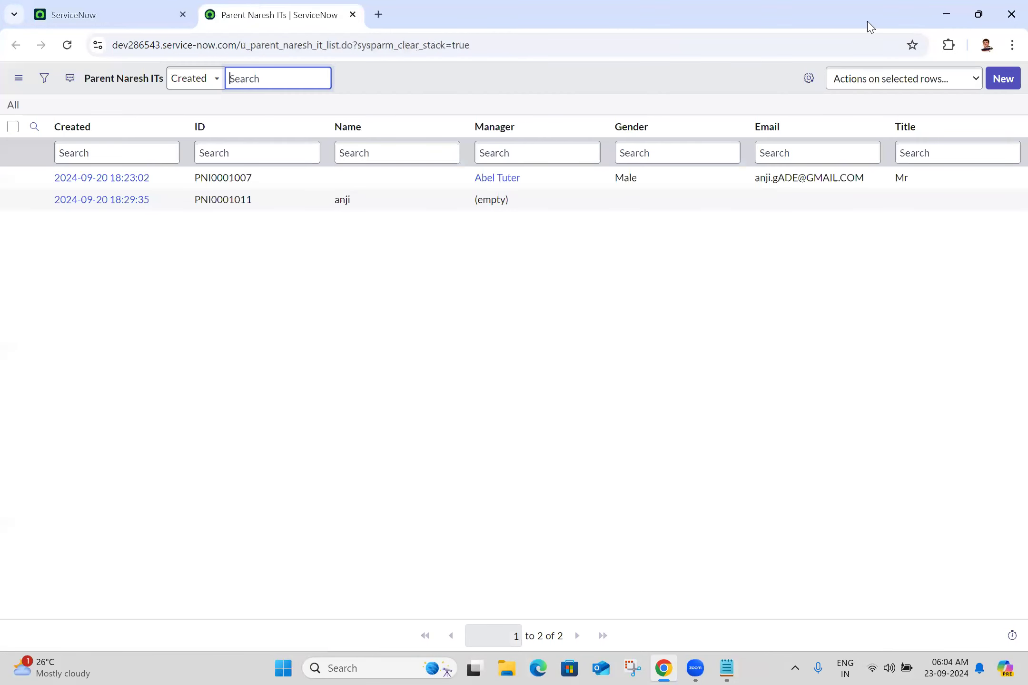
pyautogui.click(995, 82)
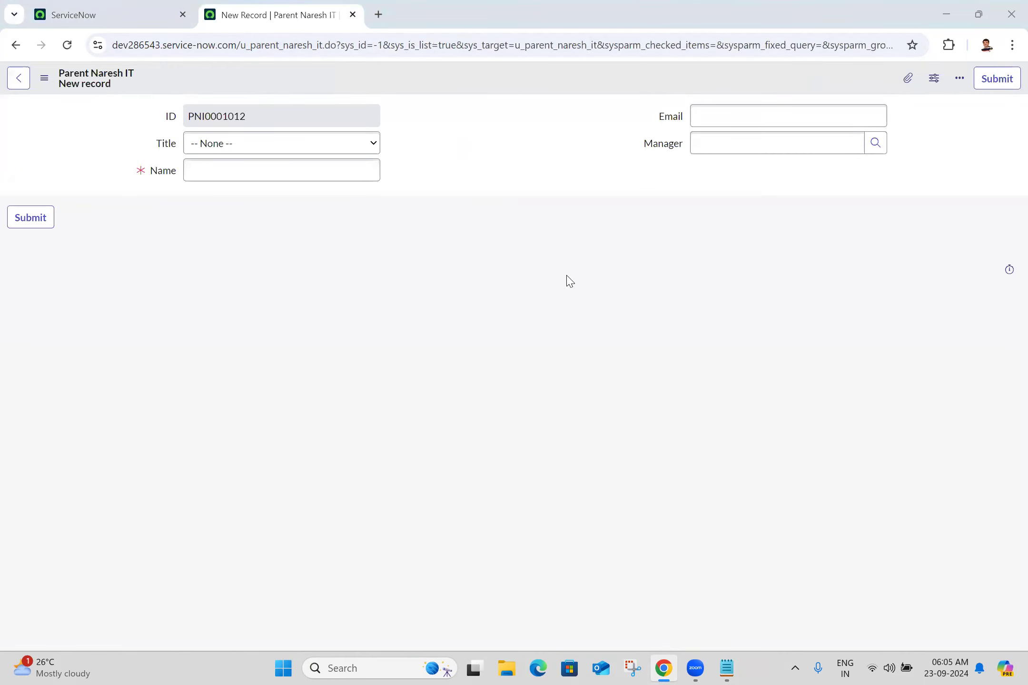
pyautogui.click(289, 175)
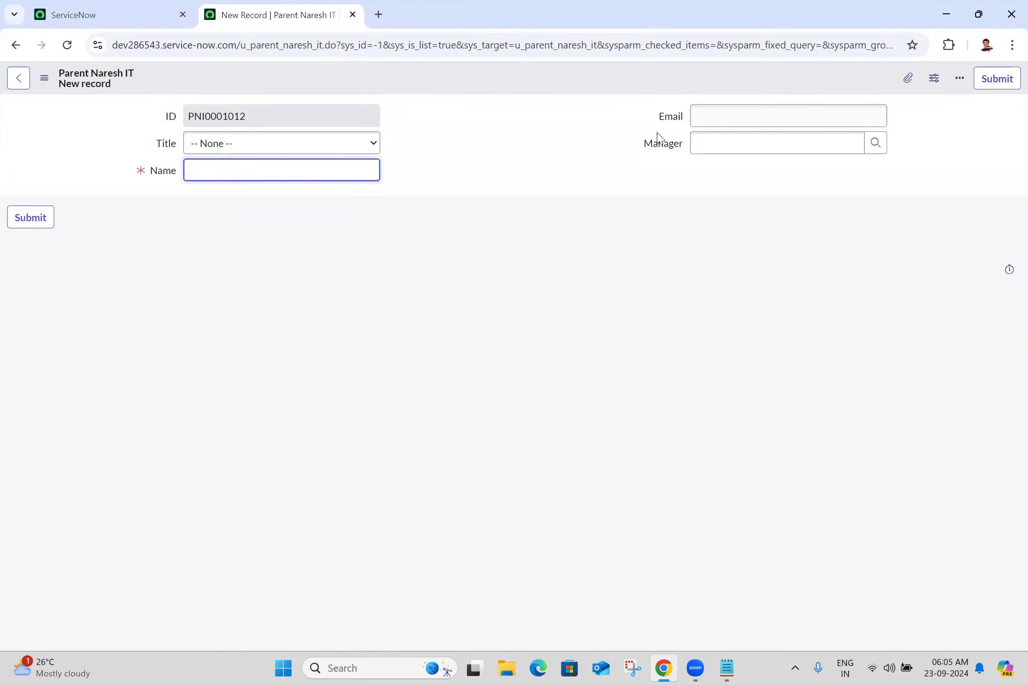
pyautogui.click(601, 162)
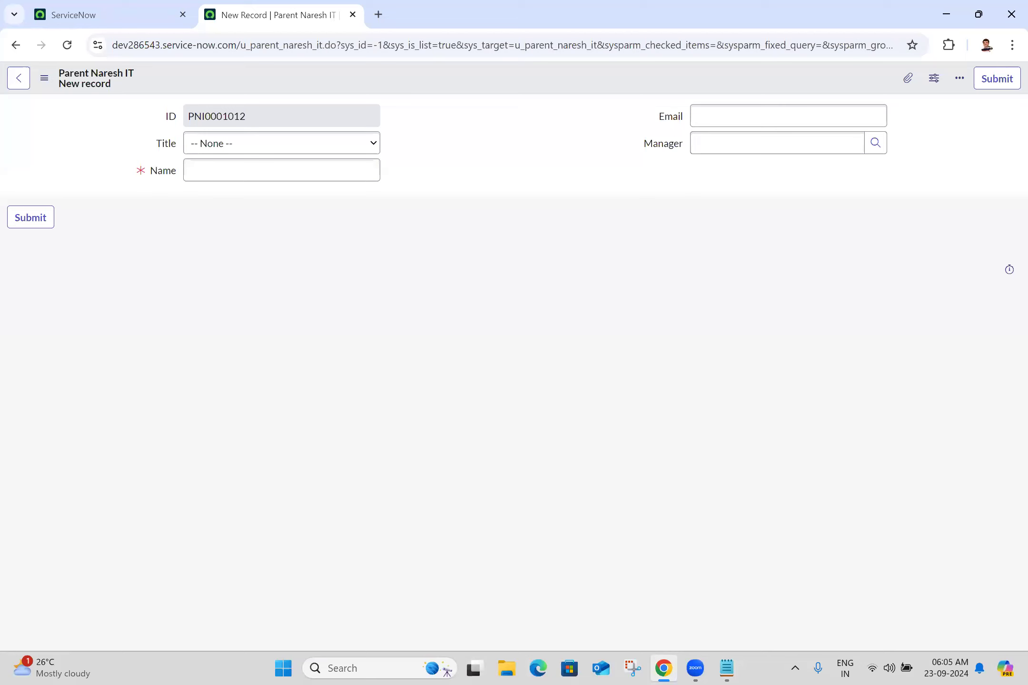
# Step: Add example 3, 'if name is not empty make email, manager fields visible and mandatory', to the Notepad list
pyautogui.hotkey('alt', 'Tab')
pyautogui.press('BackSpace')
pyautogui.press('BackSpace')
pyautogui.press('BackSpace')
pyautogui.write('if name ')
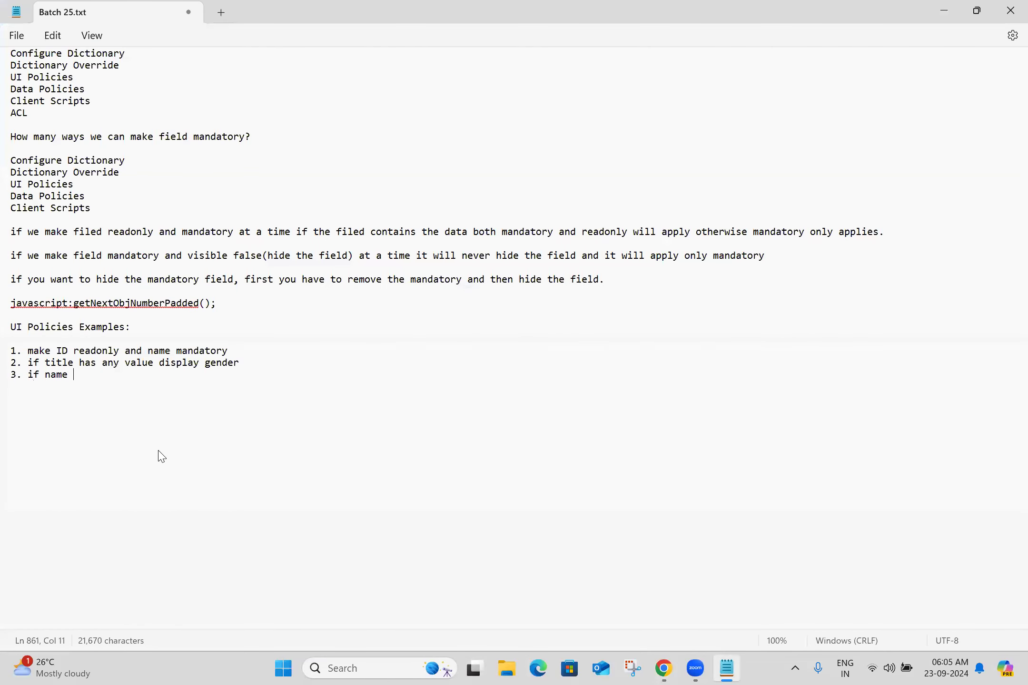
pyautogui.write('is not empty make ')
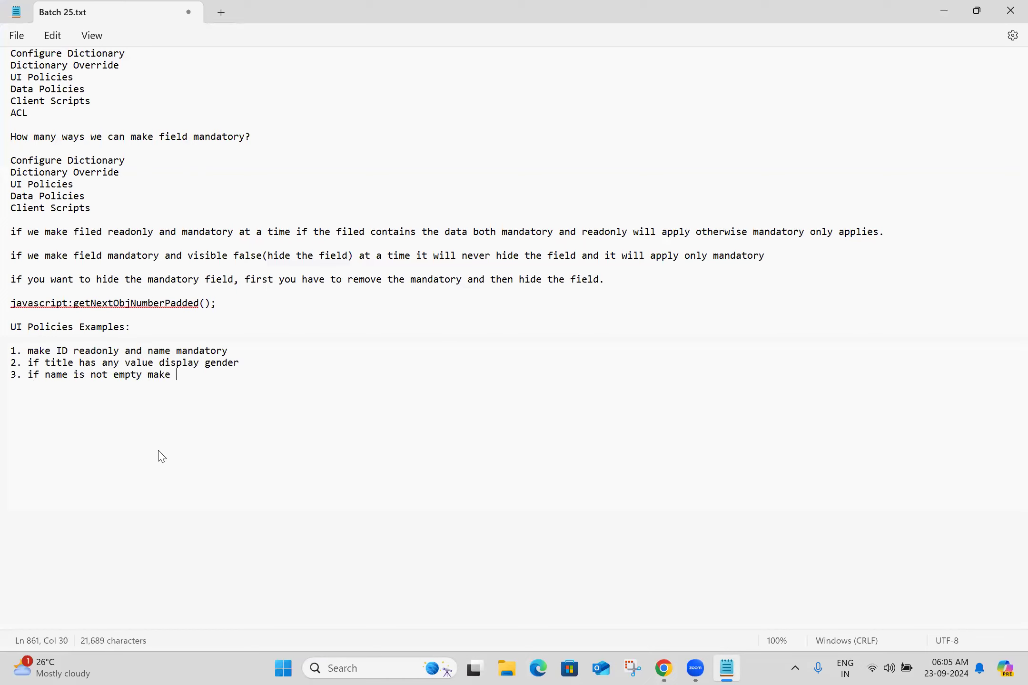
pyautogui.write('email, manager fields visible')
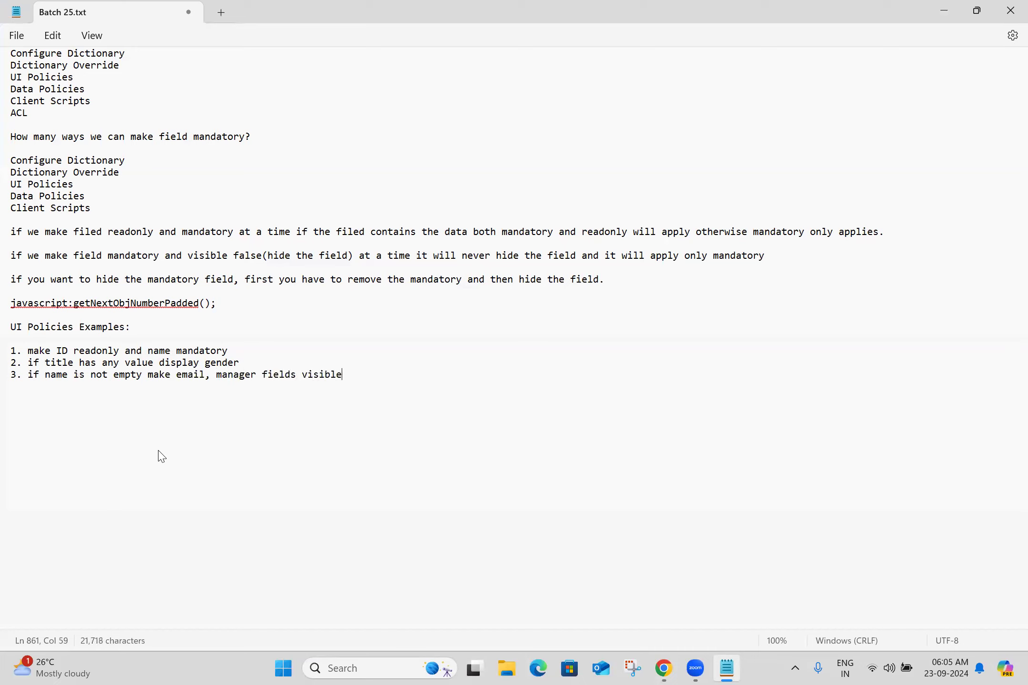
pyautogui.write(' and mandatory')
pyautogui.press('Return')
pyautogui.press('Return')
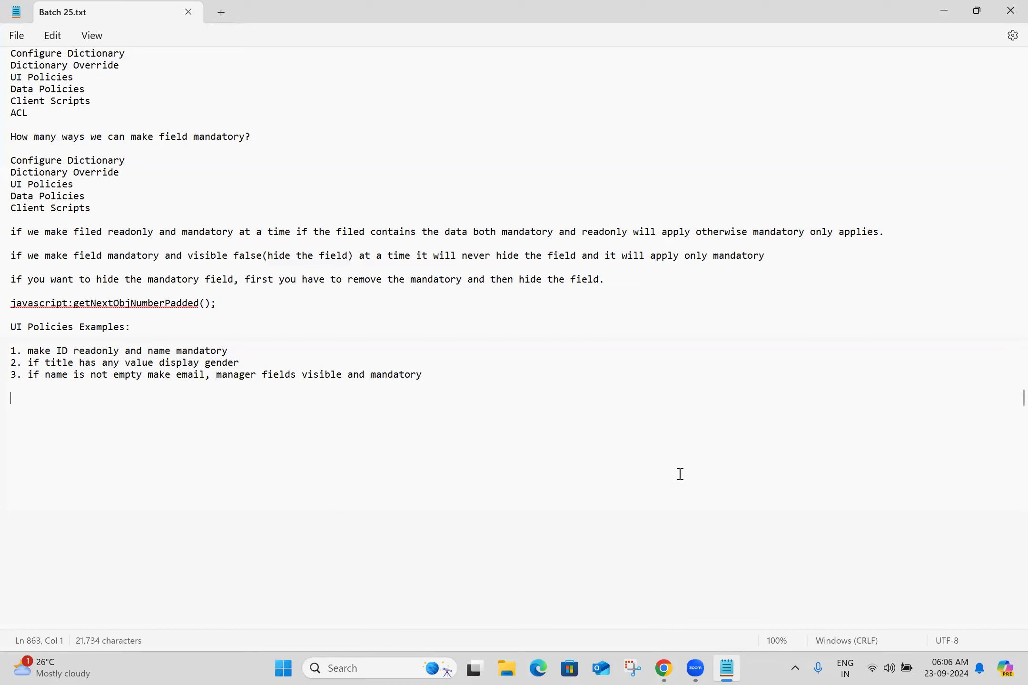
pyautogui.doubleClick(200, 376)
pyautogui.click(475, 379)
pyautogui.click(664, 668)
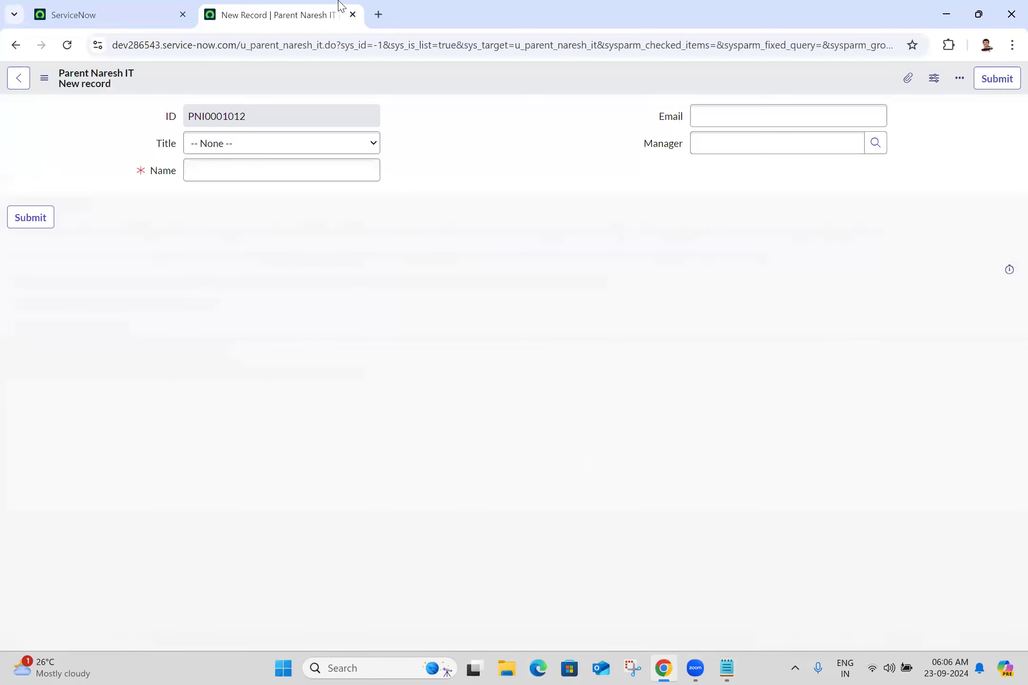
# Step: Duplicate the New Record tab and start a new UI policy for the Parent Naresh IT table
pyautogui.rightClick(336, 6)
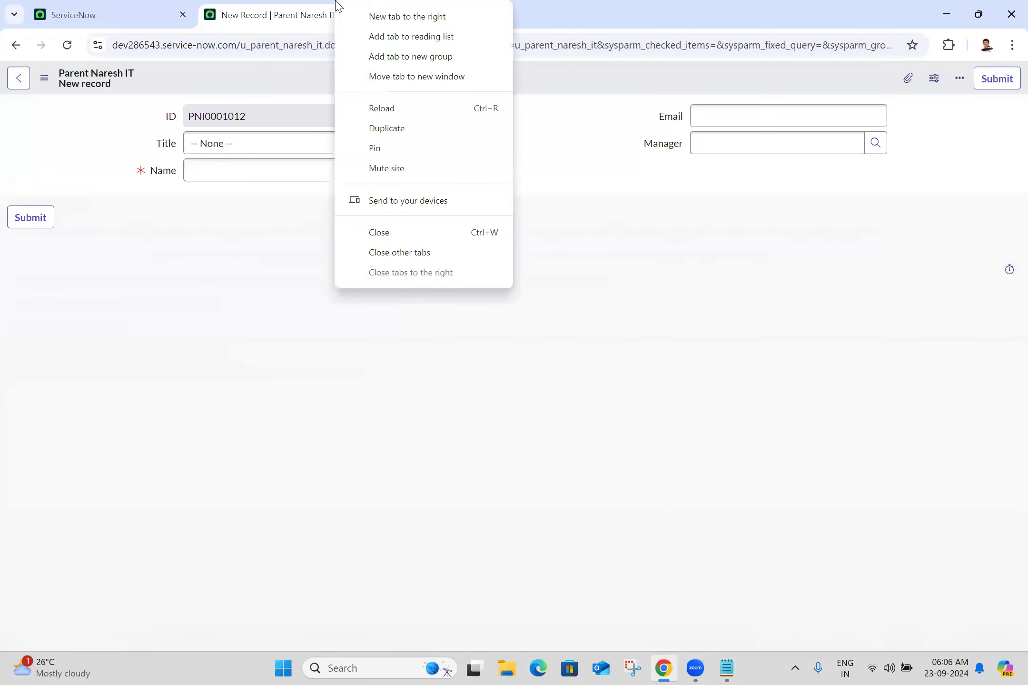
pyautogui.click(436, 127)
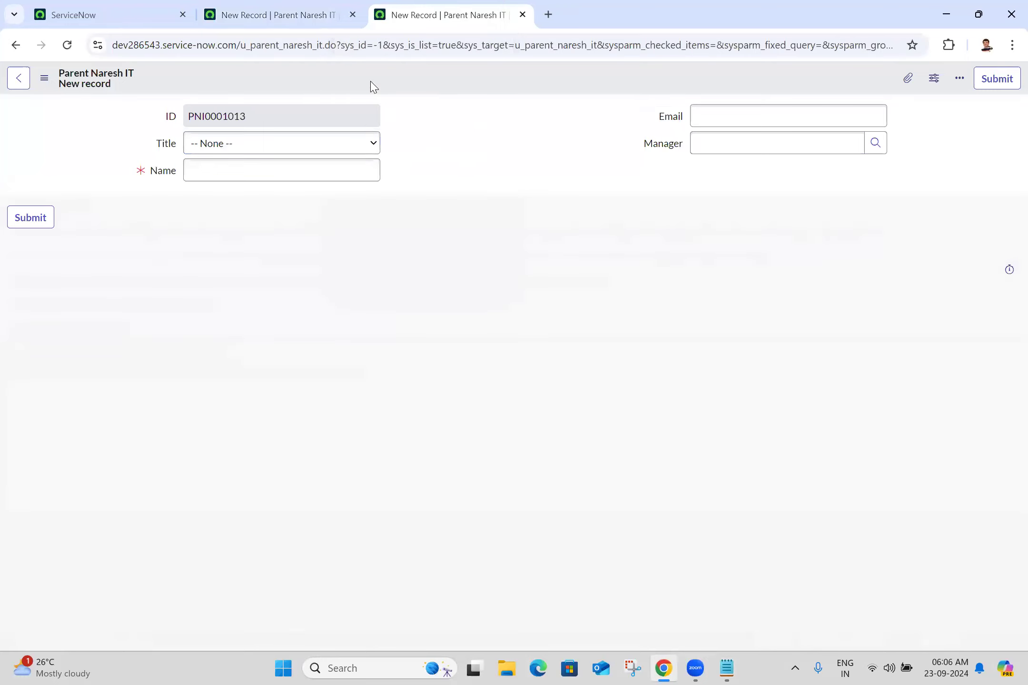
pyautogui.rightClick(373, 86)
pyautogui.moveTo(437, 110)
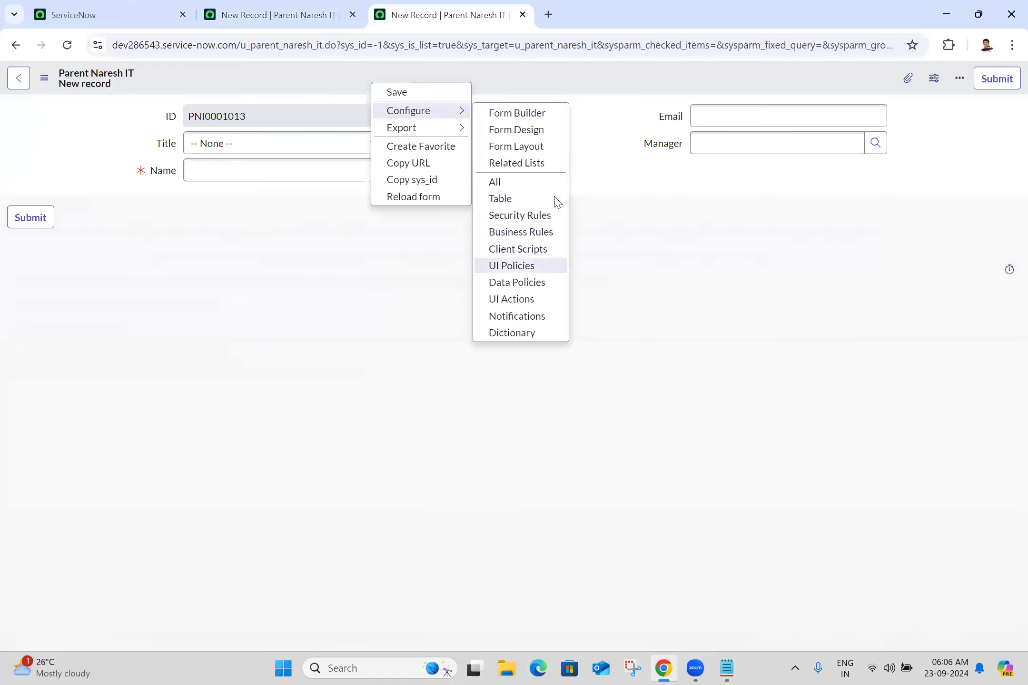
pyautogui.click(511, 271)
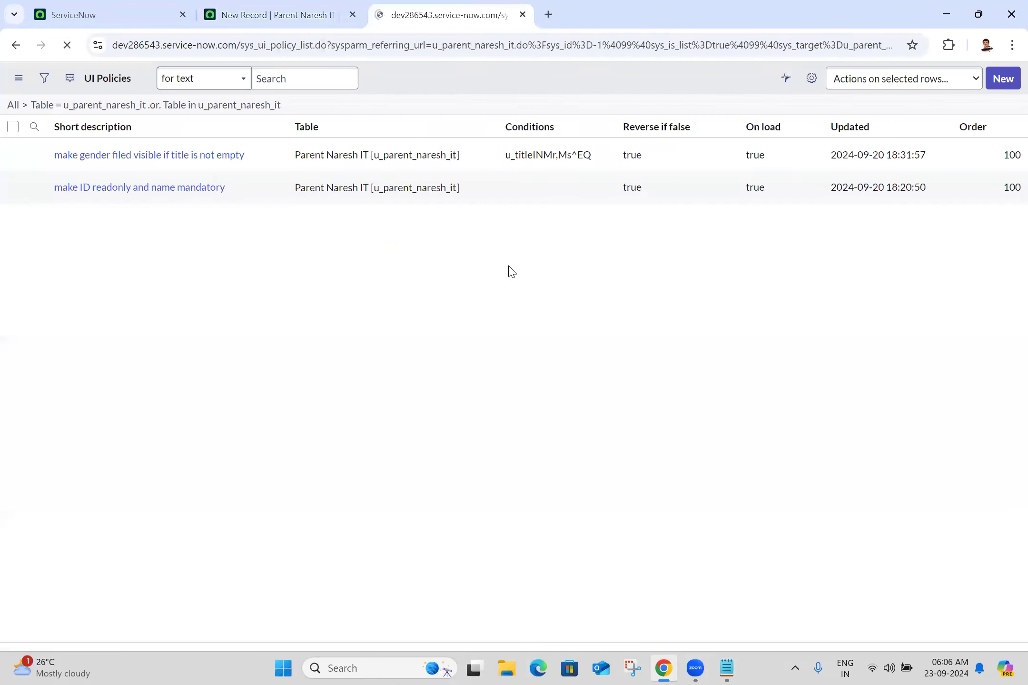
pyautogui.click(996, 81)
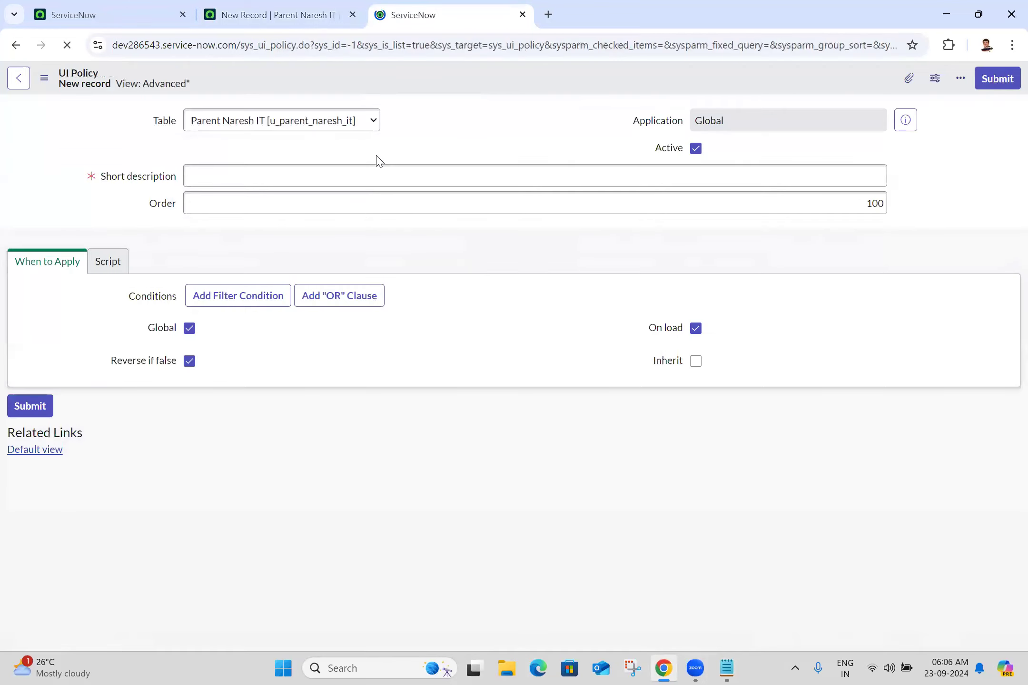
pyautogui.click(726, 668)
# Step: Copy example 3 from Notepad into the UI policy's Short description
pyautogui.click(33, 376)
pyautogui.doubleClick(32, 376)
pyautogui.hotkey('shift', 'Right')
pyautogui.hotkey('shift', 'Right')
pyautogui.hotkey('shift', 'Right')
pyautogui.hotkey('shift', 'Right')
pyautogui.hotkey('shift', 'Right')
pyautogui.hotkey('shift', 'Right')
pyautogui.hotkey('shift', 'Right')
pyautogui.hotkey('shift', 'Right')
pyautogui.hotkey('shift', 'Right')
pyautogui.hotkey('shift', 'Right')
pyautogui.hotkey('shift', 'Right')
pyautogui.hotkey('shift', 'Right')
pyautogui.hotkey('shift', 'Right')
pyautogui.hotkey('shift', 'Right')
pyautogui.hotkey('shift', 'Right')
pyautogui.hotkey('shift', 'Right')
pyautogui.hotkey('shift', 'Right')
pyautogui.hotkey('shift', 'Right')
pyautogui.hotkey('shift', 'Right')
pyautogui.hotkey('shift', 'Right')
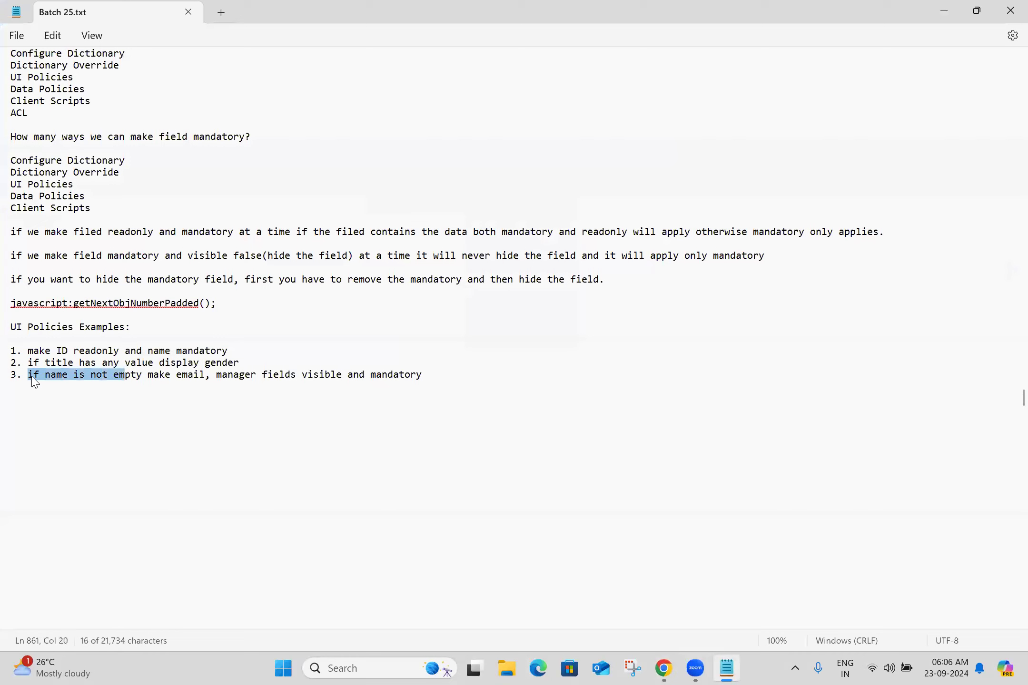
pyautogui.hotkey('shift', 'Right')
pyautogui.hotkey('shift', 'Right')
pyautogui.hotkey('shift', 'Right')
pyautogui.hotkey('shift', 'Right')
pyautogui.hotkey('shift', 'Right')
pyautogui.hotkey('shift', 'Right')
pyautogui.hotkey('shift', 'Right')
pyautogui.hotkey('shift', 'Right')
pyautogui.hotkey('shift', 'Right')
pyautogui.hotkey('shift', 'Right')
pyautogui.hotkey('shift', 'Right')
pyautogui.hotkey('shift', 'Right')
pyautogui.hotkey('shift', 'Right')
pyautogui.hotkey('shift', 'Right')
pyautogui.hotkey('shift', 'Right')
pyautogui.hotkey('shift', 'Right')
pyautogui.hotkey('shift', 'Right')
pyautogui.hotkey('shift', 'Right')
pyautogui.hotkey('shift', 'Right')
pyautogui.hotkey('shift', 'Right')
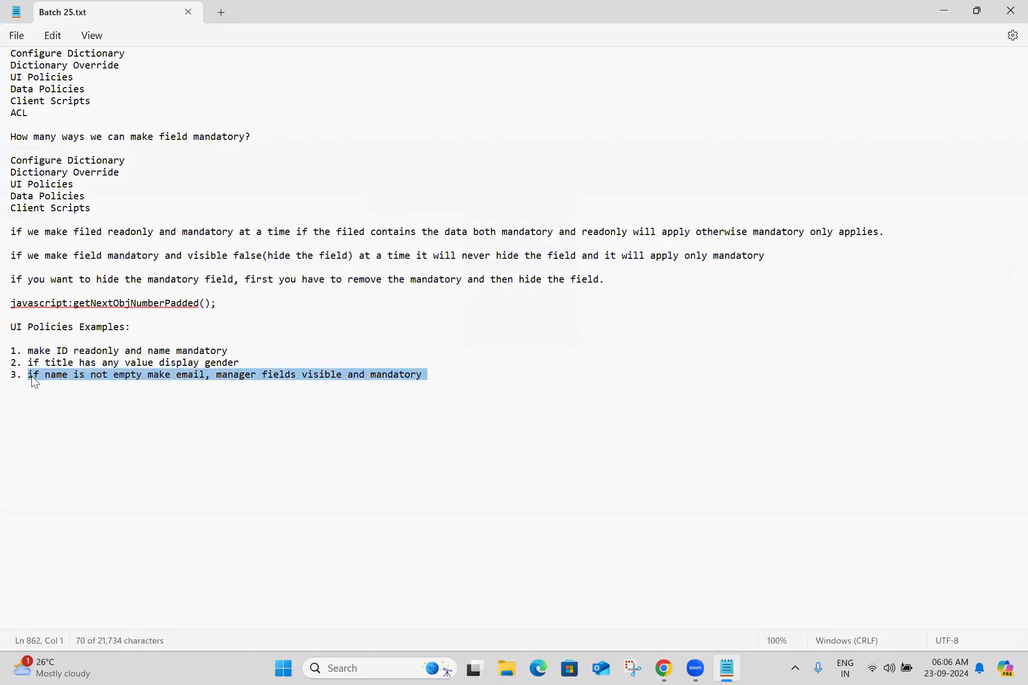
pyautogui.click(65, 404)
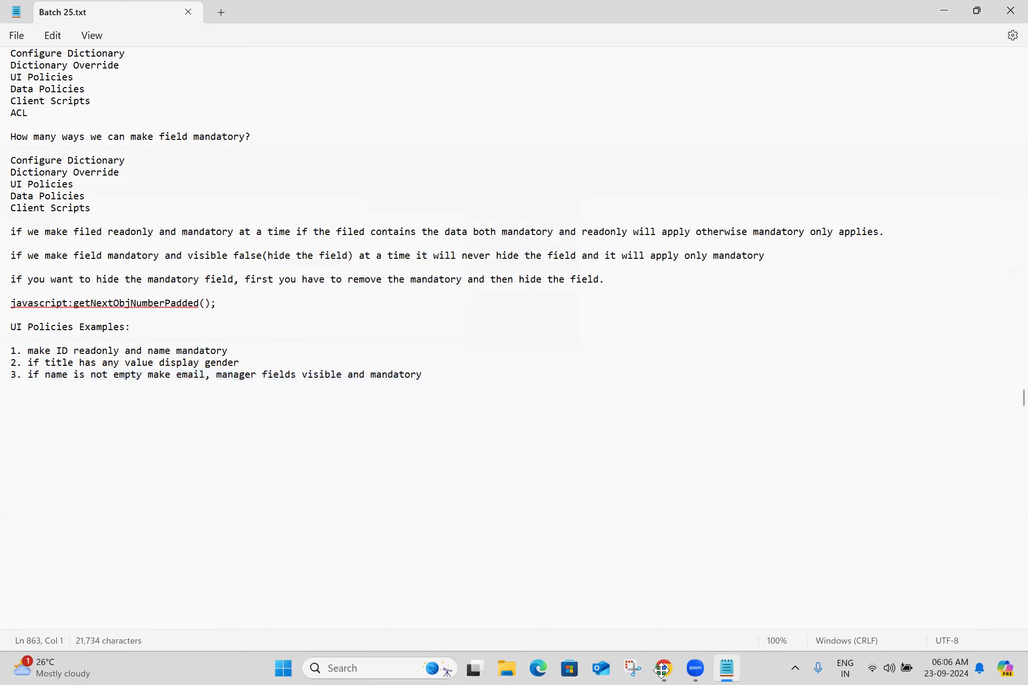
pyautogui.hotkey('alt', 'Tab')
pyautogui.click(275, 278)
pyautogui.write('if name is not empty make email, manager fields visible and mandatory')
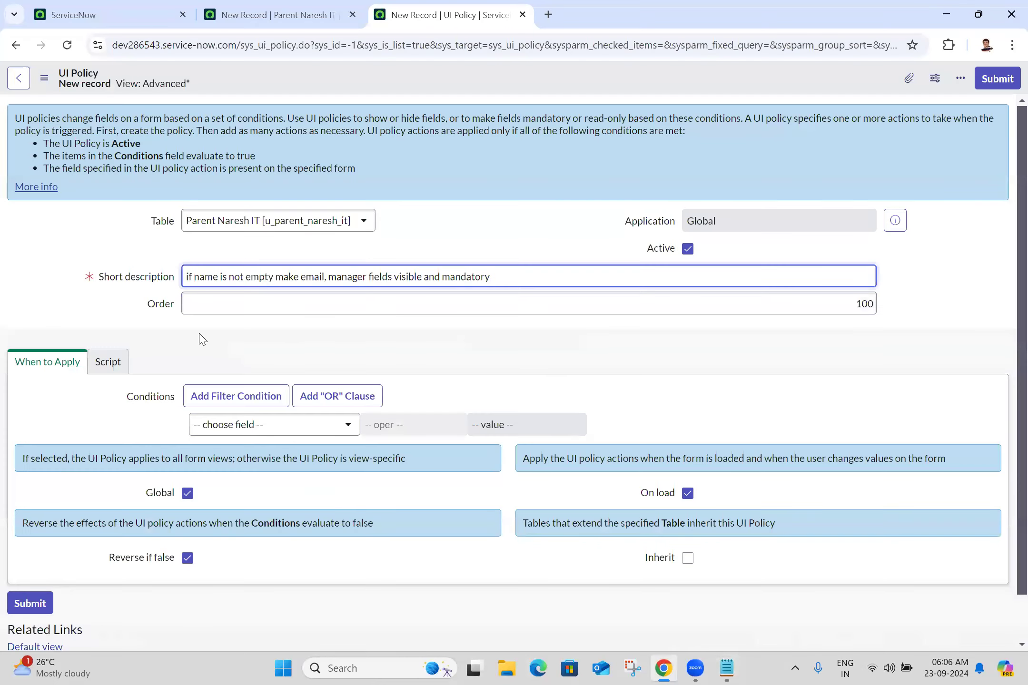
# Step: Set the condition to Name is not empty and save the UI policy
pyautogui.click(229, 426)
pyautogui.write('name')
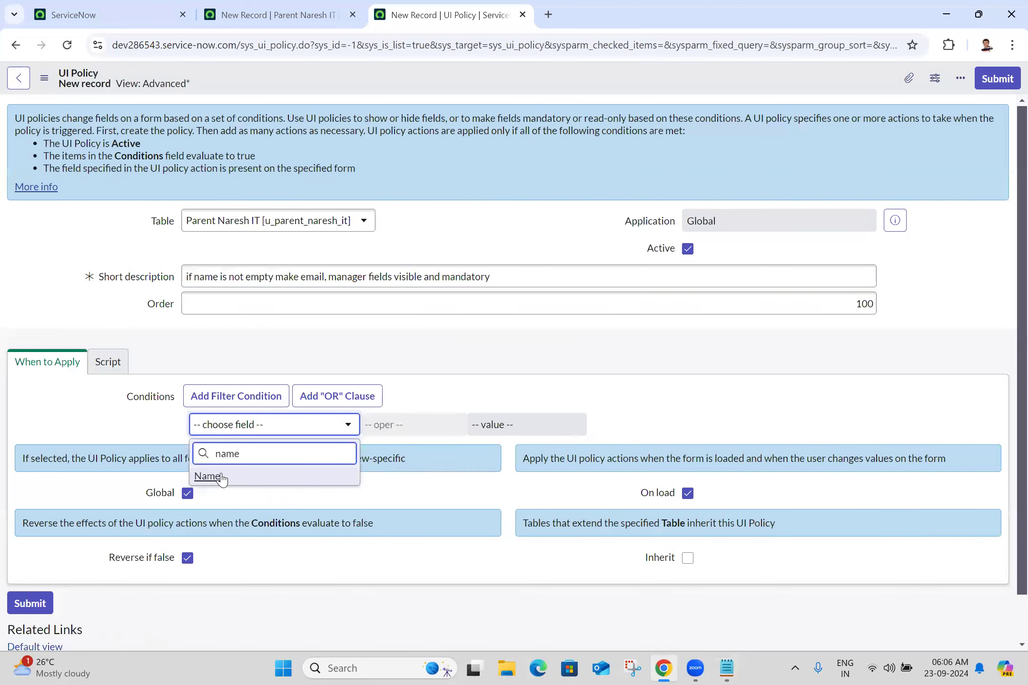
pyautogui.click(209, 476)
pyautogui.click(455, 425)
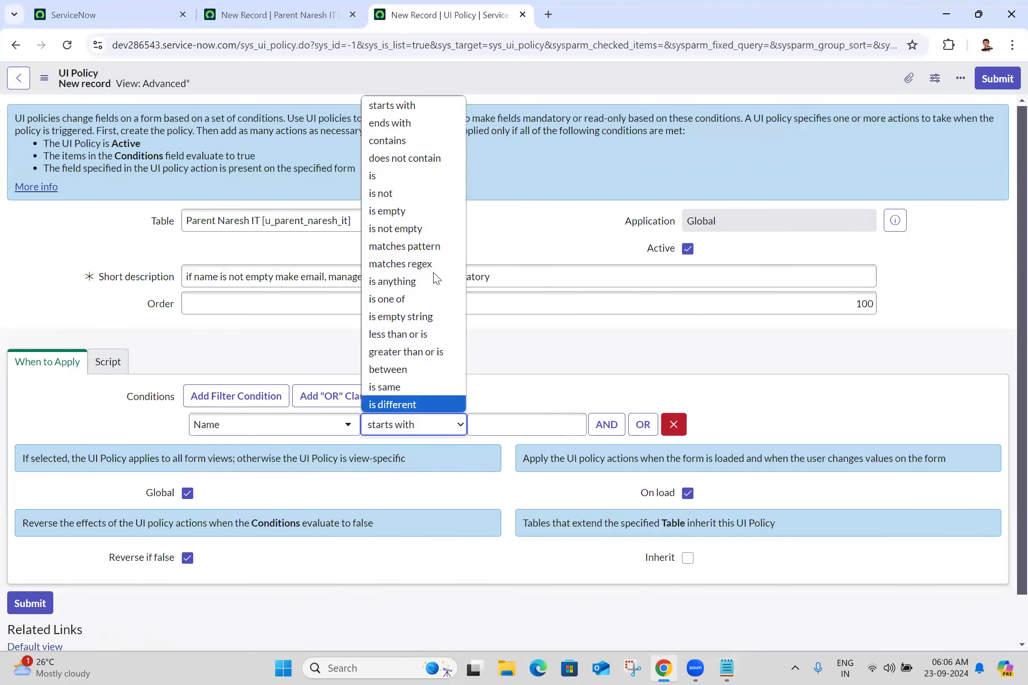
pyautogui.click(430, 230)
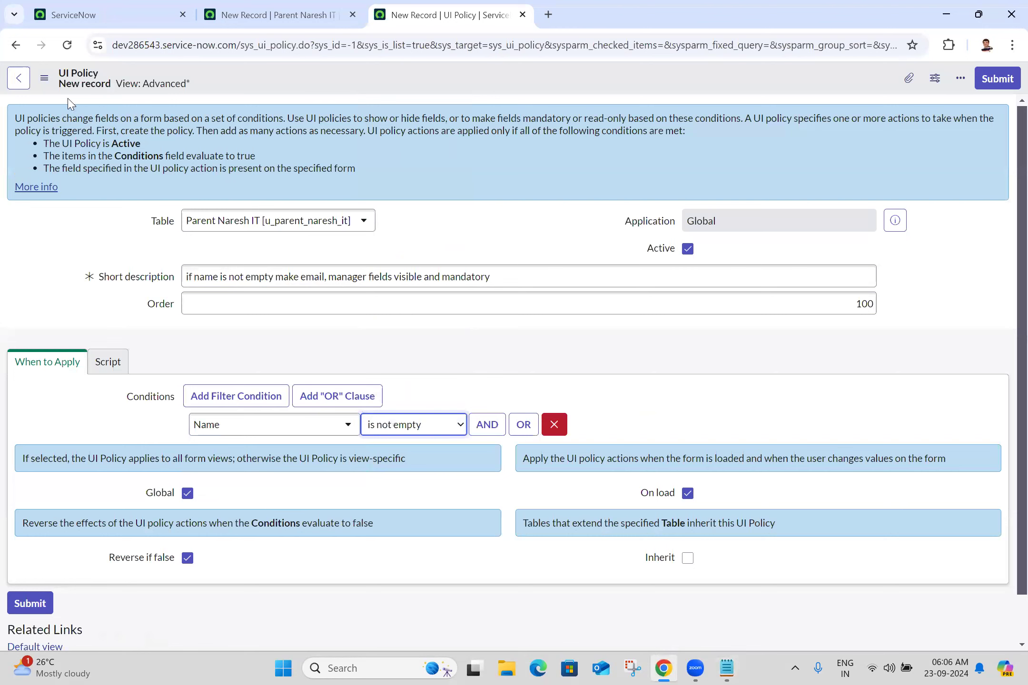
pyautogui.click(47, 82)
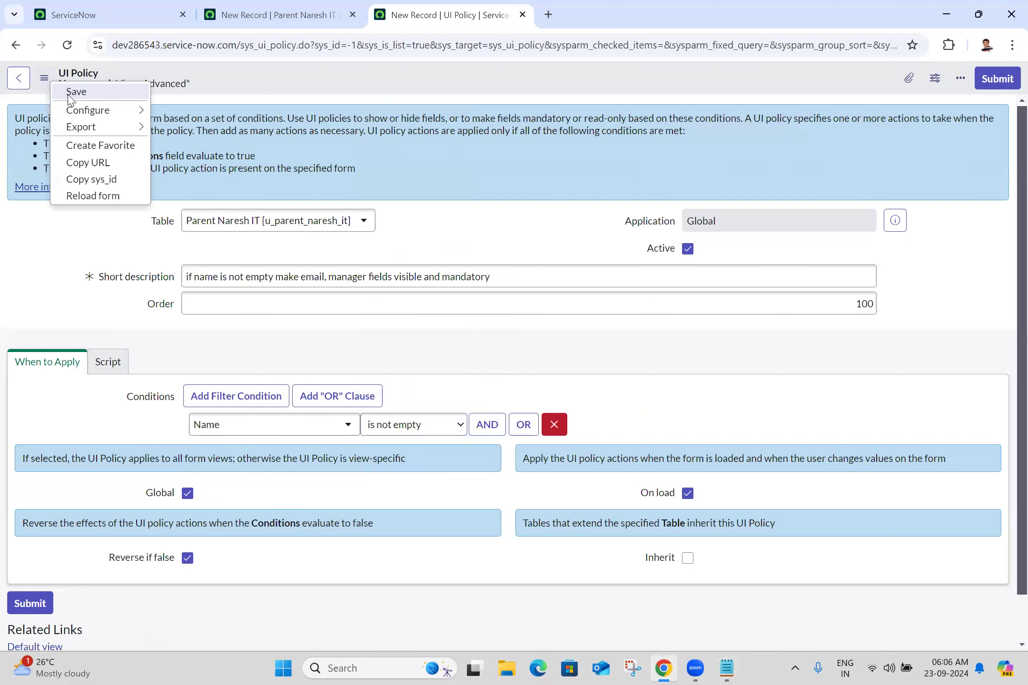
pyautogui.click(71, 93)
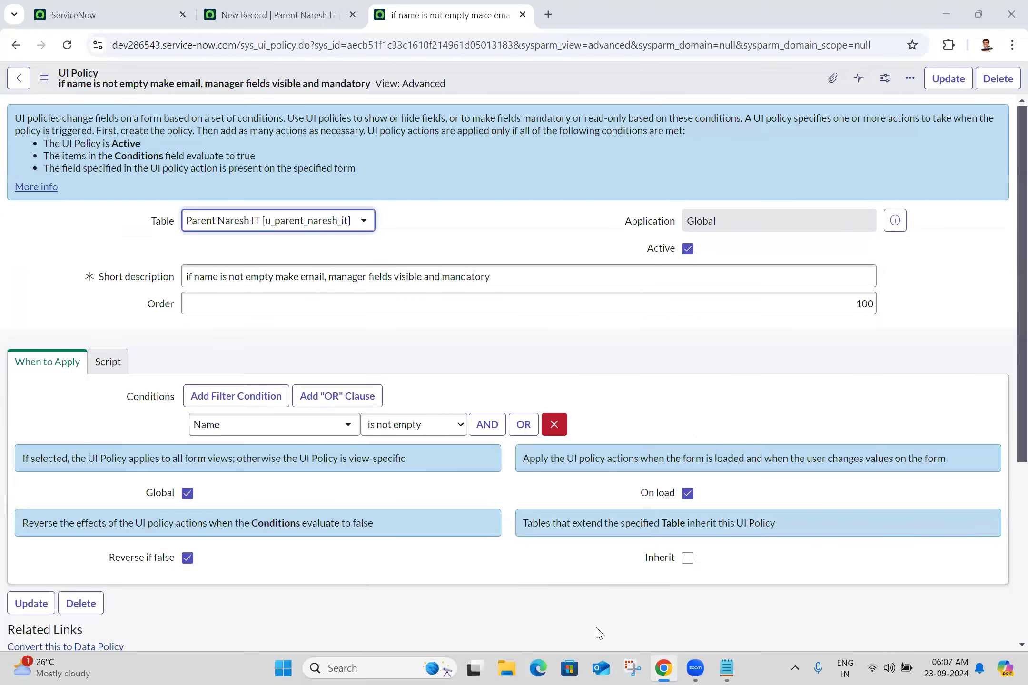
# Step: Add a UI policy action making the Email field Mandatory and Visible True
pyautogui.click(1005, 438)
pyautogui.scroll(-4, 1006, 471)
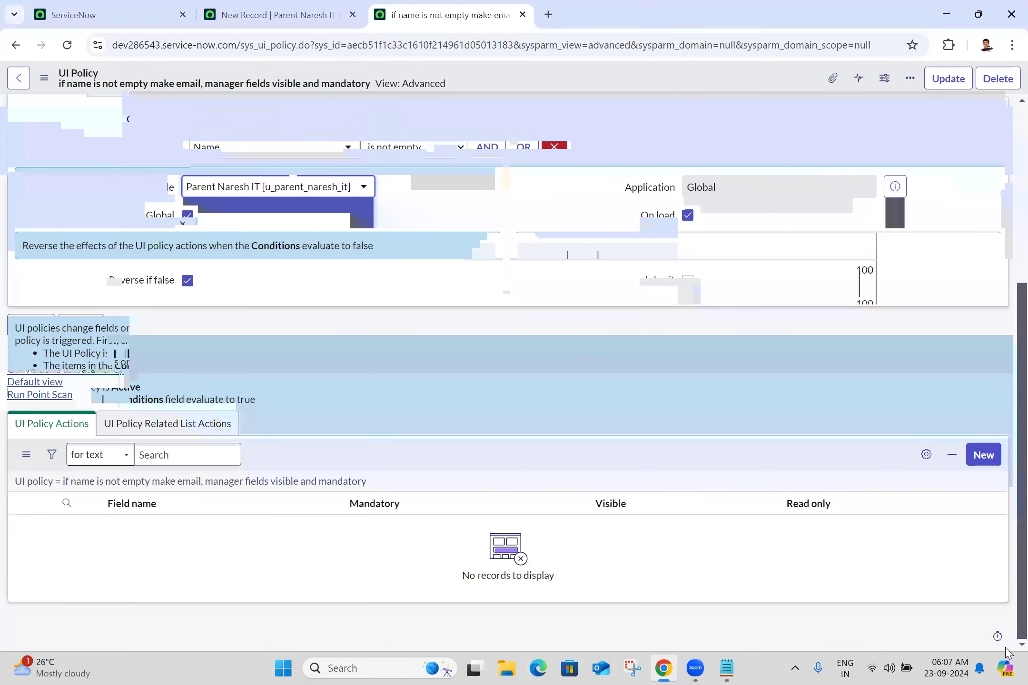
pyautogui.click(984, 454)
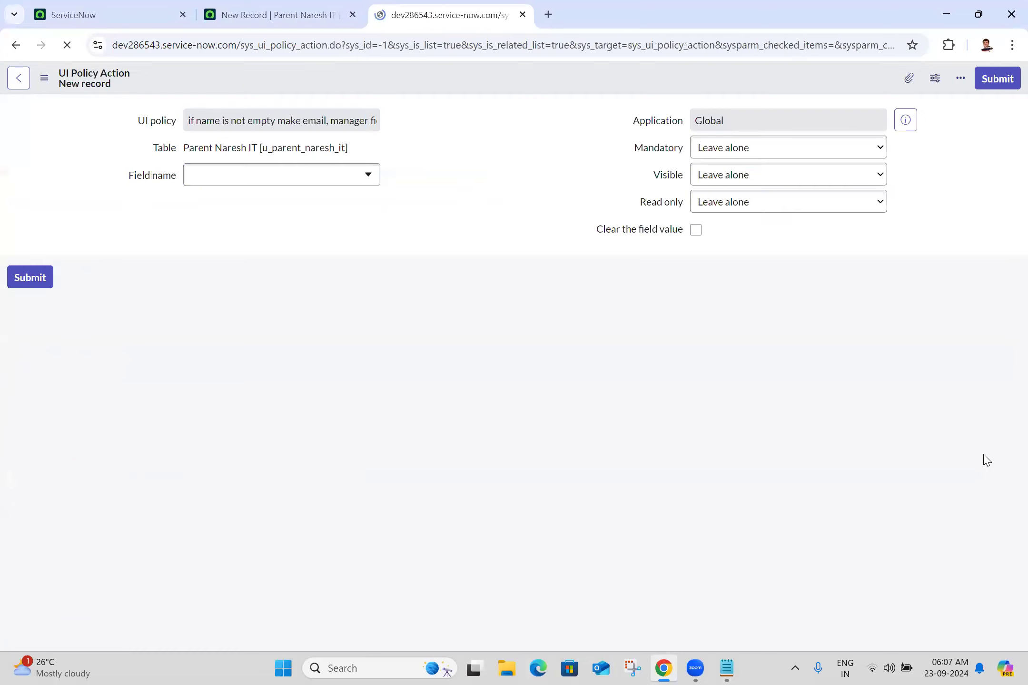
pyautogui.click(320, 207)
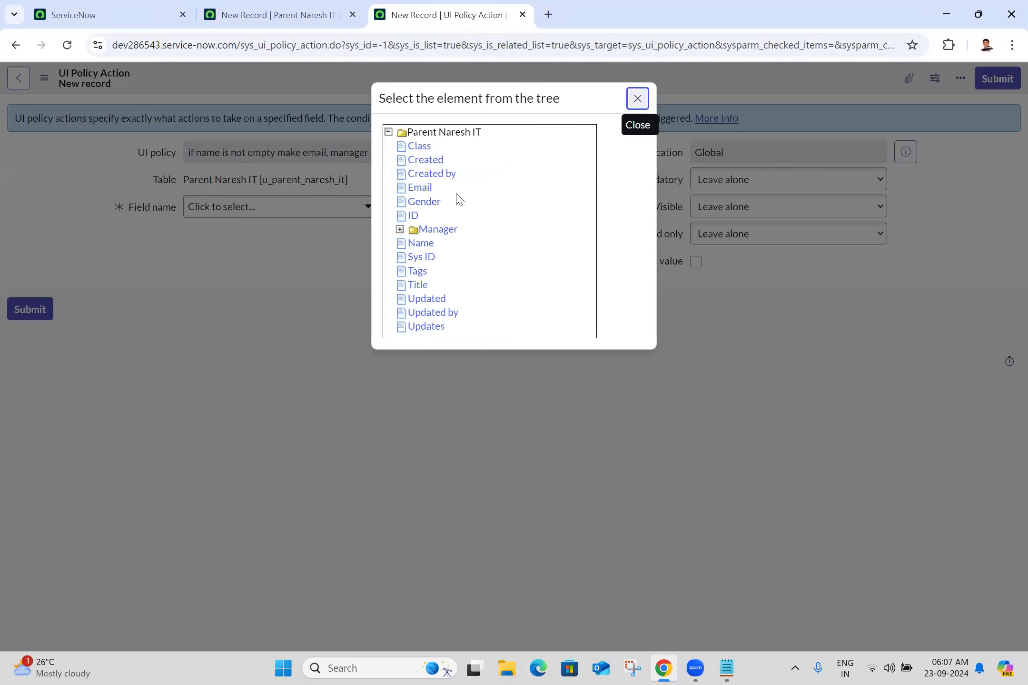
pyautogui.click(419, 187)
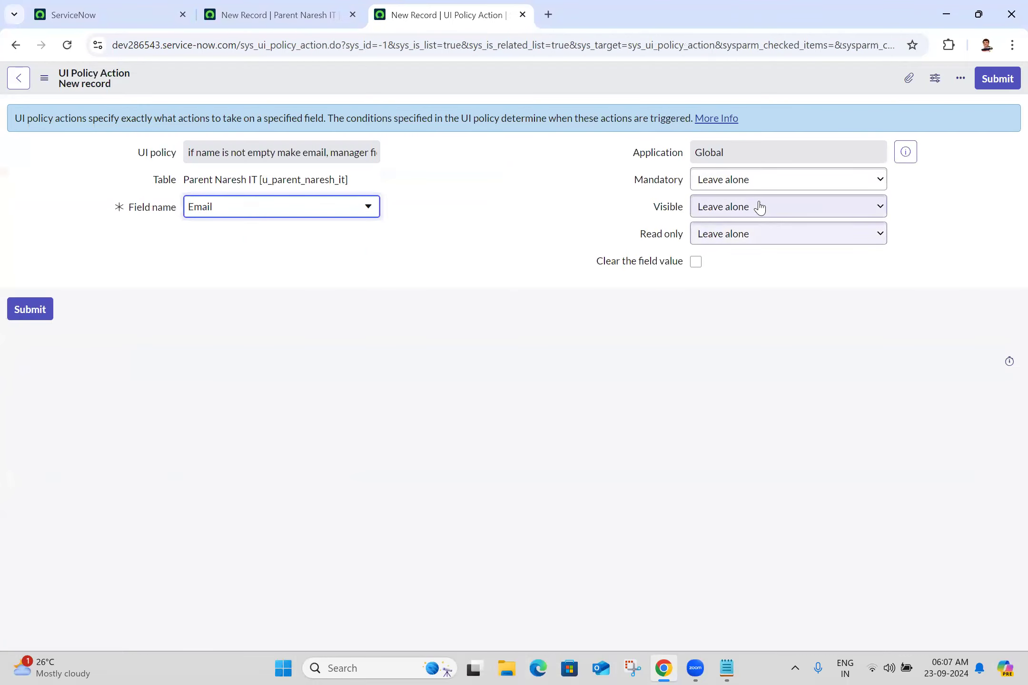
pyautogui.click(739, 186)
pyautogui.click(719, 220)
pyautogui.click(716, 207)
pyautogui.click(720, 245)
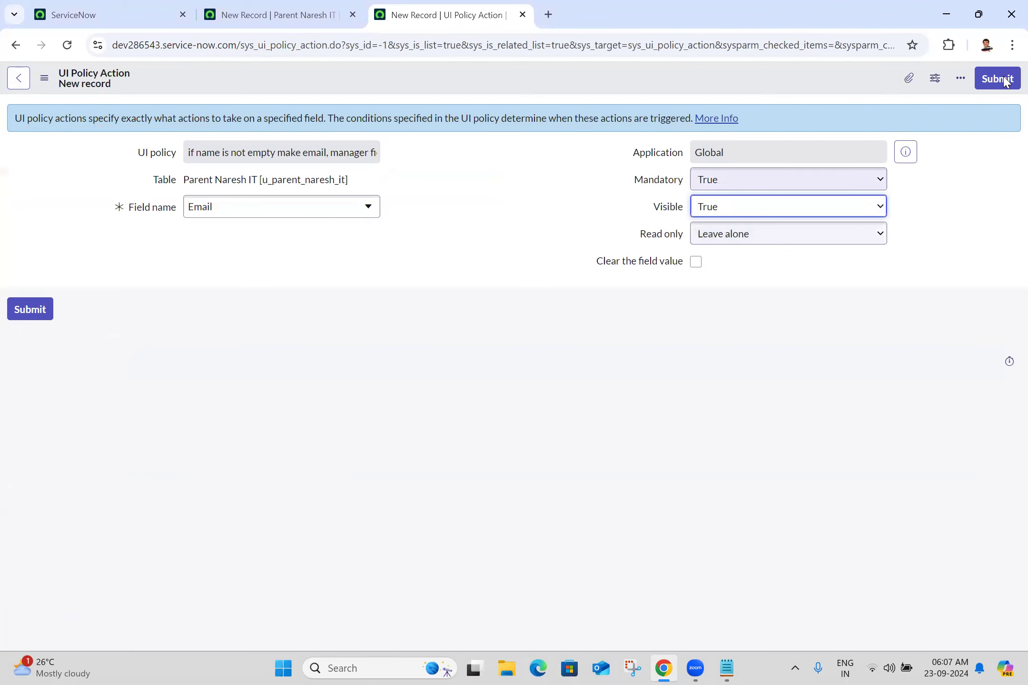
pyautogui.click(997, 78)
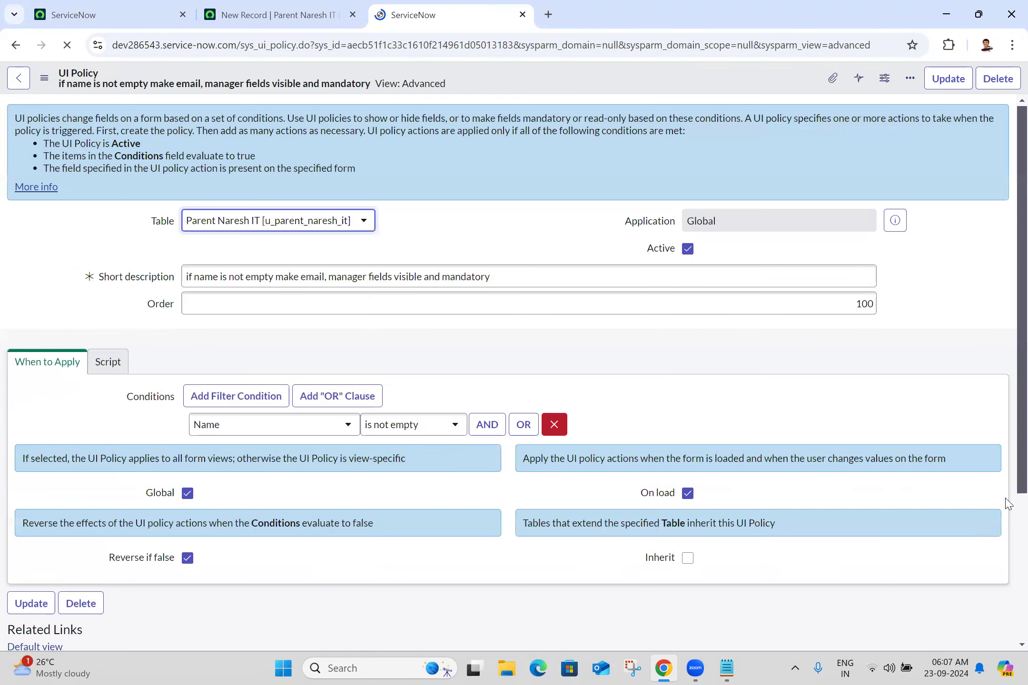
# Step: Start another new action from the UI Policy Actions related list
pyautogui.scroll(-3, 1008, 604)
pyautogui.scroll(-1, 1008, 604)
pyautogui.click(976, 486)
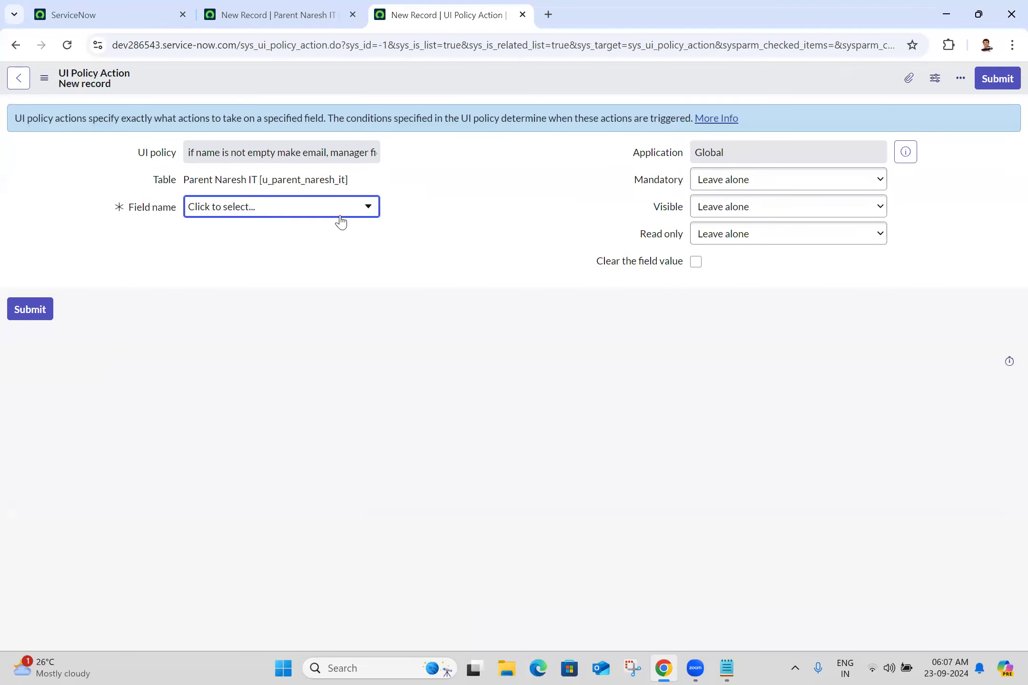
# Step: Submit a u_manager action with Mandatory and Visible both set to True
pyautogui.click(341, 221)
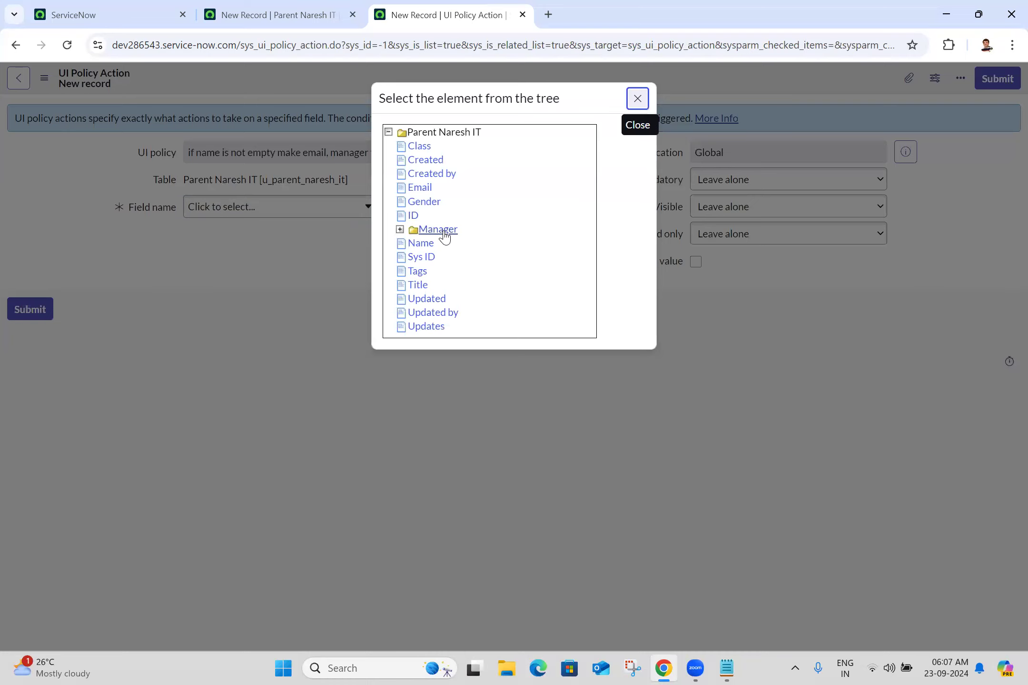
pyautogui.click(438, 229)
pyautogui.click(731, 186)
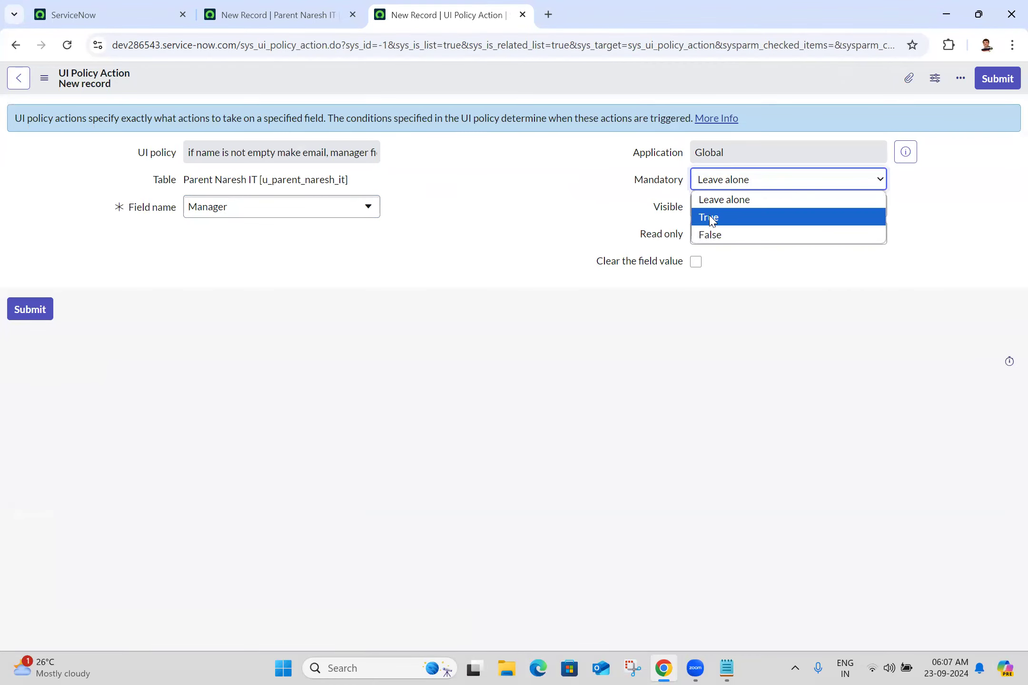
pyautogui.click(709, 217)
pyautogui.click(742, 208)
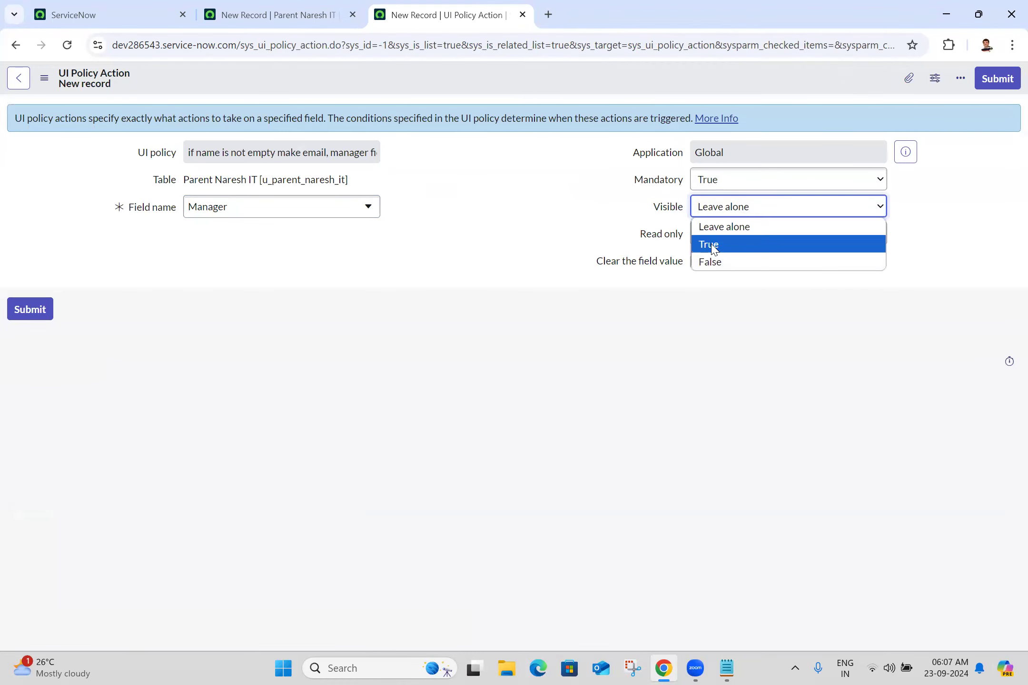
pyautogui.click(719, 245)
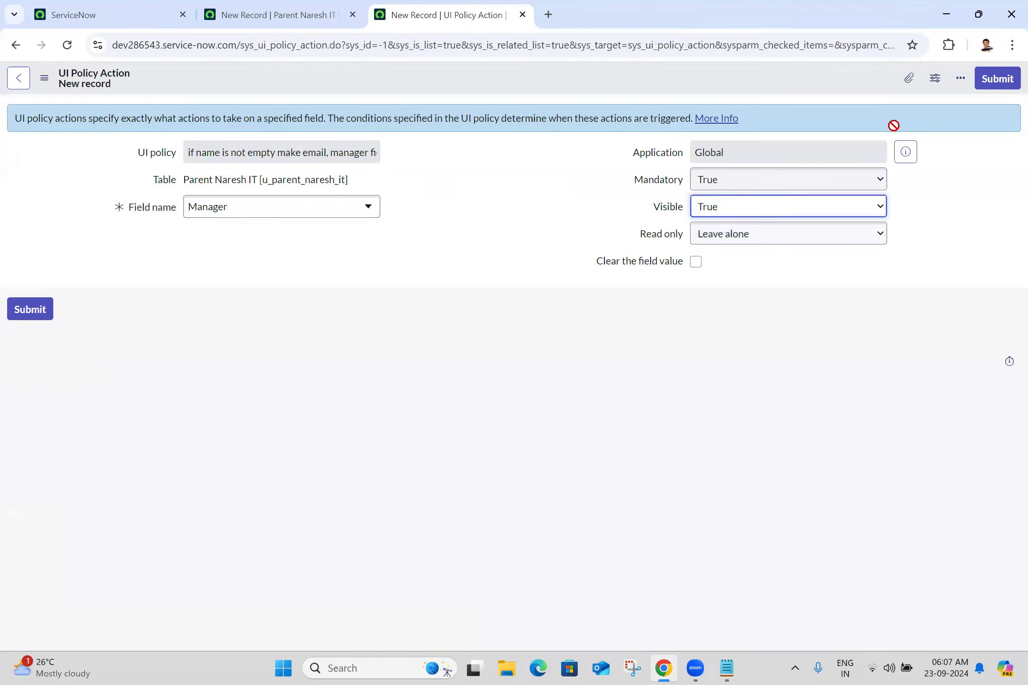
pyautogui.click(1004, 78)
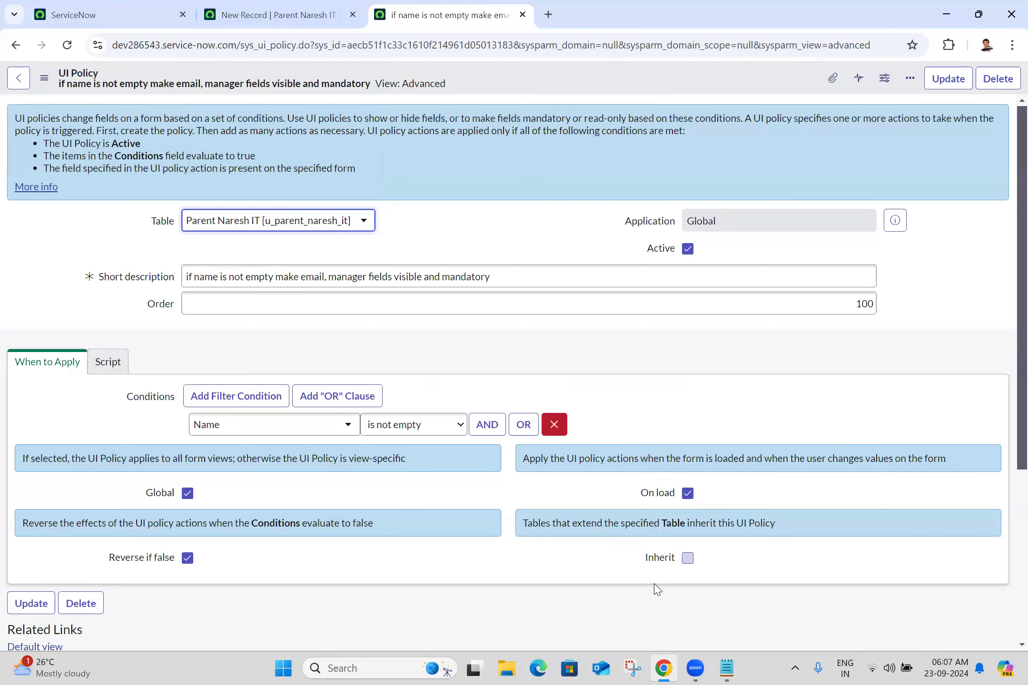
# Step: Reload the New Record form, enter a Name, and confirm Email and Manager become required
pyautogui.click(314, 11)
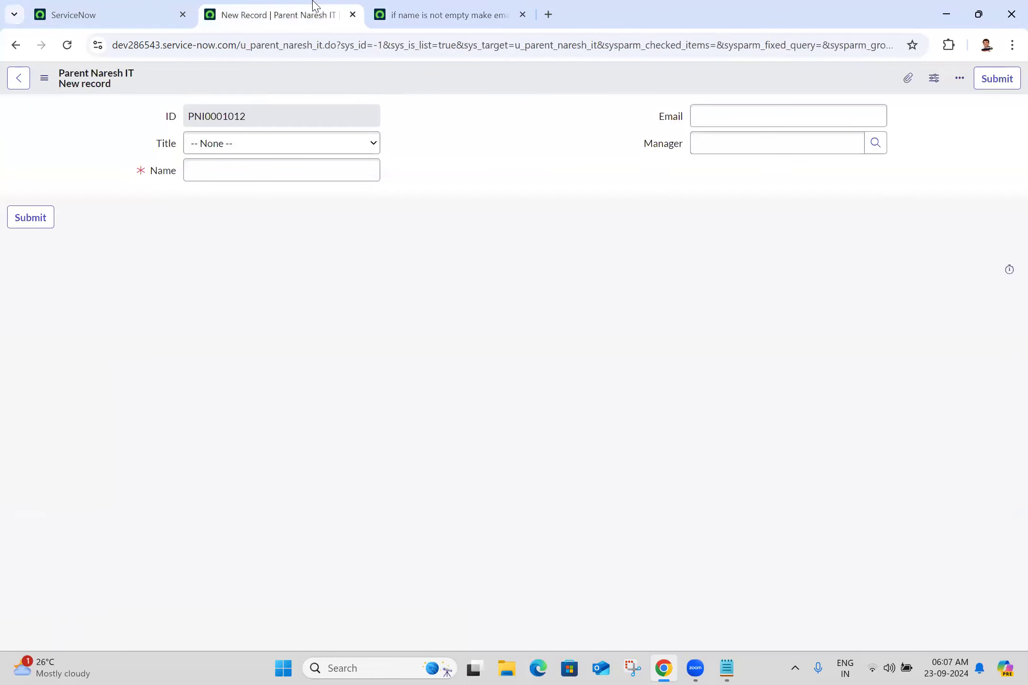
pyautogui.click(68, 46)
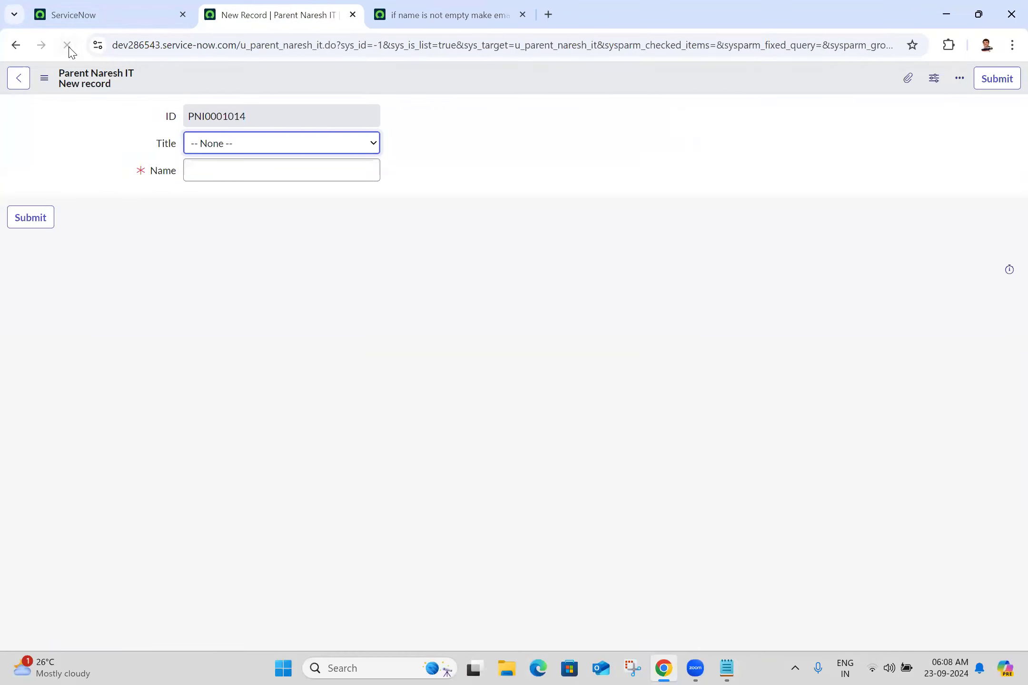
pyautogui.click(644, 109)
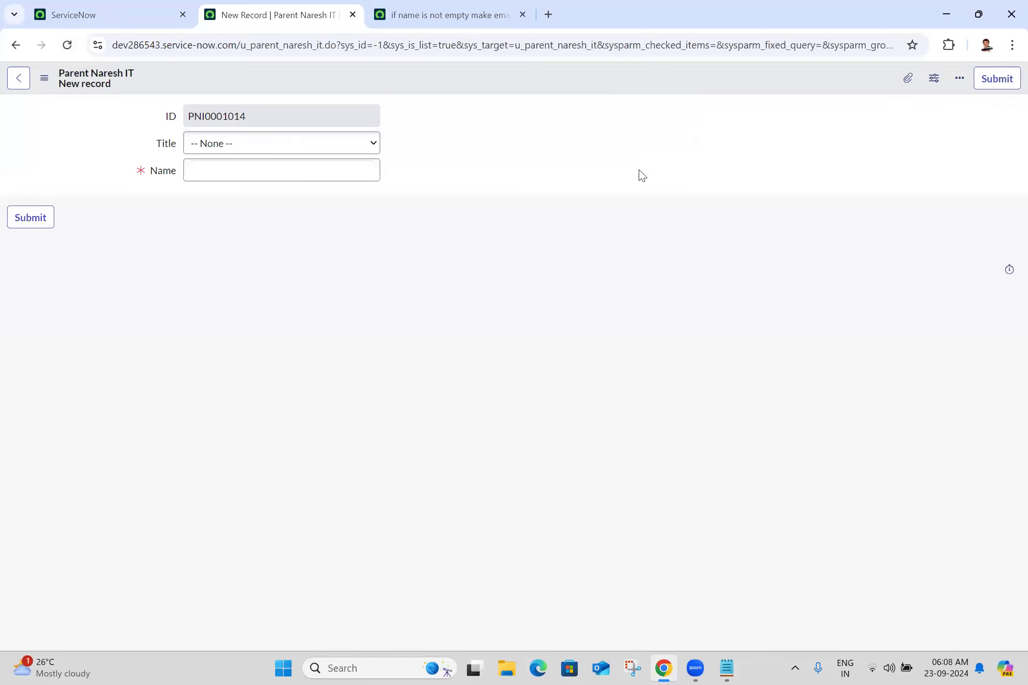
pyautogui.click(302, 175)
pyautogui.write('anji')
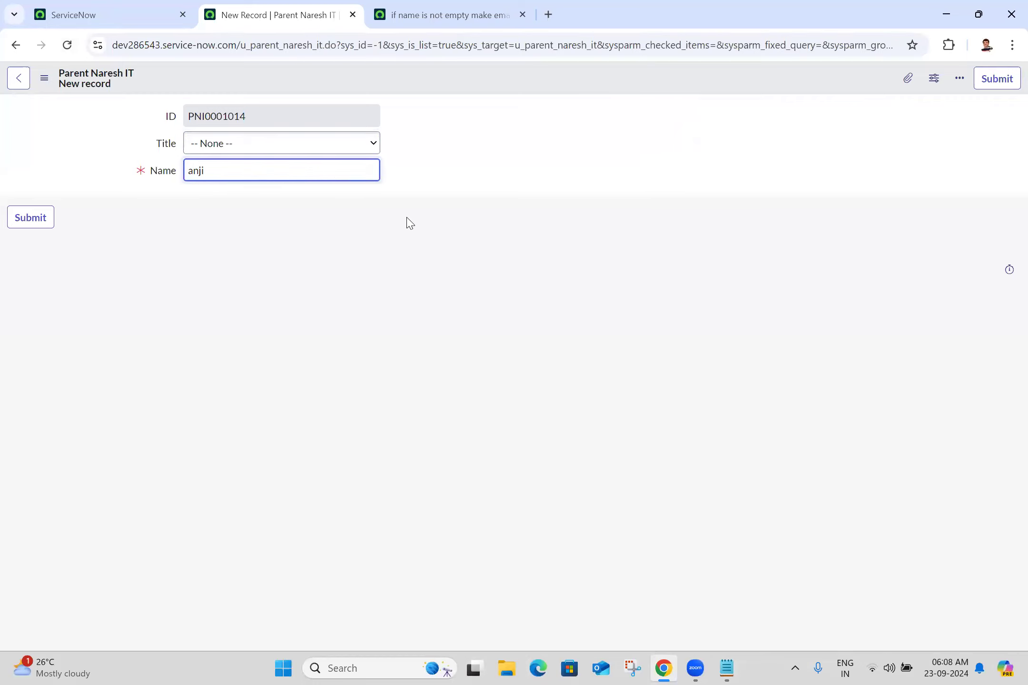
pyautogui.click(410, 223)
pyautogui.click(746, 121)
pyautogui.click(721, 147)
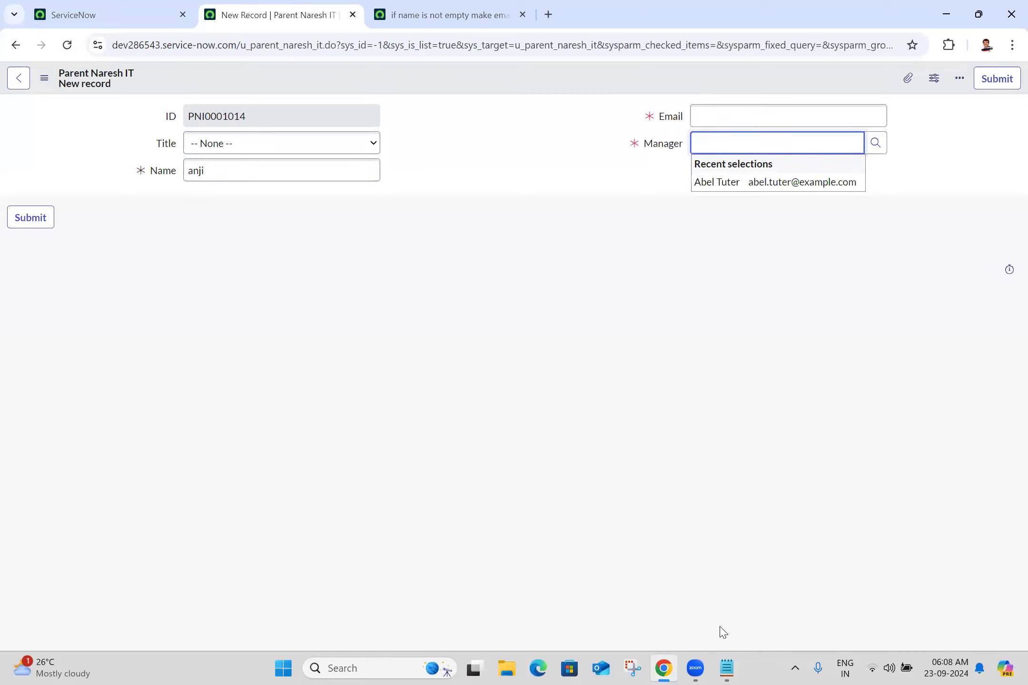
# Step: Insert a '23-09-2024:' heading with a dashed underline above UI Policies Examples and save Batch 25.txt
pyautogui.hotkey('alt', 'Tab')
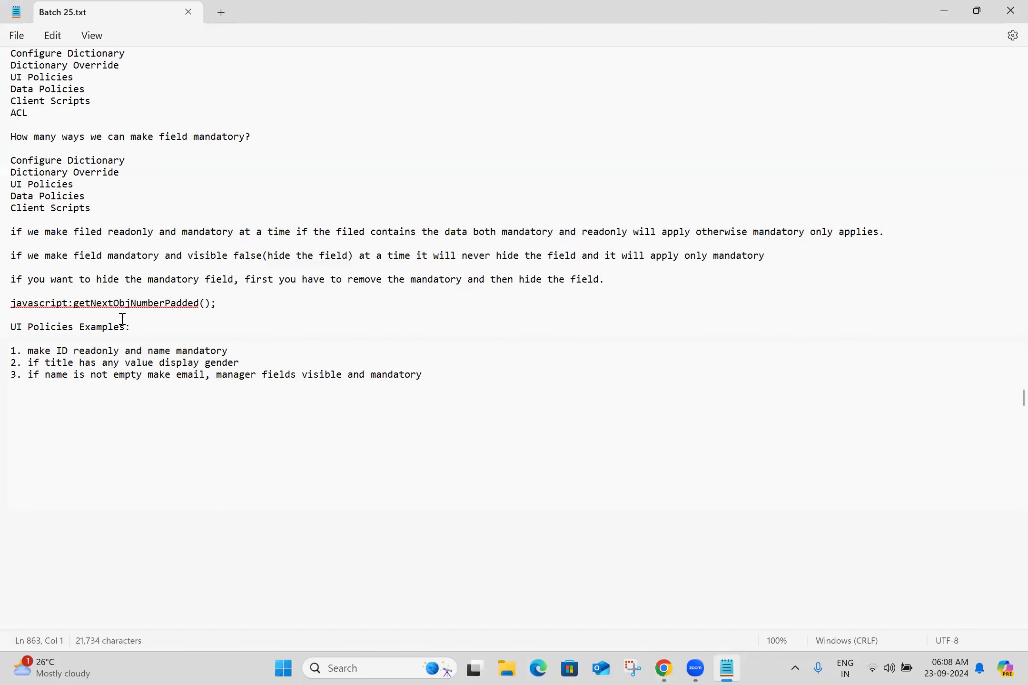
pyautogui.click(79, 316)
pyautogui.press('Return')
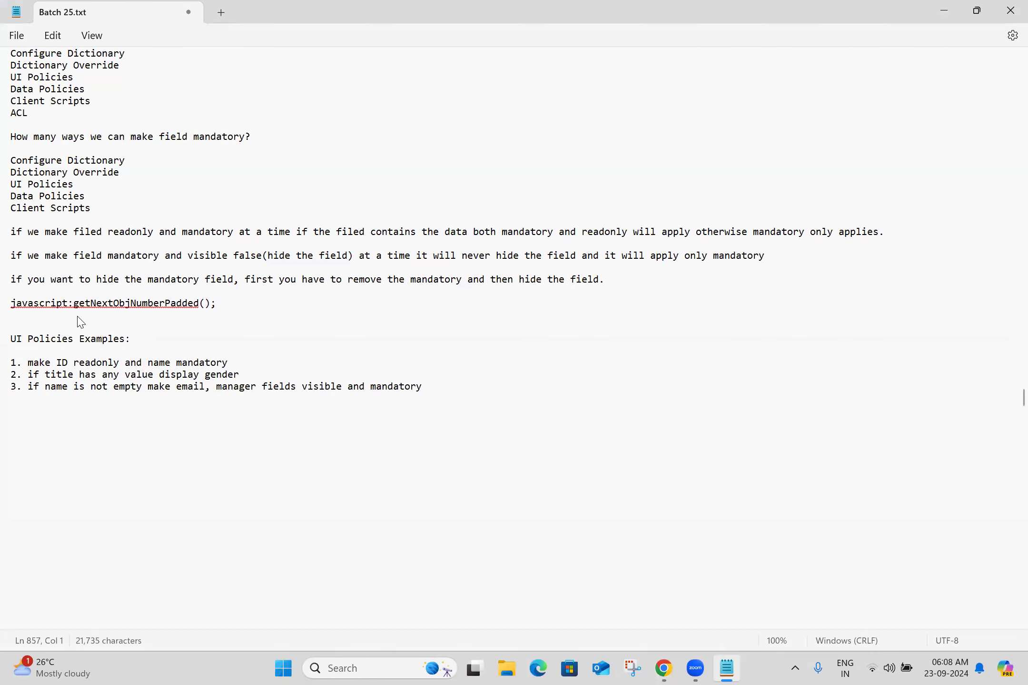
pyautogui.write('23-09-2024:')
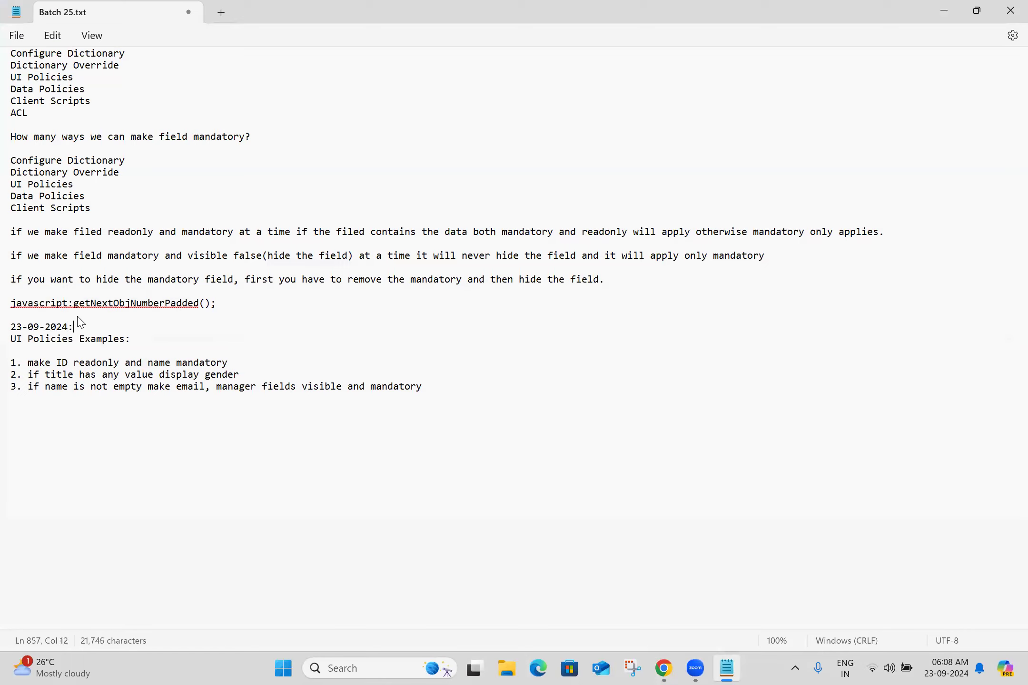
pyautogui.press('Return')
pyautogui.write('-----------')
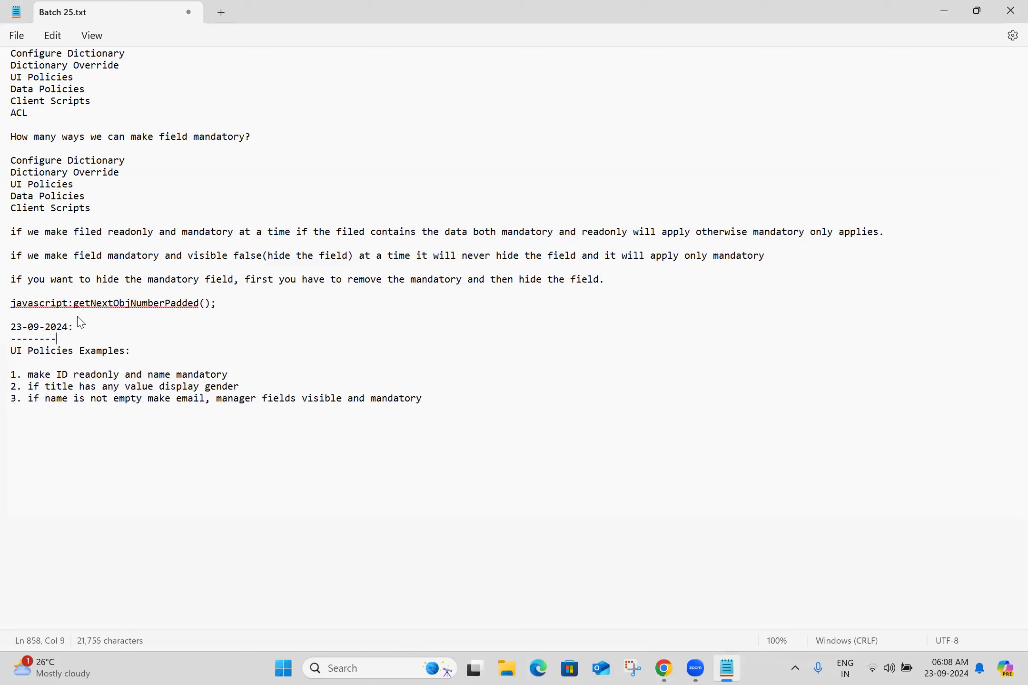
pyautogui.click(85, 434)
pyautogui.hotkey('ctrl', 's')
# Step: Open Form Layout for the Parent Naresh IT form, leaving the unsaved record
pyautogui.hotkey('alt', 'Tab')
pyautogui.rightClick(325, 78)
pyautogui.moveTo(355, 107)
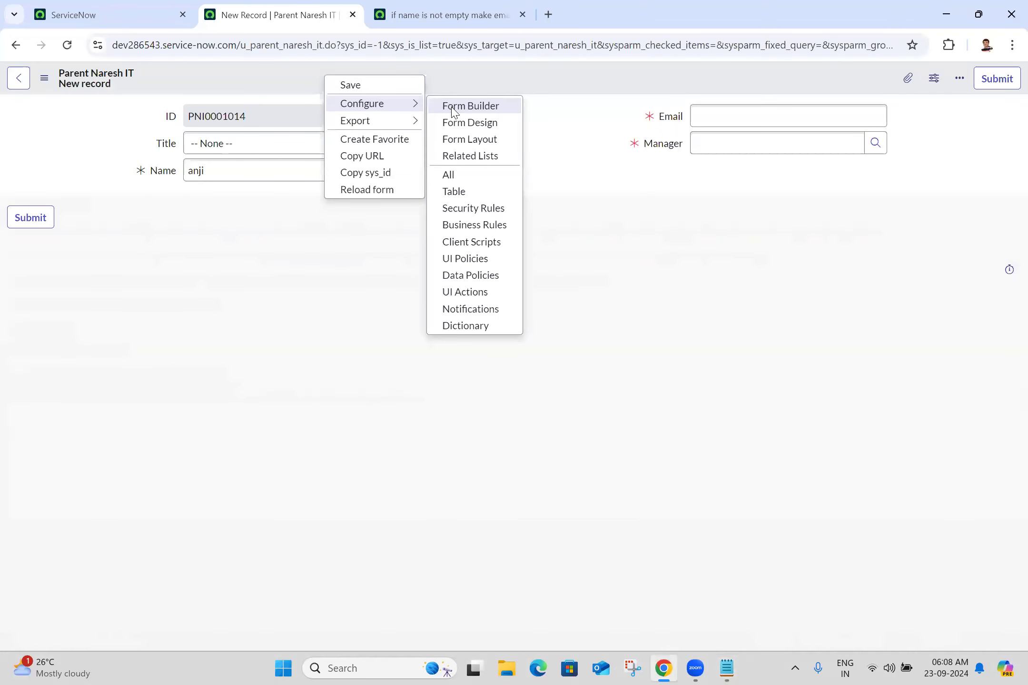
pyautogui.click(476, 142)
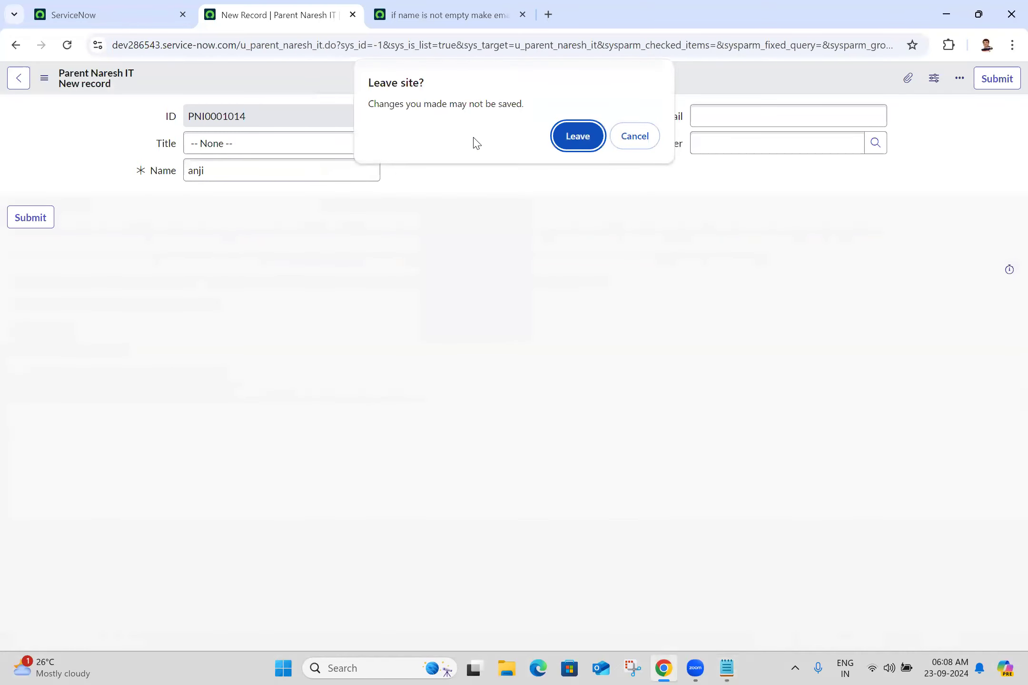
pyautogui.click(578, 137)
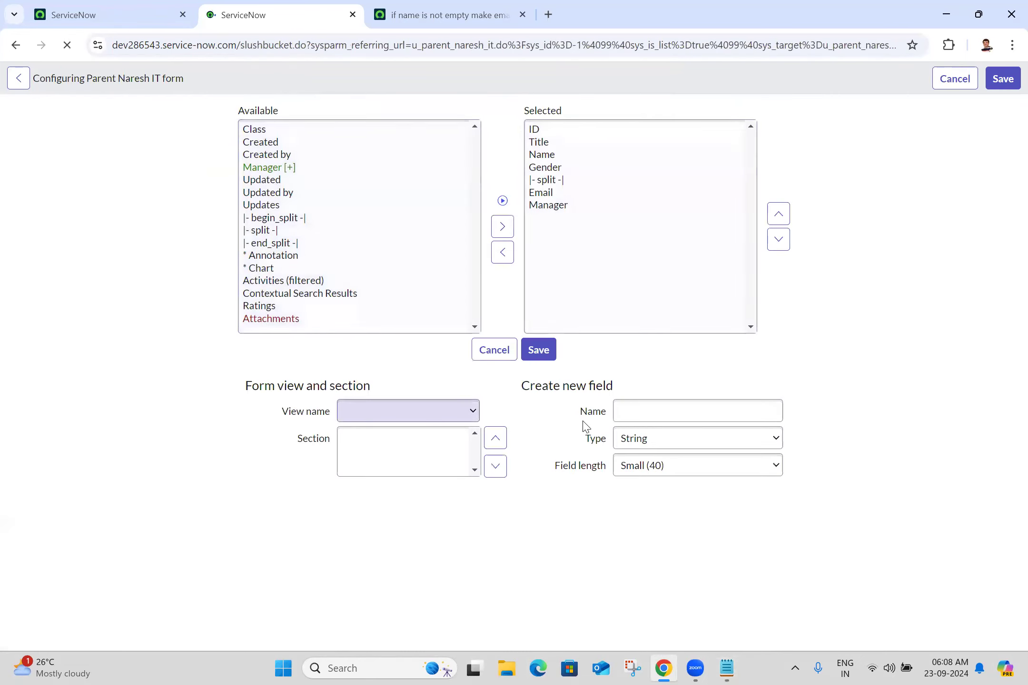
# Step: Create a Large (1000) Business Justification field, add end_split, and save the layout
pyautogui.click(667, 414)
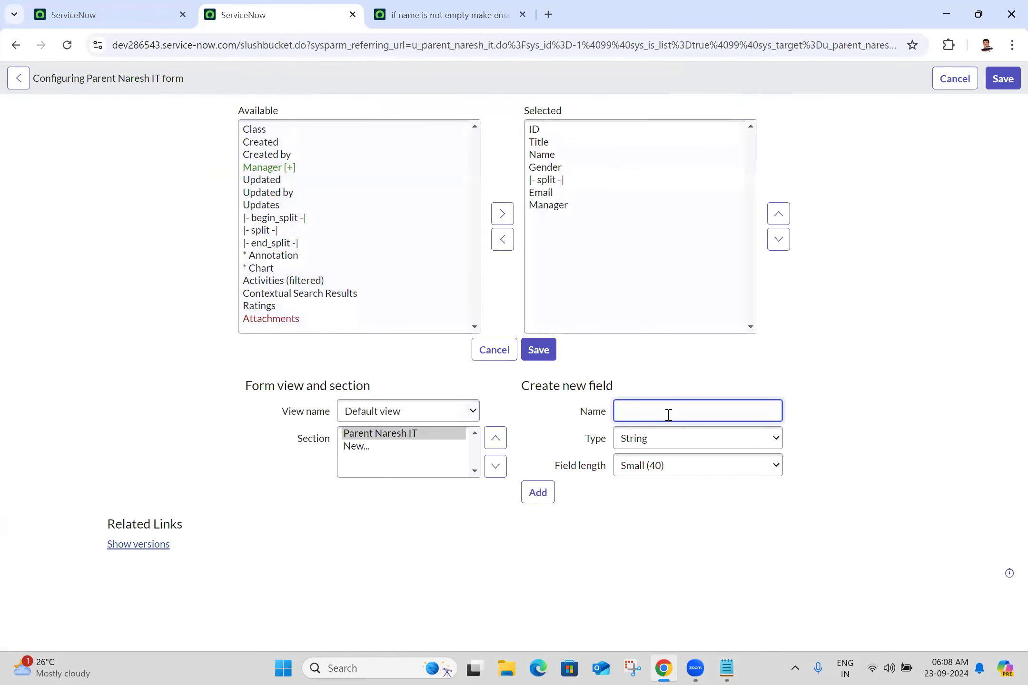
pyautogui.write('Business Justification')
pyautogui.click(632, 472)
pyautogui.click(653, 540)
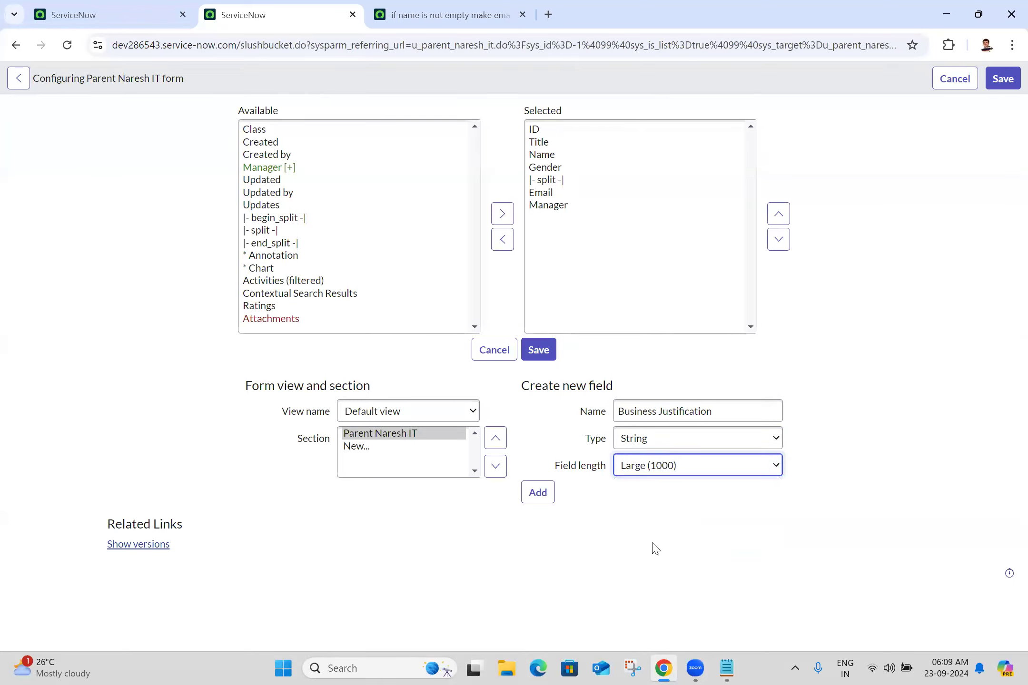
pyautogui.click(272, 245)
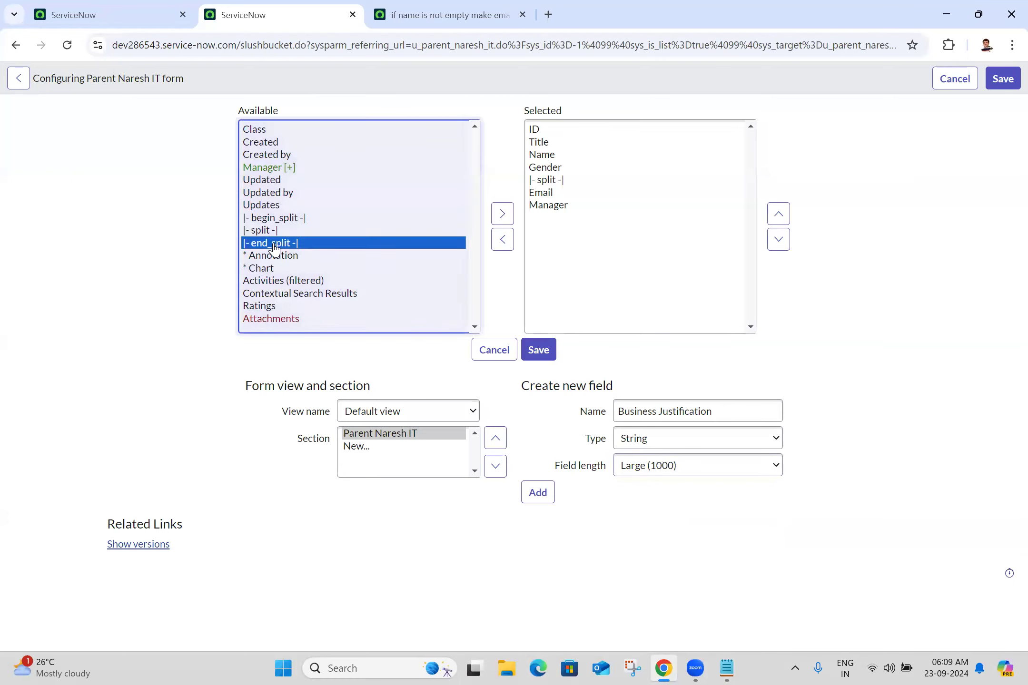
pyautogui.click(500, 220)
pyautogui.click(539, 494)
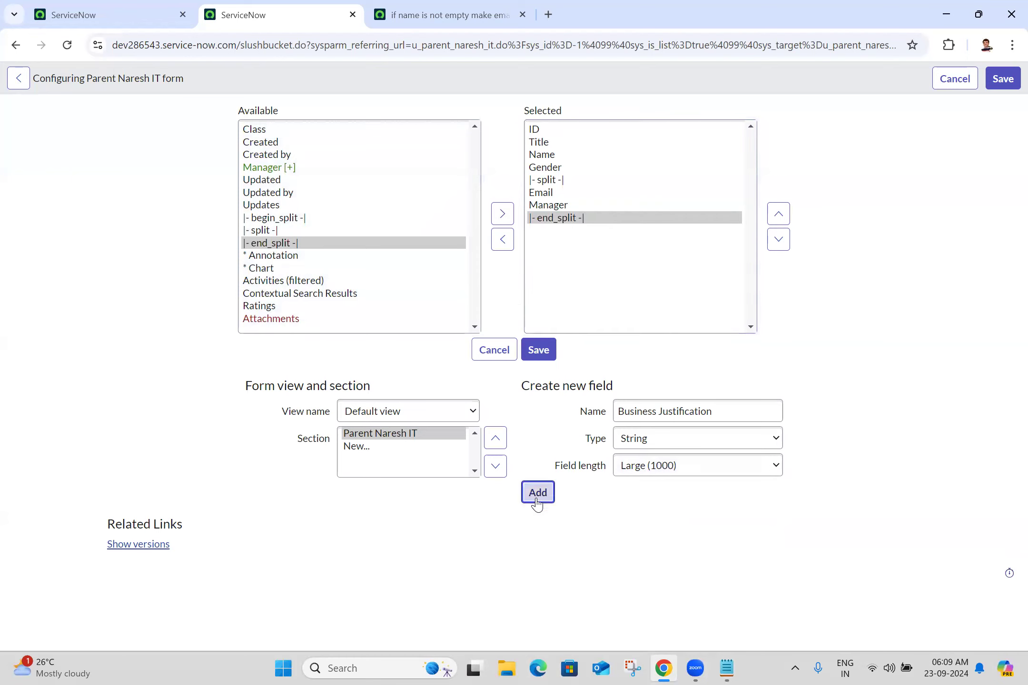
pyautogui.click(542, 352)
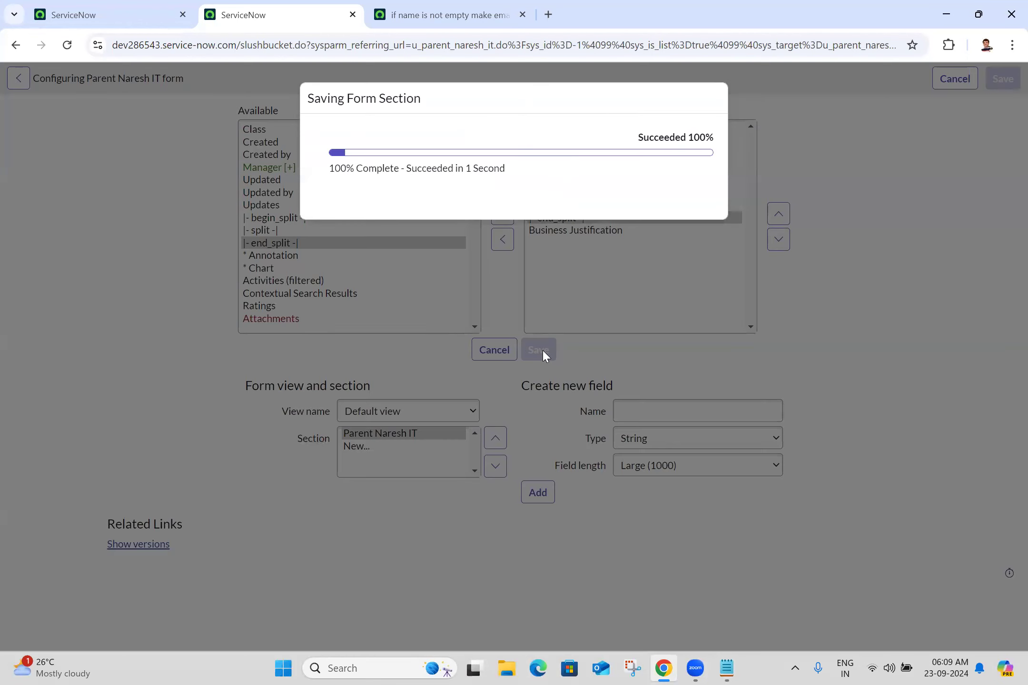
pyautogui.click(682, 217)
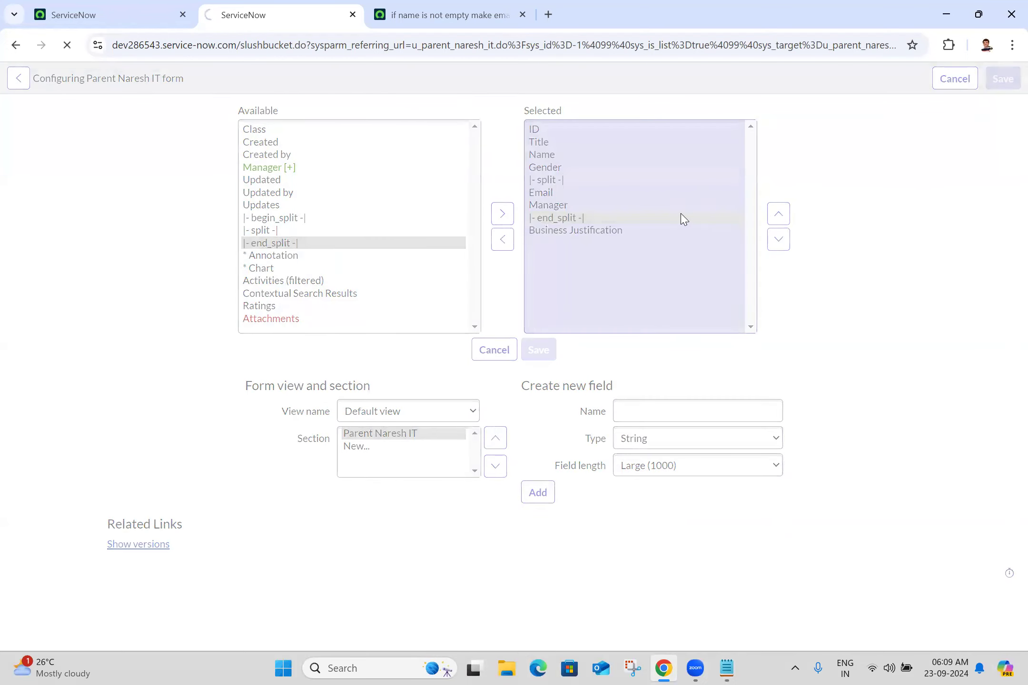
pyautogui.click(466, 5)
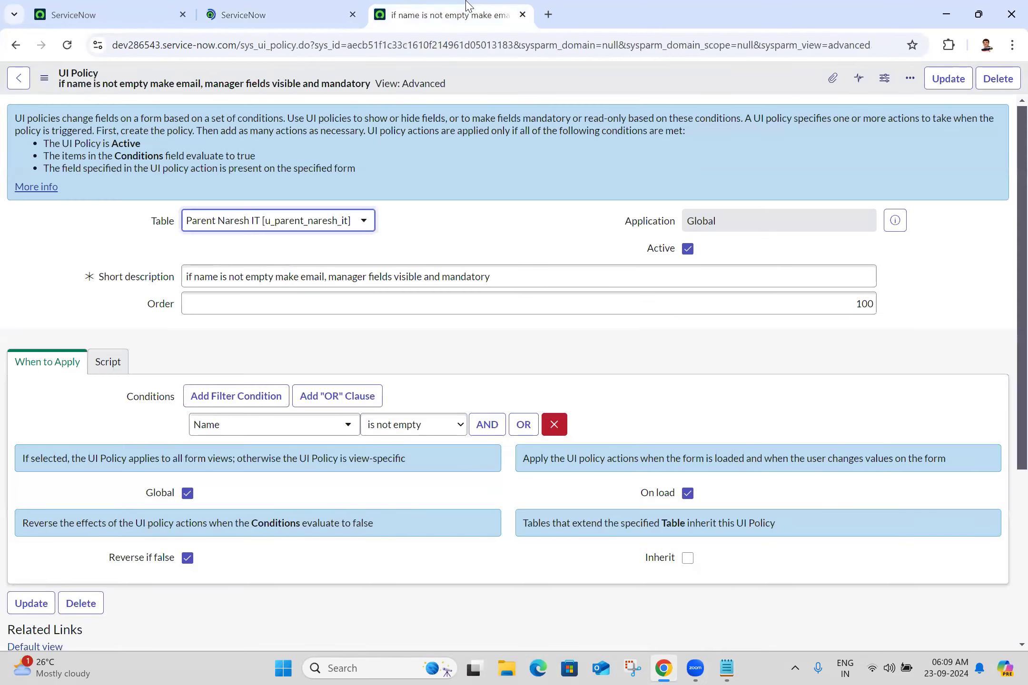
# Step: Close the UI policy tab, then set Title to Mr and enter a name on the new record
pyautogui.click(522, 14)
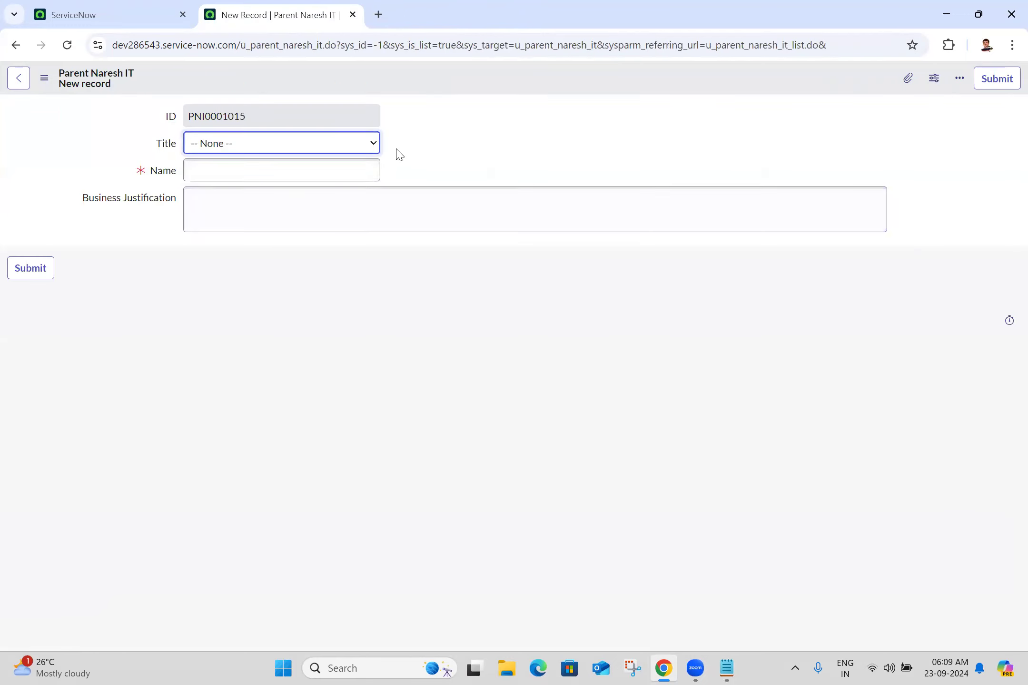
pyautogui.click(285, 149)
pyautogui.click(223, 181)
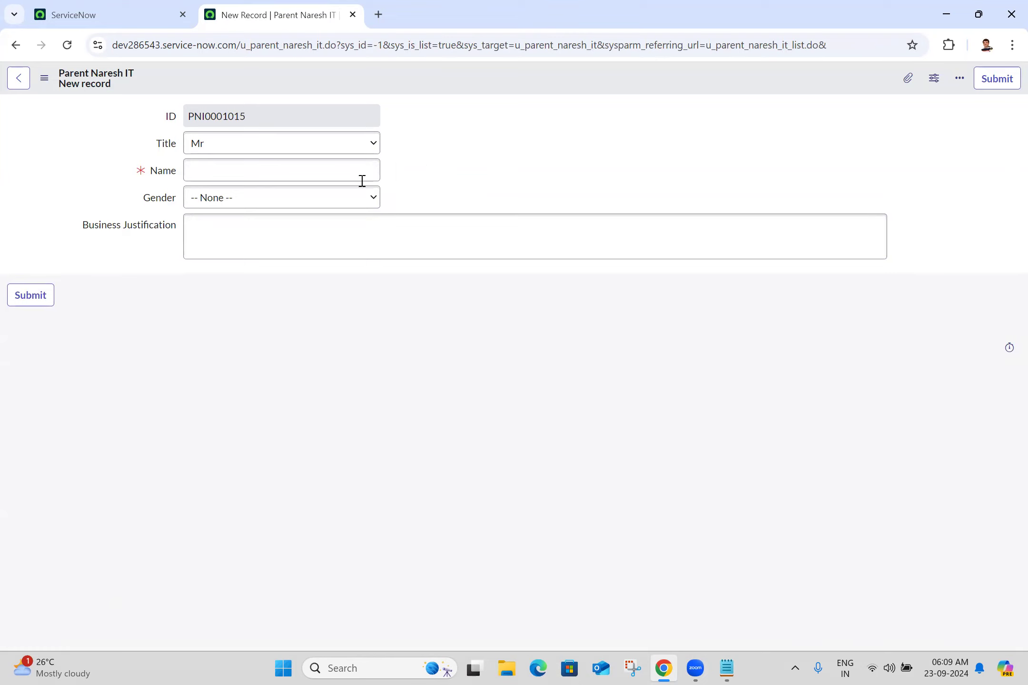
pyautogui.click(246, 163)
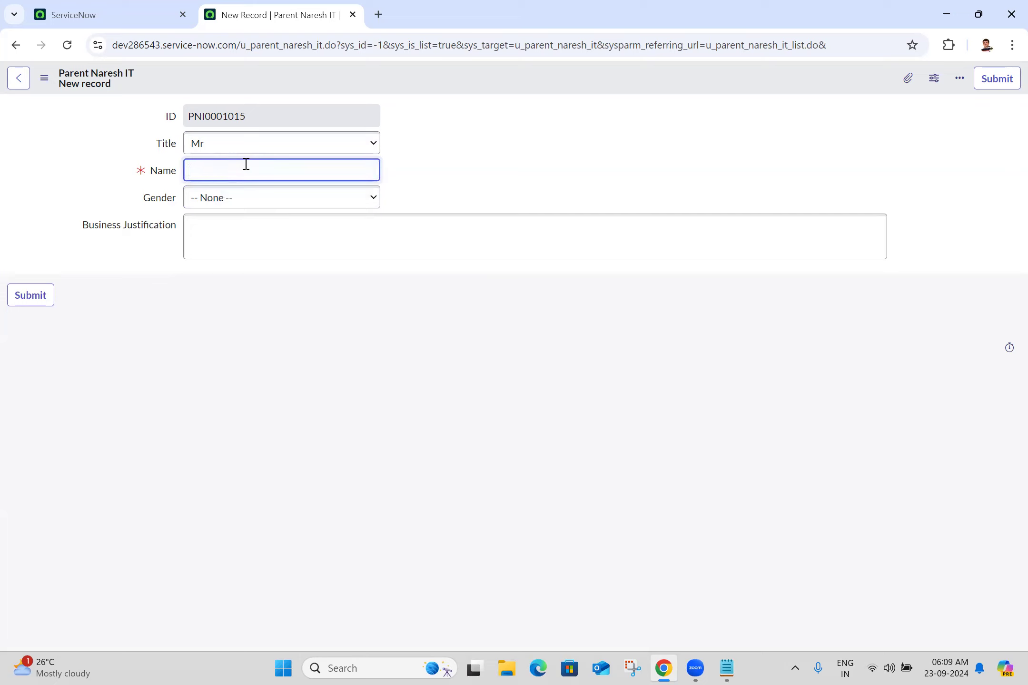
pyautogui.write('anji')
pyautogui.click(482, 144)
# Step: Check the Email and Business Justification fields, then return to the Batch 25 notes
pyautogui.click(744, 106)
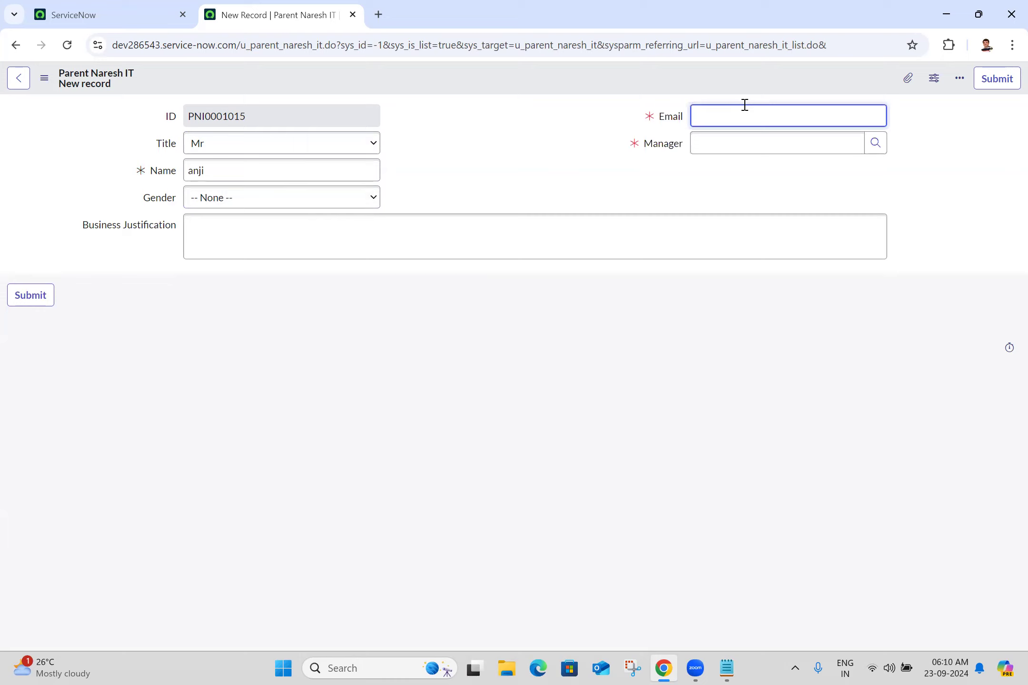
pyautogui.click(331, 235)
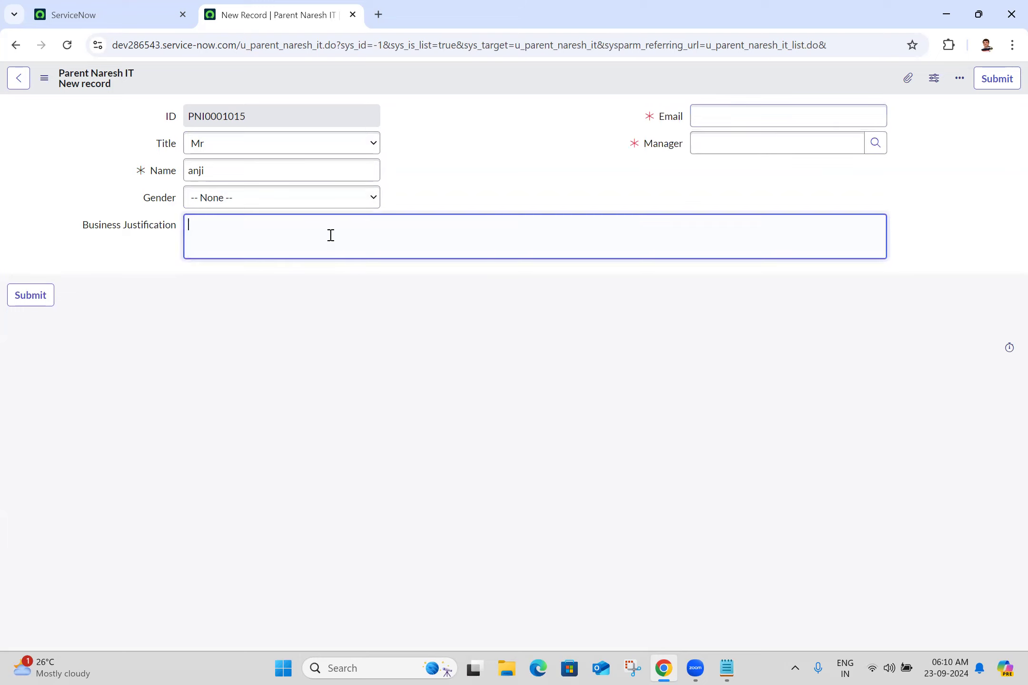
pyautogui.click(767, 100)
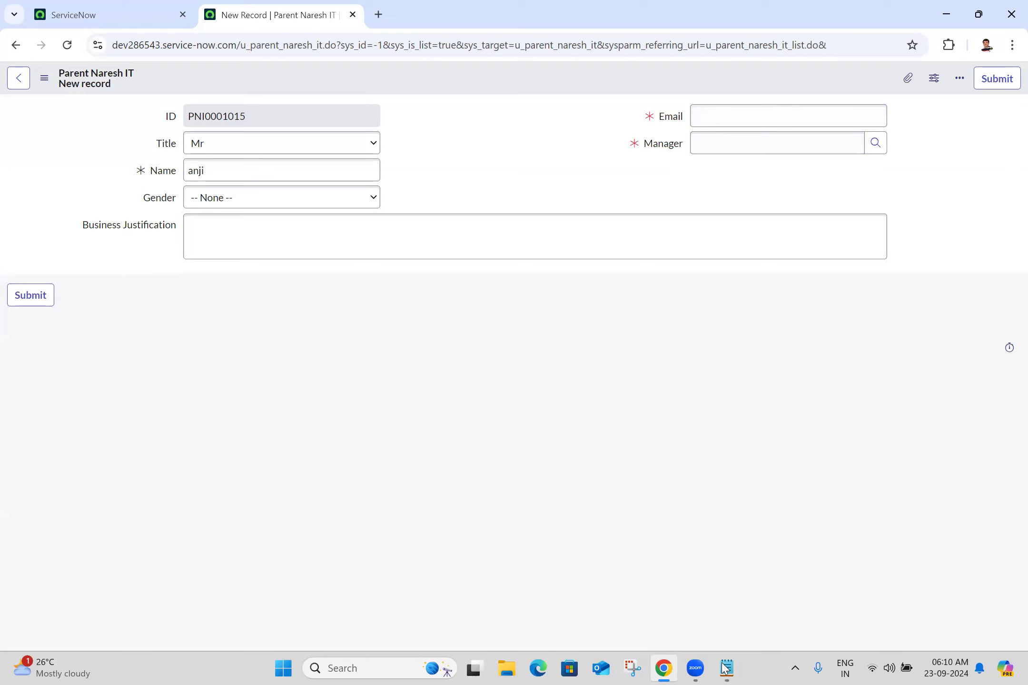
pyautogui.click(725, 668)
pyautogui.click(88, 410)
pyautogui.write('4. if ')
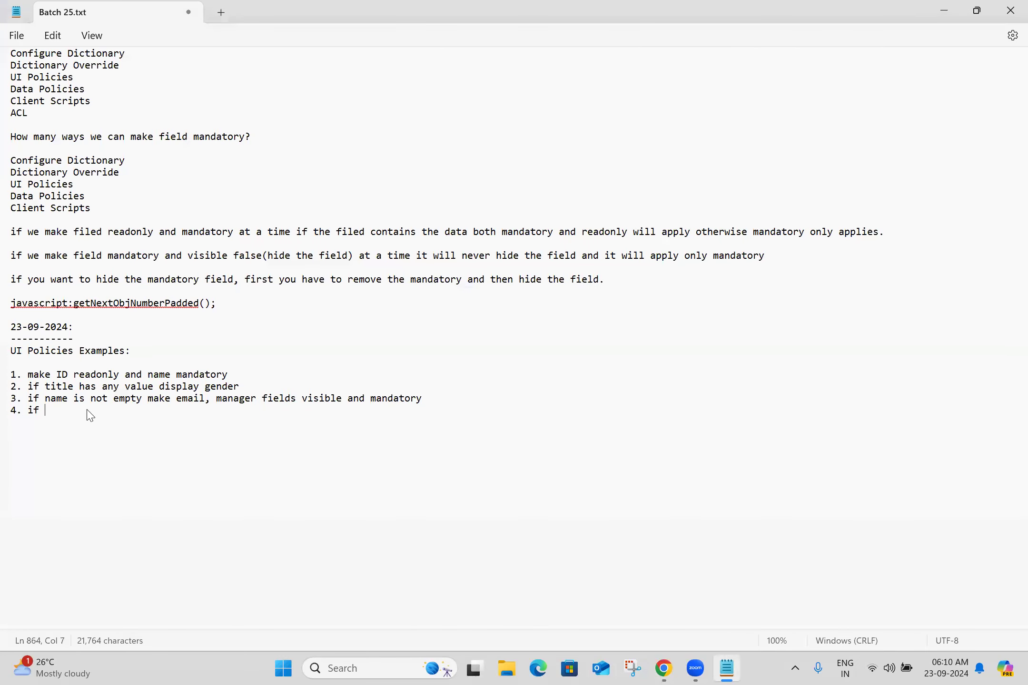
pyautogui.write('title is mr and email ends with @')
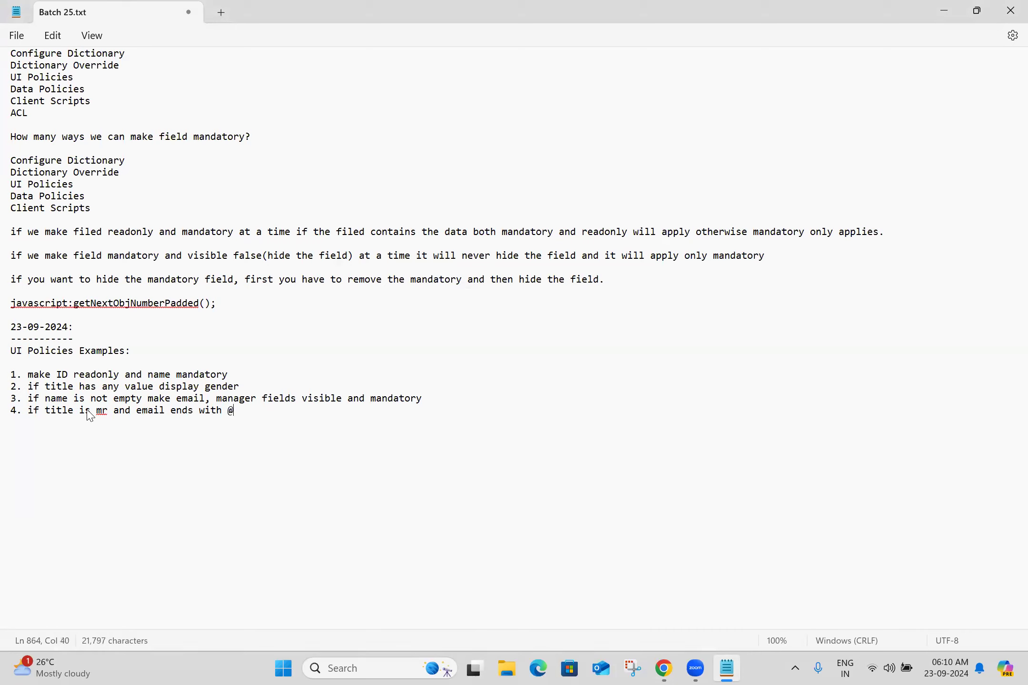
pyautogui.write('gmail.com then ')
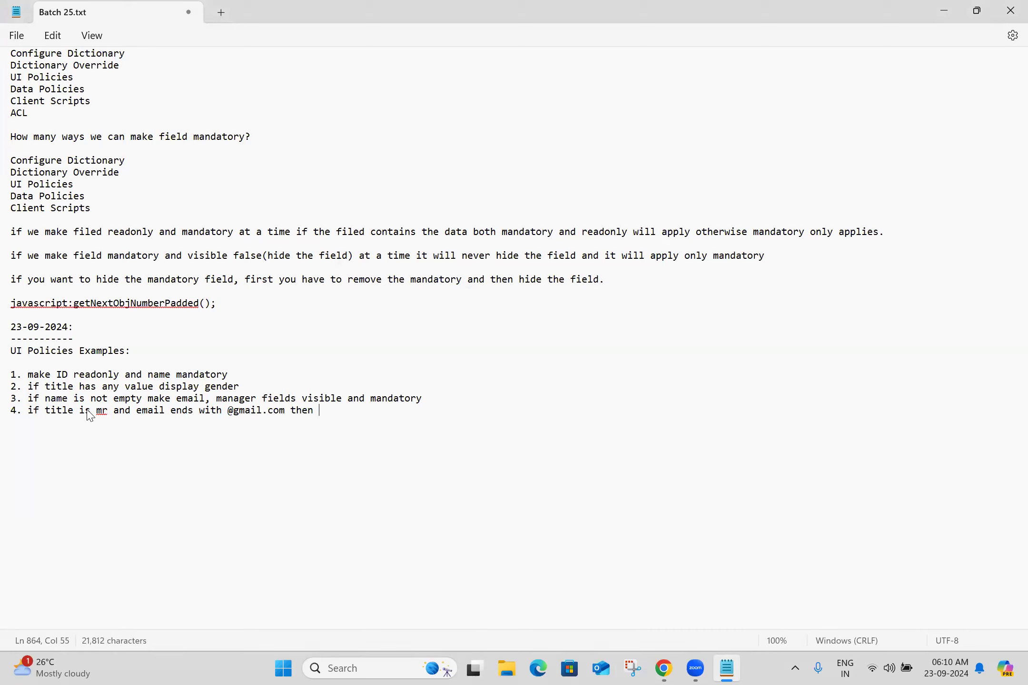
pyautogui.write('make business j')
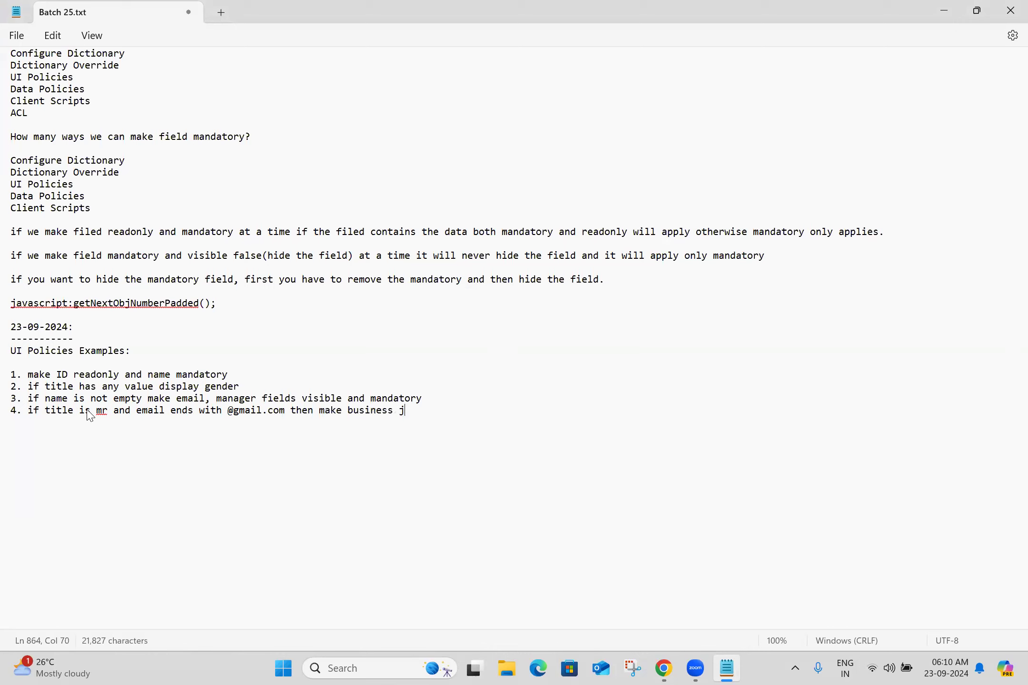
pyautogui.write('ustification bis')
pyautogui.press('BackSpace')
pyautogui.press('BackSpace')
pyautogui.press('BackSpace')
pyautogui.write('visible ')
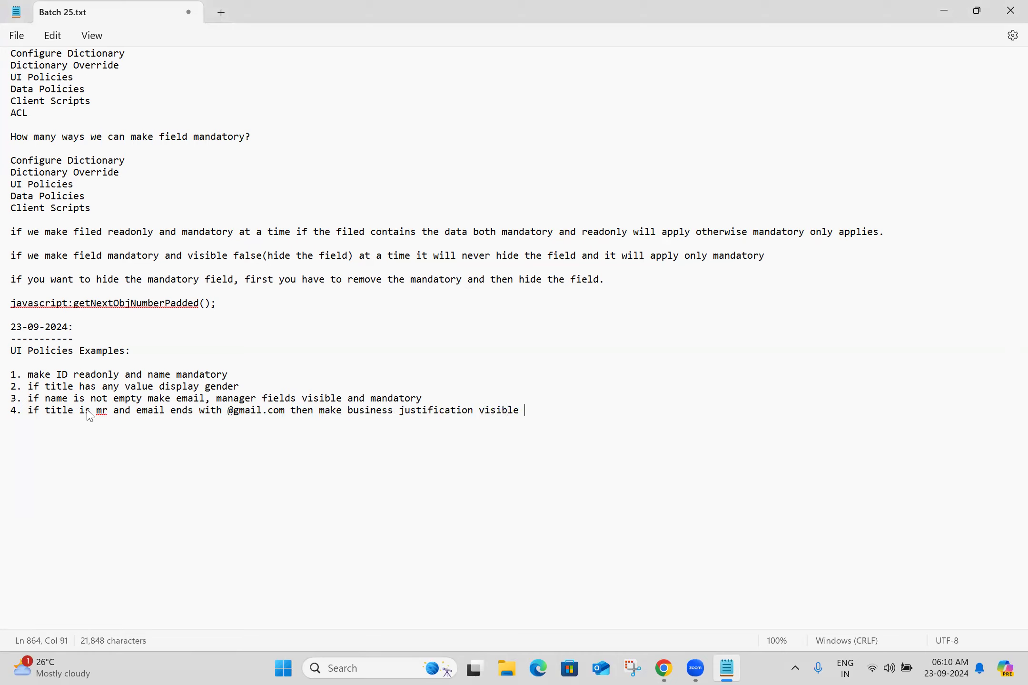
pyautogui.write('and readonly')
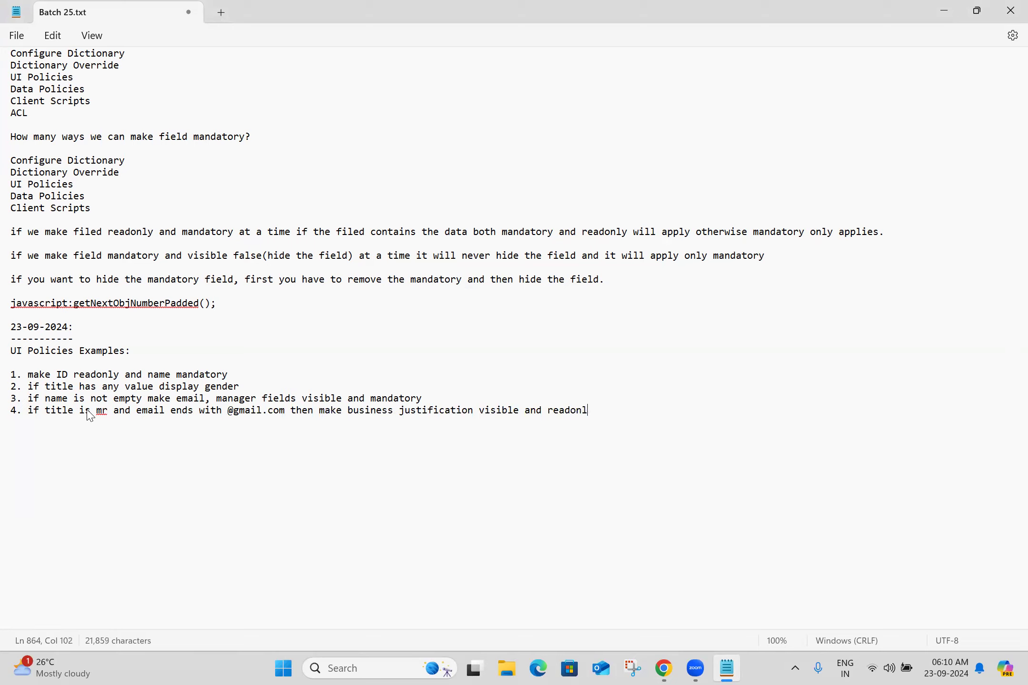
pyautogui.press('Return')
pyautogui.press('Return')
# Step: Select the full text of example 4 for copying
pyautogui.doubleClick(102, 412)
pyautogui.click(295, 411)
pyautogui.click(649, 416)
pyautogui.moveTo(27, 411); pyautogui.dragTo(609, 413)
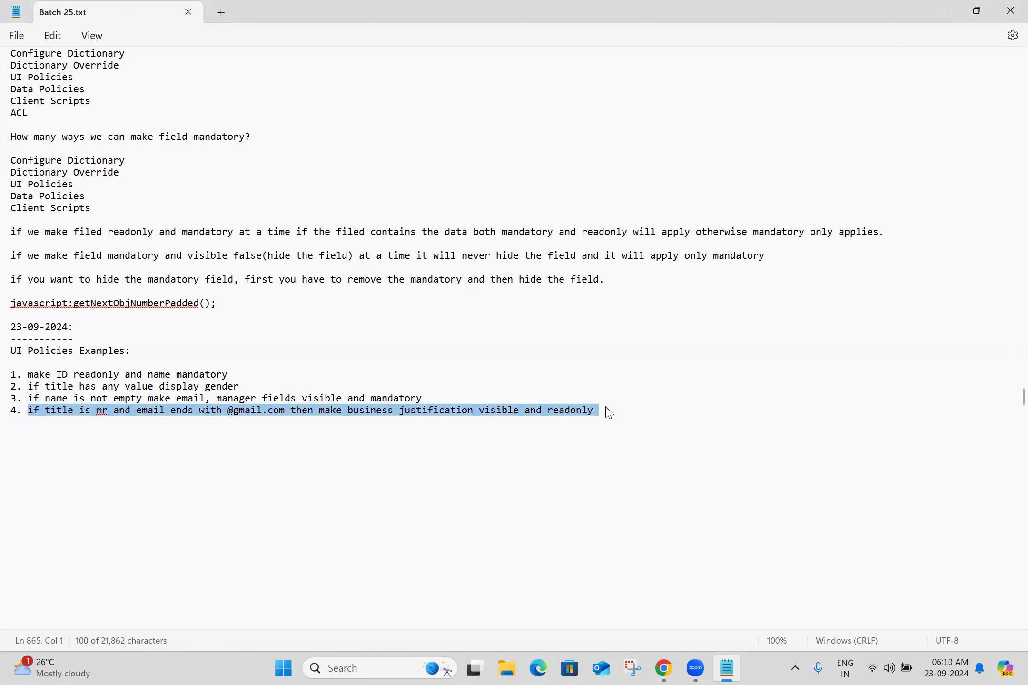
pyautogui.click(609, 413)
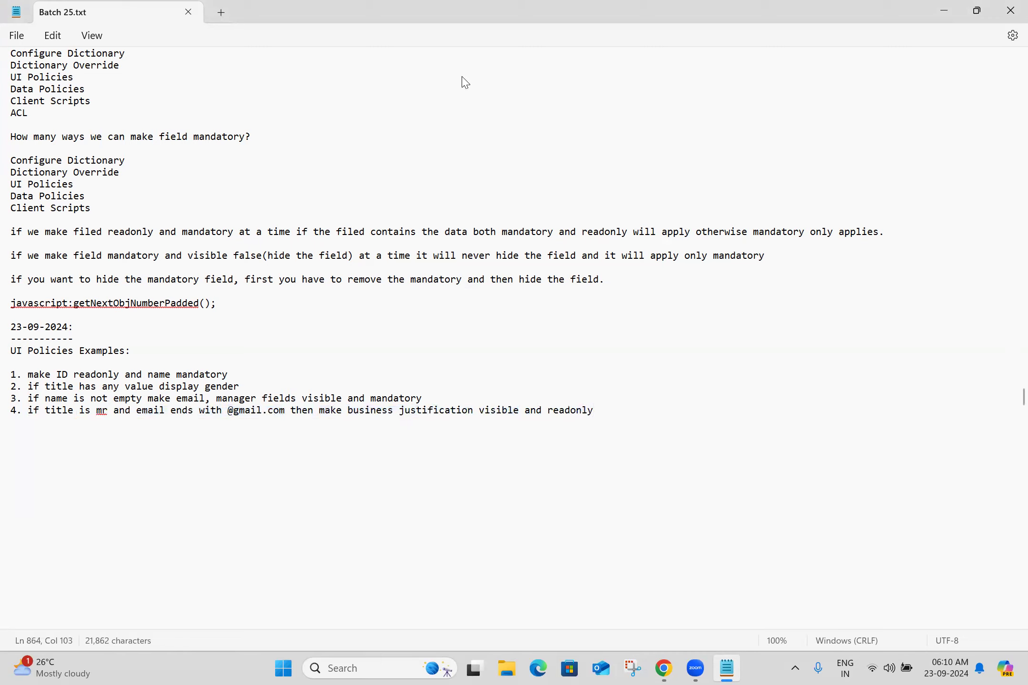
# Step: Duplicate the record tab and start a new UI policy from the Parent Naresh IT table's UI Policies list
pyautogui.hotkey('alt', 'Tab')
pyautogui.rightClick(301, 7)
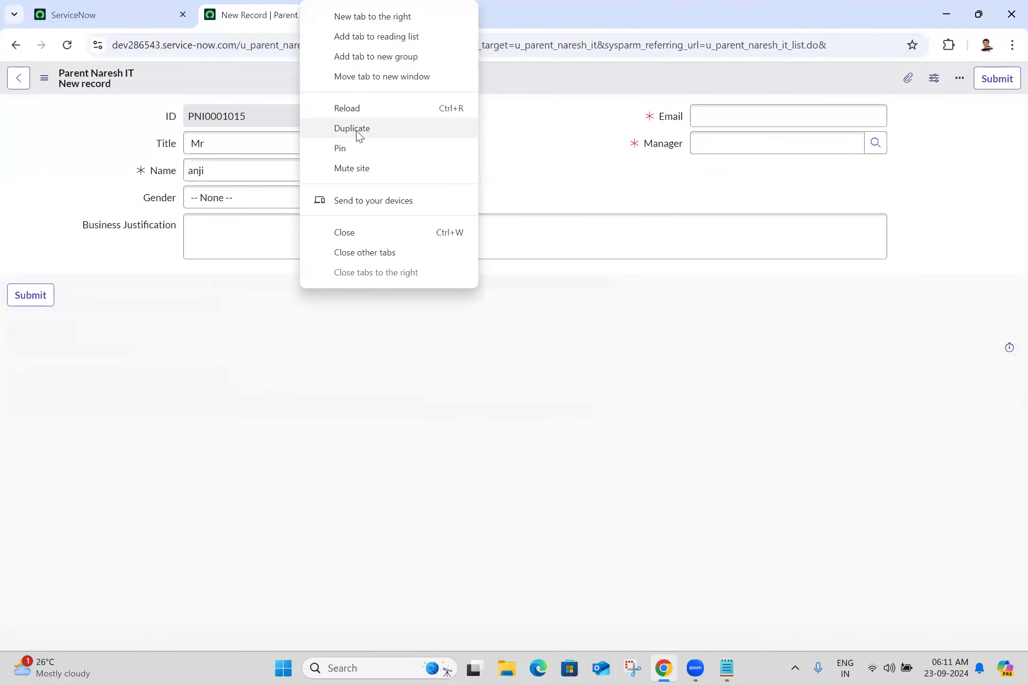
pyautogui.click(353, 128)
pyautogui.rightClick(474, 74)
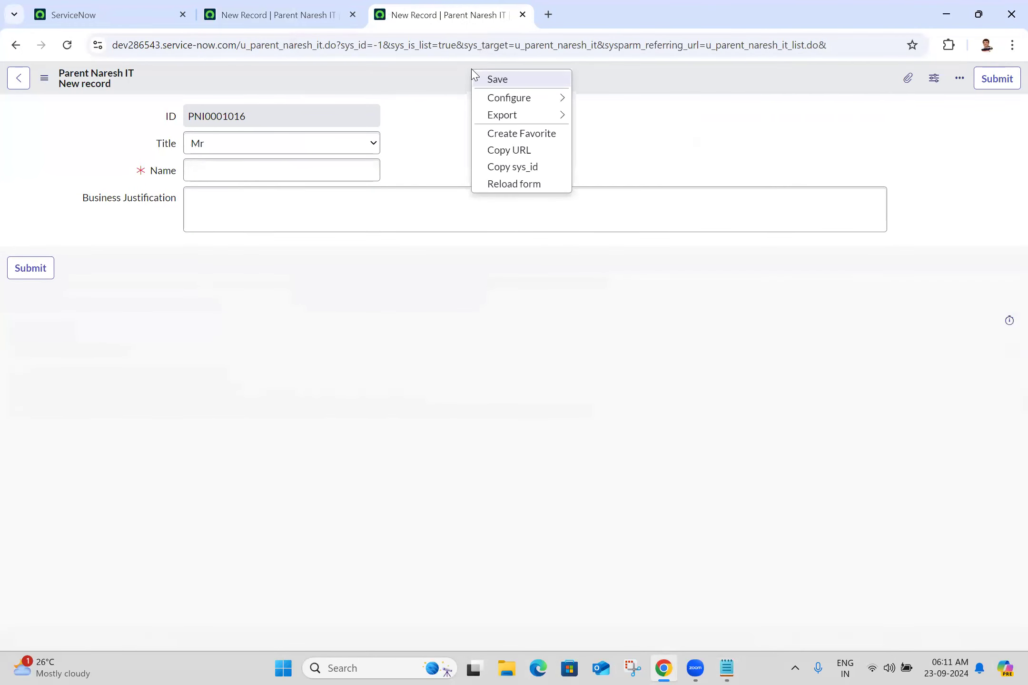
pyautogui.moveTo(495, 100)
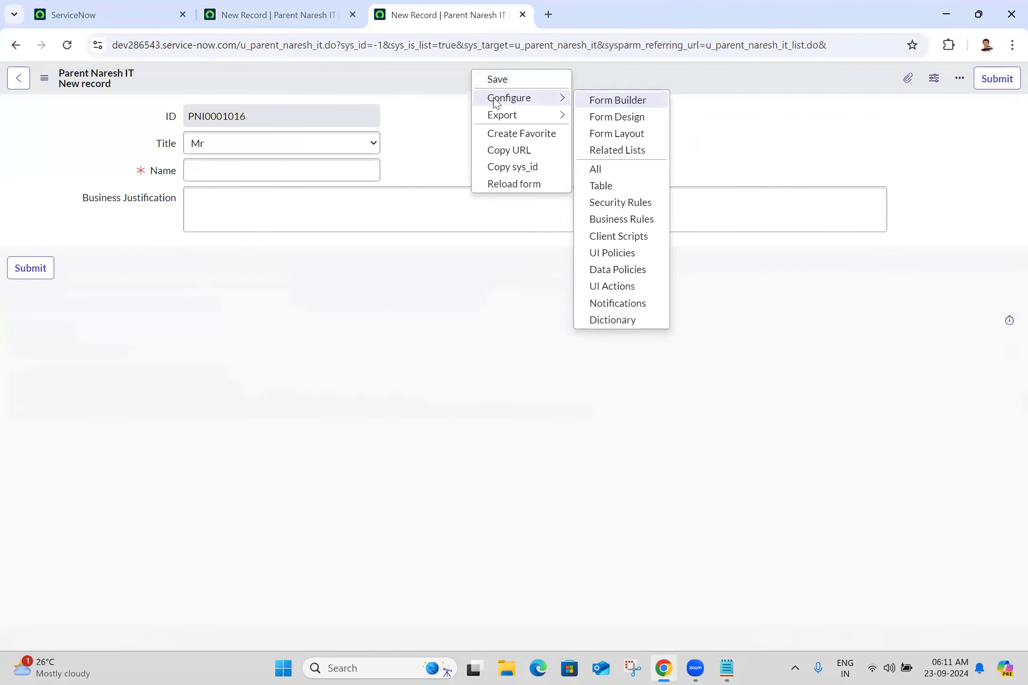
pyautogui.click(615, 253)
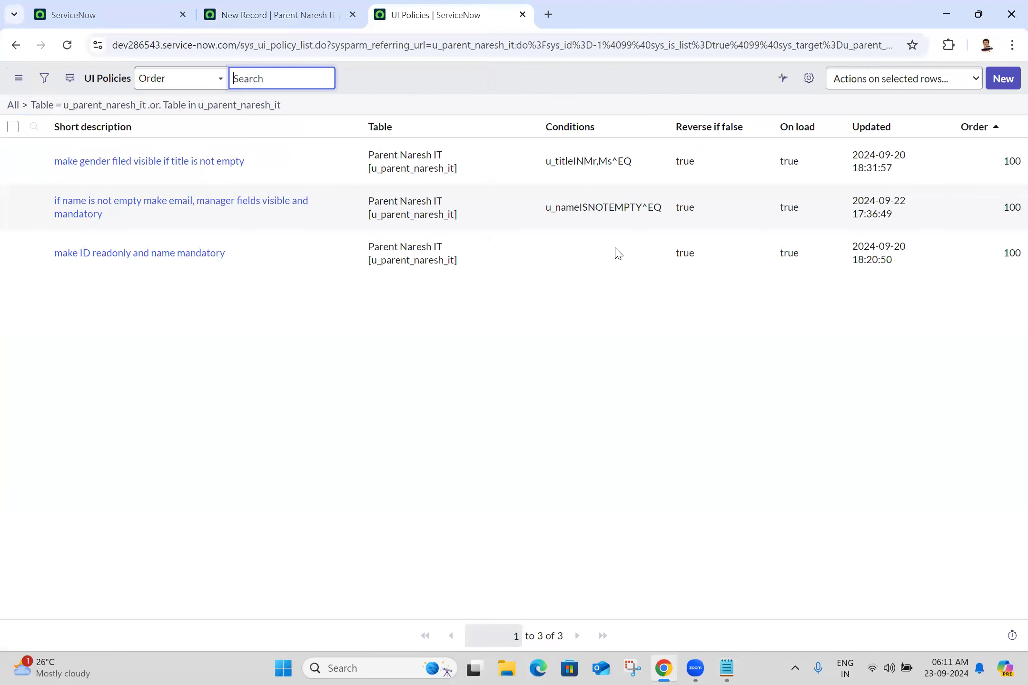
pyautogui.click(1007, 79)
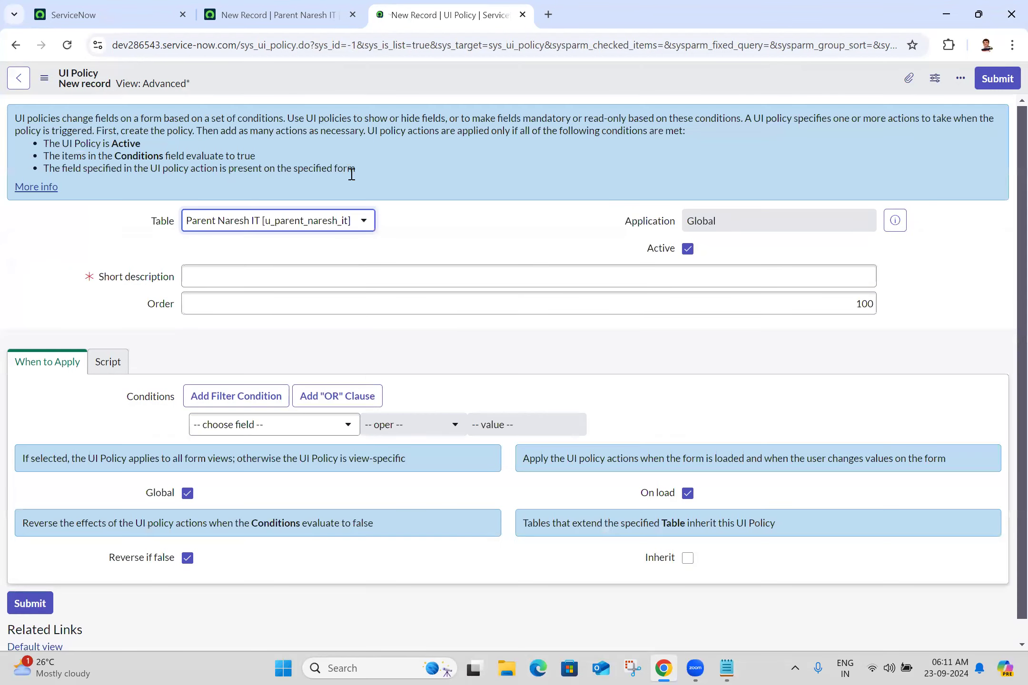
# Step: Paste the copied example 4 sentence as the UI policy's short description
pyautogui.click(356, 280)
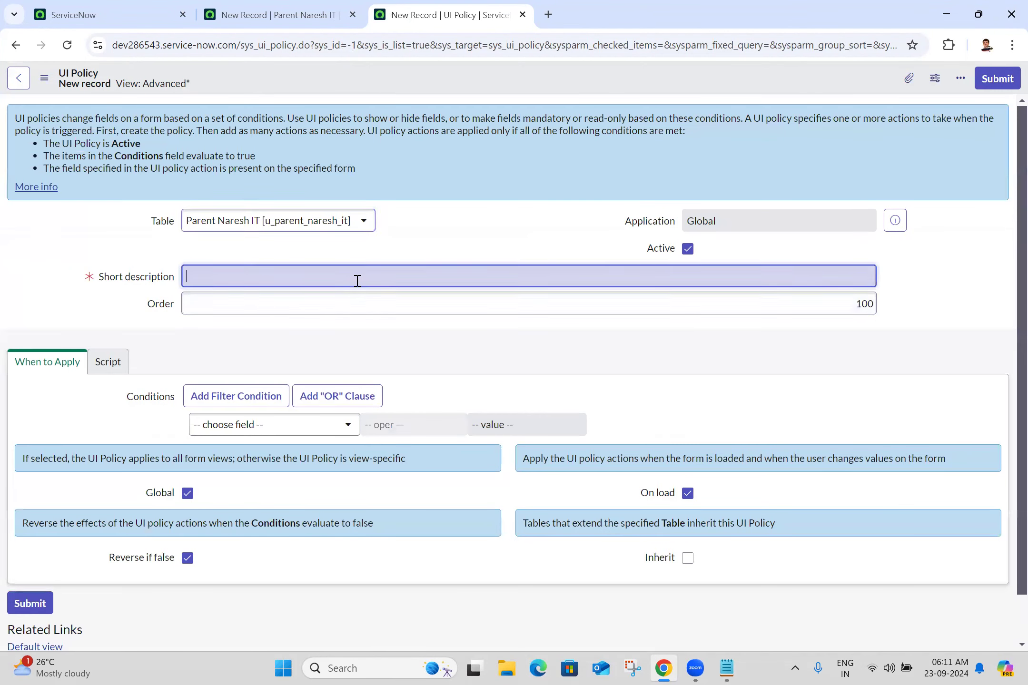
pyautogui.write('if title is mr and email ends with @gmail.com then make business justification visible and readonly')
pyautogui.click(984, 393)
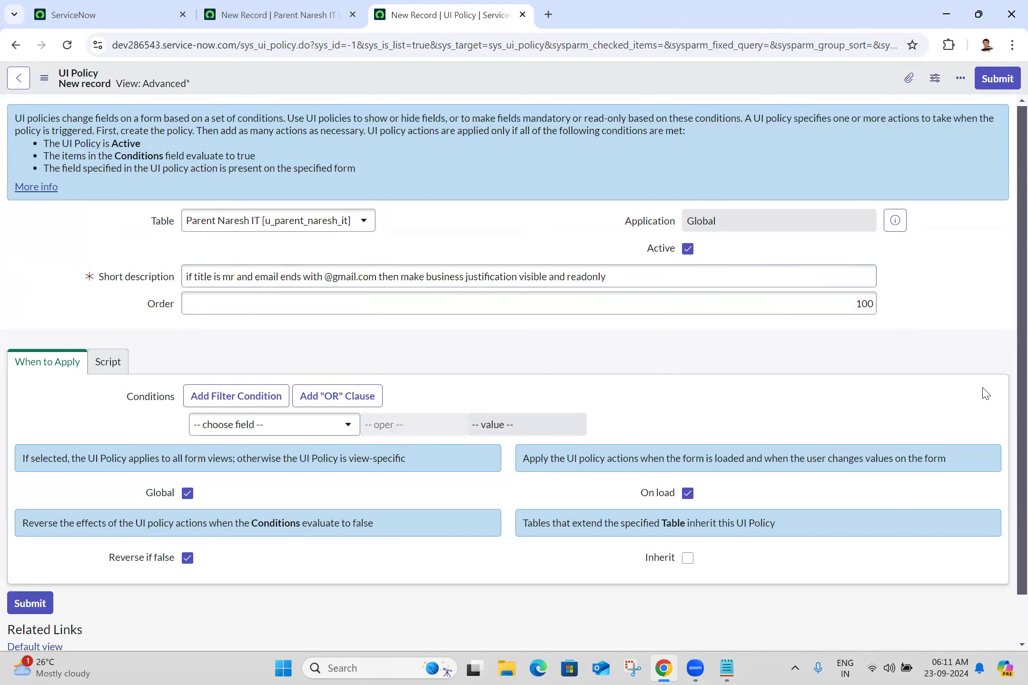
# Step: Add the first condition: Title is Mr
pyautogui.scroll(-1, 1007, 368)
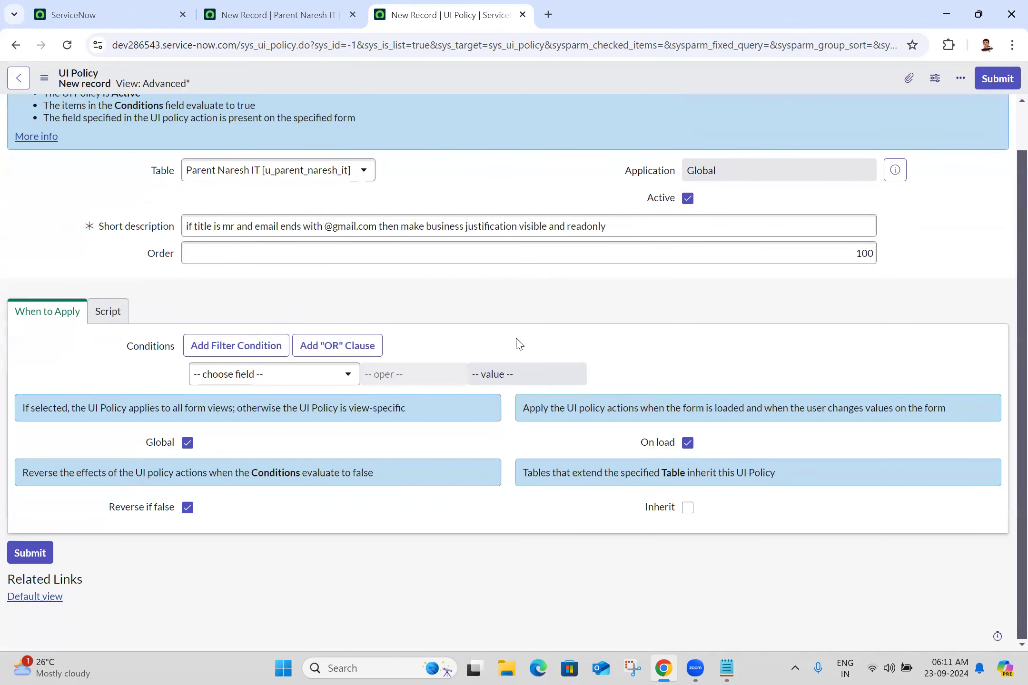
pyautogui.click(280, 379)
pyautogui.write('tit')
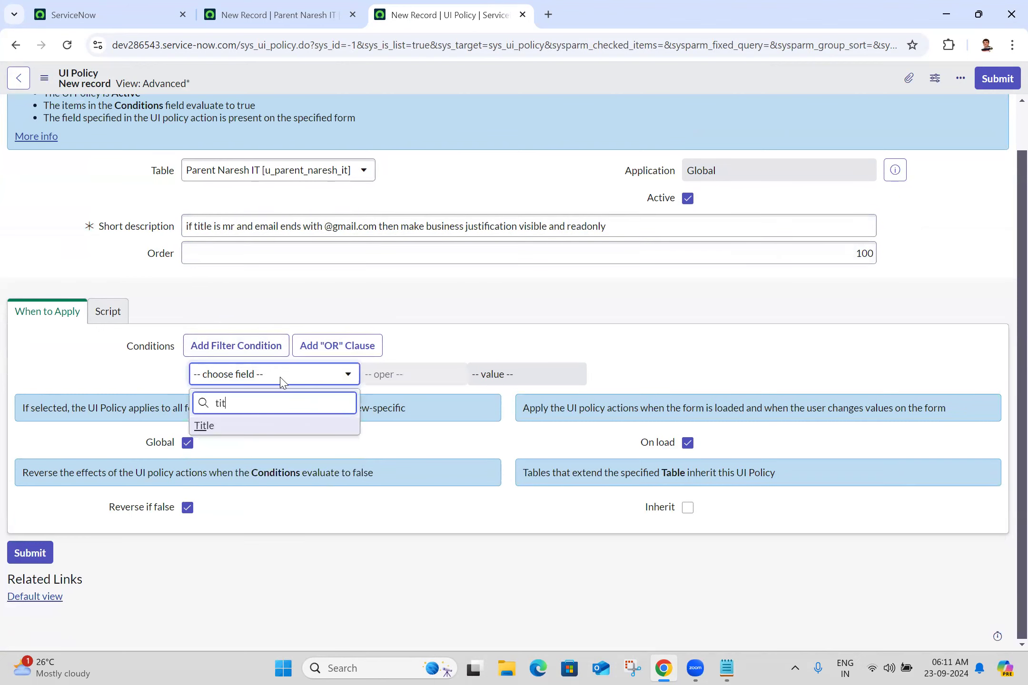
pyautogui.click(271, 428)
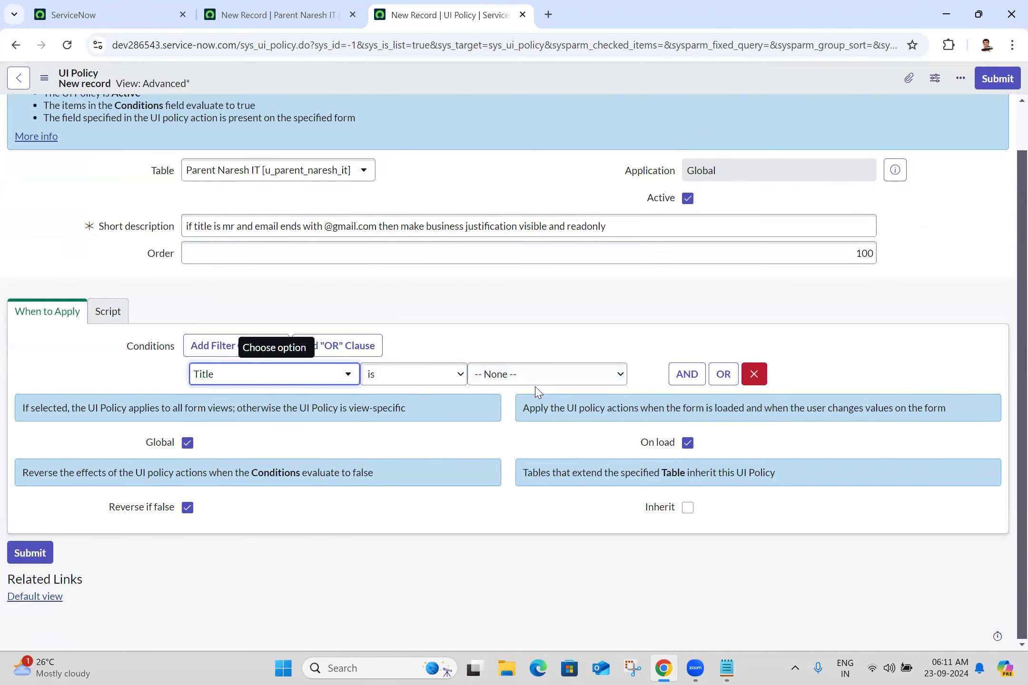
pyautogui.click(539, 376)
pyautogui.click(517, 413)
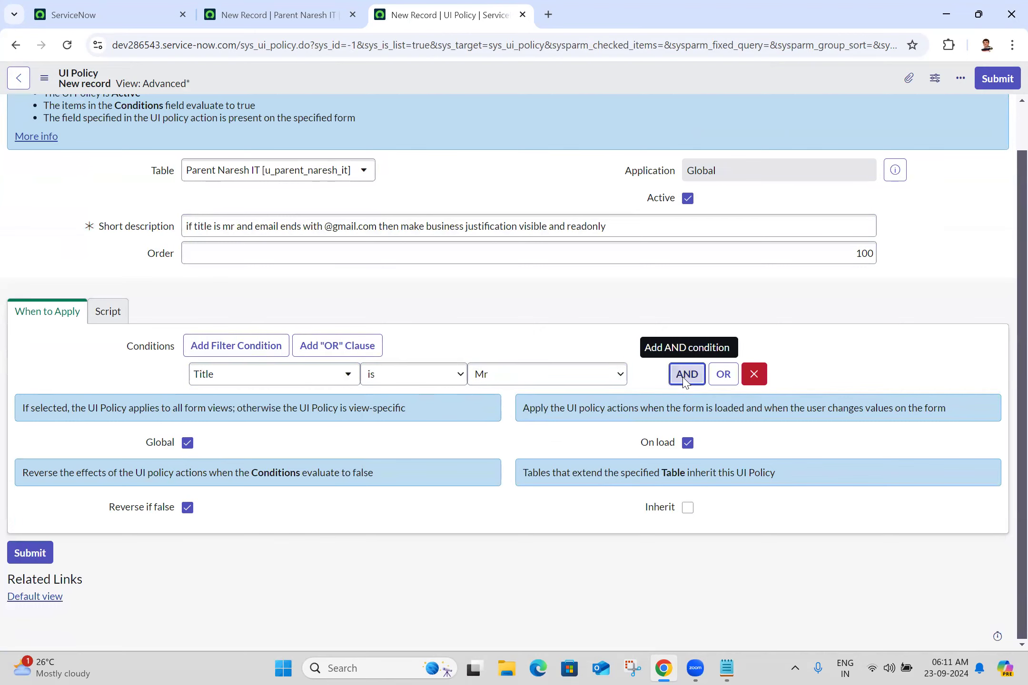
pyautogui.click(686, 376)
pyautogui.click(305, 427)
pyautogui.write('email')
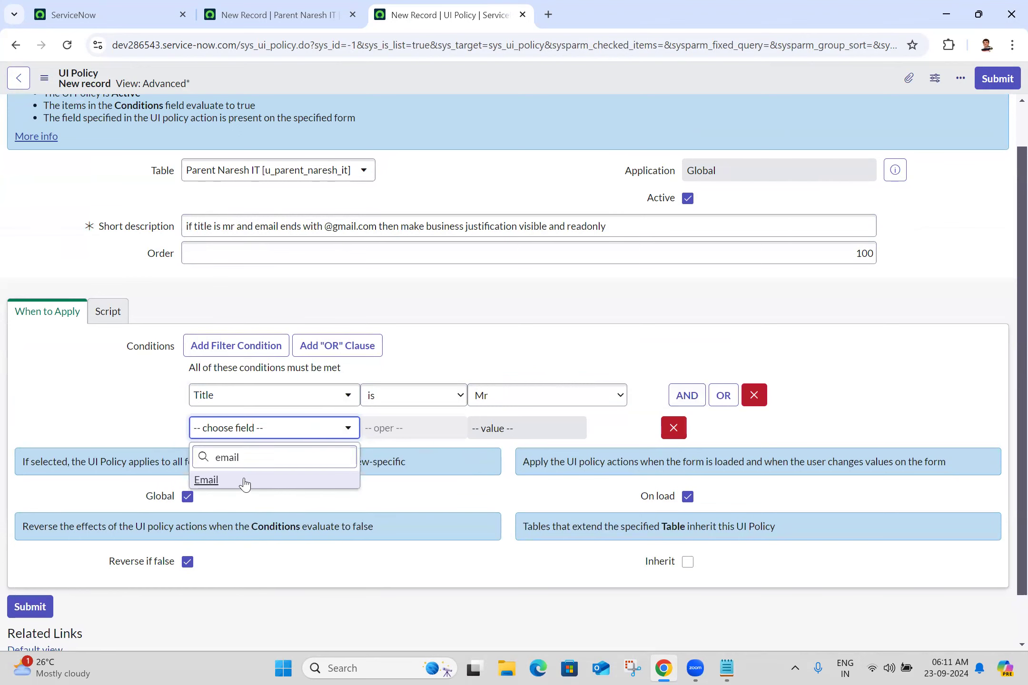
pyautogui.click(245, 484)
pyautogui.click(395, 428)
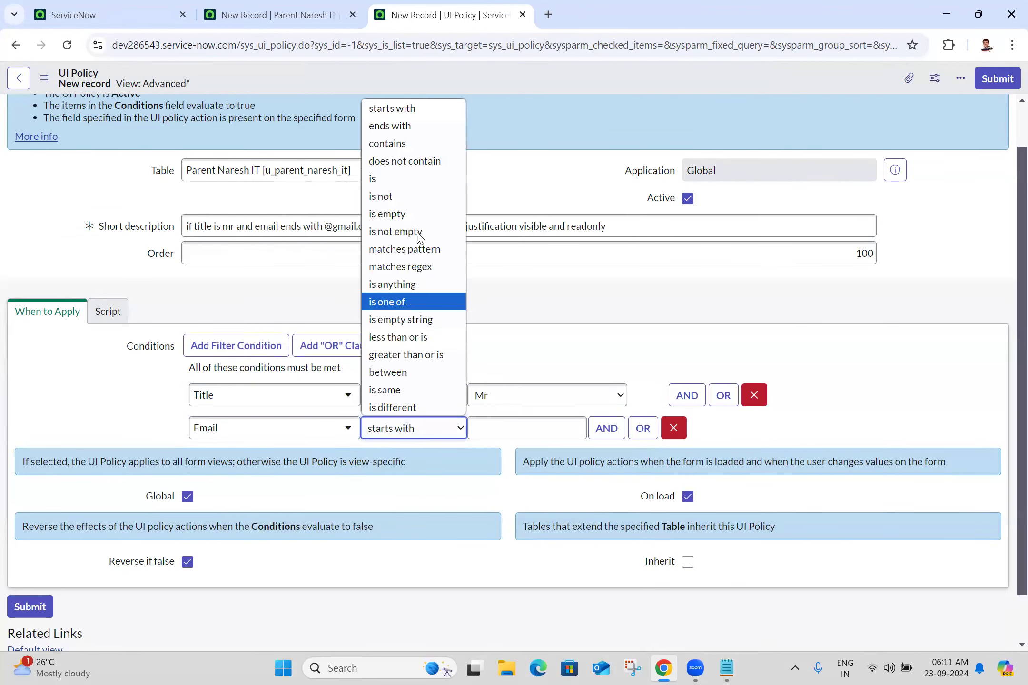
pyautogui.click(401, 128)
pyautogui.click(524, 430)
pyautogui.write('@gmail.com')
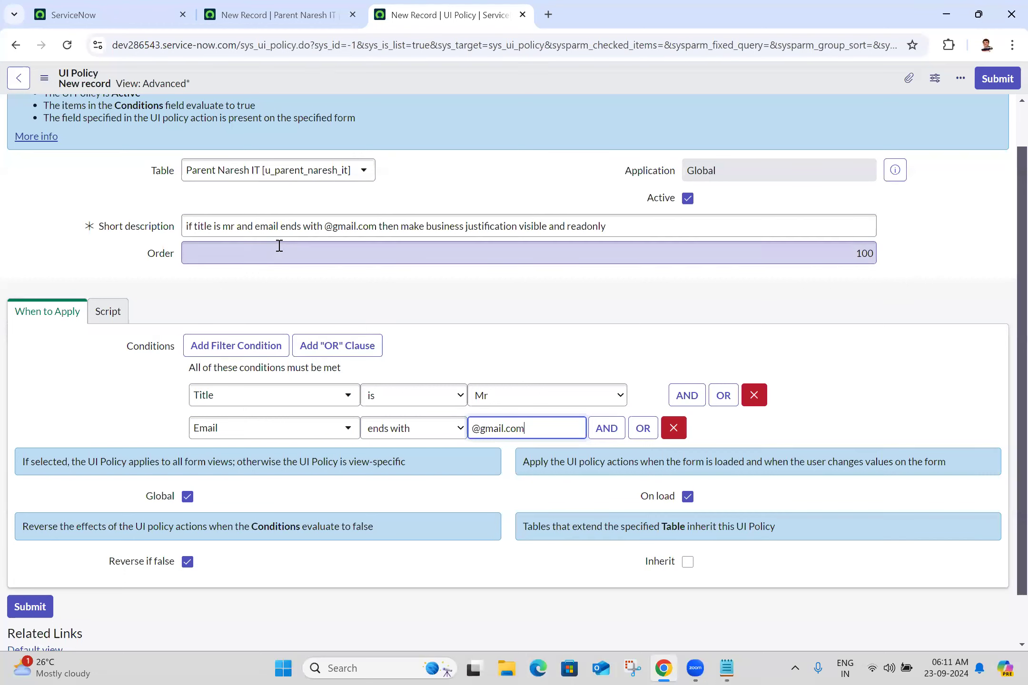
pyautogui.click(43, 79)
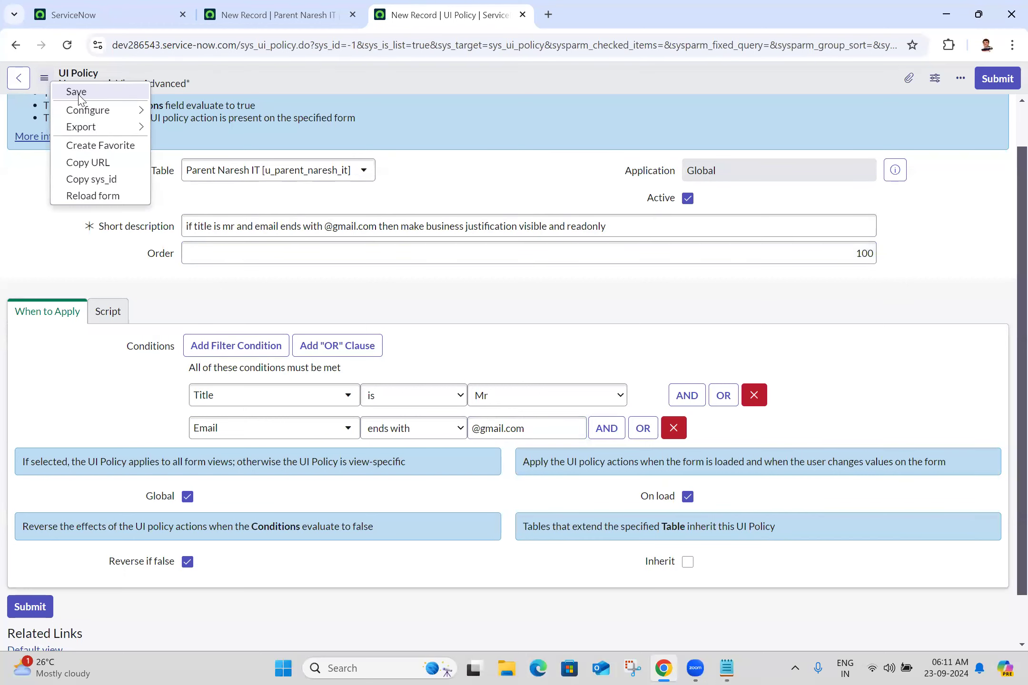
# Step: Save the new UI policy
pyautogui.click(80, 95)
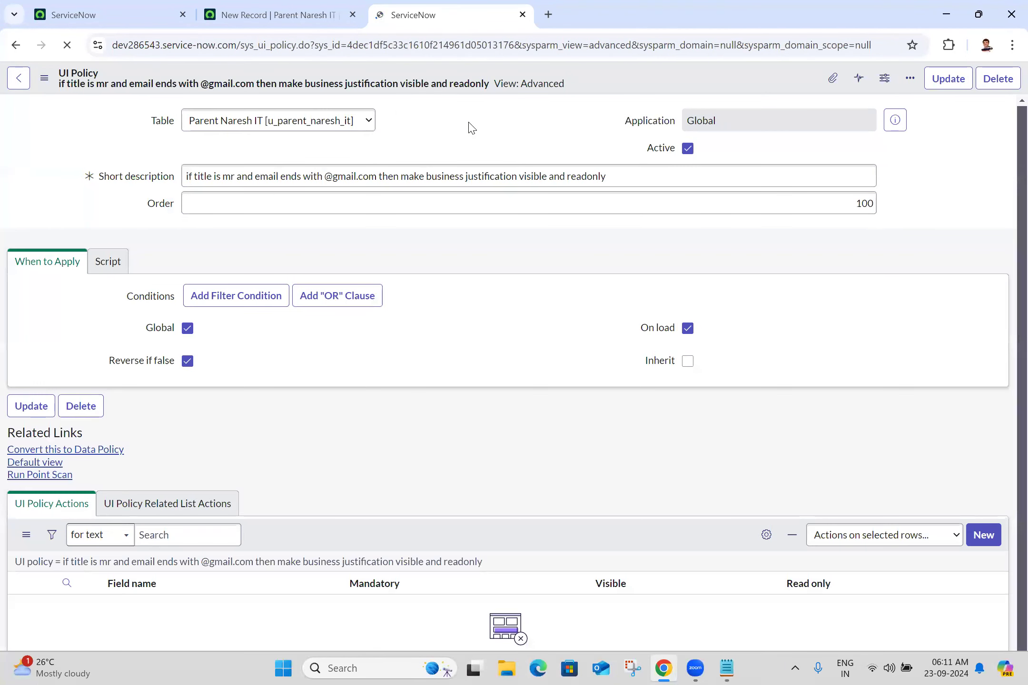
pyautogui.scroll(-3, 1007, 495)
pyautogui.scroll(-4, 1006, 495)
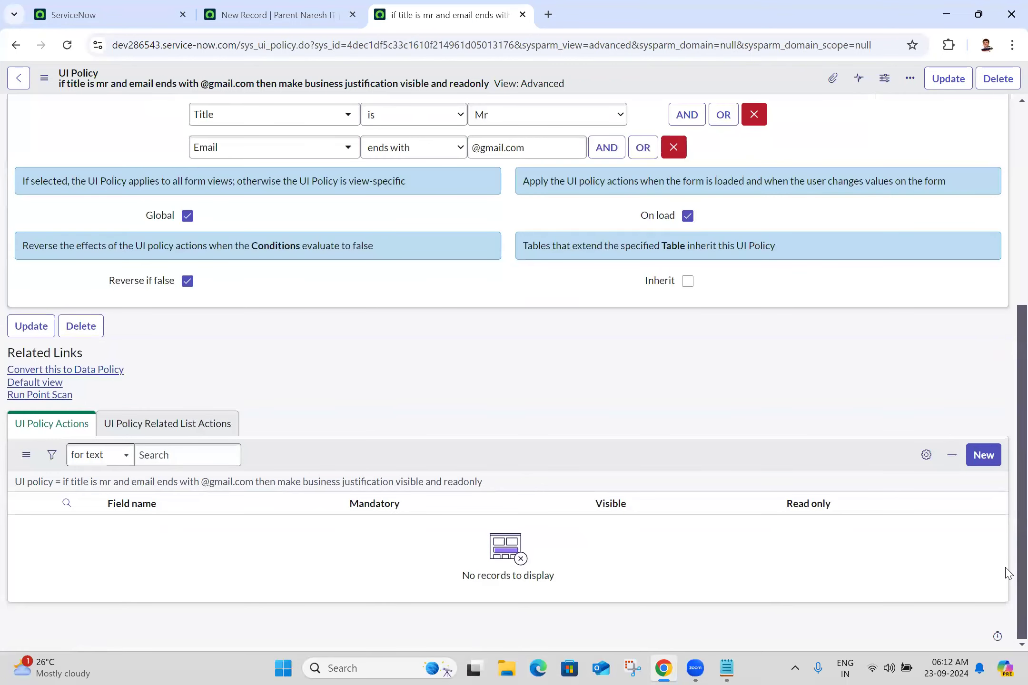
# Step: Create a UI policy action setting Business Justification to Visible True and Read only True
pyautogui.click(983, 456)
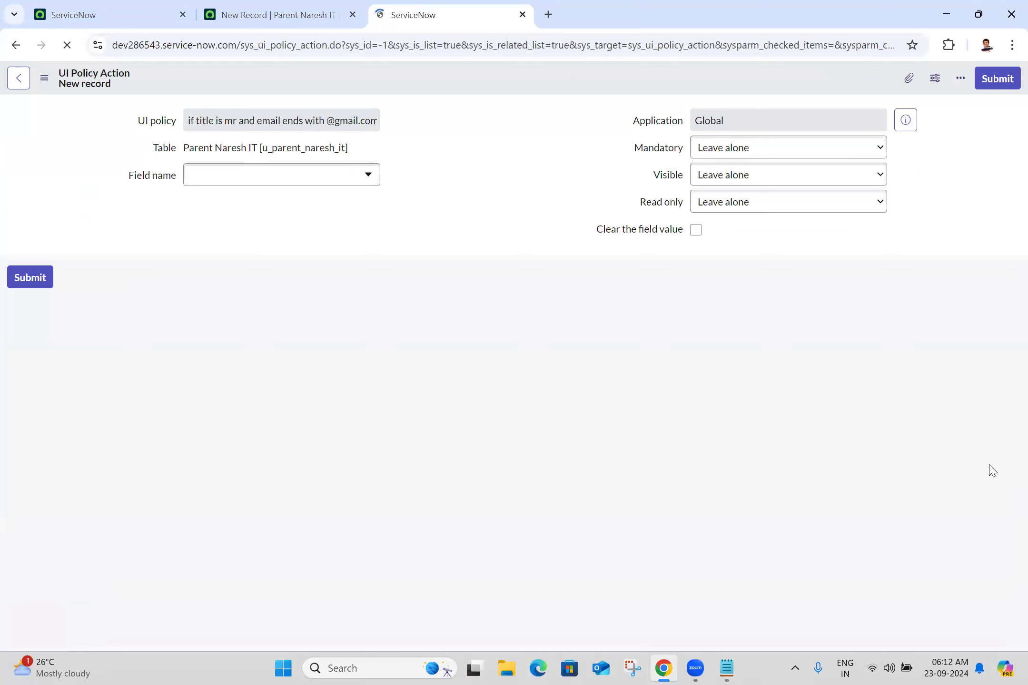
pyautogui.click(275, 219)
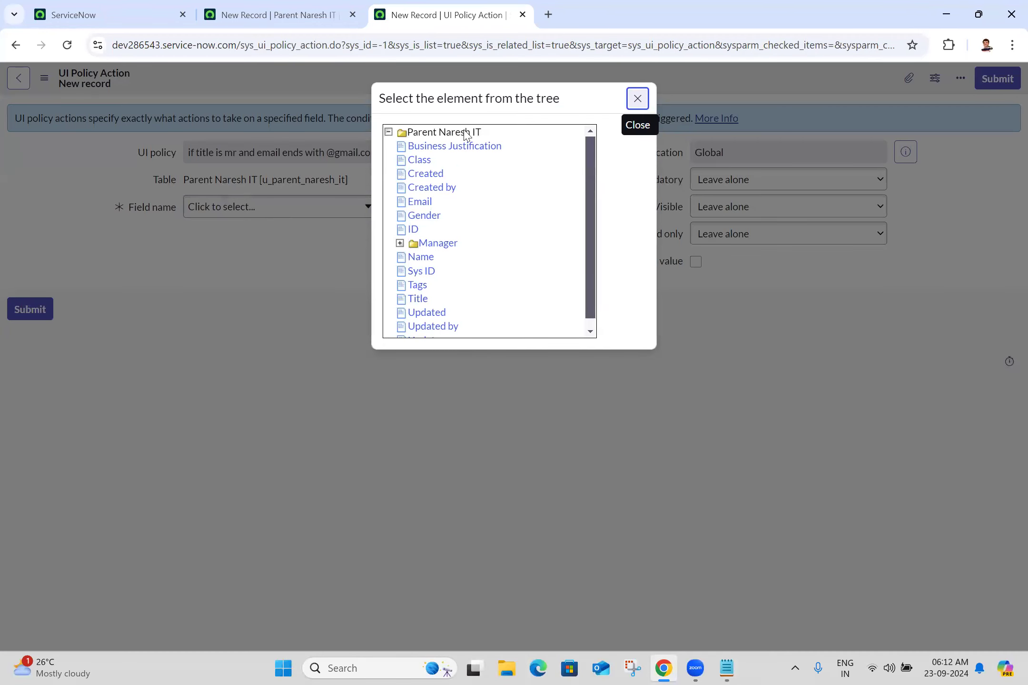
pyautogui.click(464, 152)
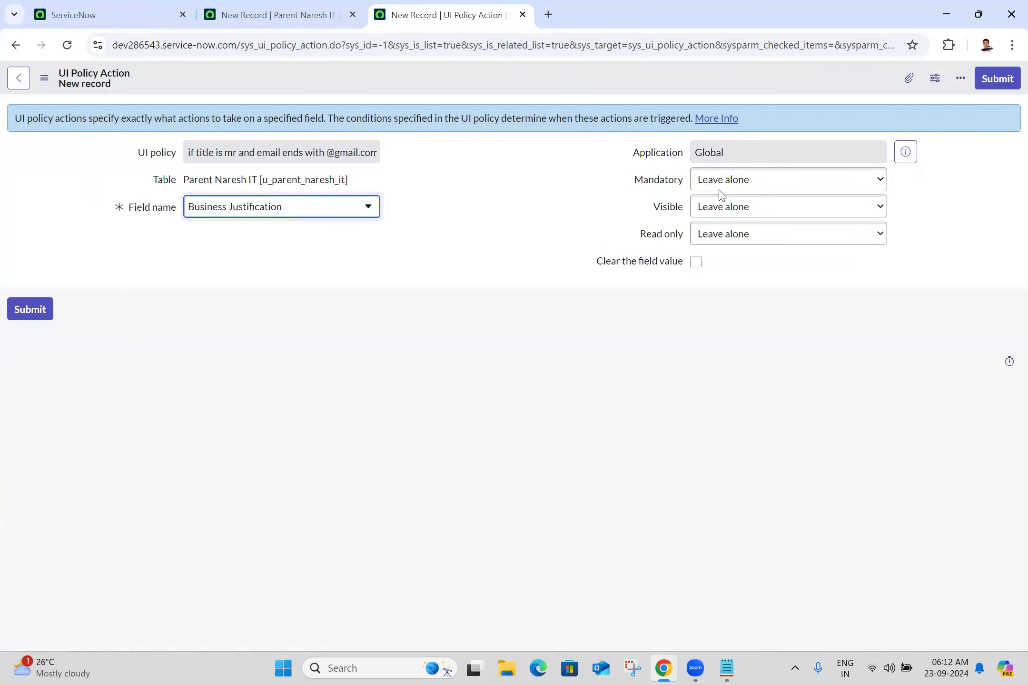
pyautogui.click(721, 212)
pyautogui.click(713, 244)
pyautogui.click(745, 237)
pyautogui.click(718, 272)
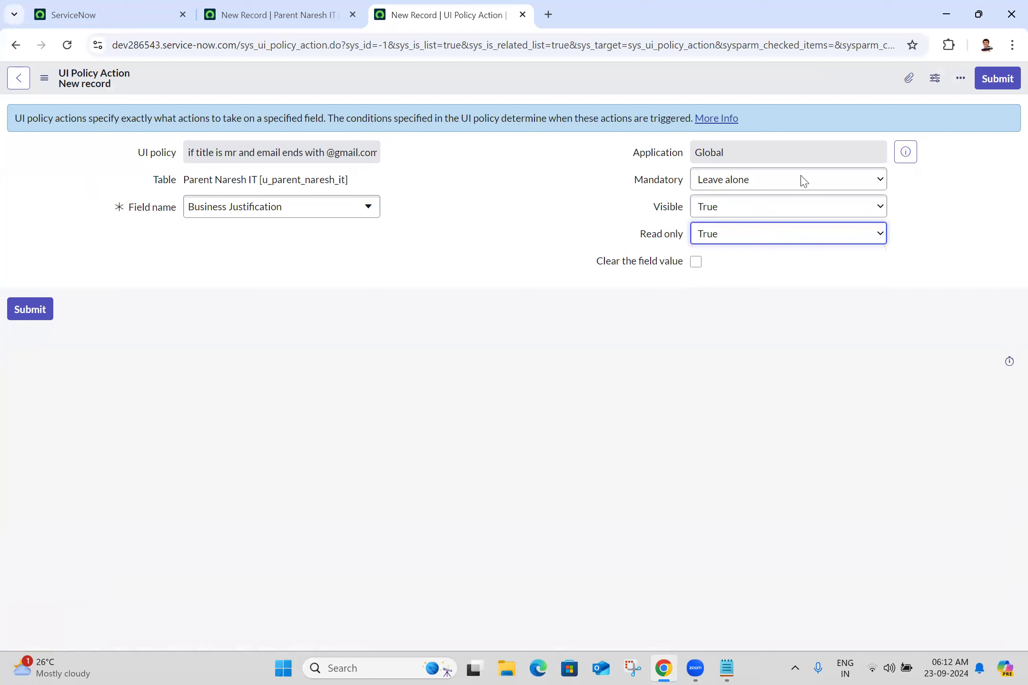
pyautogui.click(991, 82)
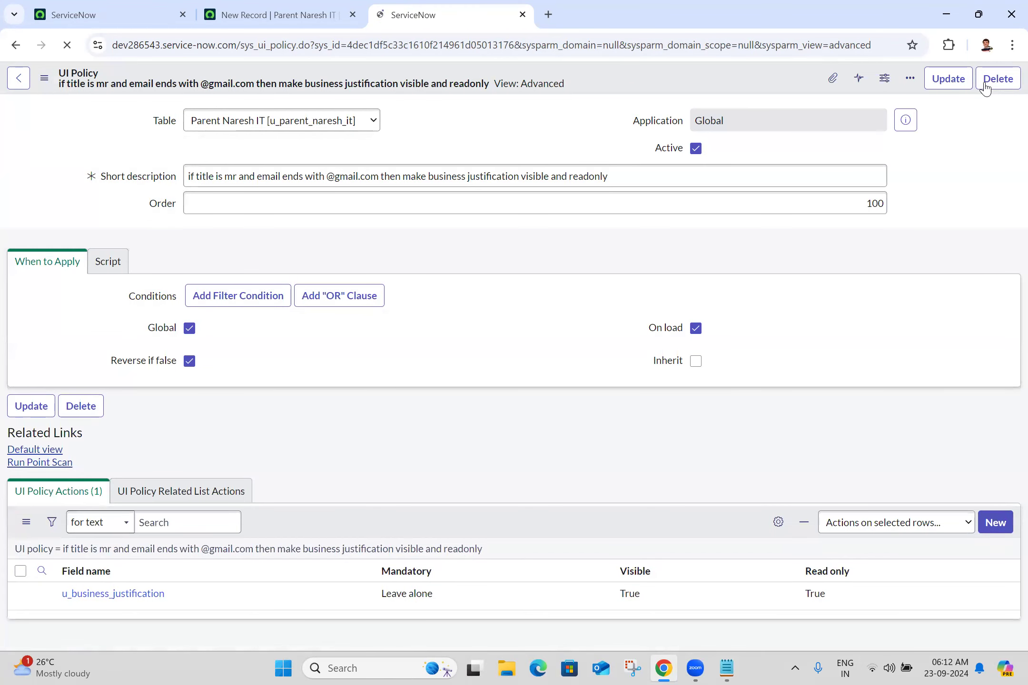
pyautogui.moveTo(1021, 320); pyautogui.dragTo(1022, 216)
# Step: Reload the new record form and fill in Title Mr, the person's name, and Gender Male
pyautogui.click(275, 13)
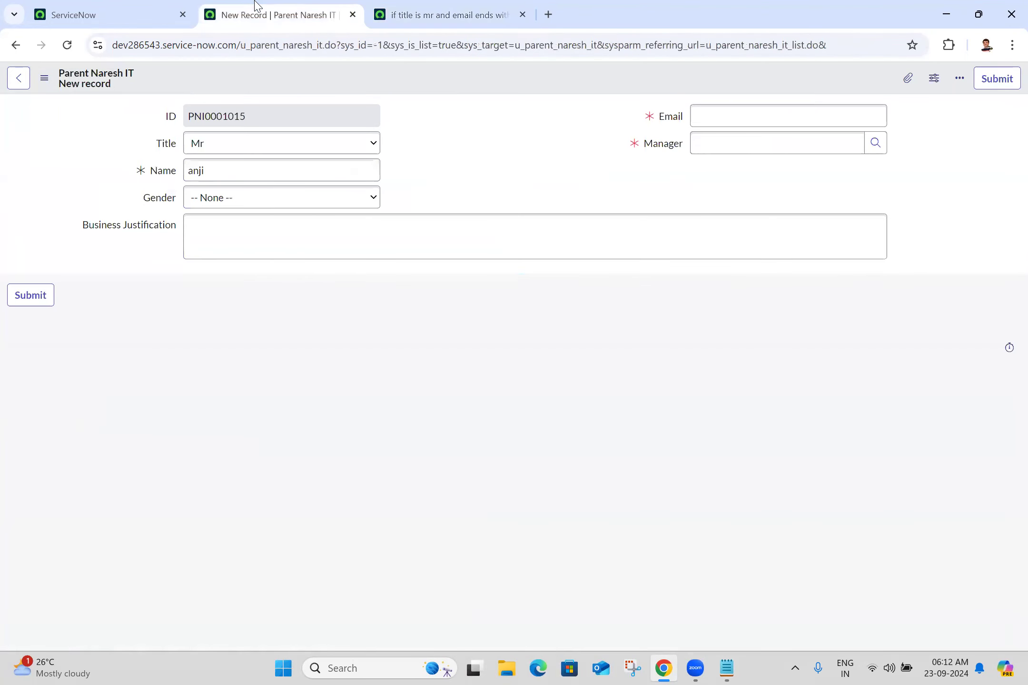
pyautogui.click(68, 46)
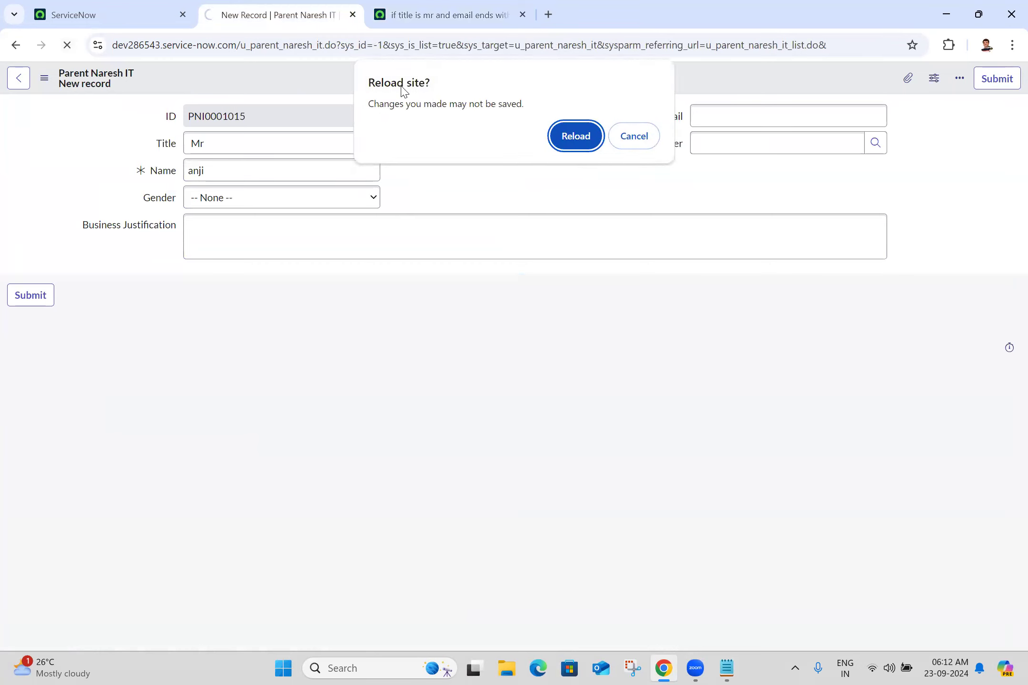
pyautogui.click(575, 134)
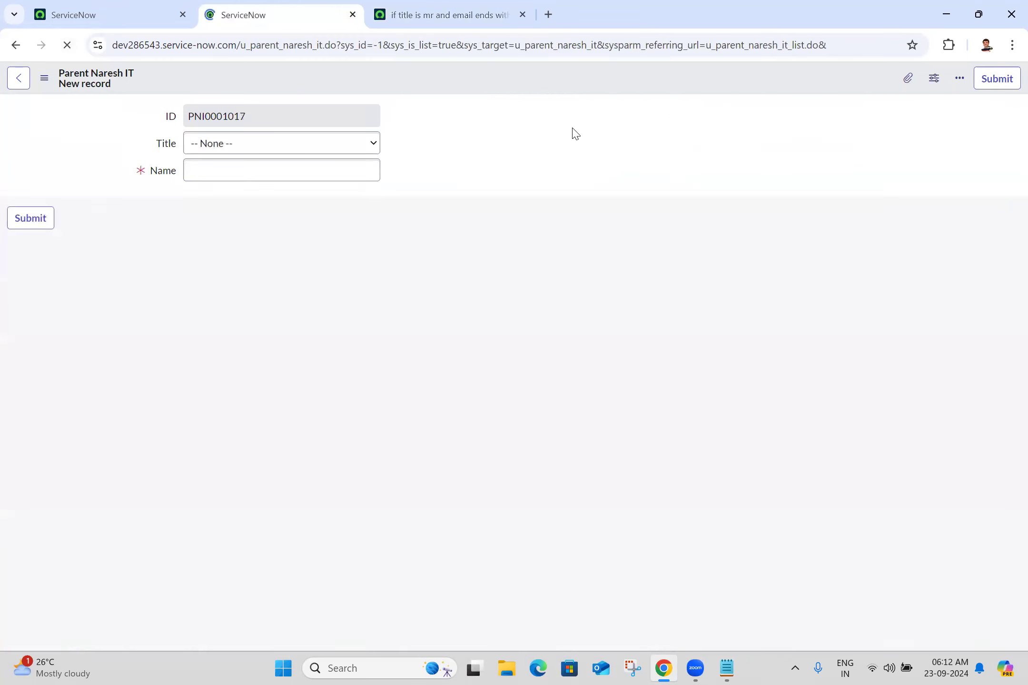
pyautogui.click(307, 145)
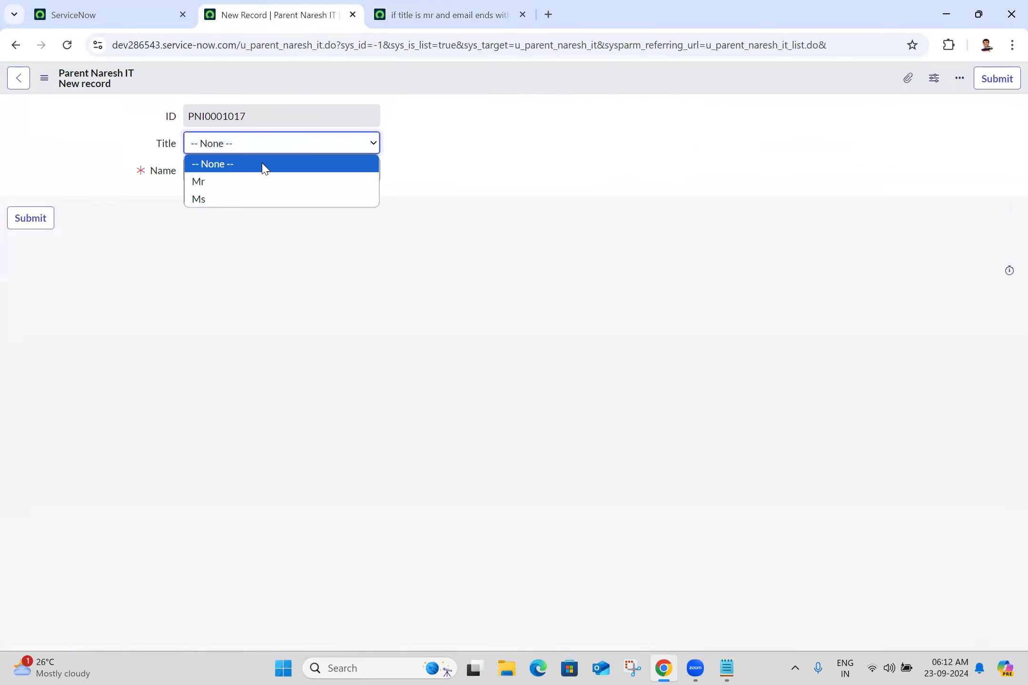
pyautogui.click(232, 190)
pyautogui.click(267, 168)
pyautogui.write('anji')
pyautogui.click(492, 180)
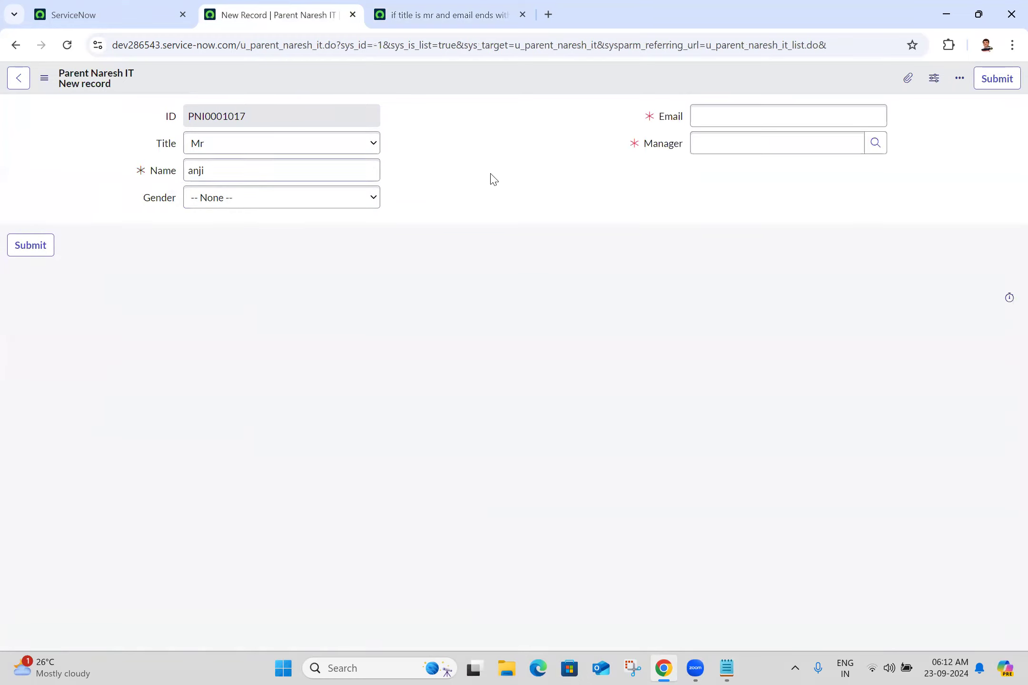
pyautogui.click(304, 203)
pyautogui.click(195, 235)
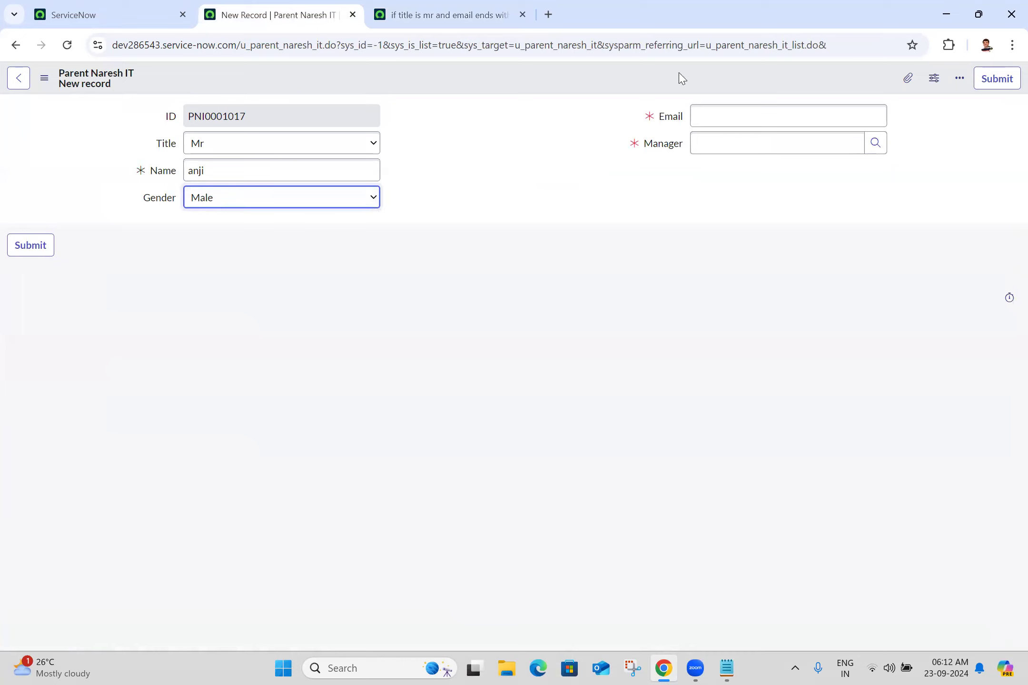
pyautogui.click(788, 118)
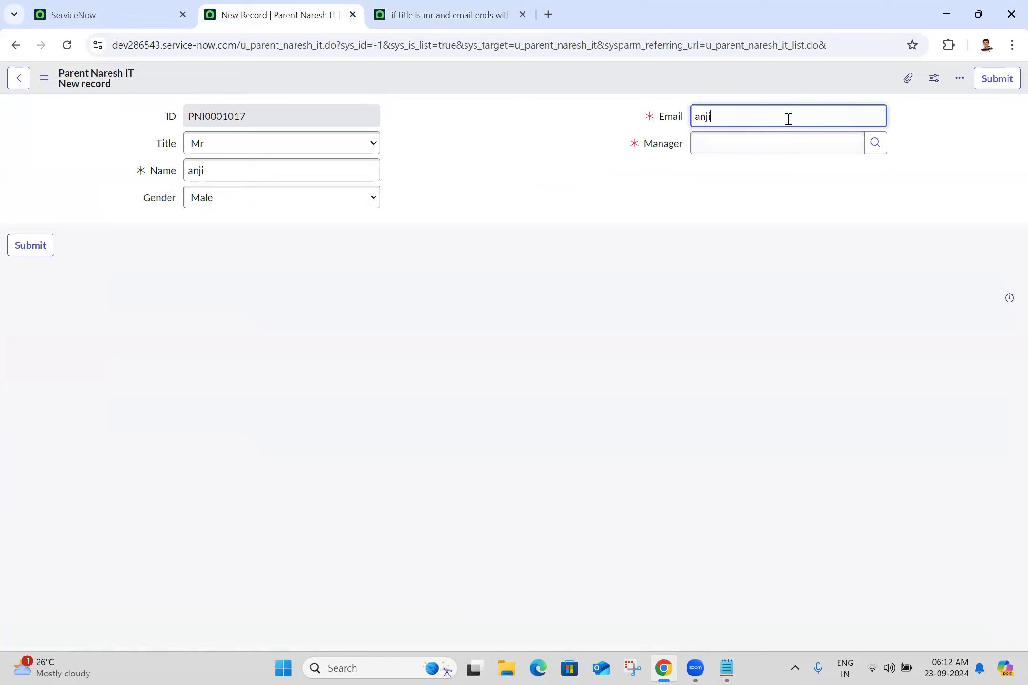
pyautogui.click(574, 130)
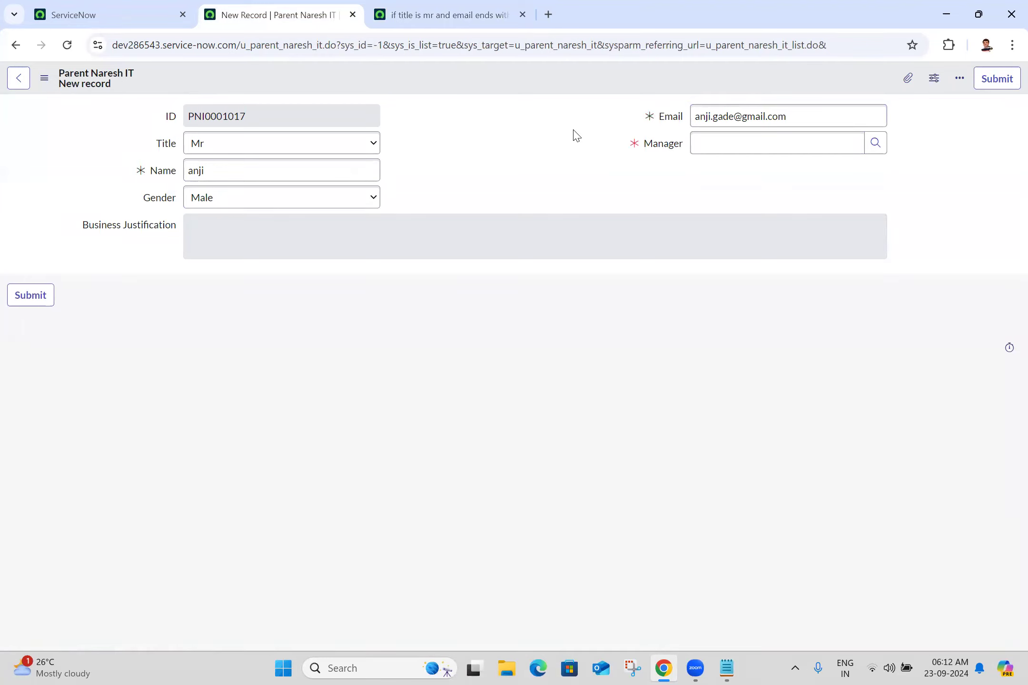
pyautogui.click(767, 118)
pyautogui.doubleClick(768, 117)
pyautogui.click(768, 117)
pyautogui.write('1')
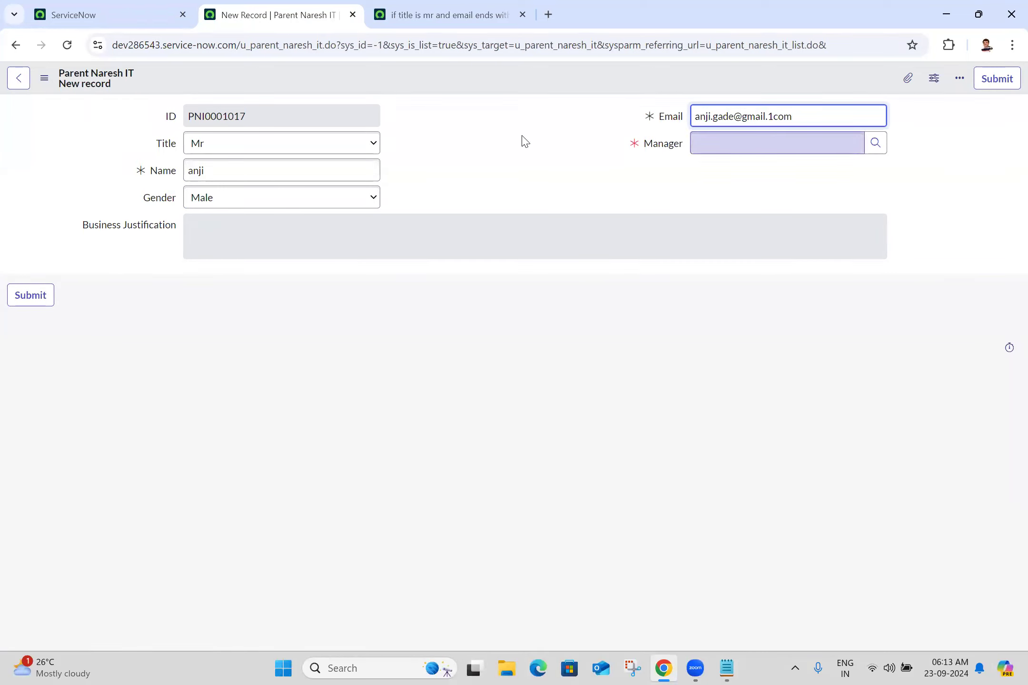
pyautogui.press('BackSpace')
pyautogui.press('BackSpace')
pyautogui.write('1.')
pyautogui.press('Tab')
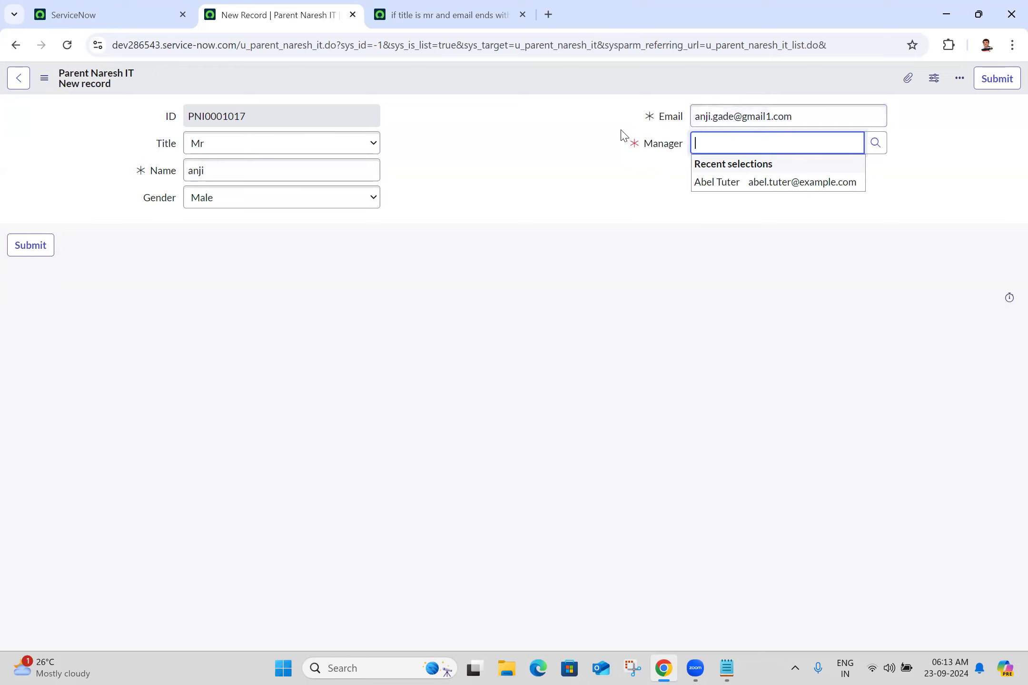
pyautogui.click(525, 182)
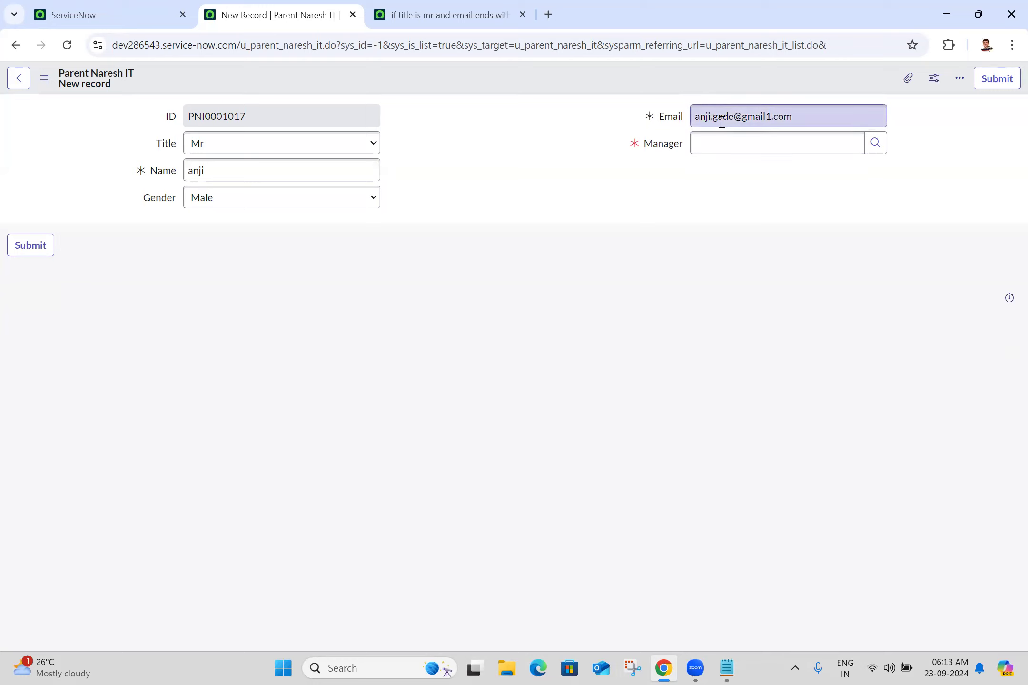
pyautogui.moveTo(728, 114); pyautogui.dragTo(735, 116)
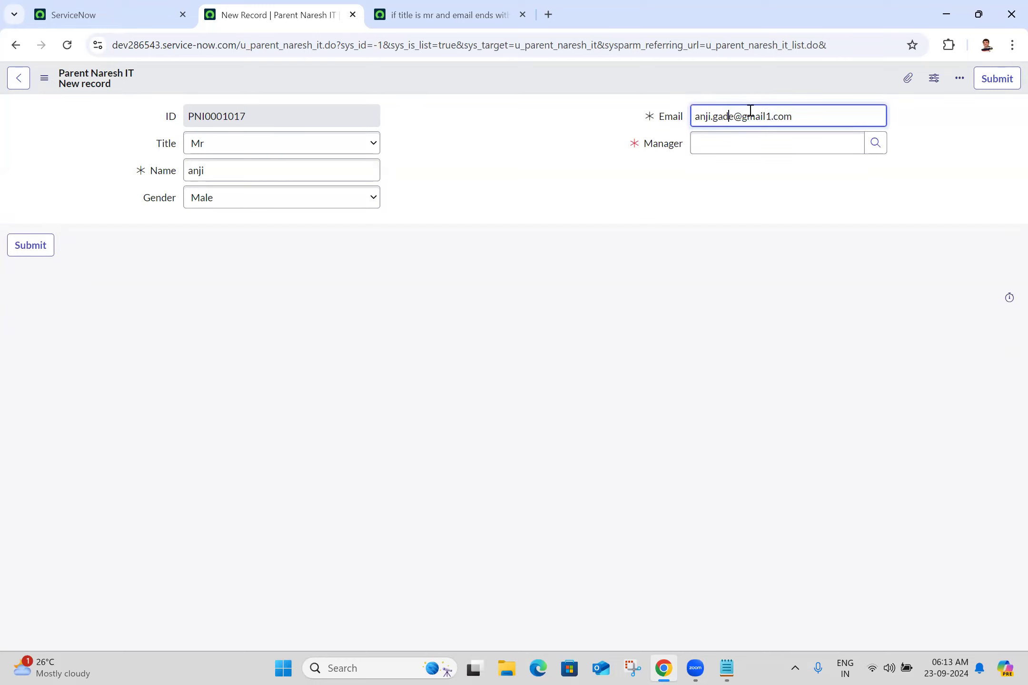
pyautogui.click(791, 119)
pyautogui.click(771, 118)
pyautogui.press('BackSpace')
pyautogui.click(535, 133)
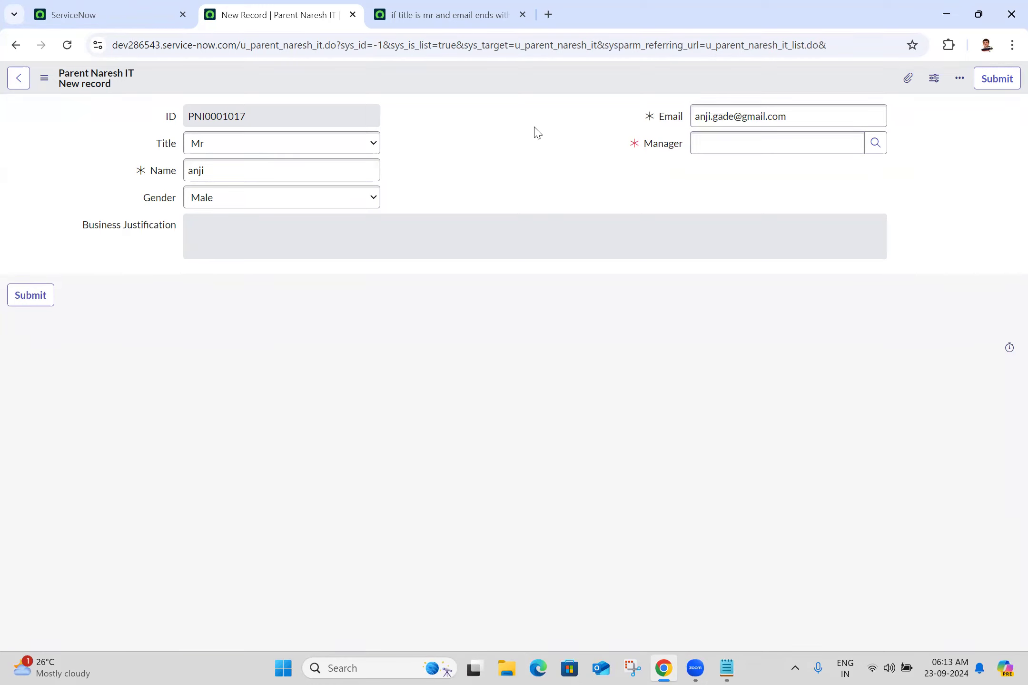
# Step: Change the record's Title to Ms and bring up the UI policy tab
pyautogui.click(279, 152)
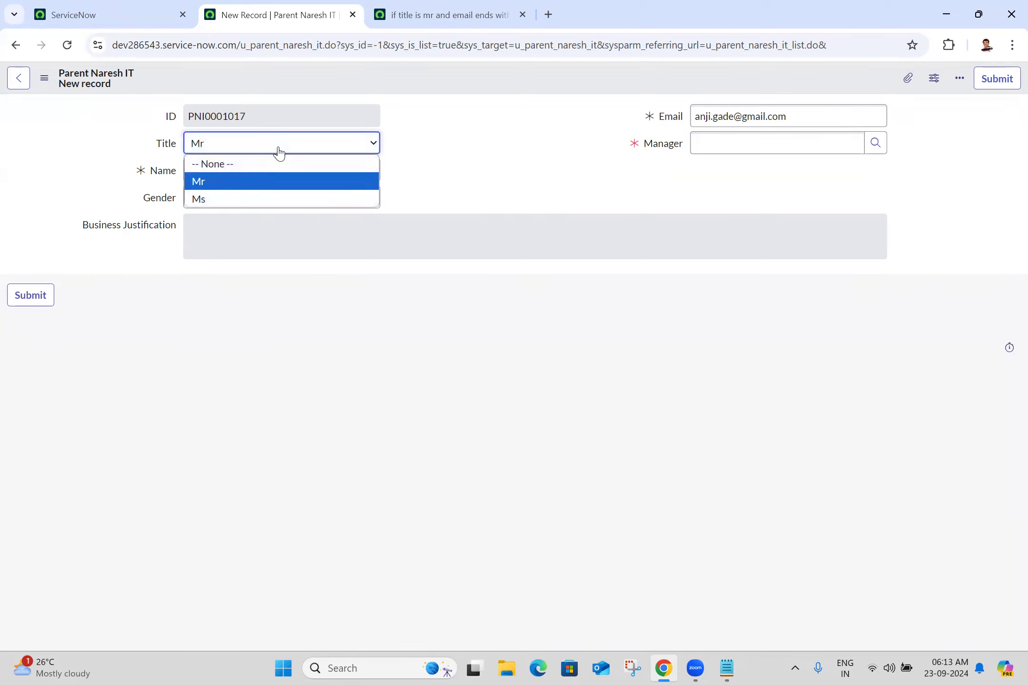
pyautogui.click(210, 200)
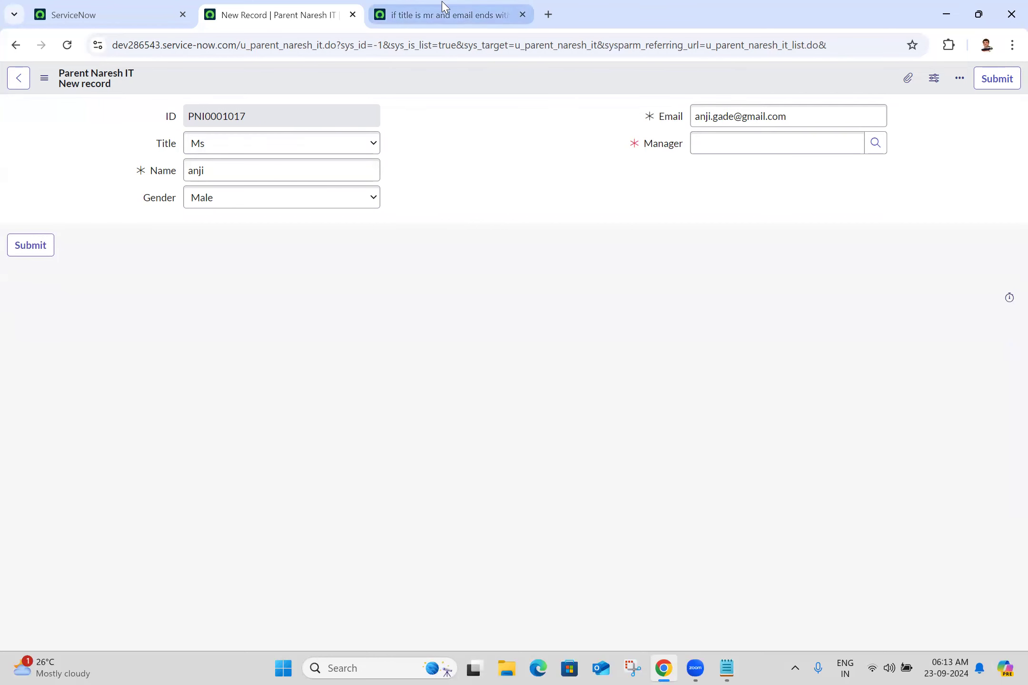
pyautogui.click(443, 13)
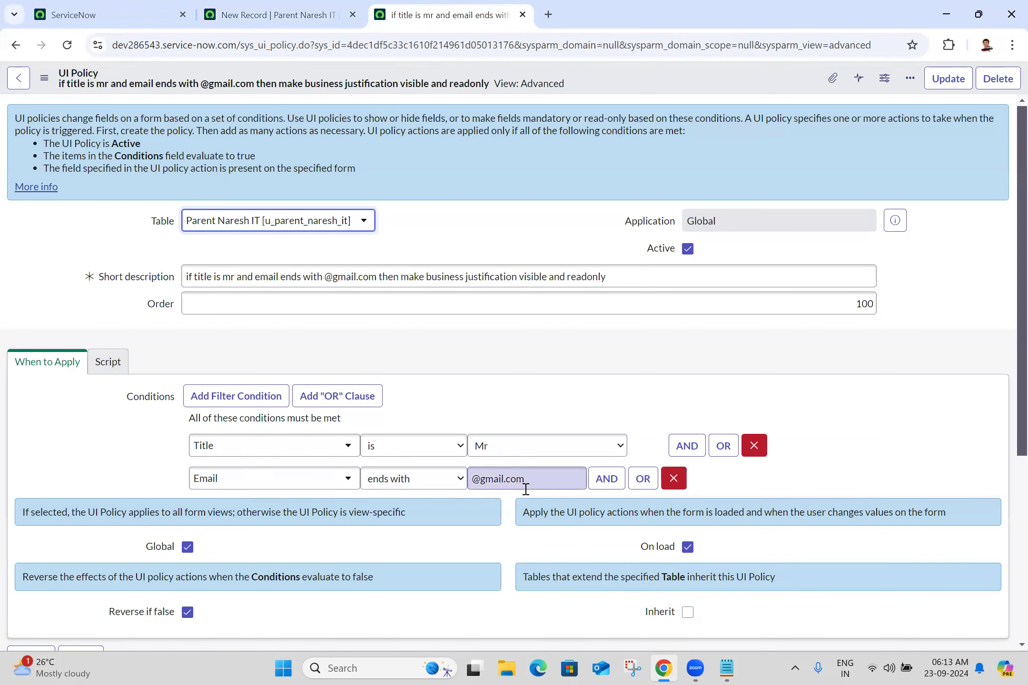
# Step: Compare the record form with the UI policy's conditions and Business Justification action, ending on the record
pyautogui.click(232, 7)
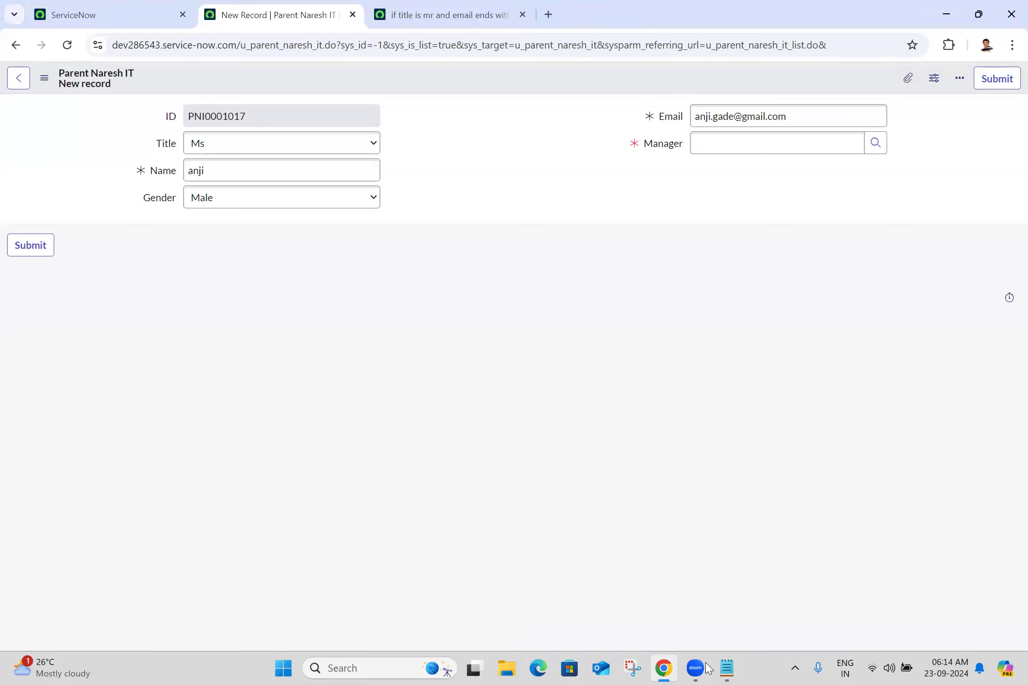
pyautogui.click(401, 6)
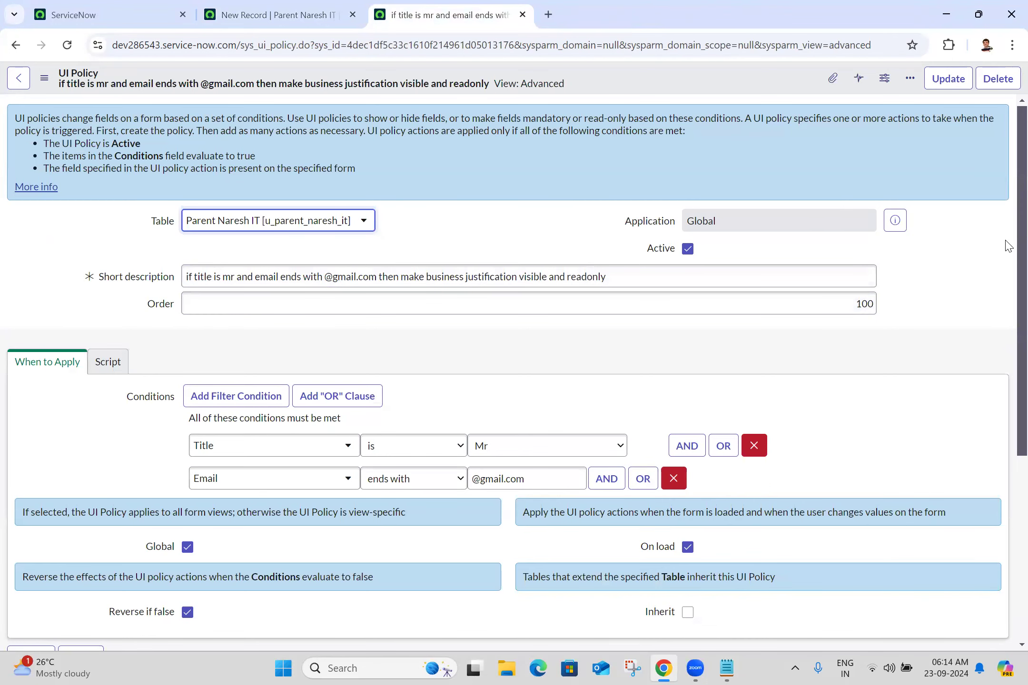
pyautogui.scroll(-5, 1006, 333)
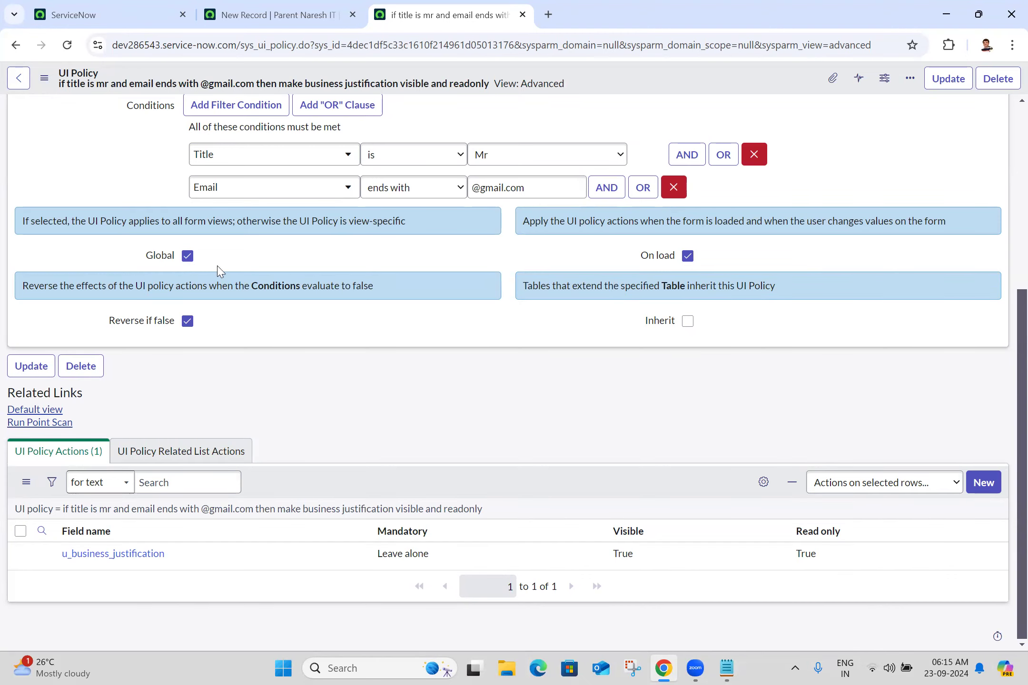
pyautogui.click(274, 12)
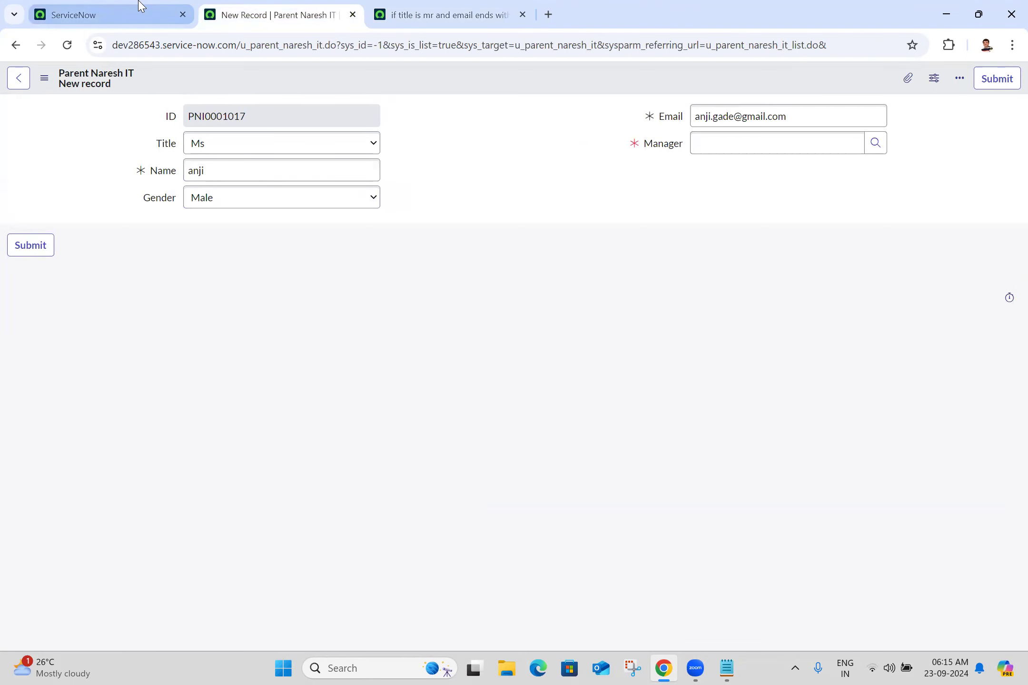
# Step: Open the Parent Naresh ITs list and its list layout configuration
pyautogui.click(140, 9)
pyautogui.click(155, 85)
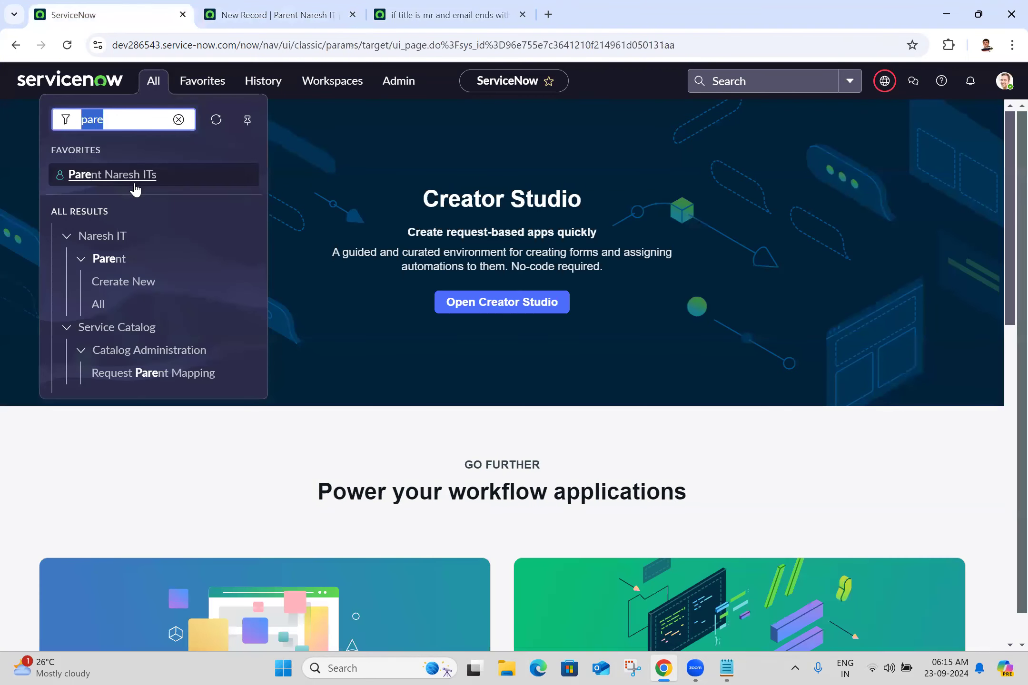
pyautogui.click(135, 180)
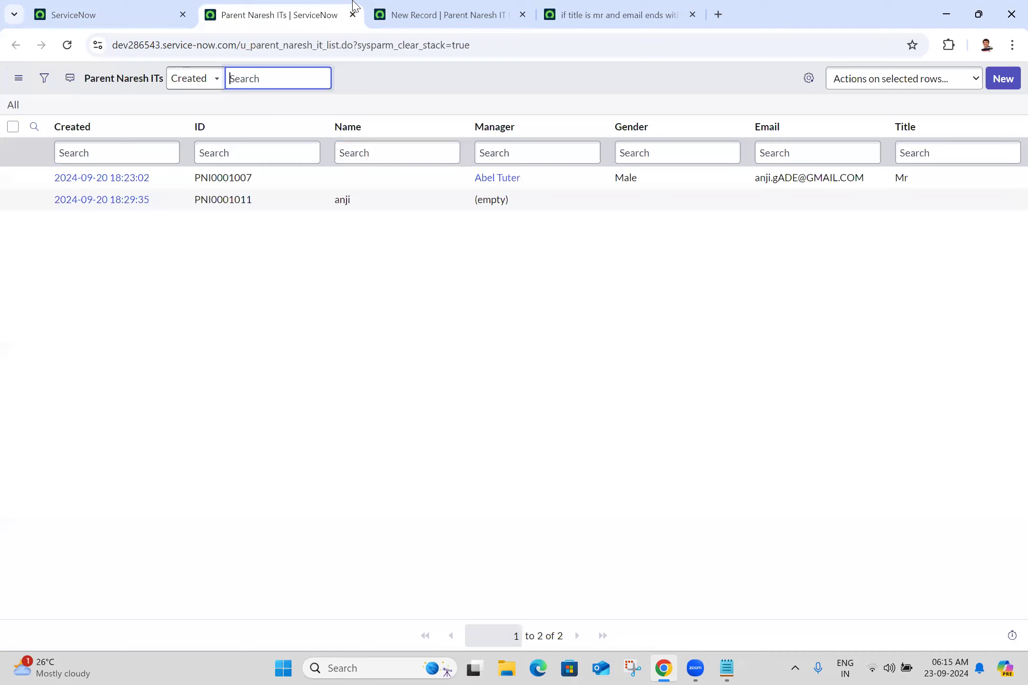
pyautogui.click(19, 78)
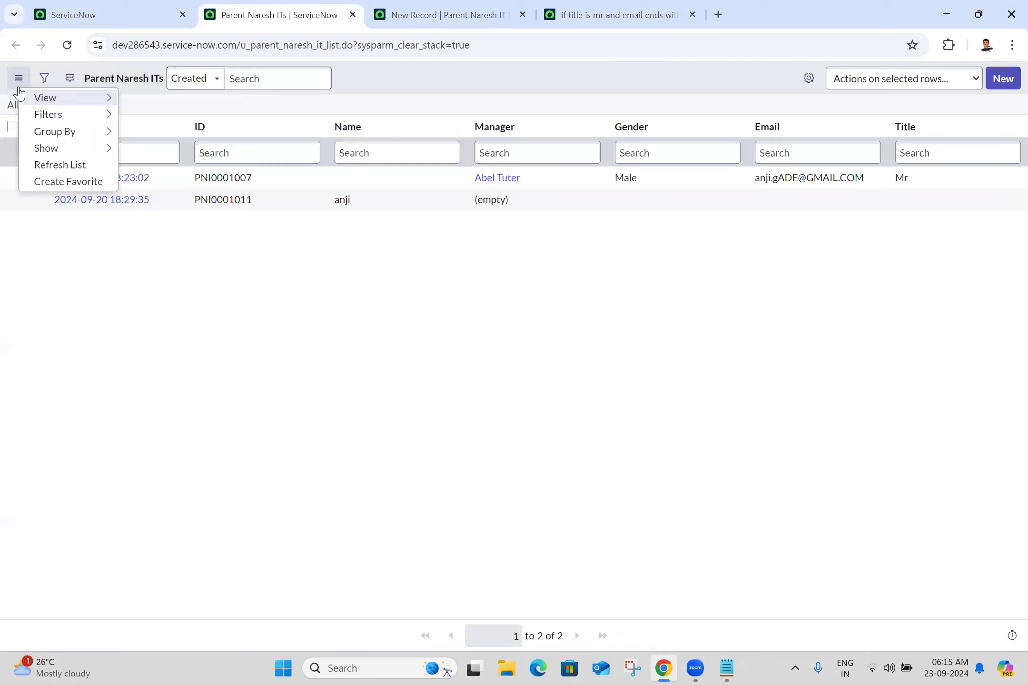
pyautogui.moveTo(79, 103)
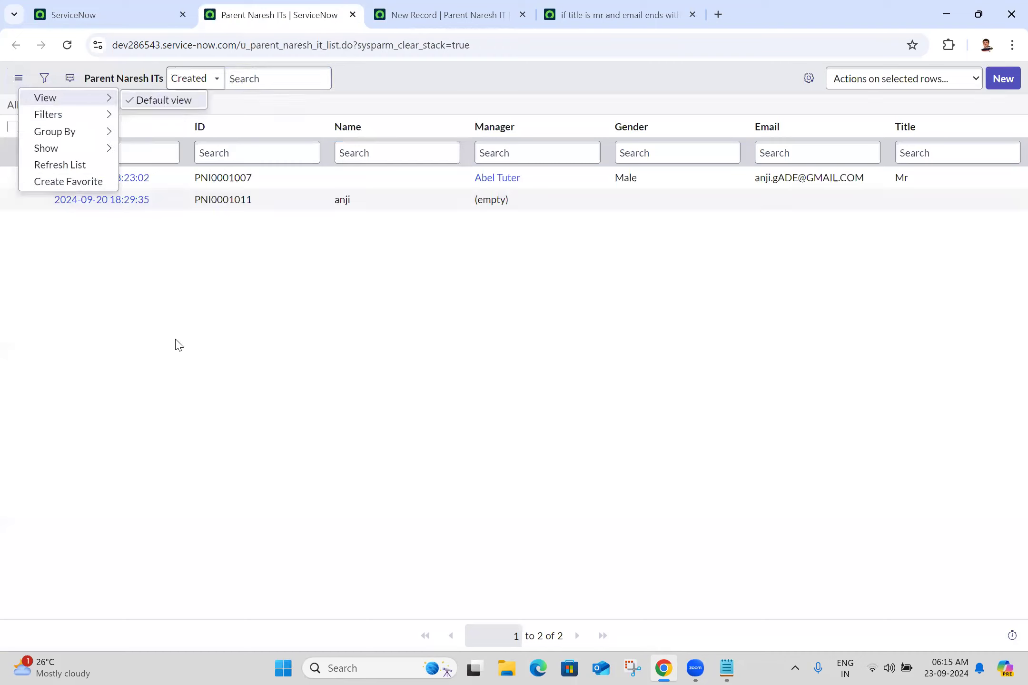
pyautogui.moveTo(175, 355); pyautogui.dragTo(54, 127)
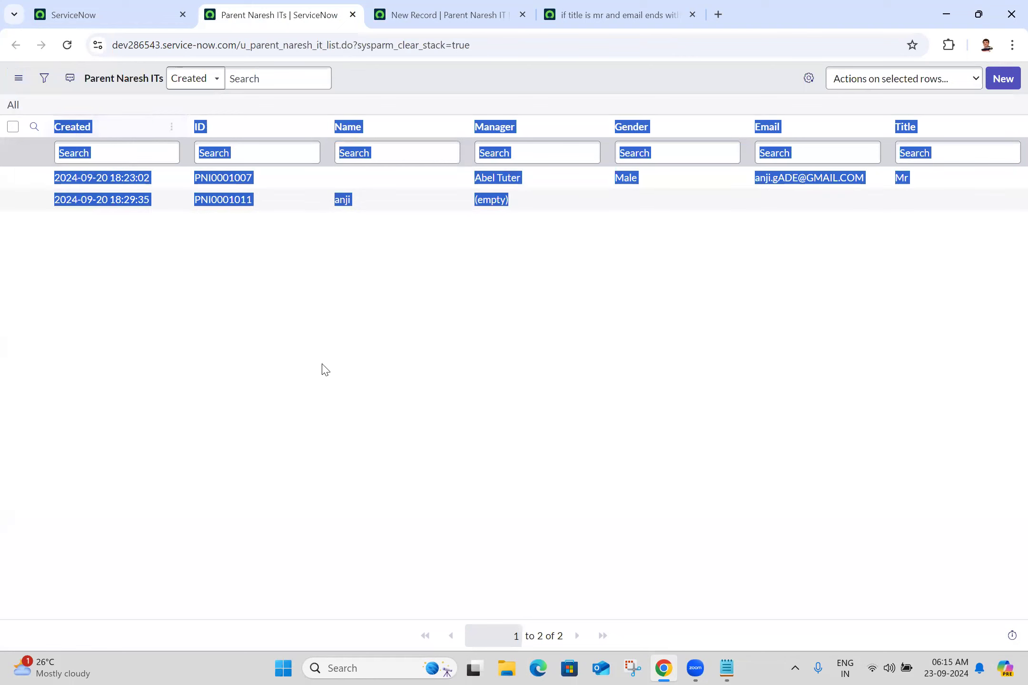
pyautogui.click(321, 369)
pyautogui.rightClick(92, 129)
pyautogui.moveTo(143, 275)
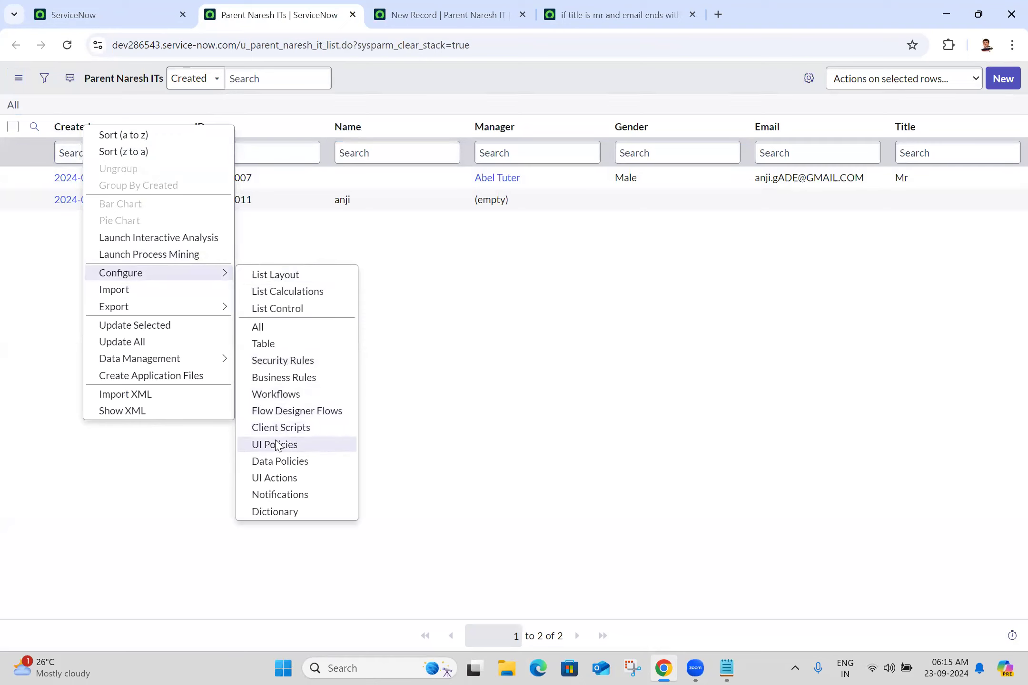
pyautogui.click(300, 276)
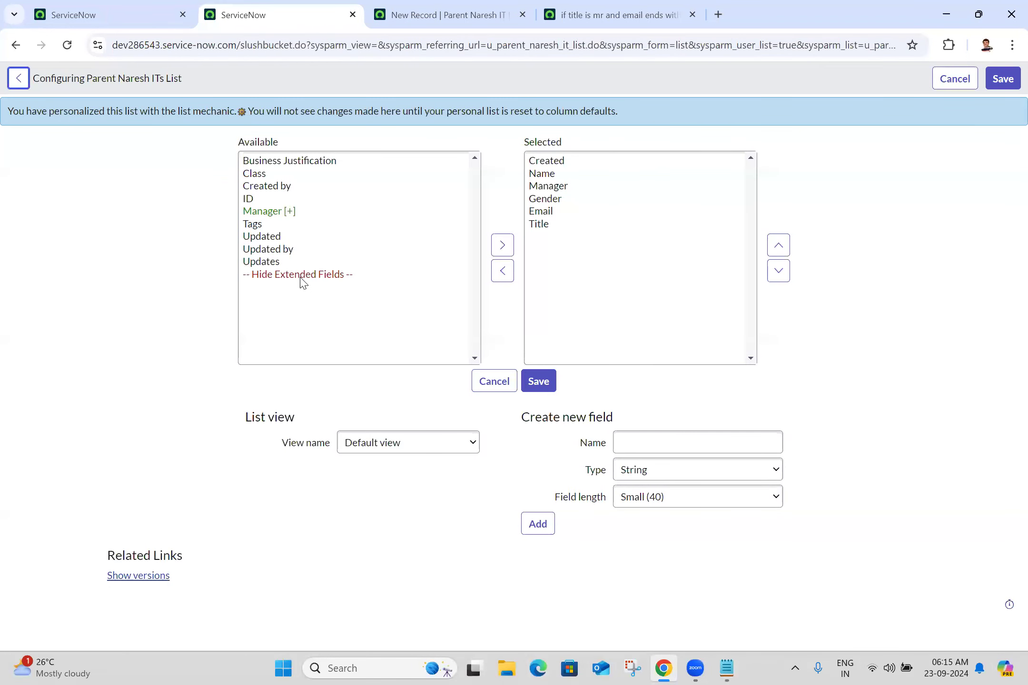
# Step: Create a new Self Service list view
pyautogui.click(373, 450)
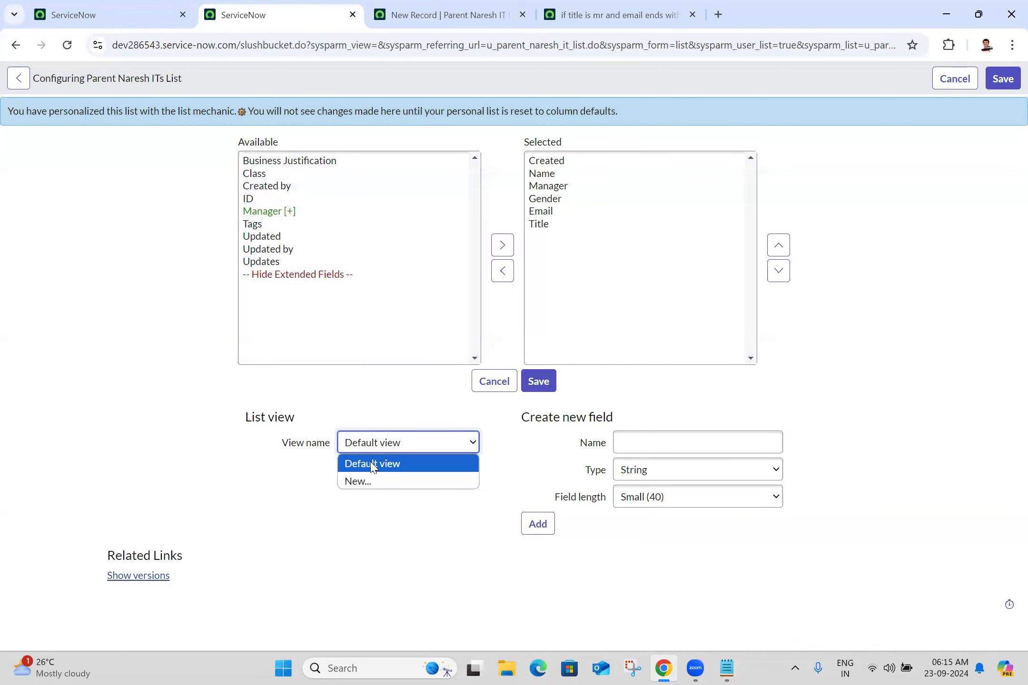
pyautogui.click(370, 482)
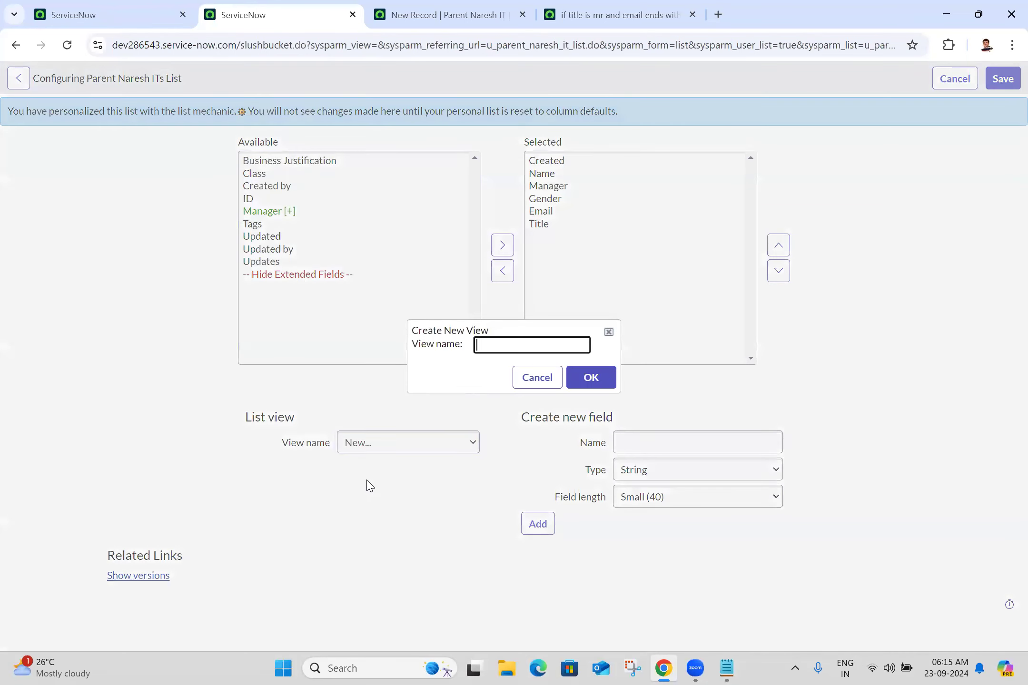
pyautogui.click(517, 346)
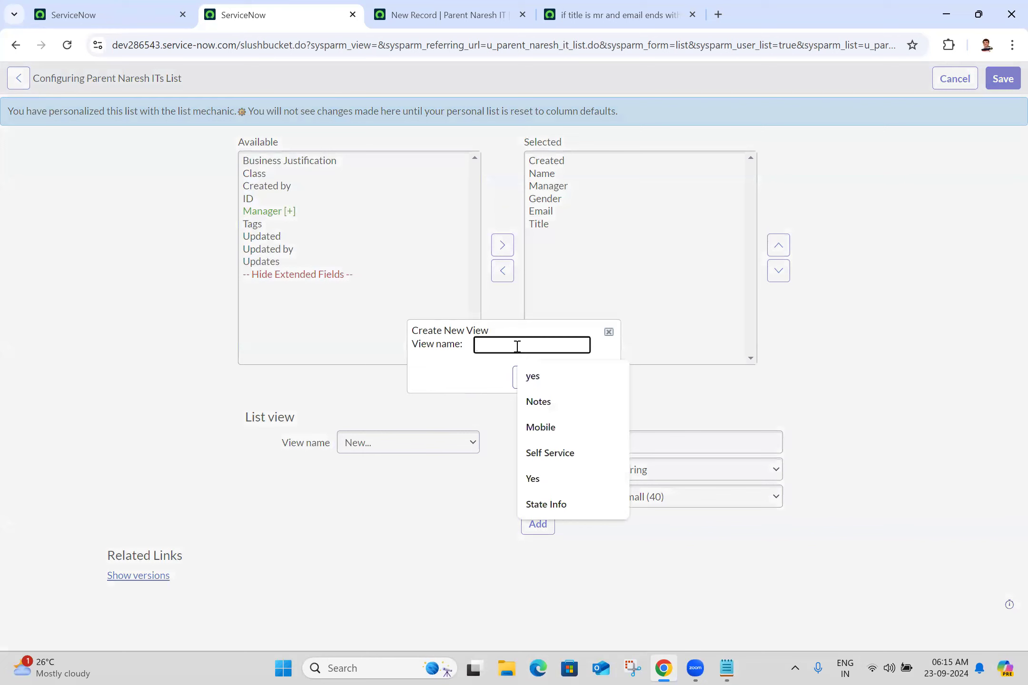
pyautogui.click(569, 457)
pyautogui.click(588, 378)
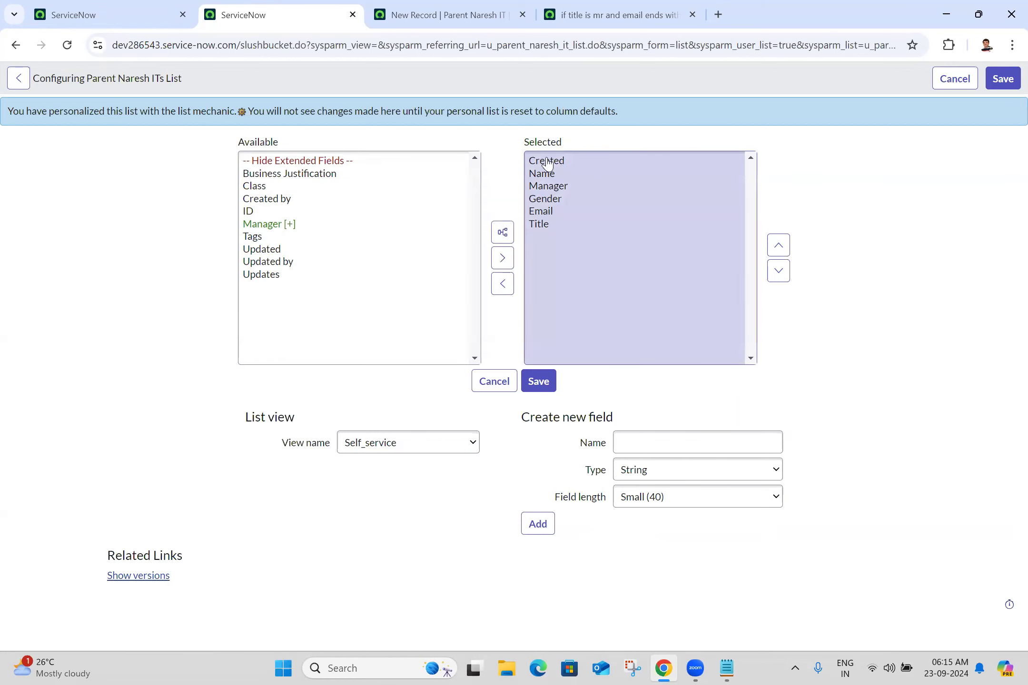
# Step: Remove the Created column and add the ID column to the list layout
pyautogui.click(556, 164)
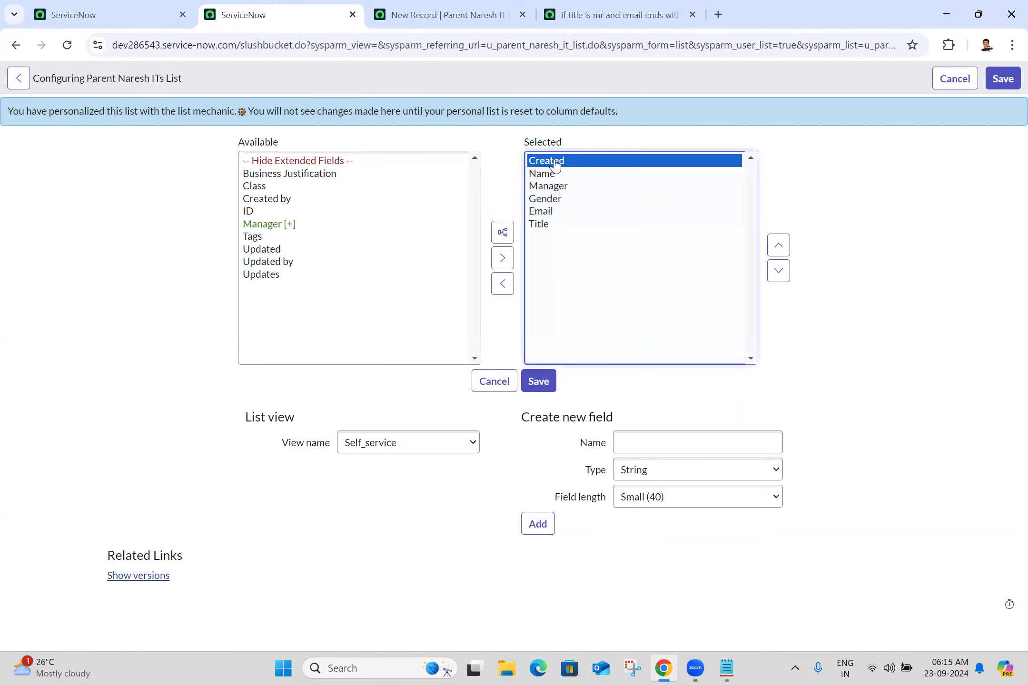
pyautogui.click(503, 284)
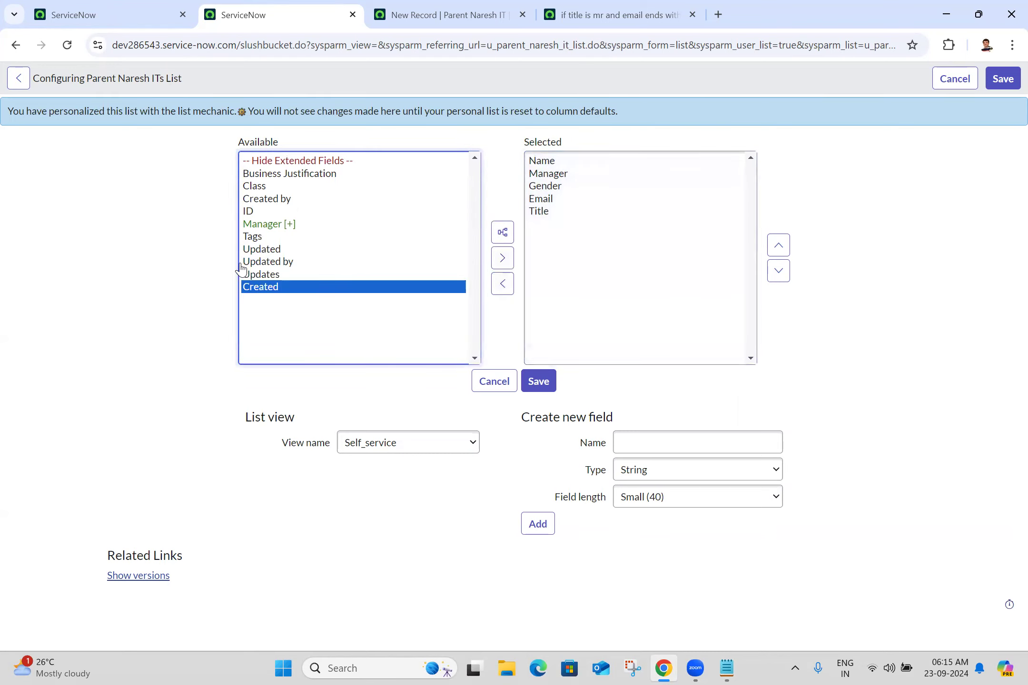
pyautogui.click(245, 212)
pyautogui.click(500, 253)
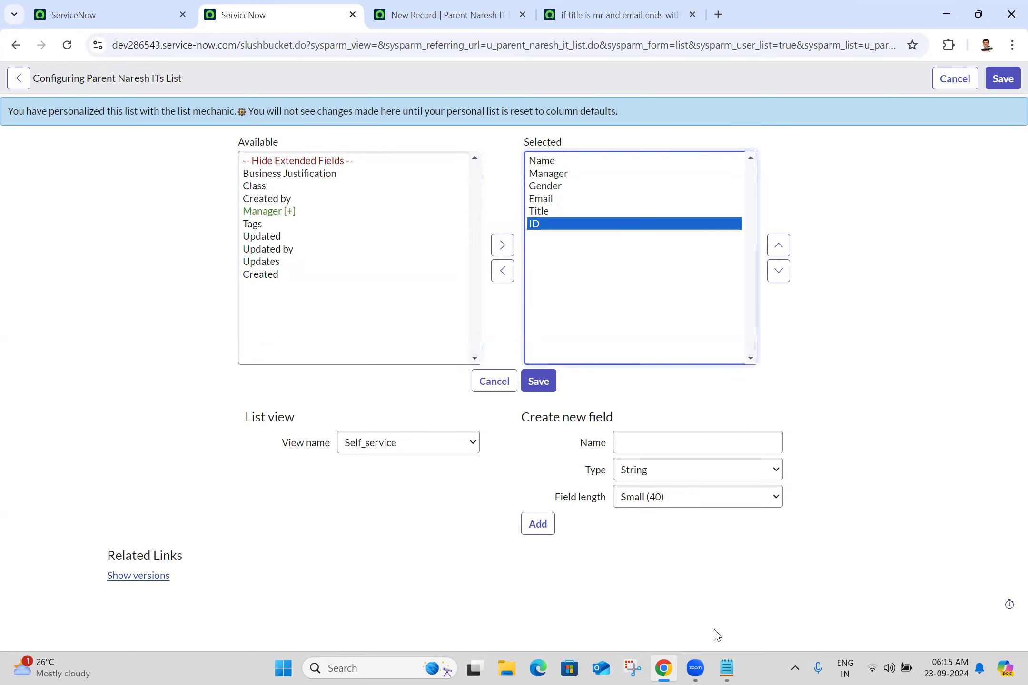
pyautogui.click(727, 668)
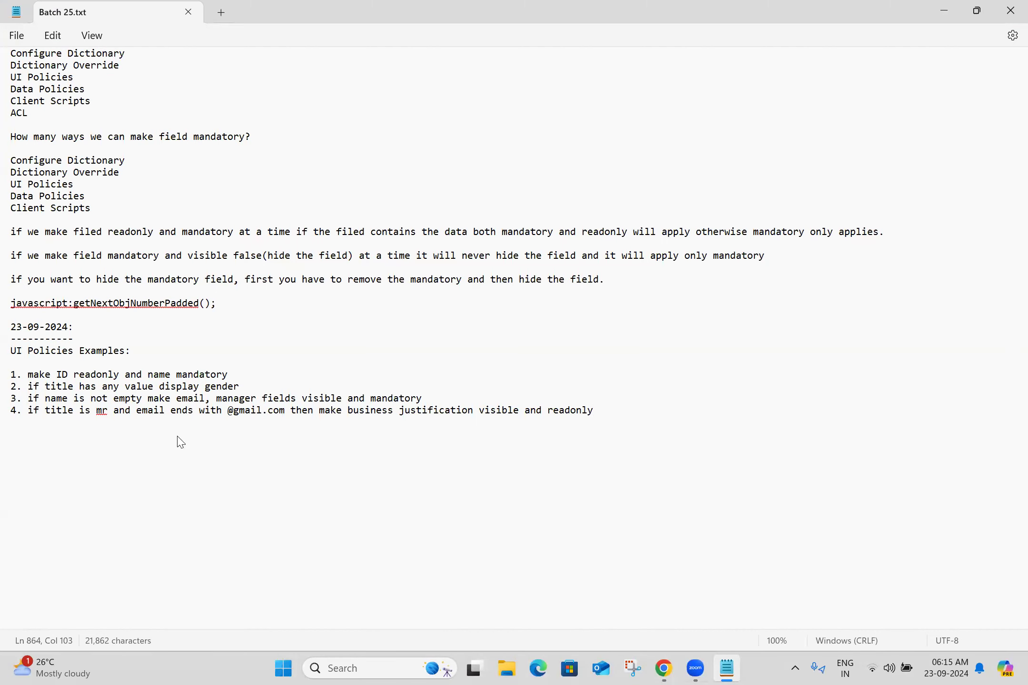
# Step: Select the line '2. if title has any value display gender' in Batch 25.txt
pyautogui.tripleClick(82, 387)
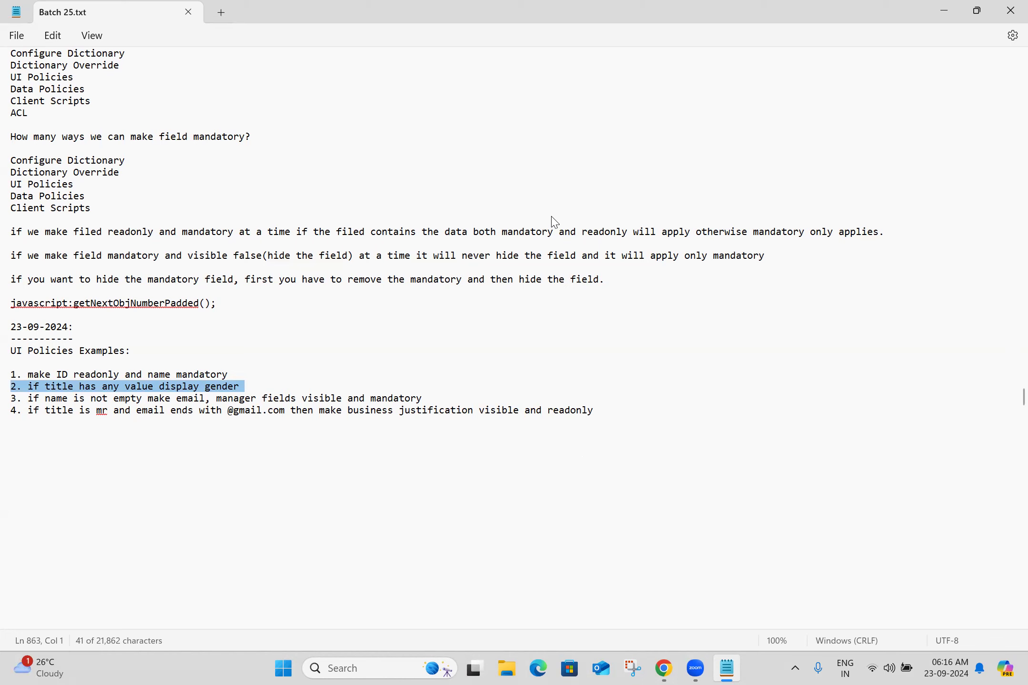
# Step: Move the Title column to the top of the Self_service column order
pyautogui.hotkey('alt', 'Tab')
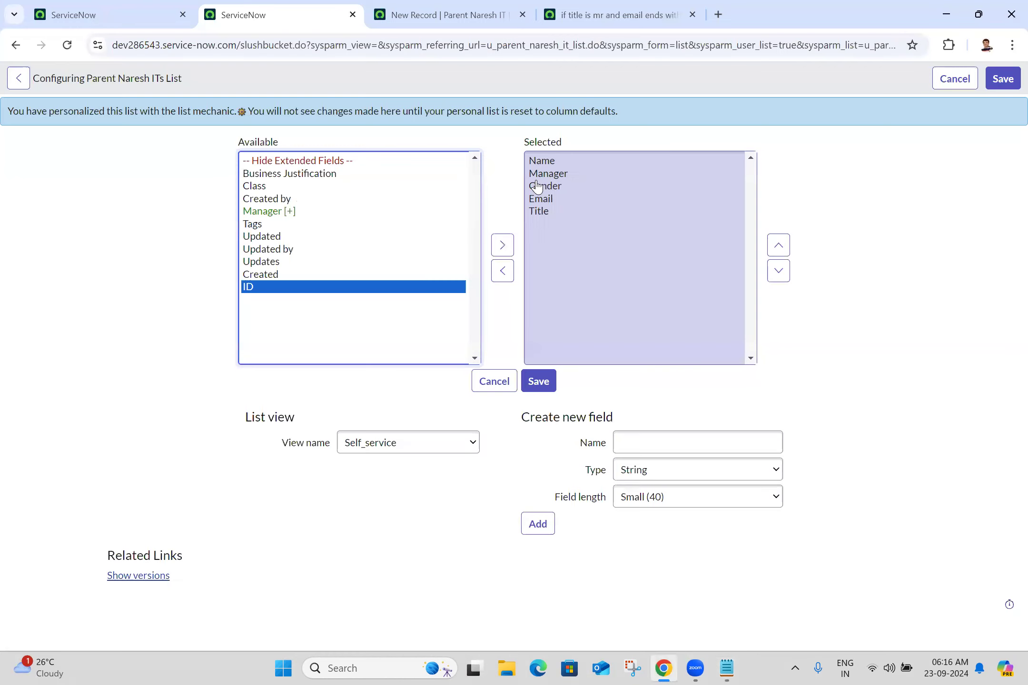
pyautogui.click(540, 214)
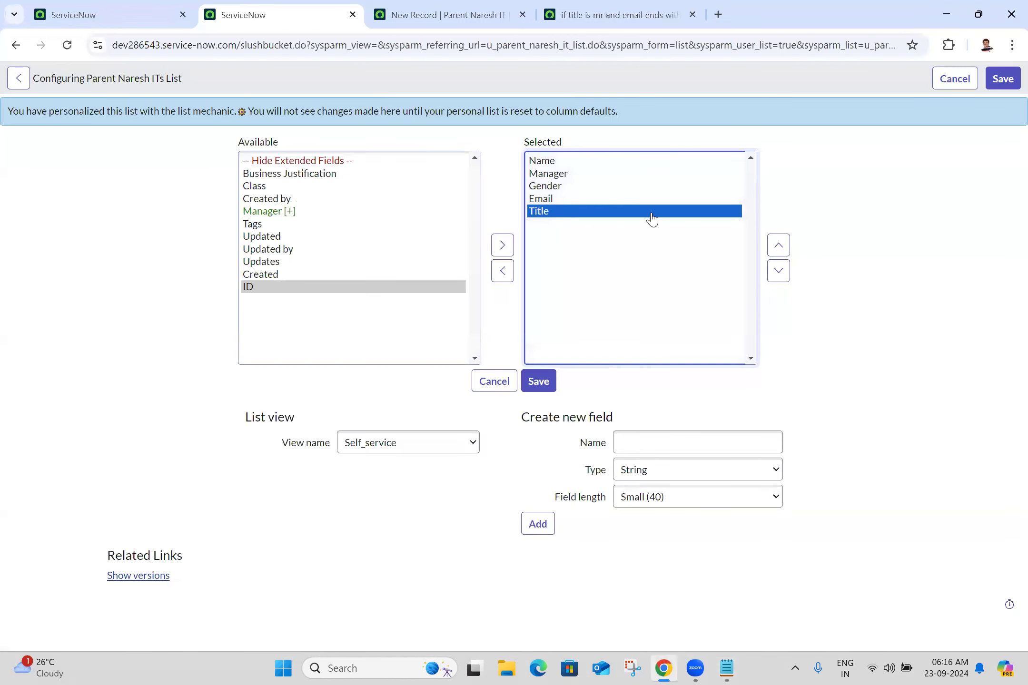
pyautogui.click(779, 246)
pyautogui.click(780, 247)
pyautogui.click(781, 249)
pyautogui.click(781, 248)
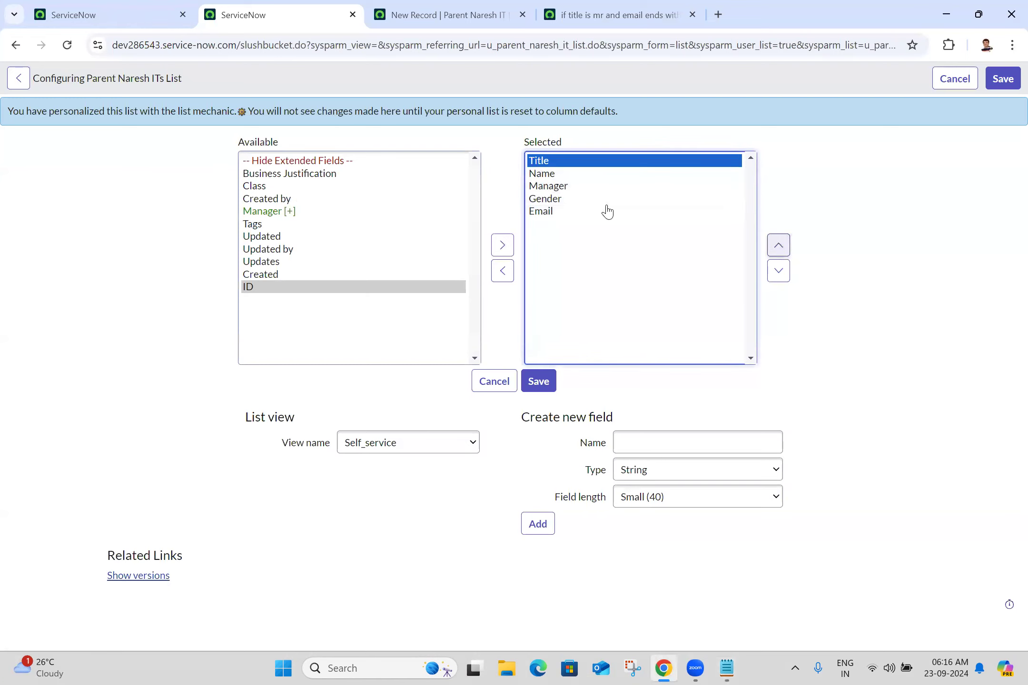
# Step: Place Gender above Manager, move Manager to the end after Email, and save the layout
pyautogui.click(544, 176)
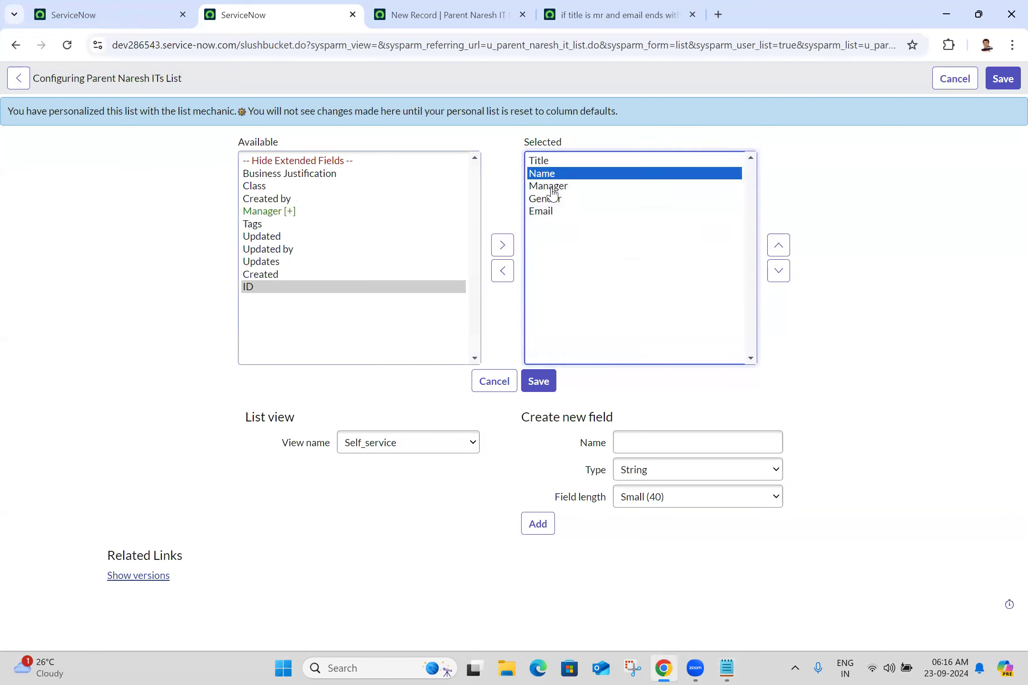
pyautogui.click(551, 188)
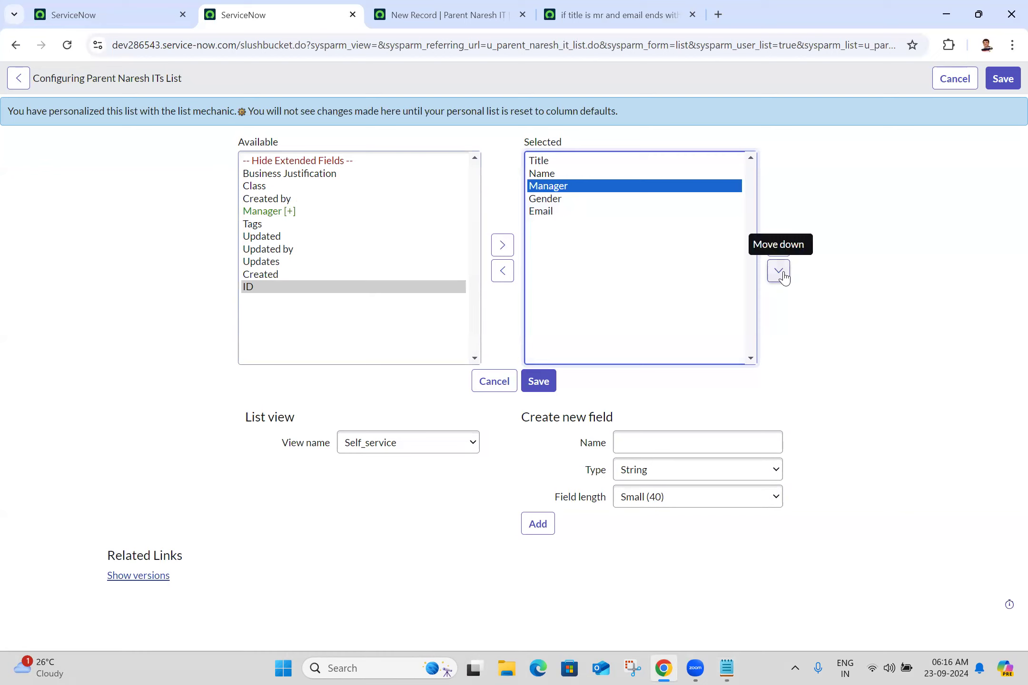
pyautogui.click(545, 201)
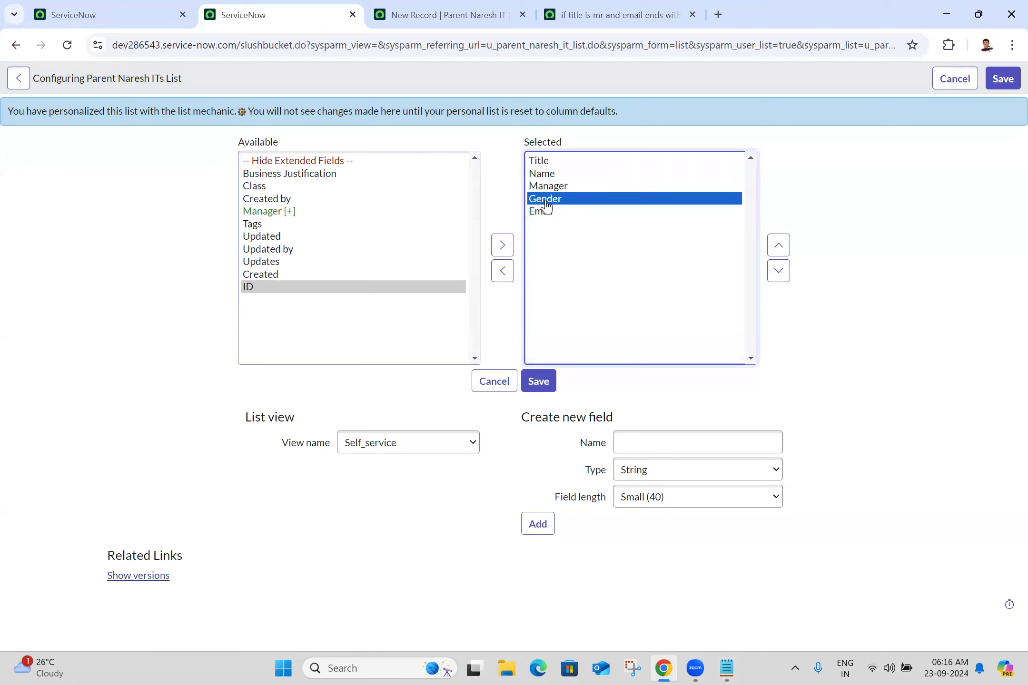
pyautogui.click(777, 245)
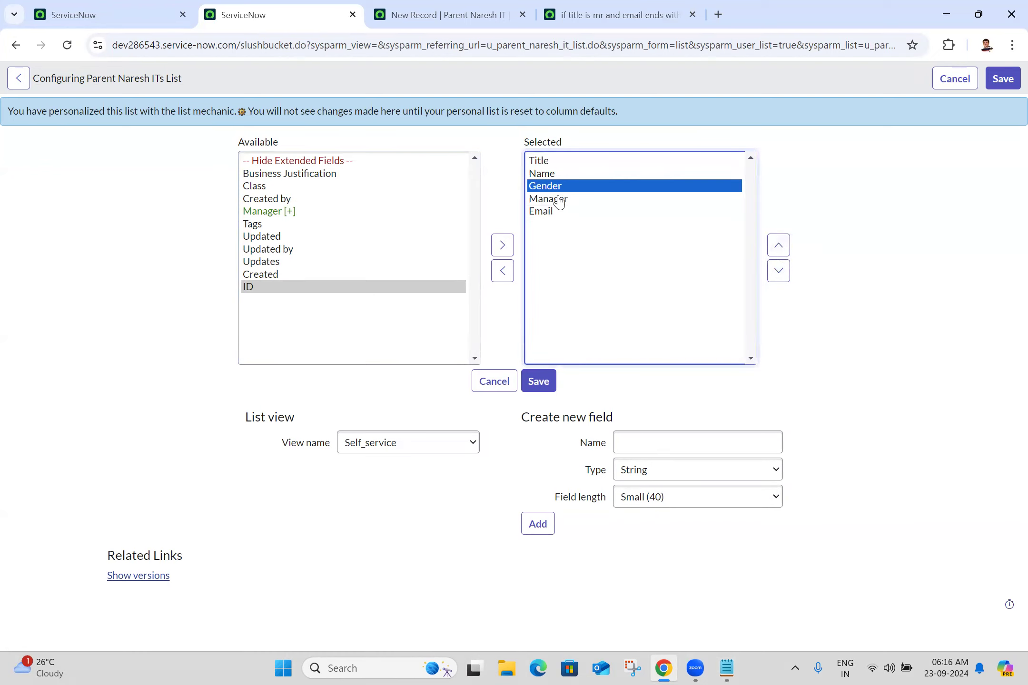
pyautogui.click(558, 202)
pyautogui.click(779, 271)
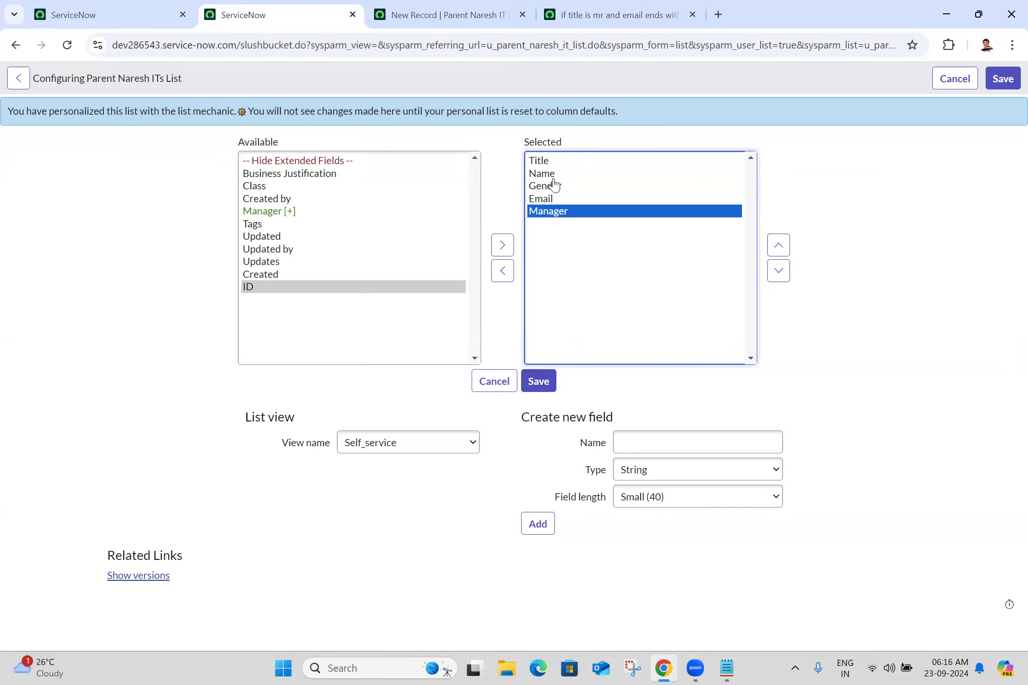
pyautogui.moveTo(543, 218); pyautogui.dragTo(543, 356)
pyautogui.click(545, 385)
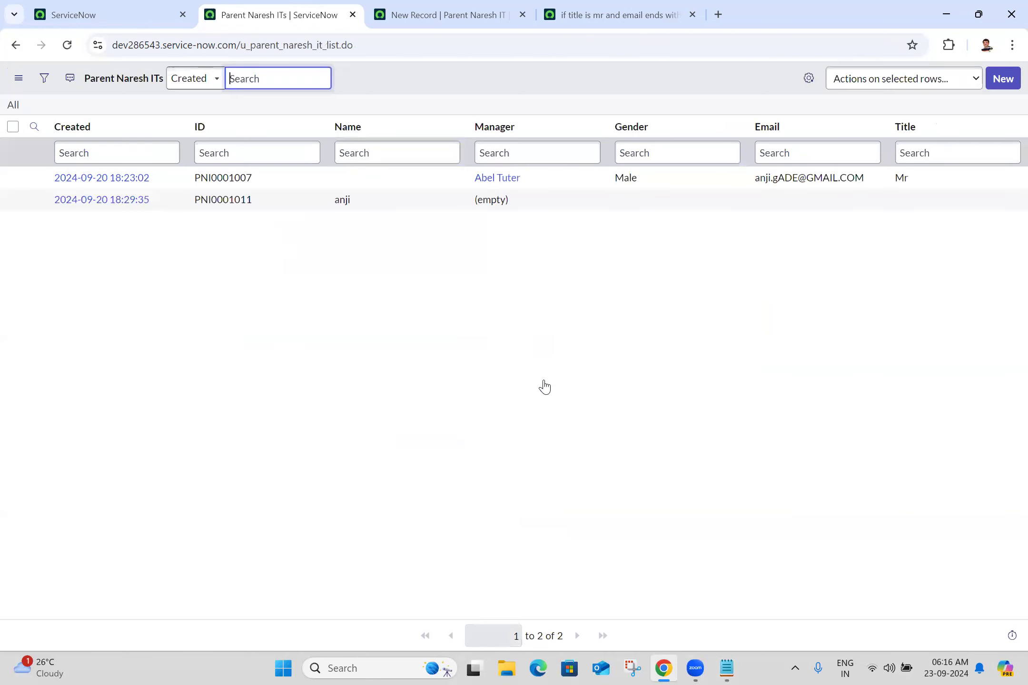
# Step: Switch the list to the Self_service view and start a new Parent Naresh IT record
pyautogui.click(18, 78)
pyautogui.moveTo(103, 90)
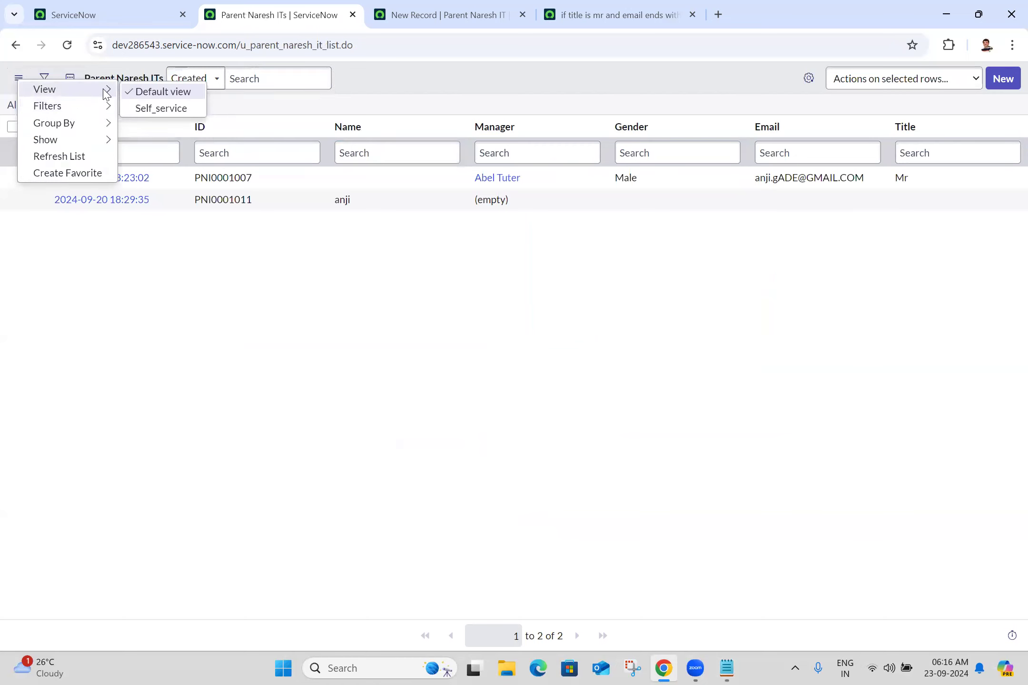
pyautogui.click(153, 110)
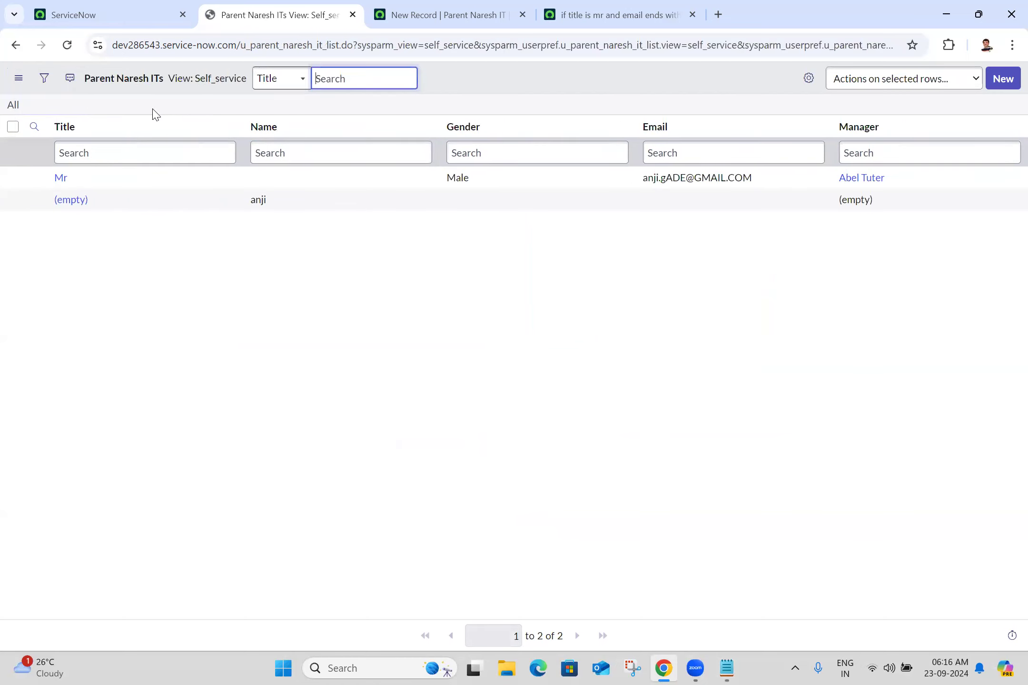
pyautogui.click(1004, 77)
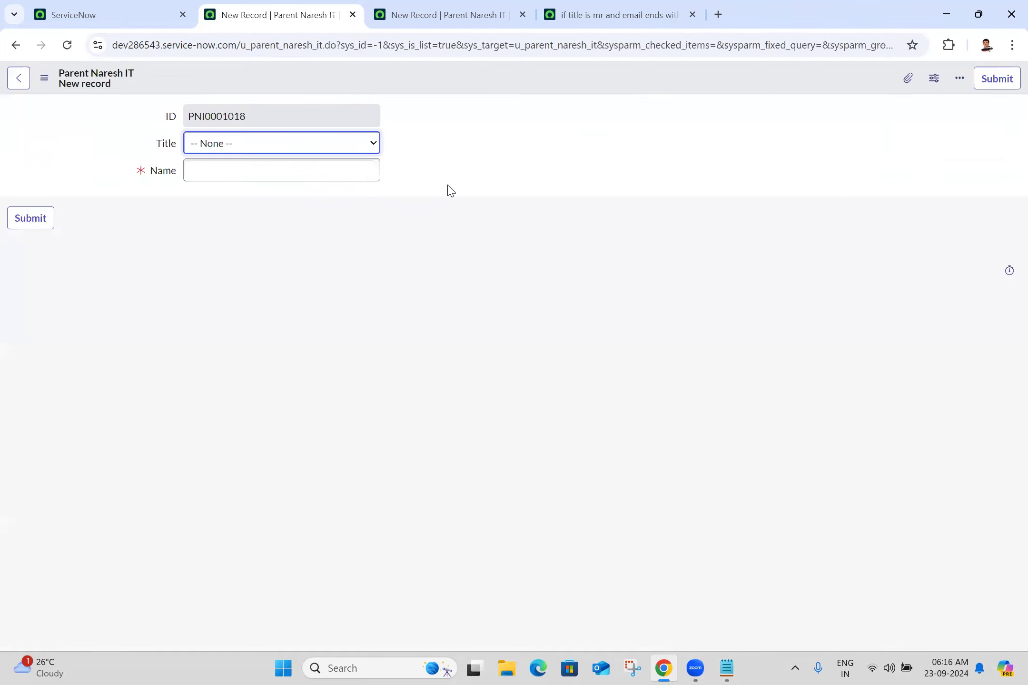
# Step: Create a new form view named Self Service in the Parent Naresh IT form layout
pyautogui.rightClick(358, 76)
pyautogui.moveTo(385, 103)
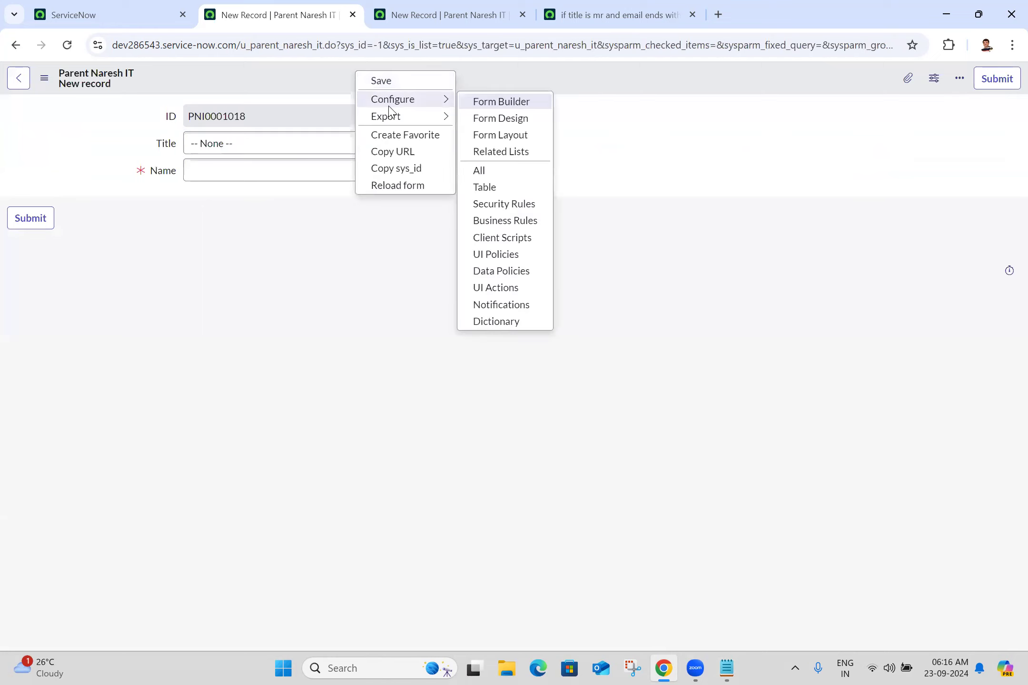
pyautogui.click(523, 136)
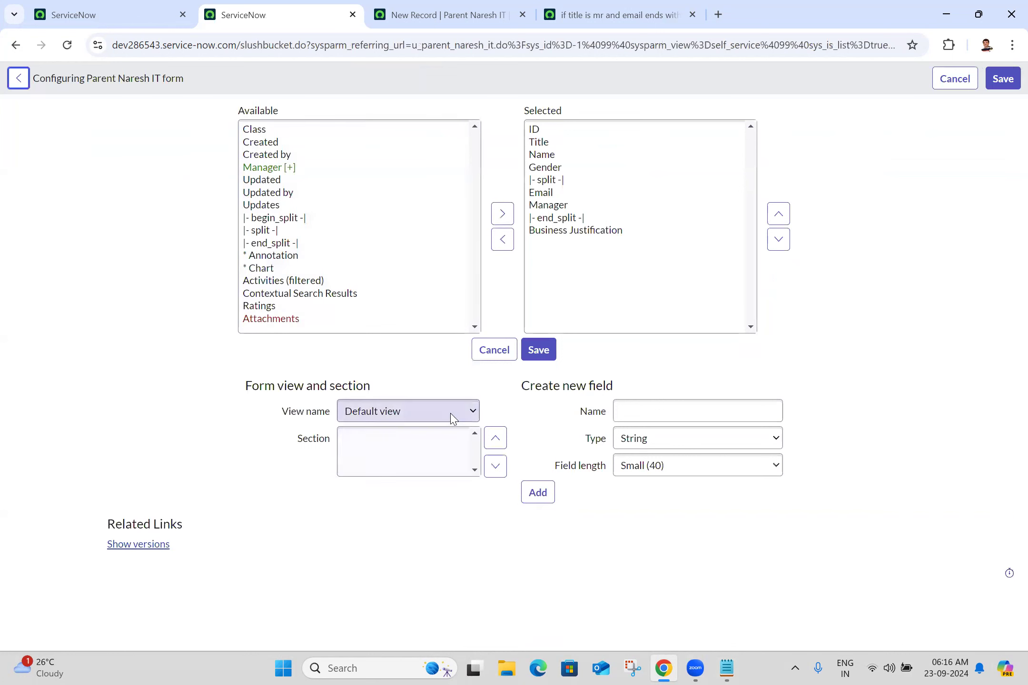
pyautogui.click(411, 411)
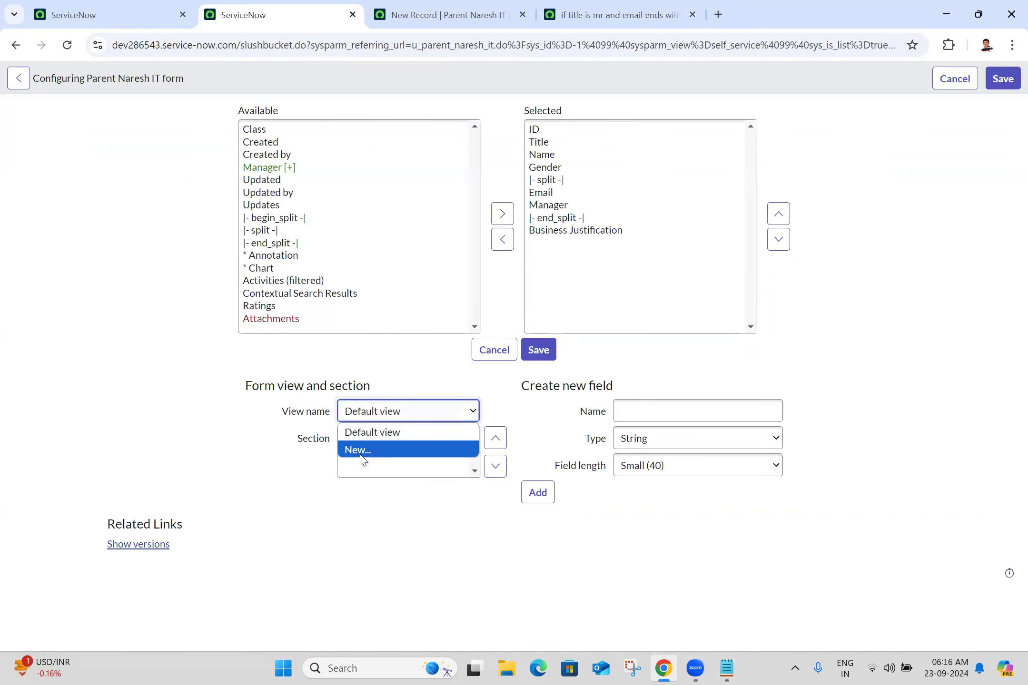
pyautogui.click(360, 454)
pyautogui.click(543, 340)
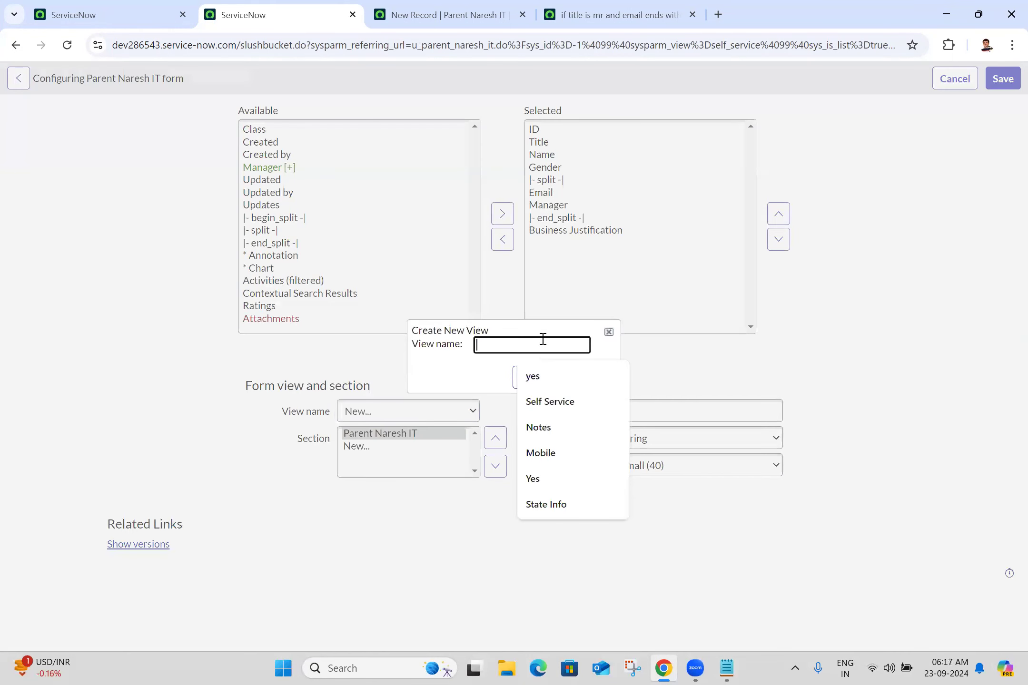
pyautogui.click(557, 404)
pyautogui.tripleClick(521, 346)
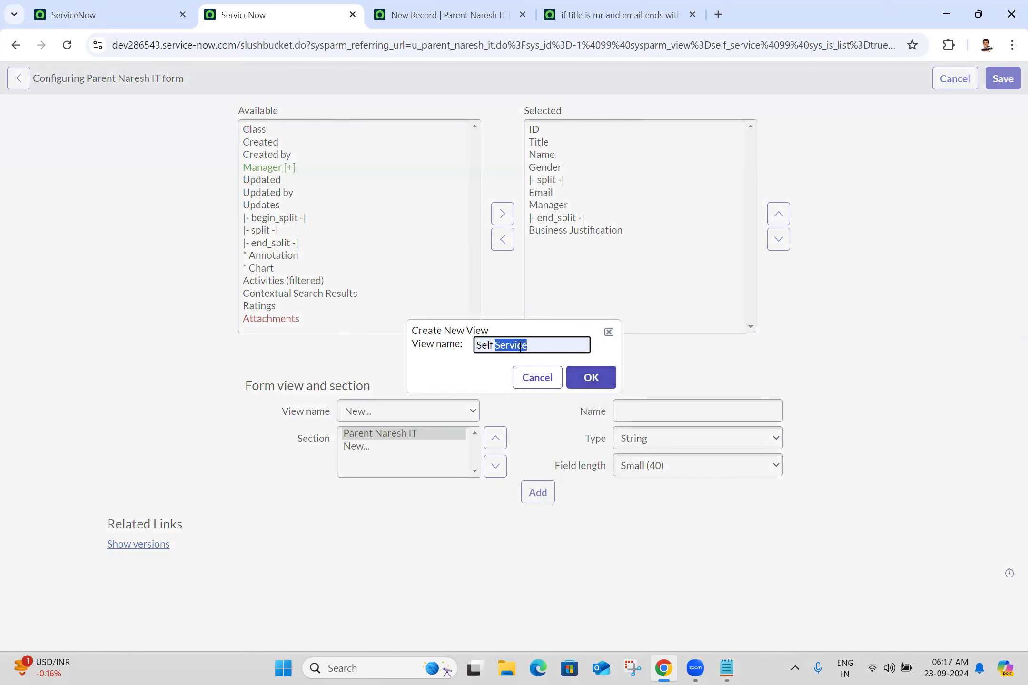
pyautogui.press('BackSpace')
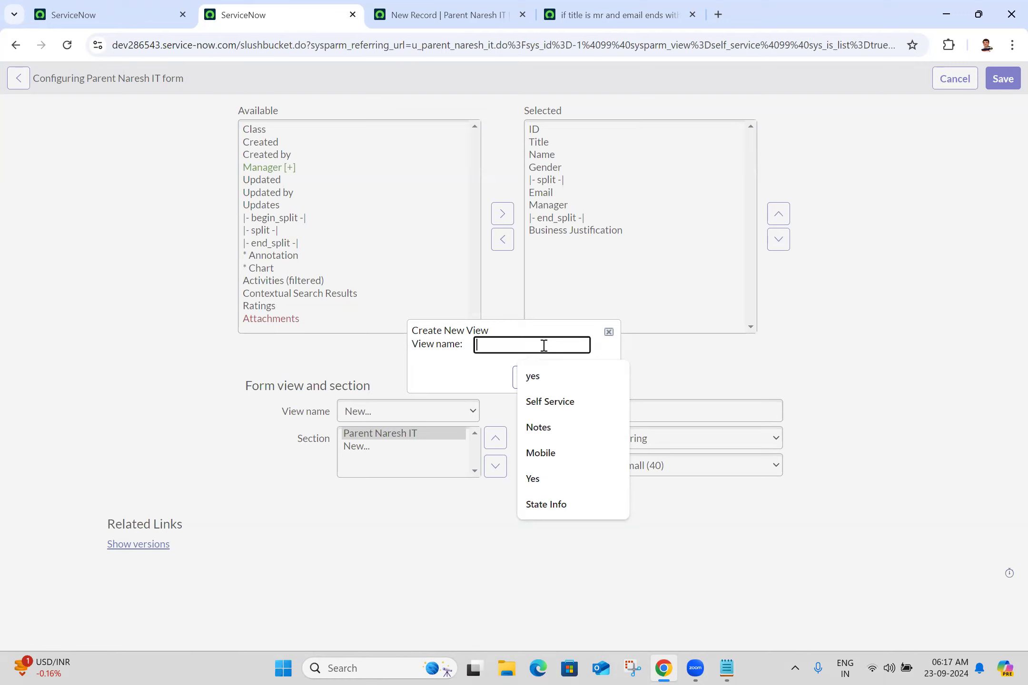
pyautogui.click(570, 402)
pyautogui.click(592, 377)
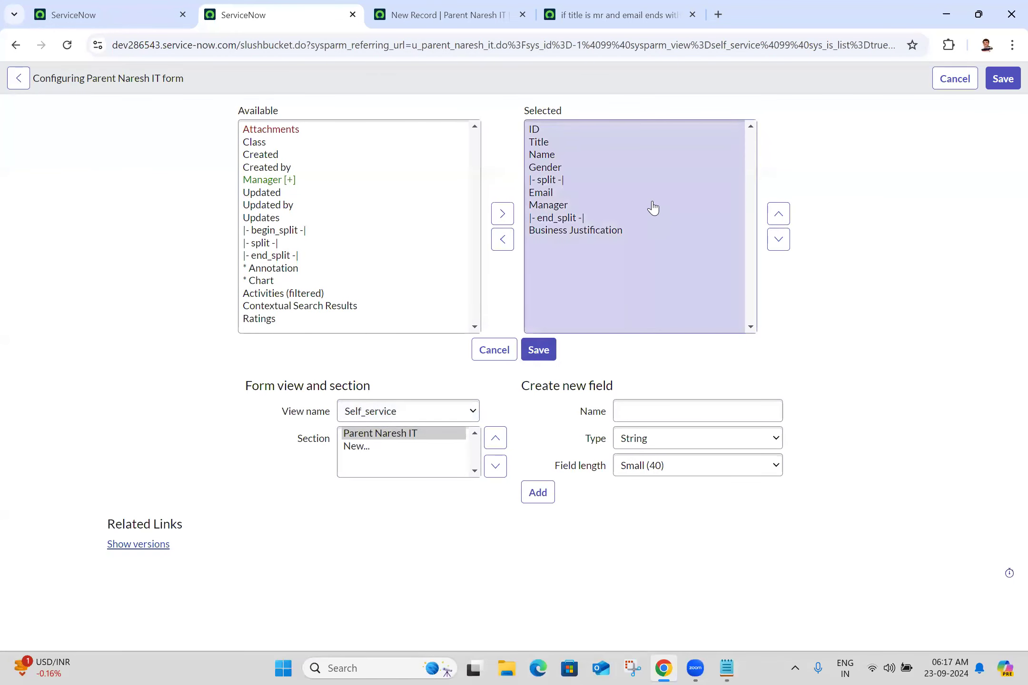
# Step: Remove ID and Business Justification from the Self_service form layout and save it
pyautogui.click(536, 130)
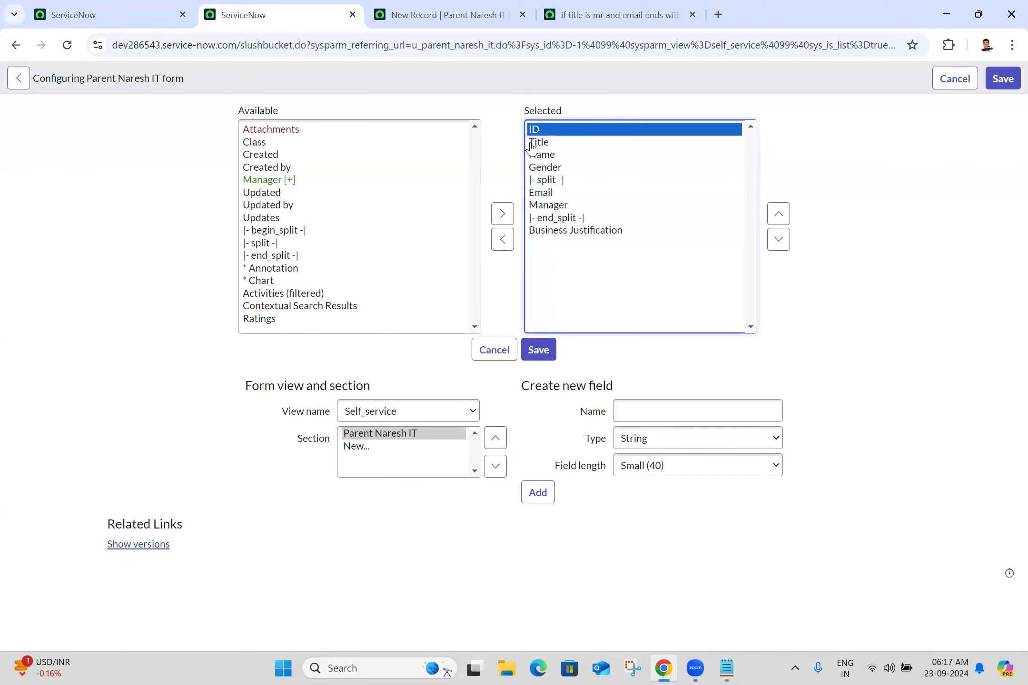
pyautogui.click(508, 244)
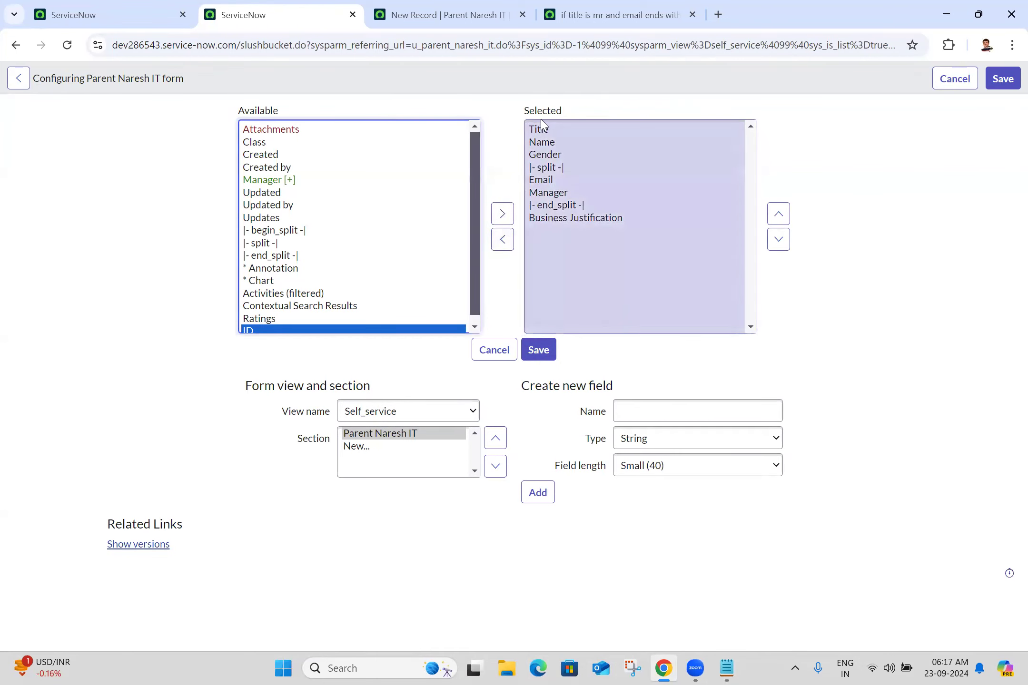
pyautogui.click(552, 228)
pyautogui.click(502, 244)
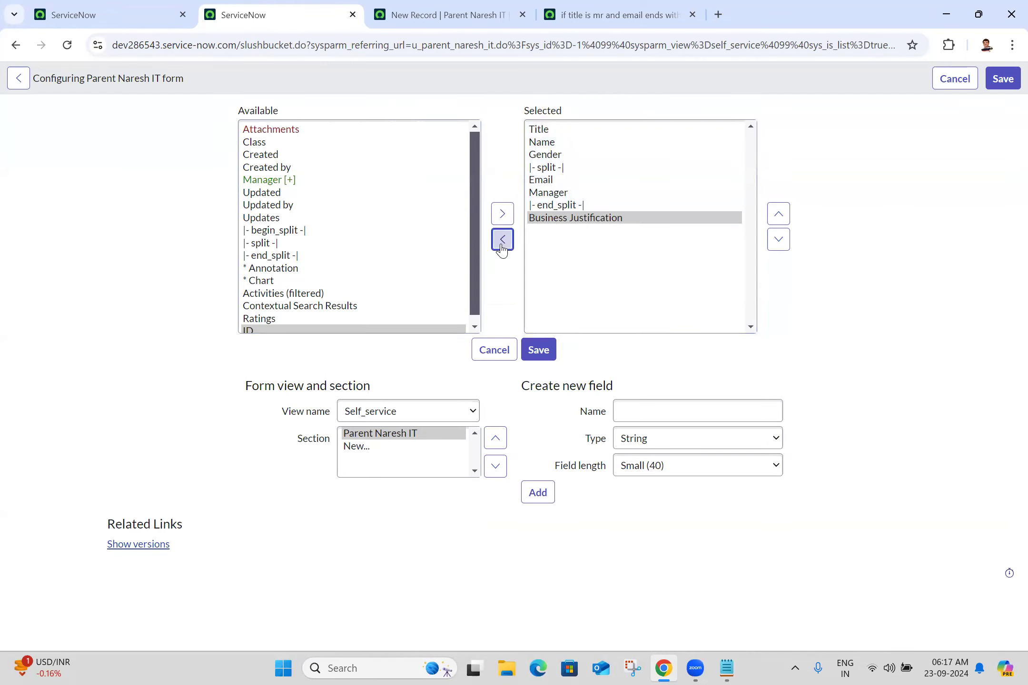
pyautogui.click(546, 358)
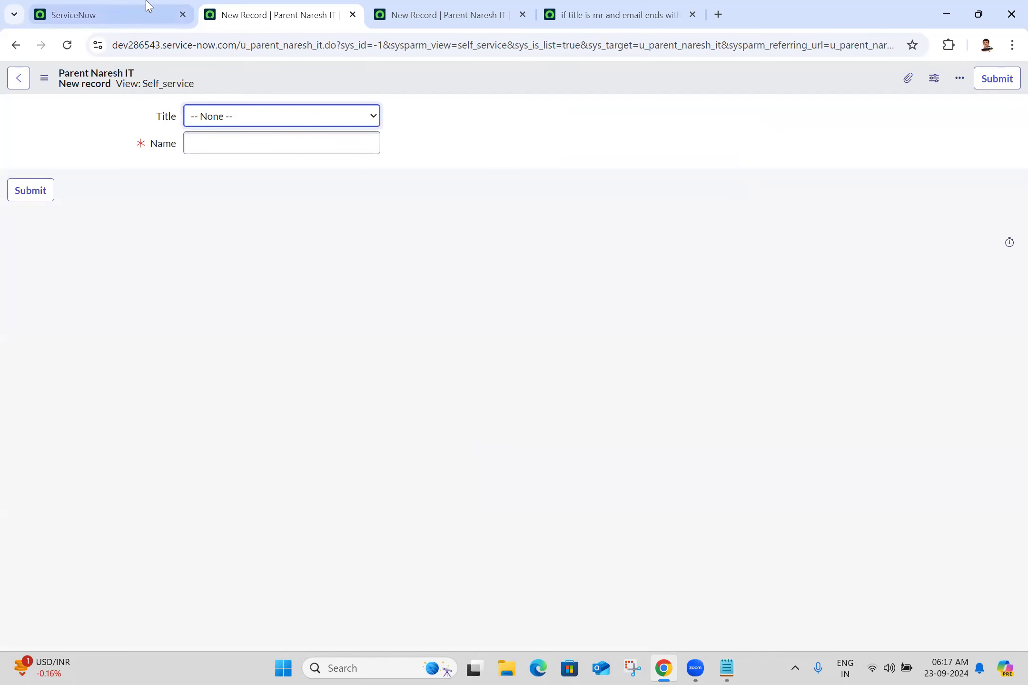
# Step: Open the Parent Naresh ITs list in a new browser tab placed second
pyautogui.click(127, 7)
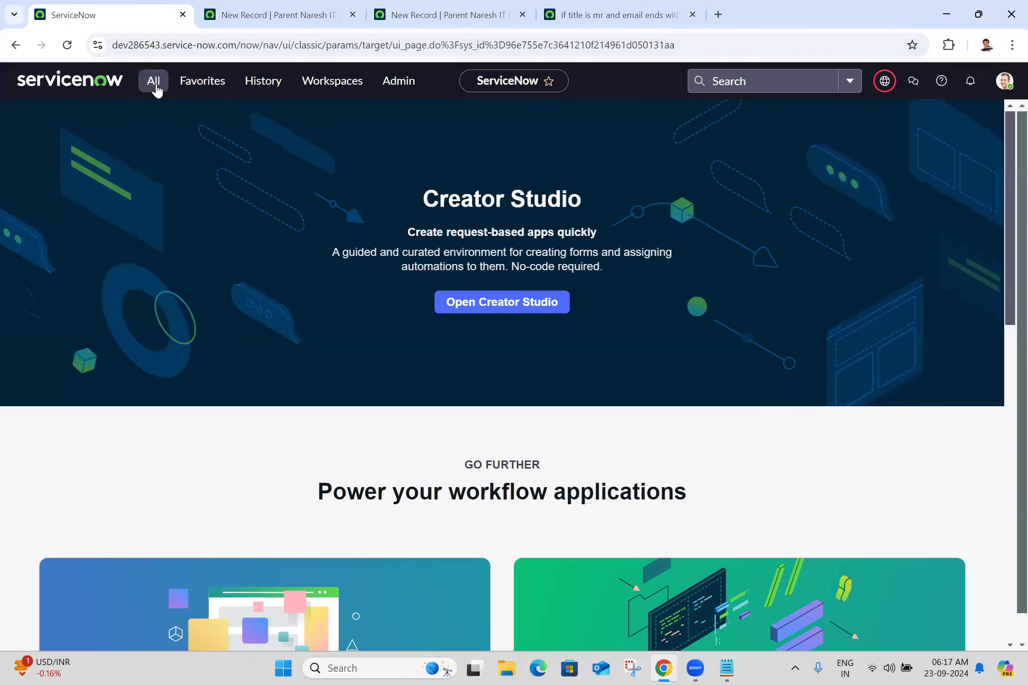
pyautogui.click(155, 85)
pyautogui.middleClick(140, 183)
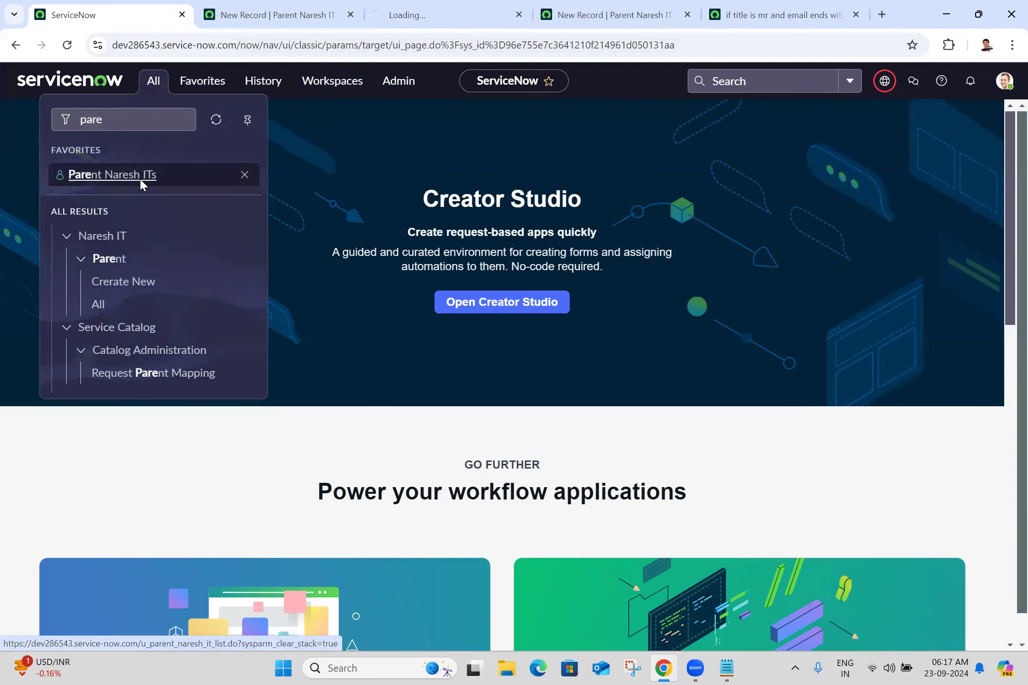
pyautogui.click(440, 3)
pyautogui.moveTo(440, 4); pyautogui.dragTo(306, 9)
# Step: Close the tabs to its right but keep the unsaved new-record form, then return to the list
pyautogui.rightClick(305, 9)
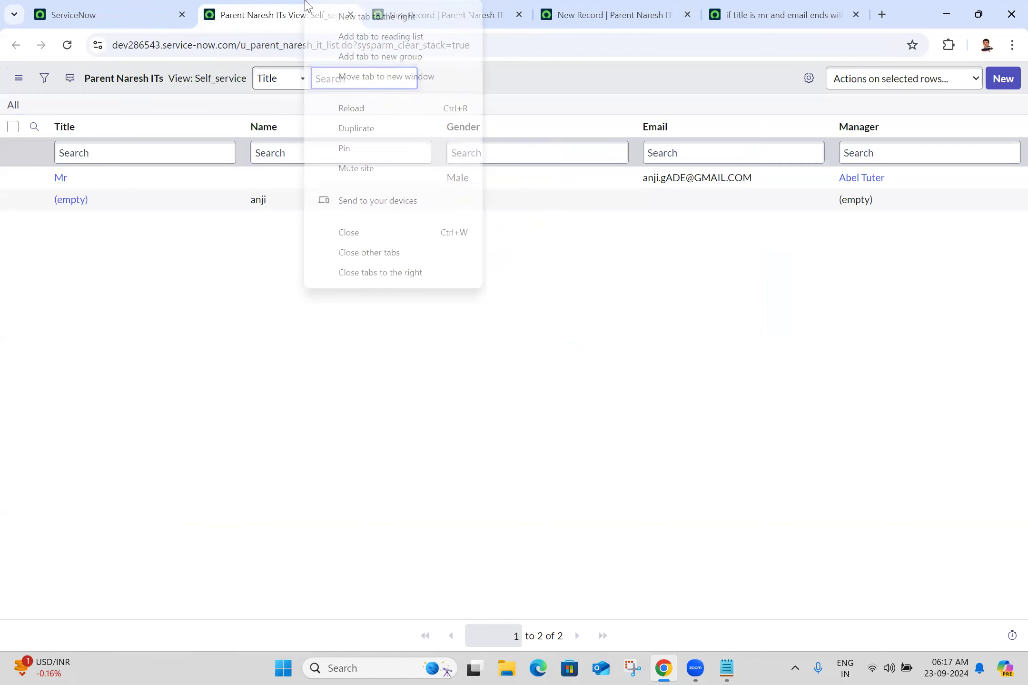
pyautogui.click(359, 273)
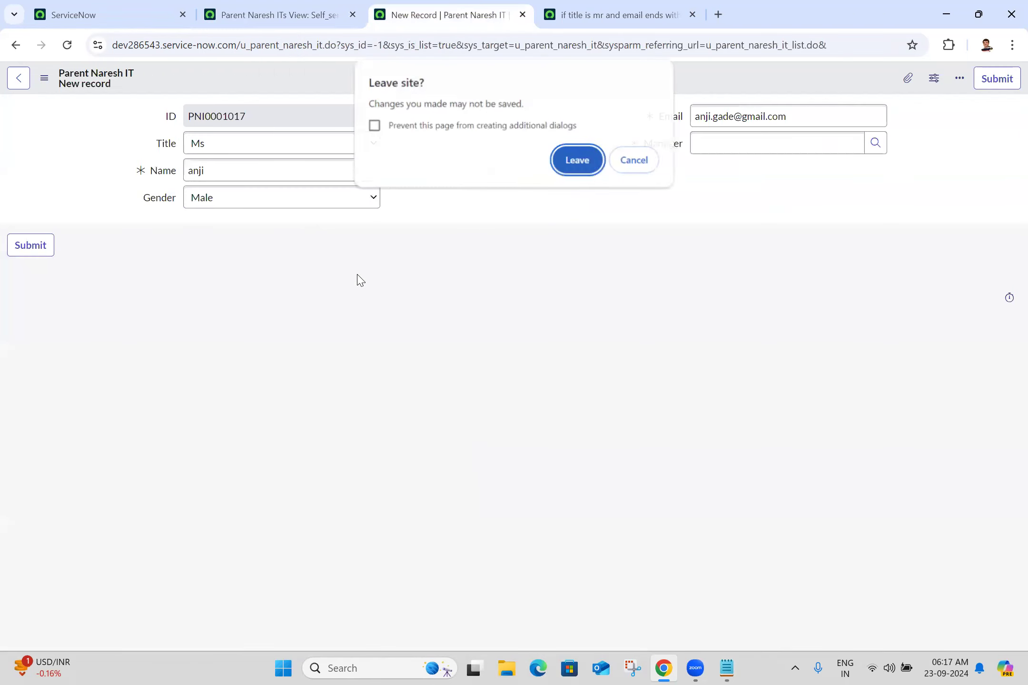
pyautogui.click(637, 170)
pyautogui.click(294, 6)
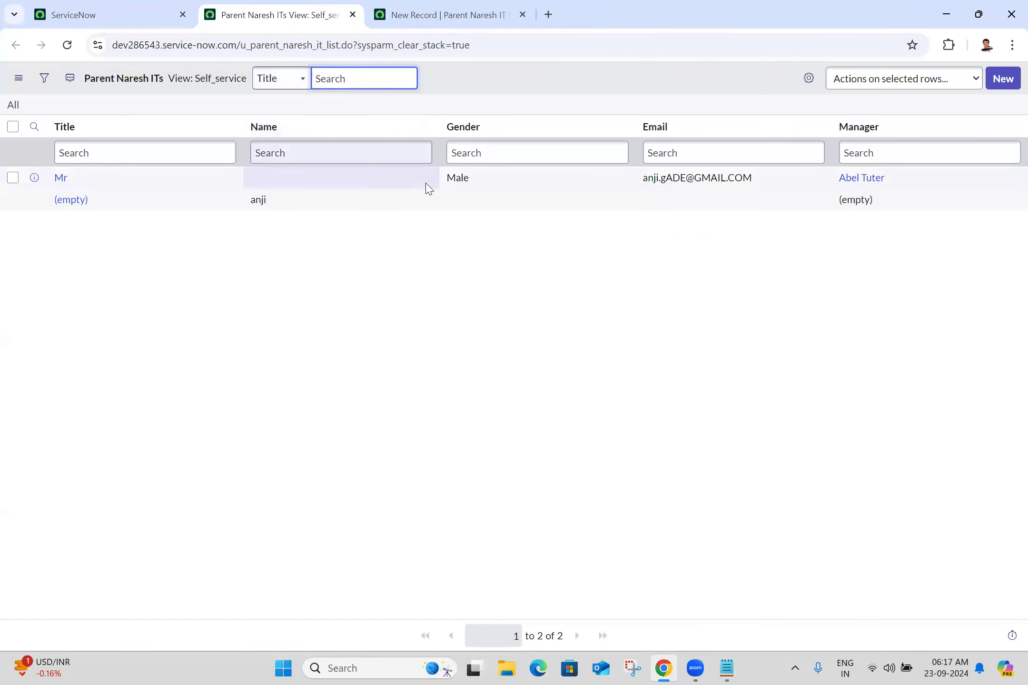
# Step: Create a new list view named Mobile from the Title column's list layout
pyautogui.rightClick(61, 125)
pyautogui.moveTo(202, 272)
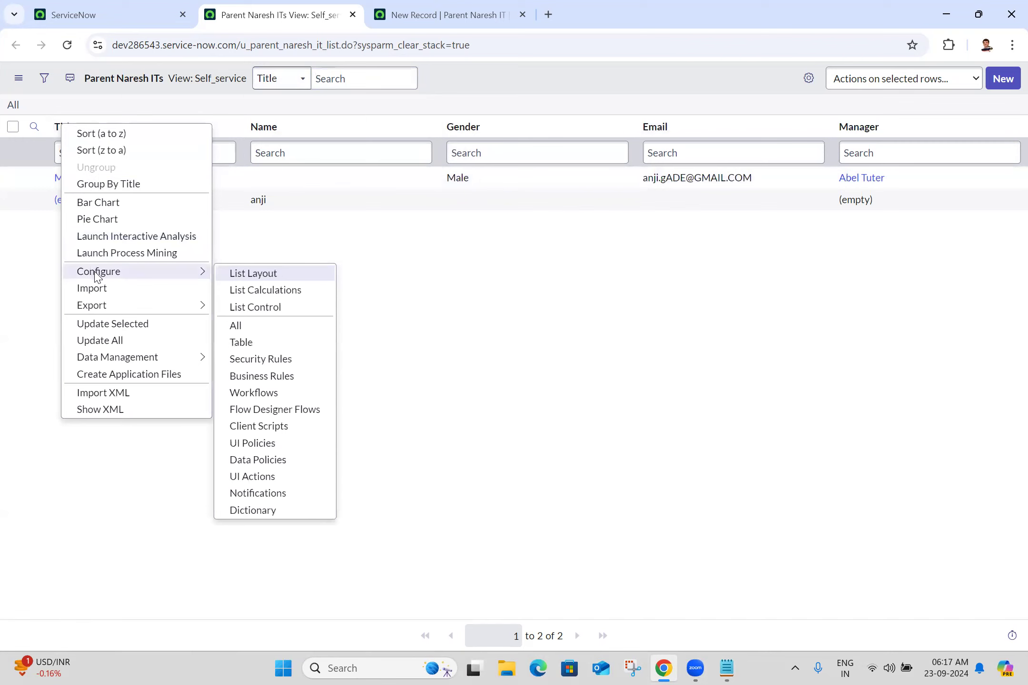
pyautogui.click(280, 274)
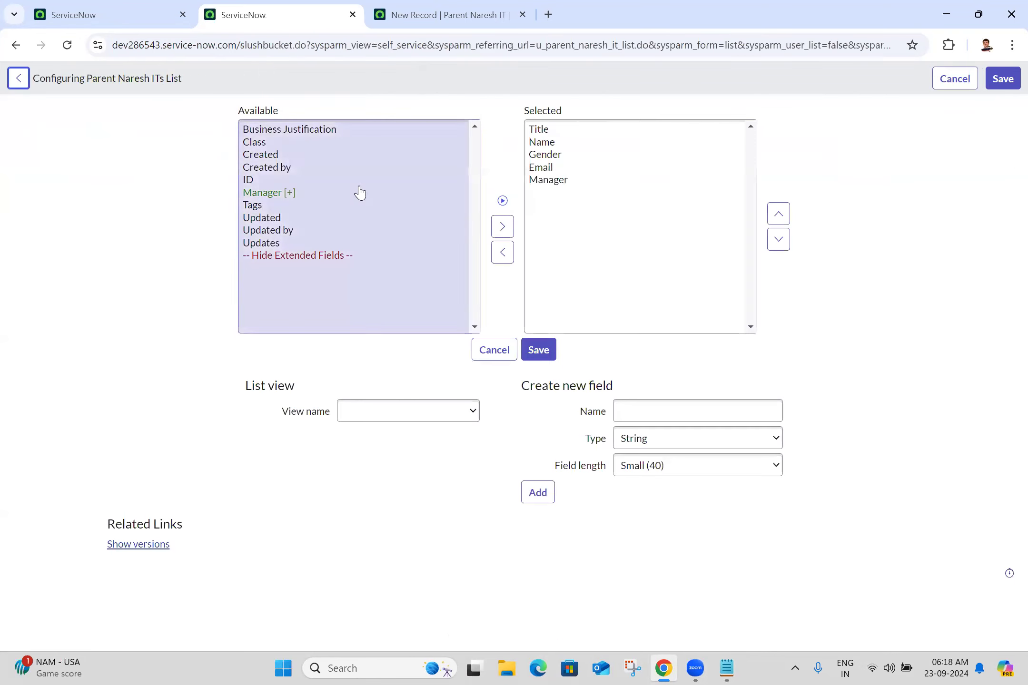
pyautogui.click(440, 413)
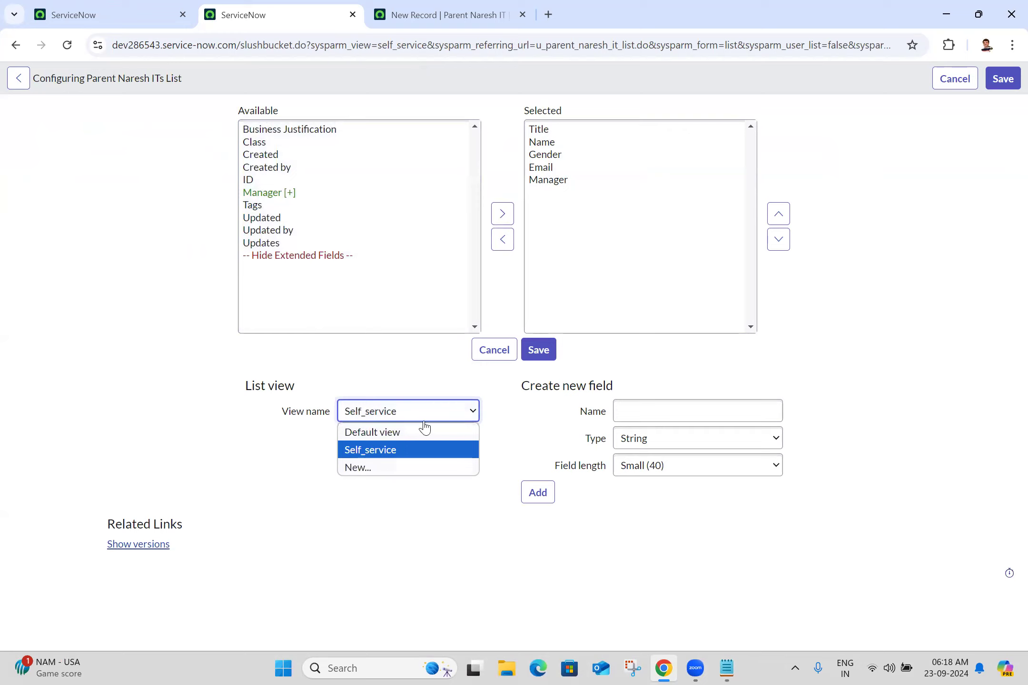
pyautogui.click(383, 469)
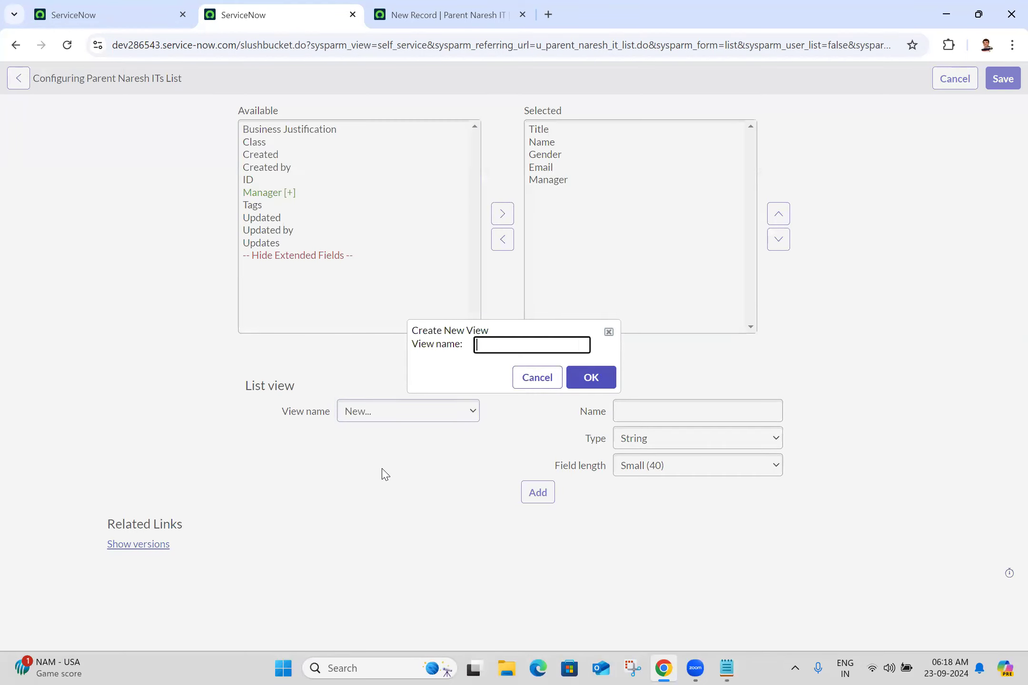
pyautogui.click(557, 343)
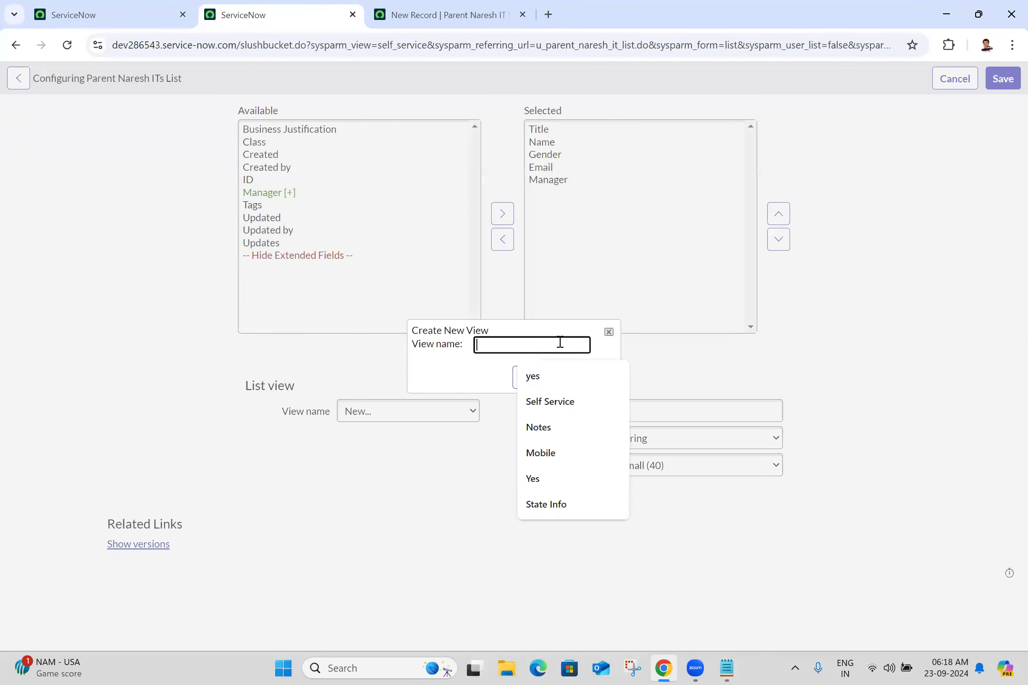
pyautogui.click(556, 464)
pyautogui.click(597, 384)
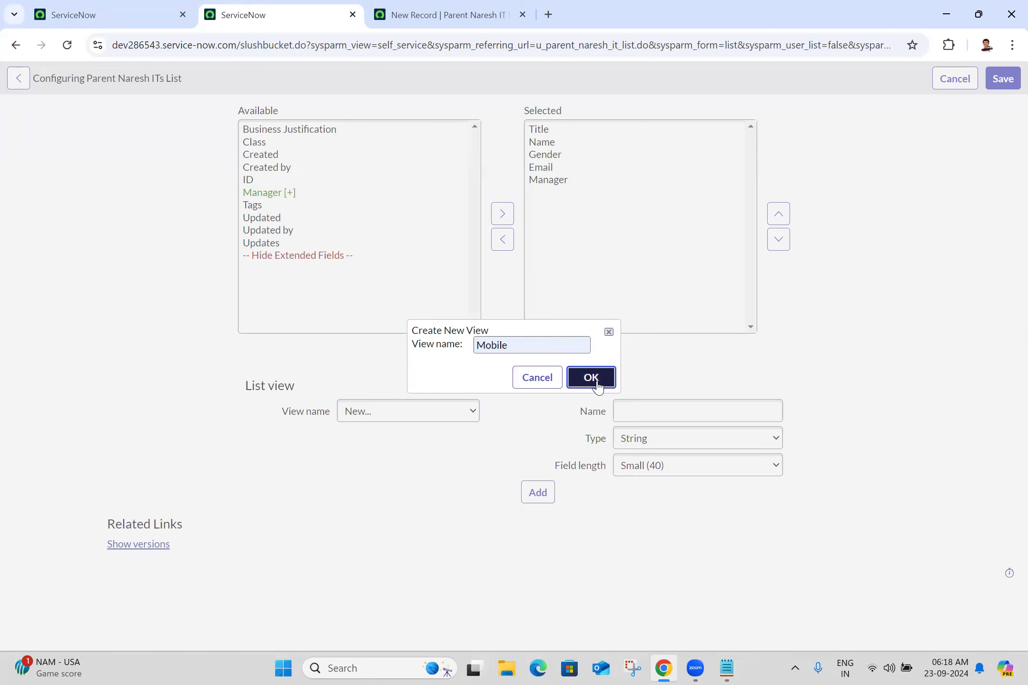
# Step: Remove Email and Manager from the Mobile list layout and save it
pyautogui.click(401, 419)
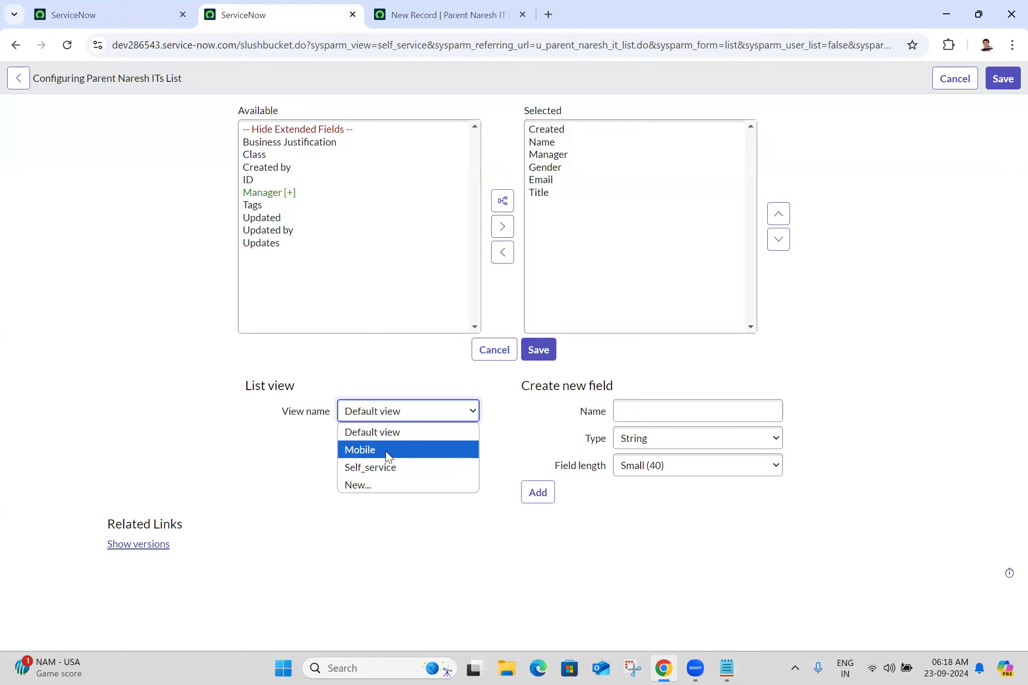
pyautogui.click(387, 450)
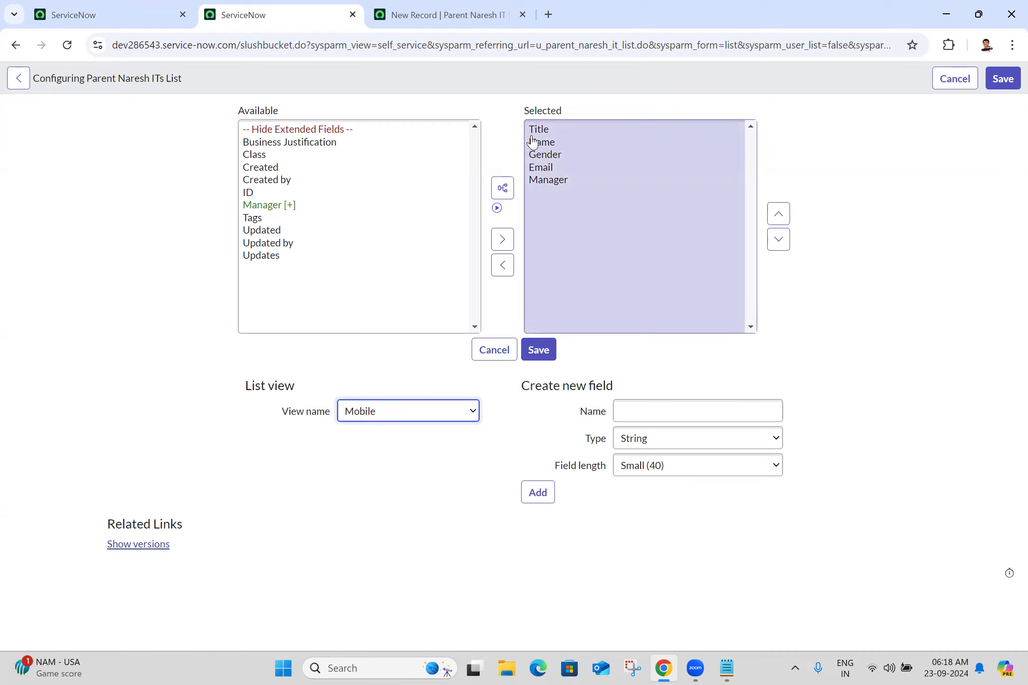
pyautogui.click(545, 173)
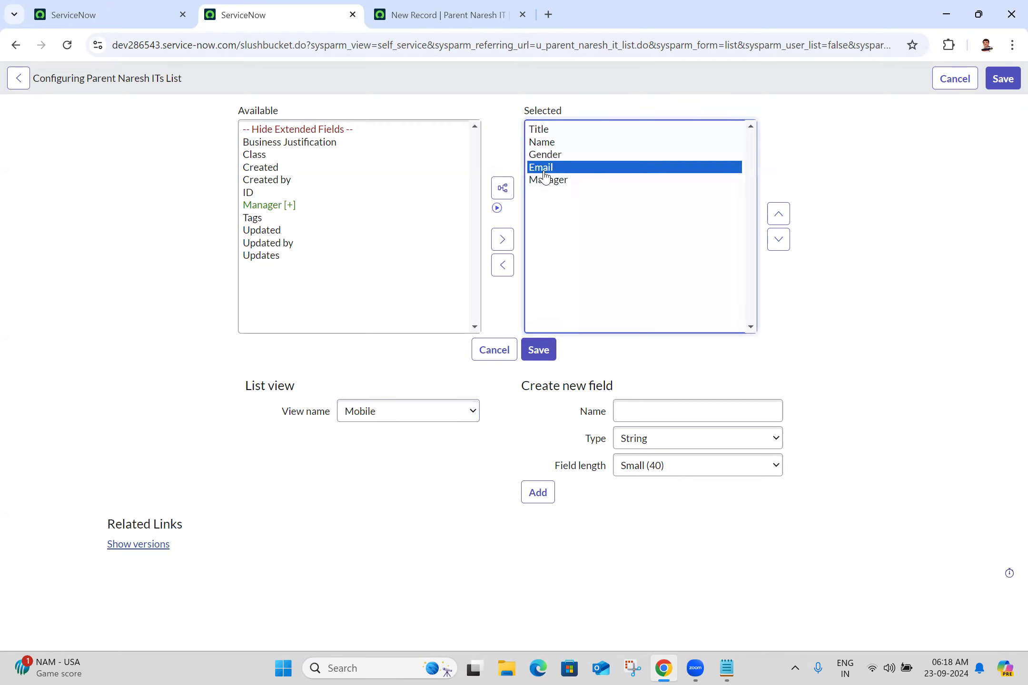
pyautogui.hotkey('shift', 'Down')
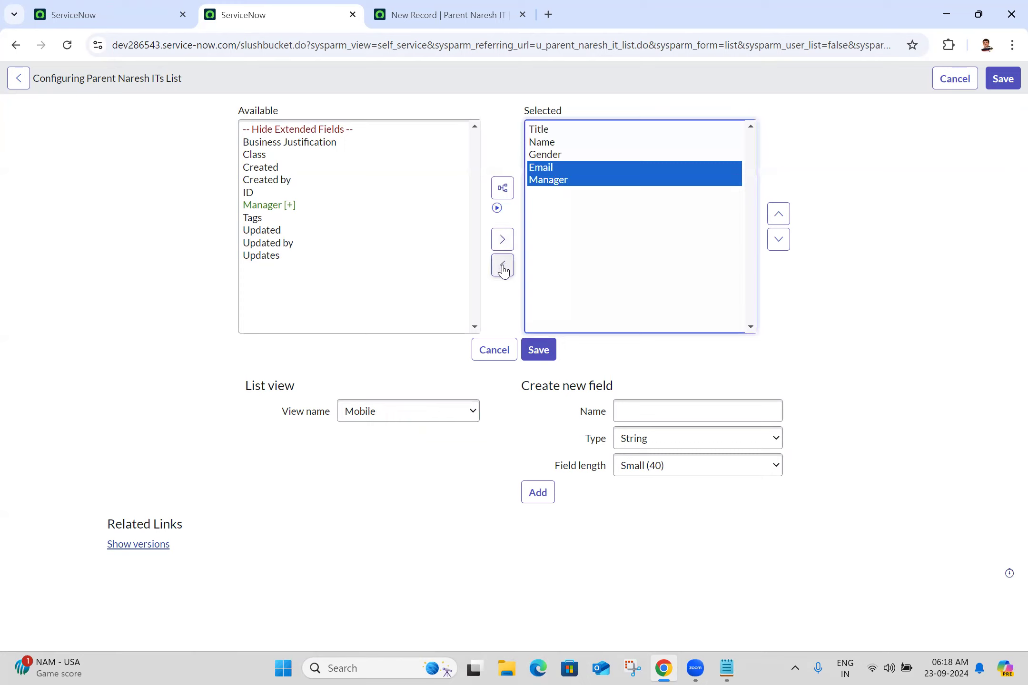
pyautogui.click(502, 265)
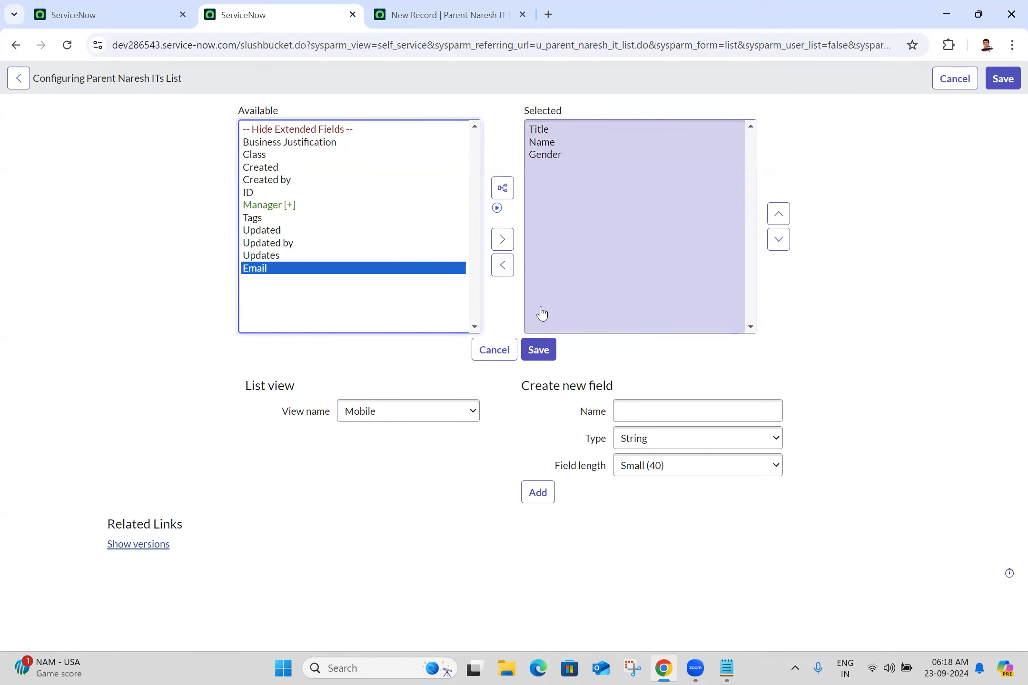
pyautogui.click(538, 352)
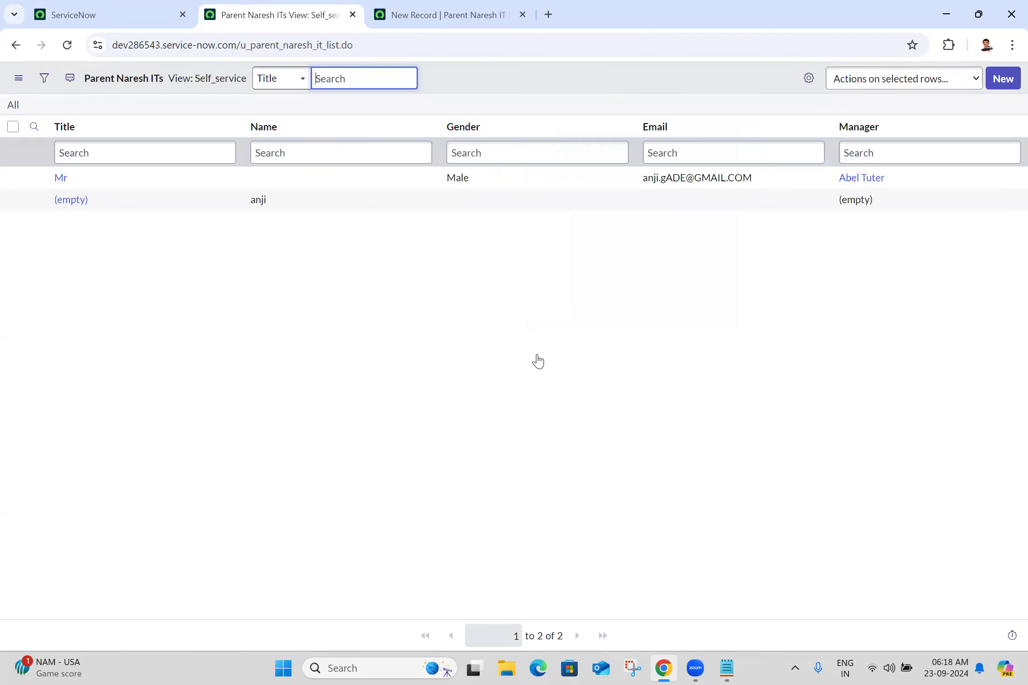
# Step: Create a new form view named Mobile from the new record's form layout
pyautogui.click(488, 6)
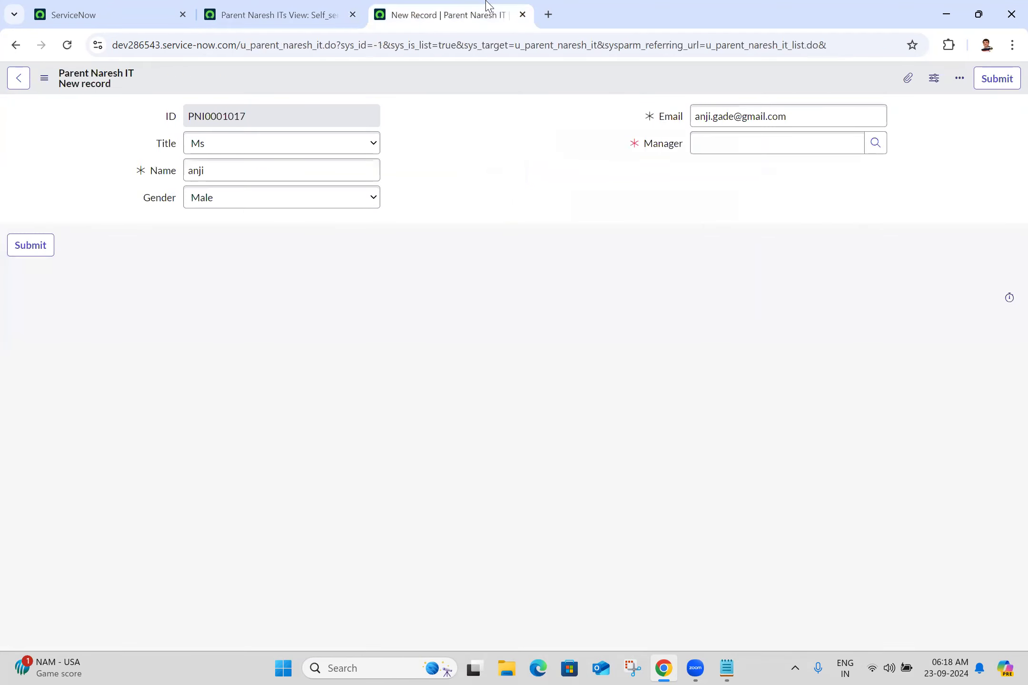
pyautogui.rightClick(381, 77)
pyautogui.moveTo(392, 101)
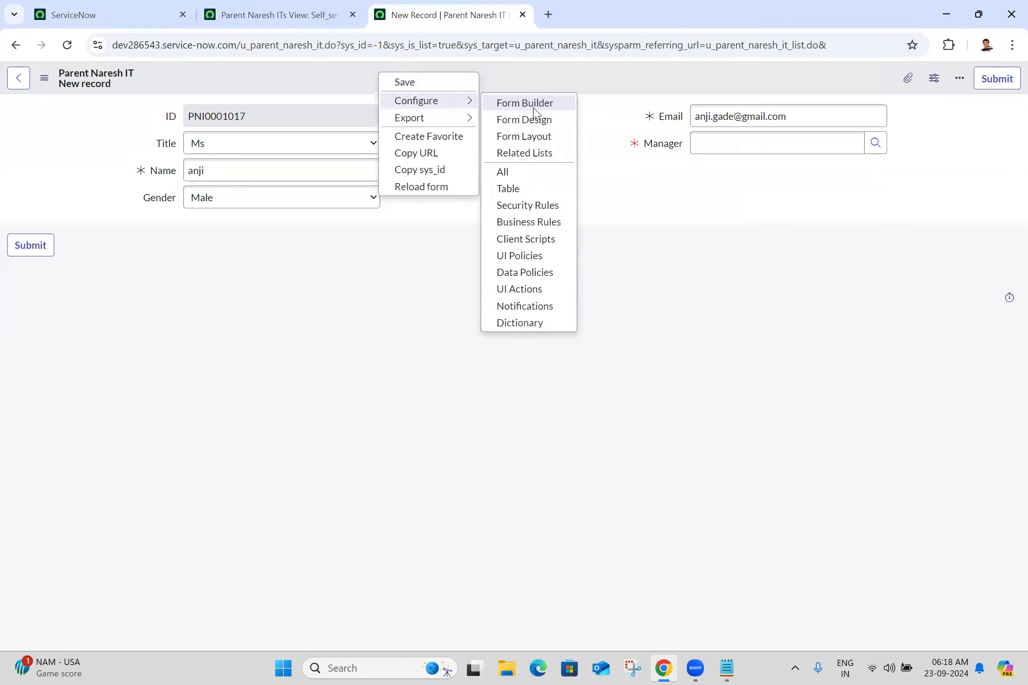
pyautogui.click(537, 142)
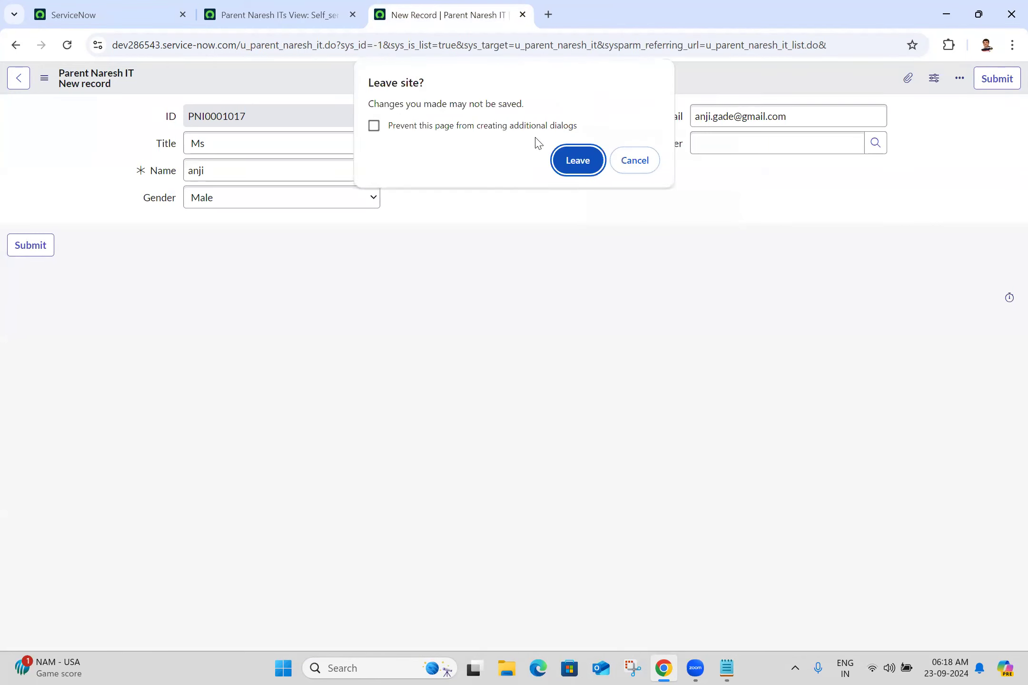
pyautogui.click(577, 162)
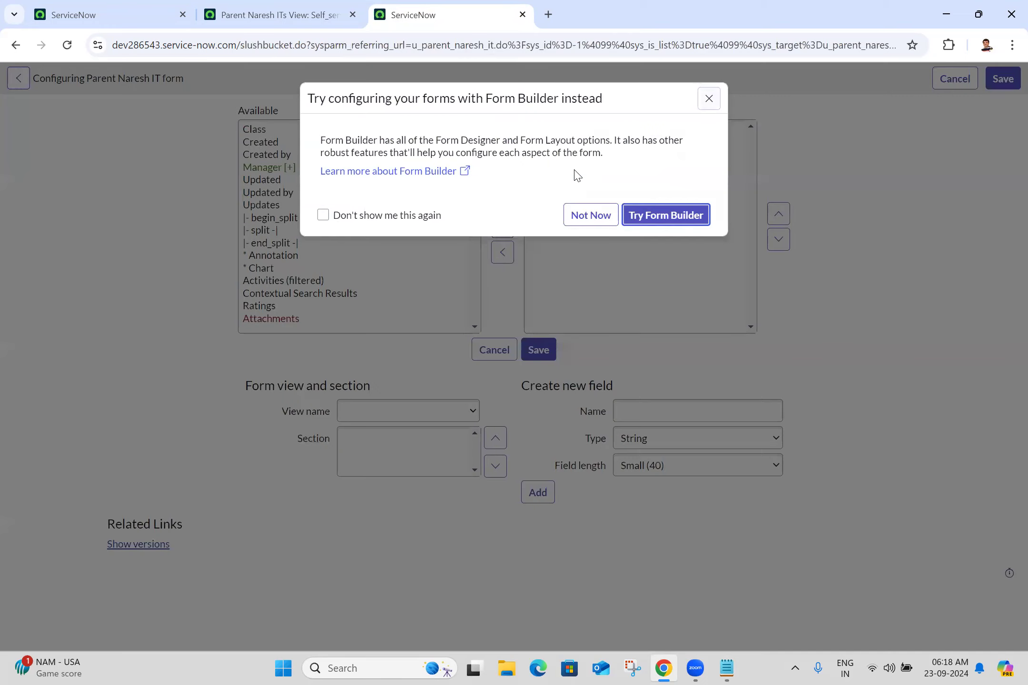
pyautogui.click(590, 216)
pyautogui.click(406, 412)
pyautogui.click(369, 469)
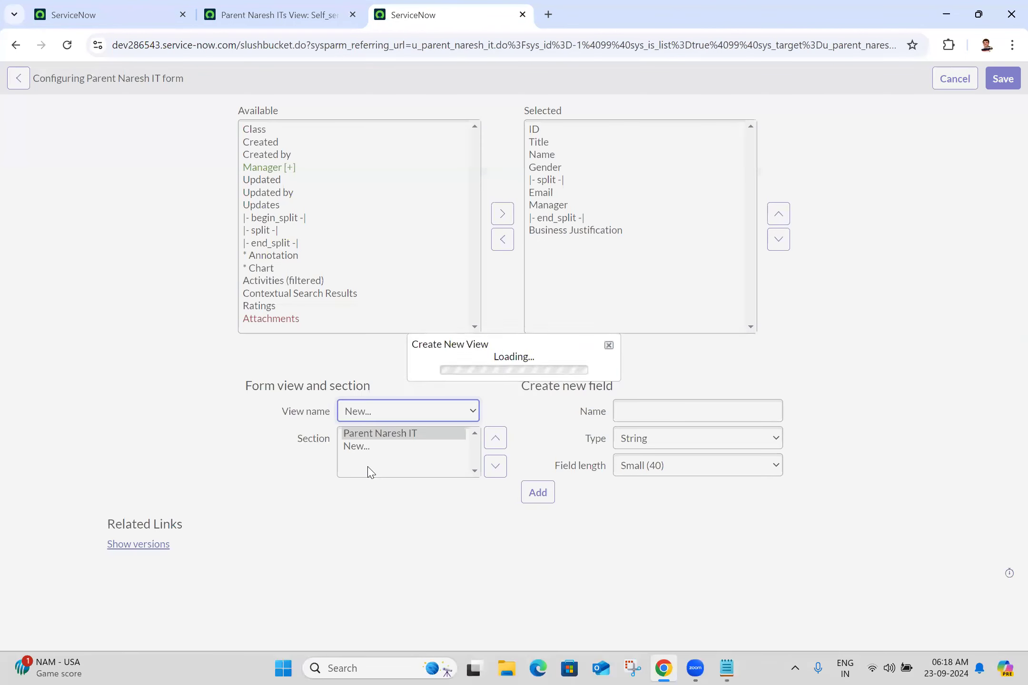
pyautogui.click(562, 339)
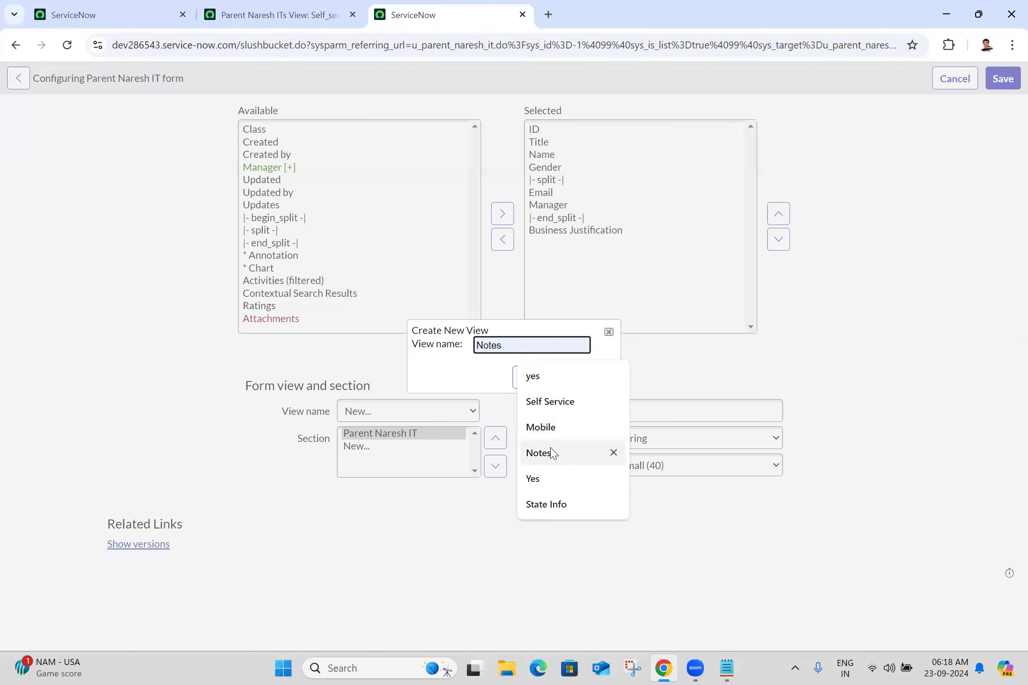
pyautogui.click(547, 428)
pyautogui.click(601, 376)
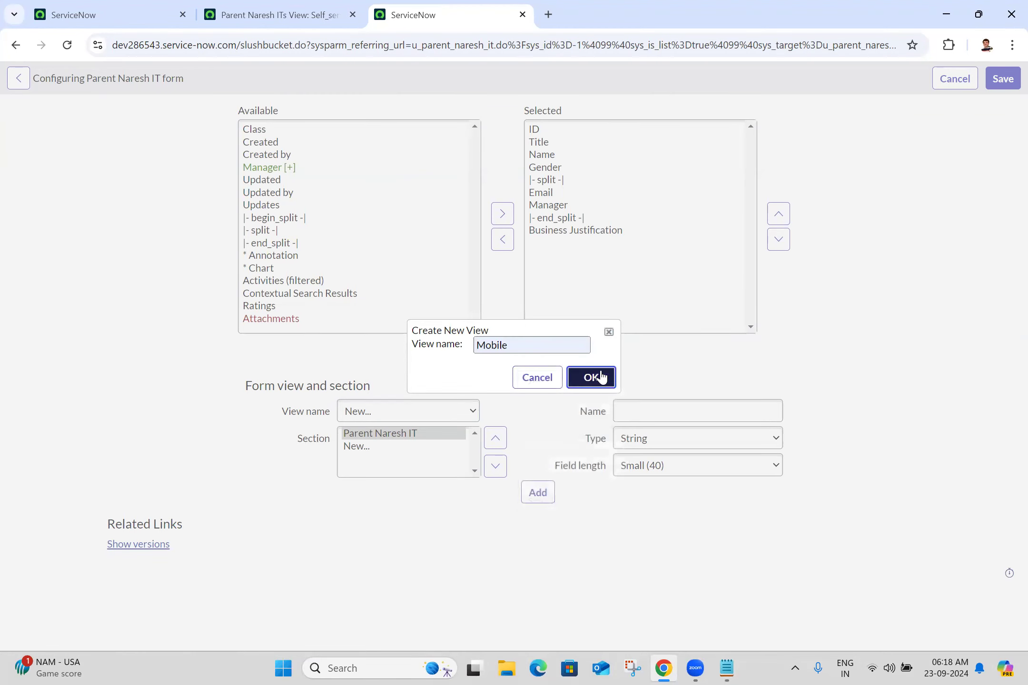
# Step: Remove ID, Email through Business Justification and the split from the Mobile form, then save
pyautogui.click(390, 412)
pyautogui.click(371, 451)
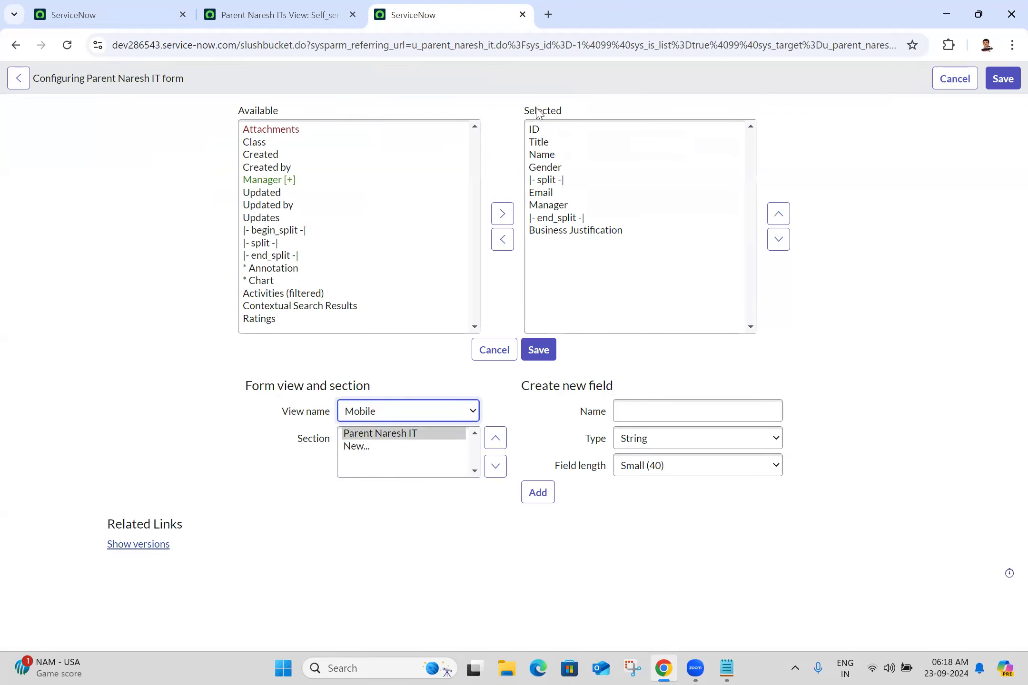
pyautogui.click(535, 130)
pyautogui.click(503, 240)
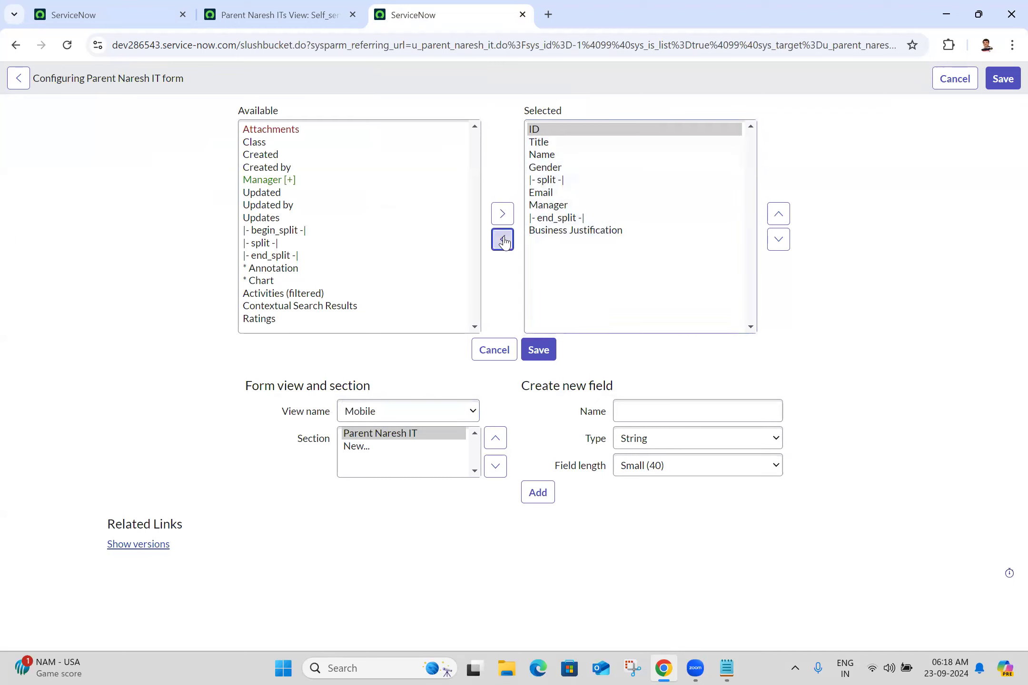
pyautogui.click(543, 182)
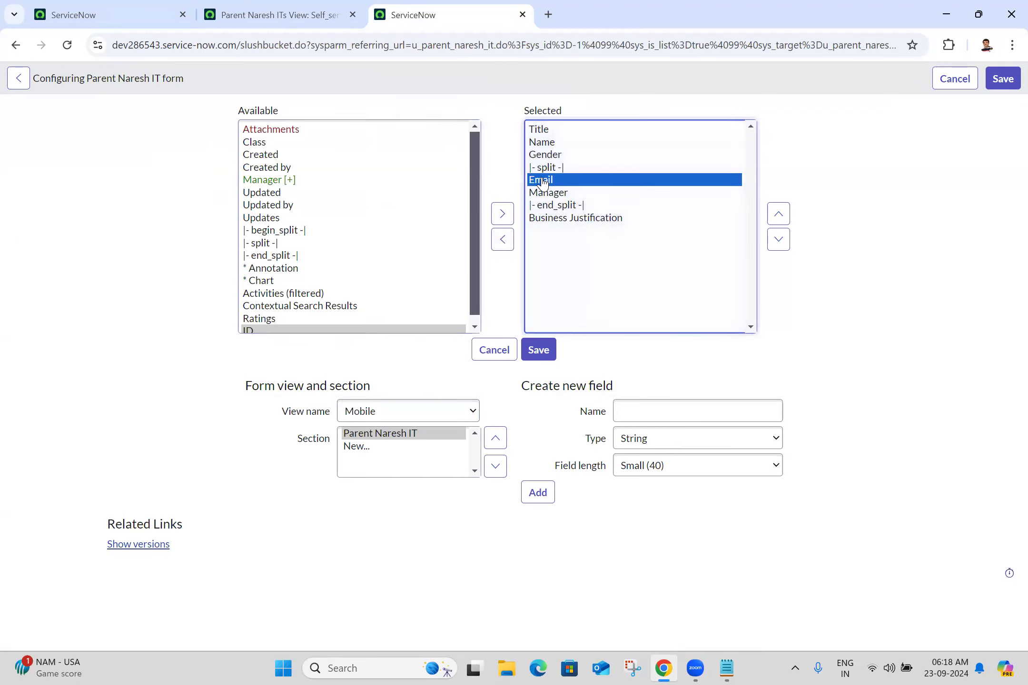
pyautogui.hotkey('shift', 'Down')
pyautogui.hotkey('shift', 'Down')
pyautogui.hotkey('shift', 'Down')
pyautogui.click(497, 248)
pyautogui.click(564, 168)
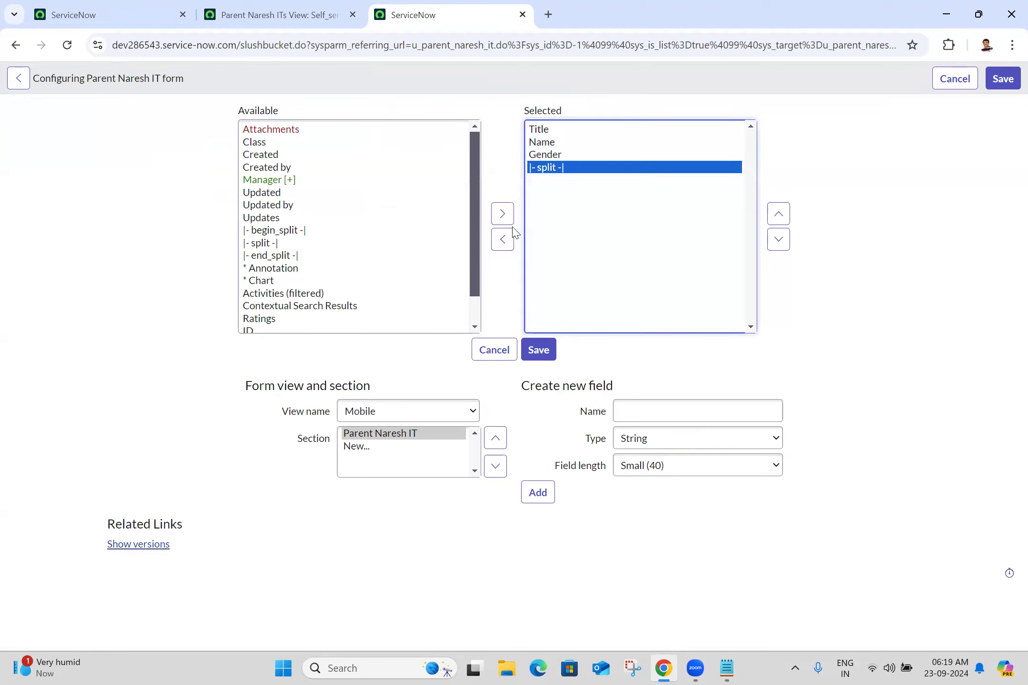
pyautogui.click(505, 240)
pyautogui.click(539, 350)
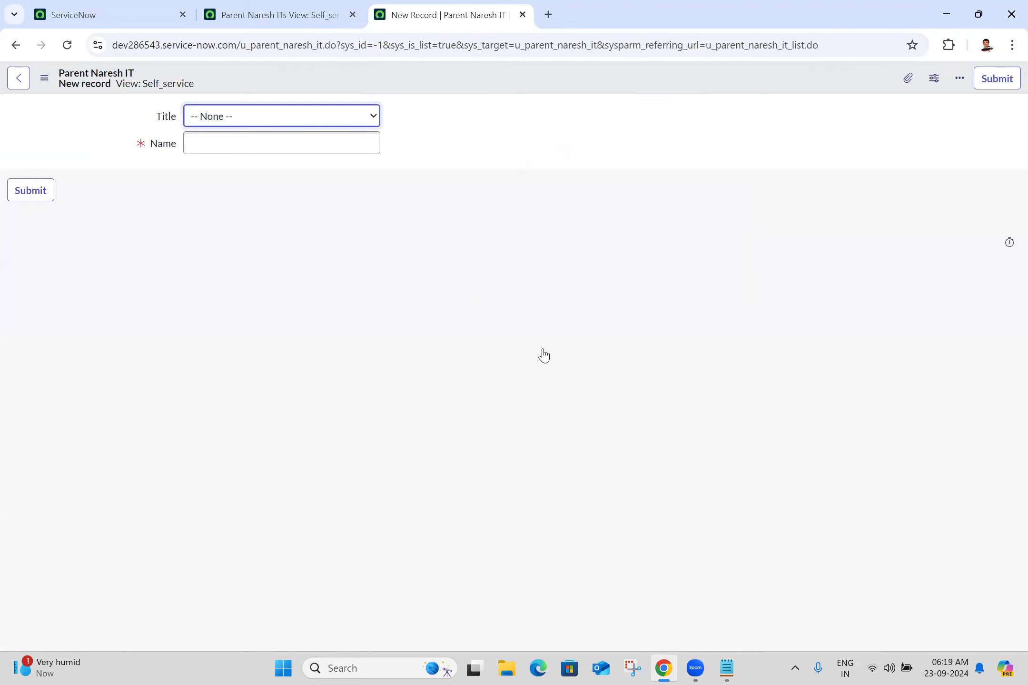
# Step: Set Title to Mr on the already open new-record form
pyautogui.click(313, 8)
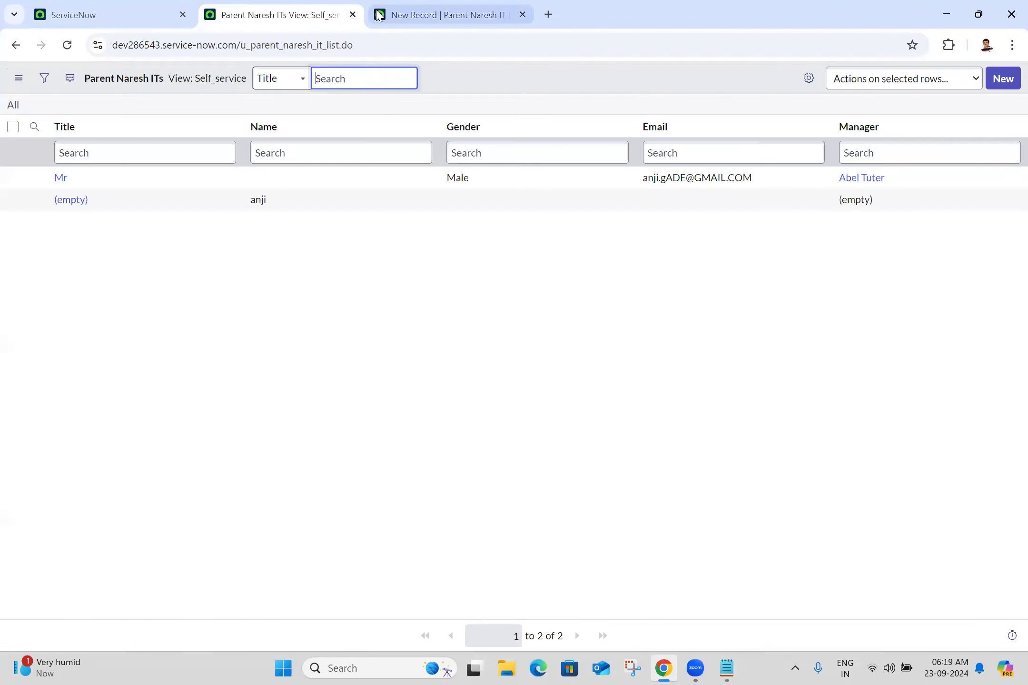
pyautogui.click(436, 7)
pyautogui.click(281, 140)
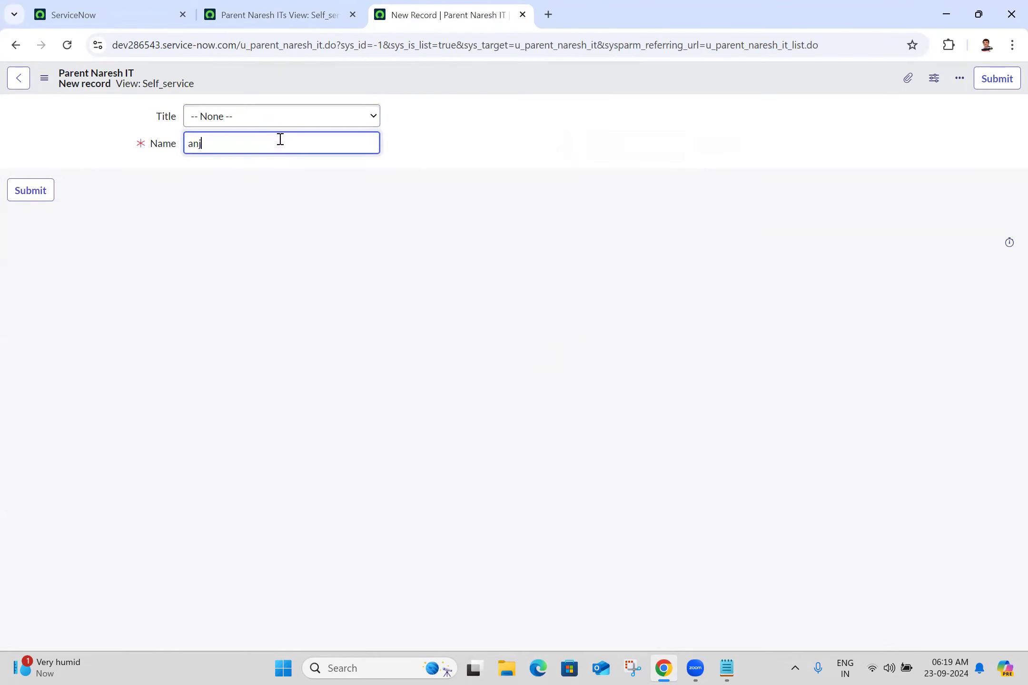
pyautogui.click(499, 143)
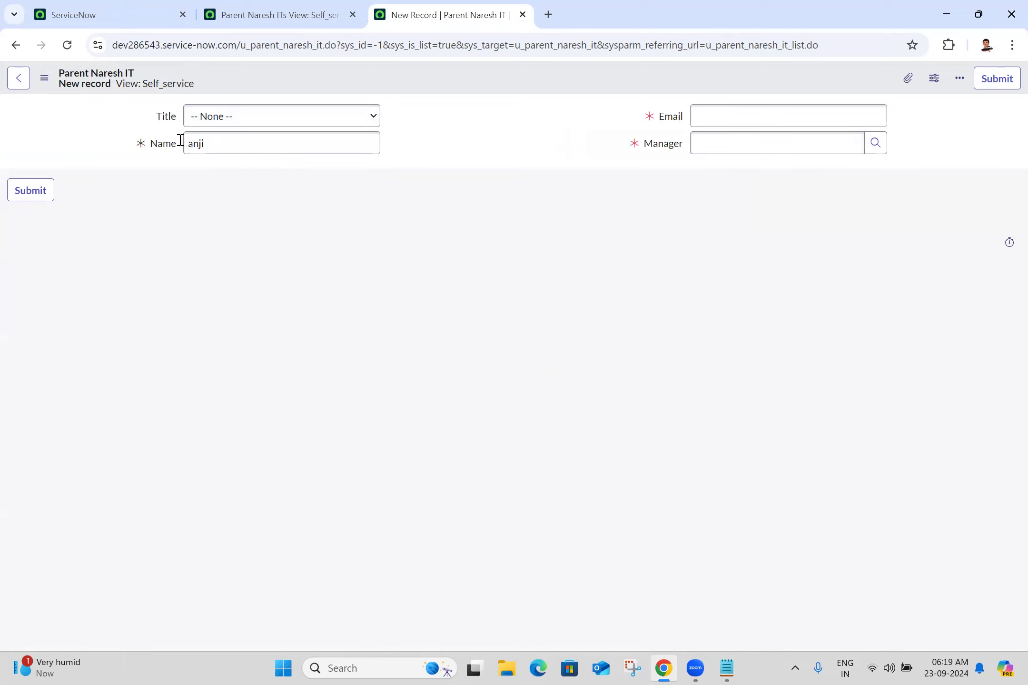
pyautogui.click(275, 118)
pyautogui.click(219, 157)
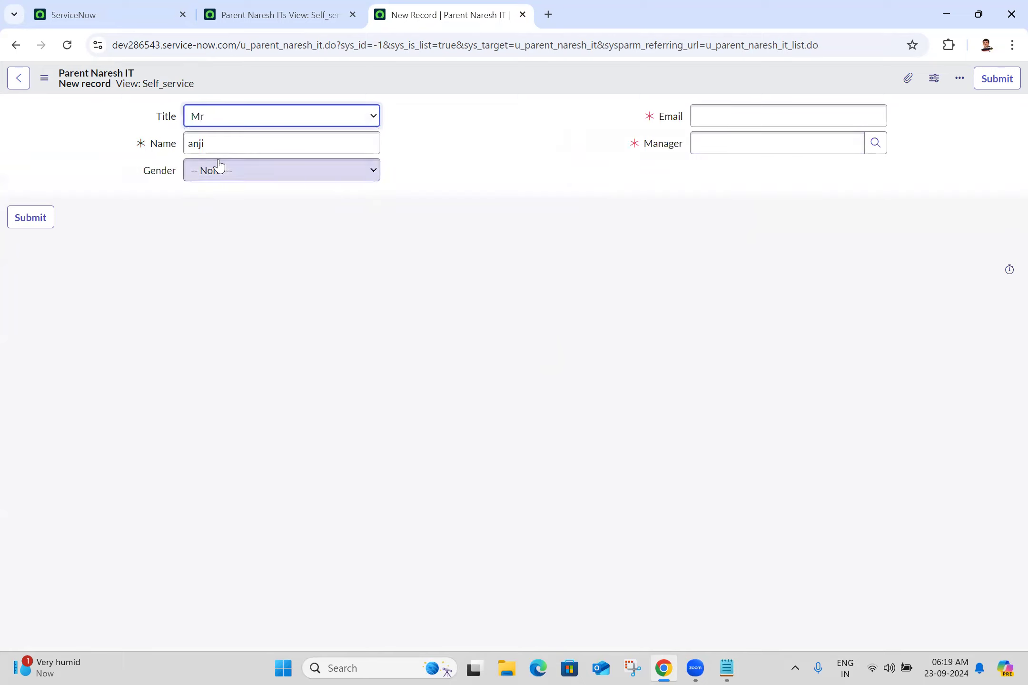
# Step: Switch the Parent Naresh ITs list to the Mobile view and close the unsaved new-record tab
pyautogui.click(329, 14)
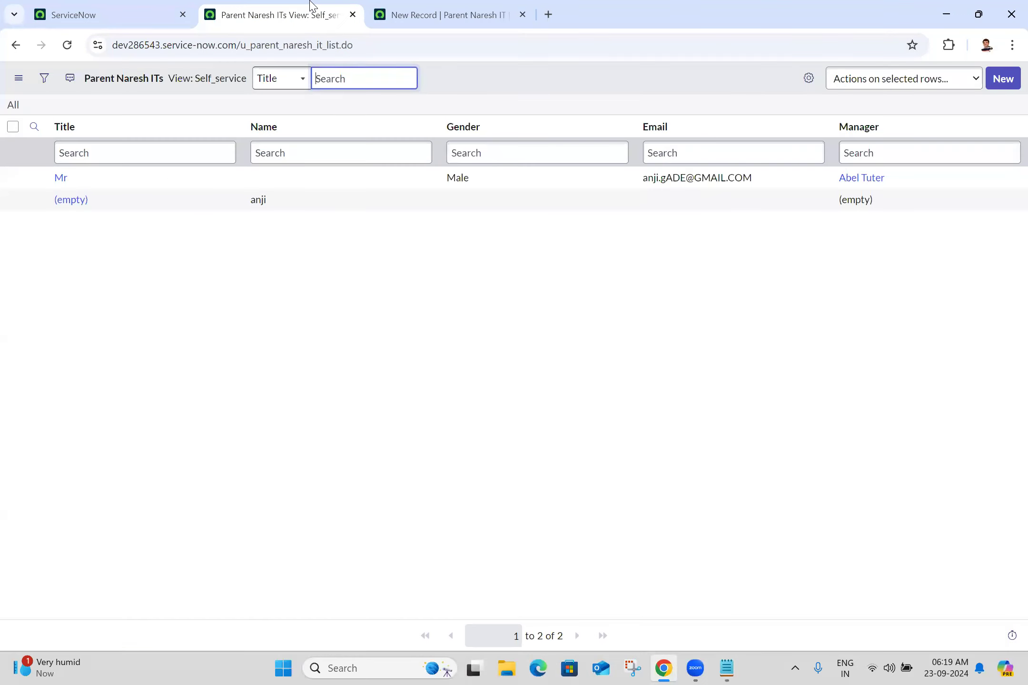
pyautogui.click(19, 79)
pyautogui.moveTo(67, 85)
pyautogui.click(151, 105)
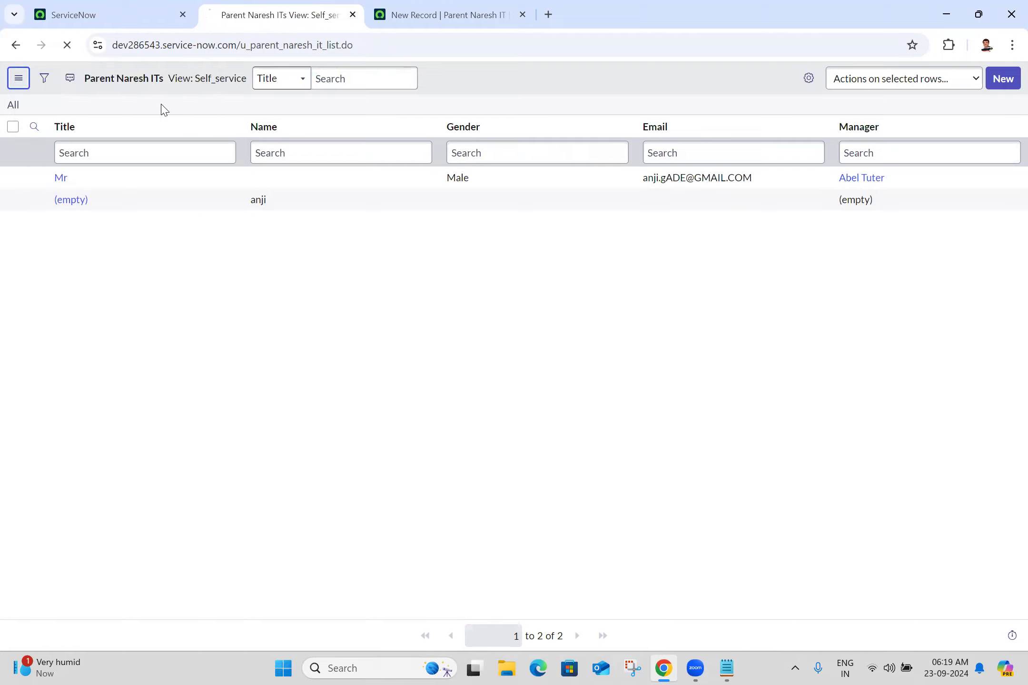
pyautogui.click(481, 6)
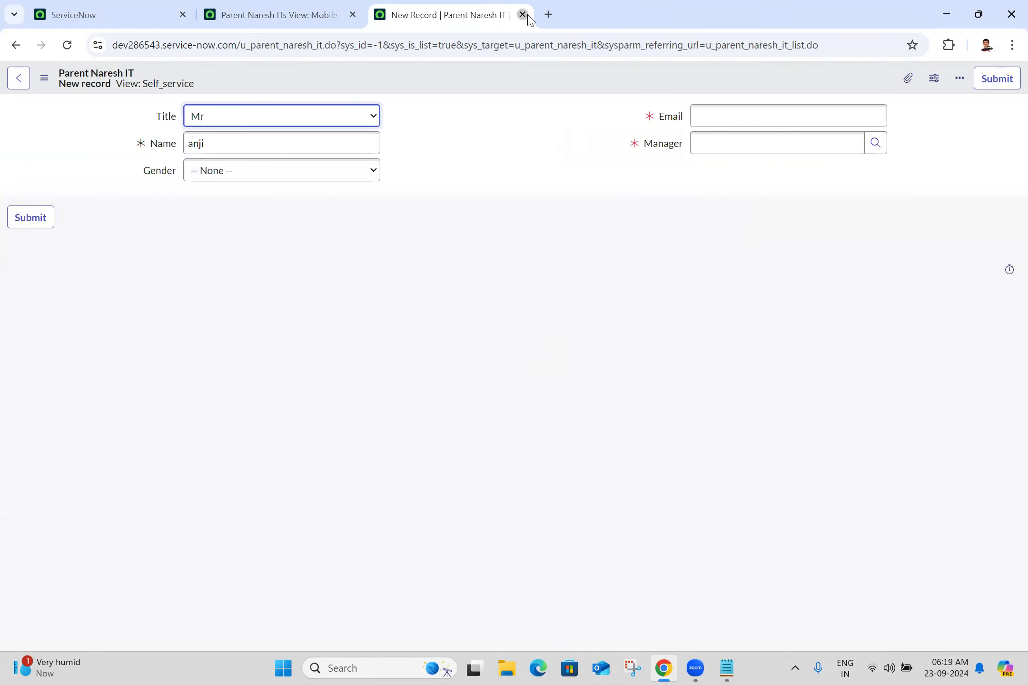
pyautogui.click(523, 15)
pyautogui.click(571, 137)
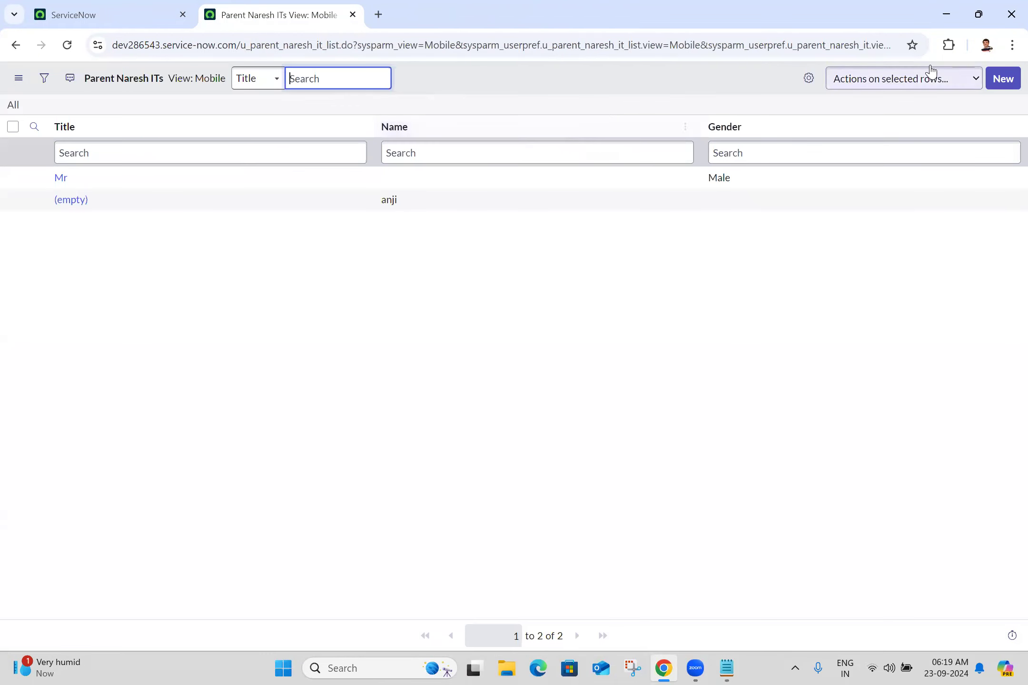
# Step: Start a new record in the Mobile view, set Title to Mr and open the Gender choices
pyautogui.click(999, 79)
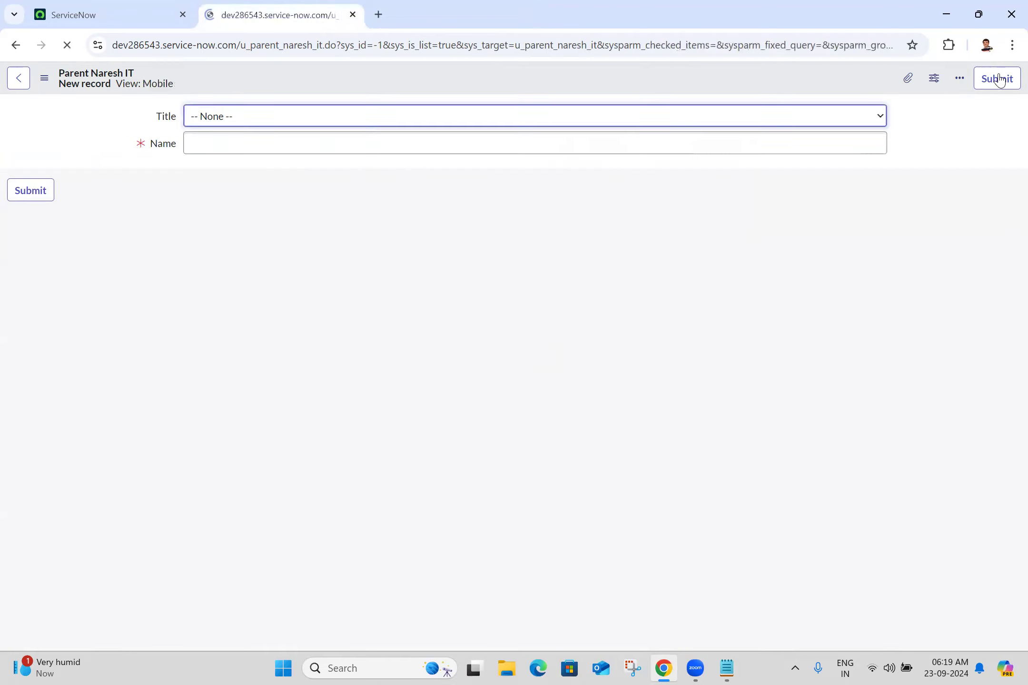
pyautogui.click(252, 116)
pyautogui.click(213, 154)
pyautogui.click(351, 219)
pyautogui.click(308, 184)
pyautogui.click(309, 184)
pyautogui.click(309, 184)
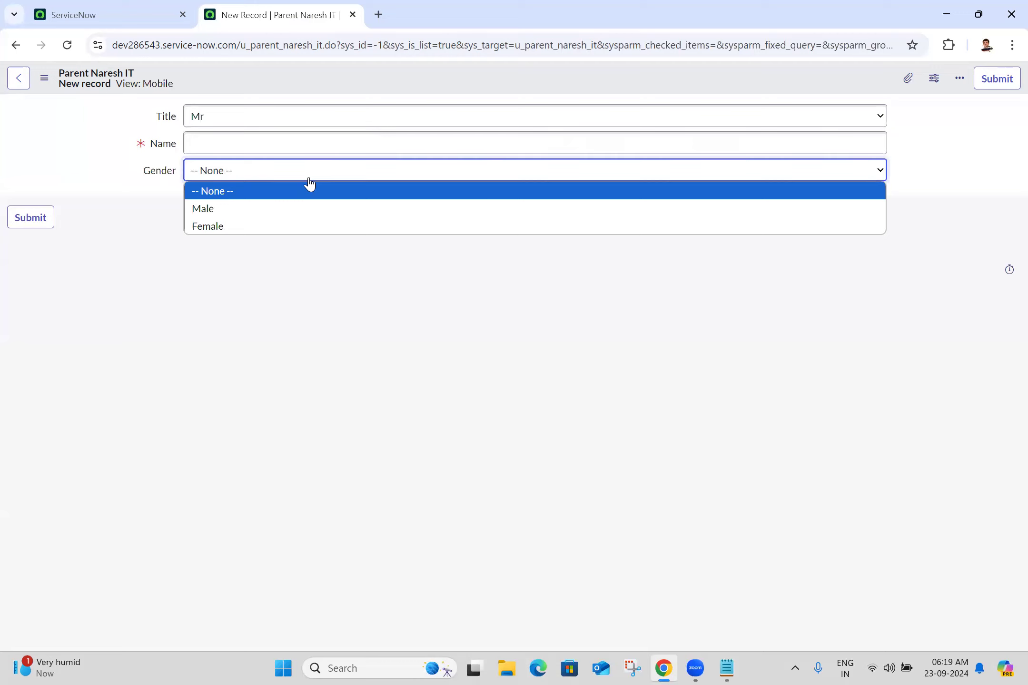
# Step: Duplicate the new-record tab and look at its Mobile form layout, dismissing the Form Builder suggestion
pyautogui.rightClick(280, 11)
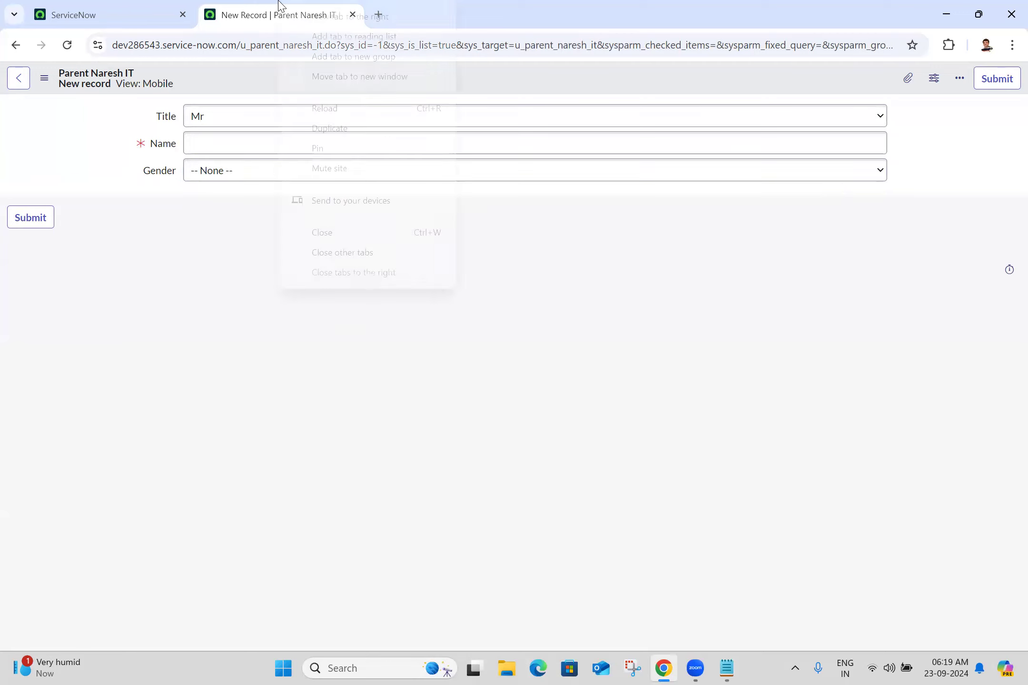
pyautogui.click(346, 136)
pyautogui.rightClick(388, 81)
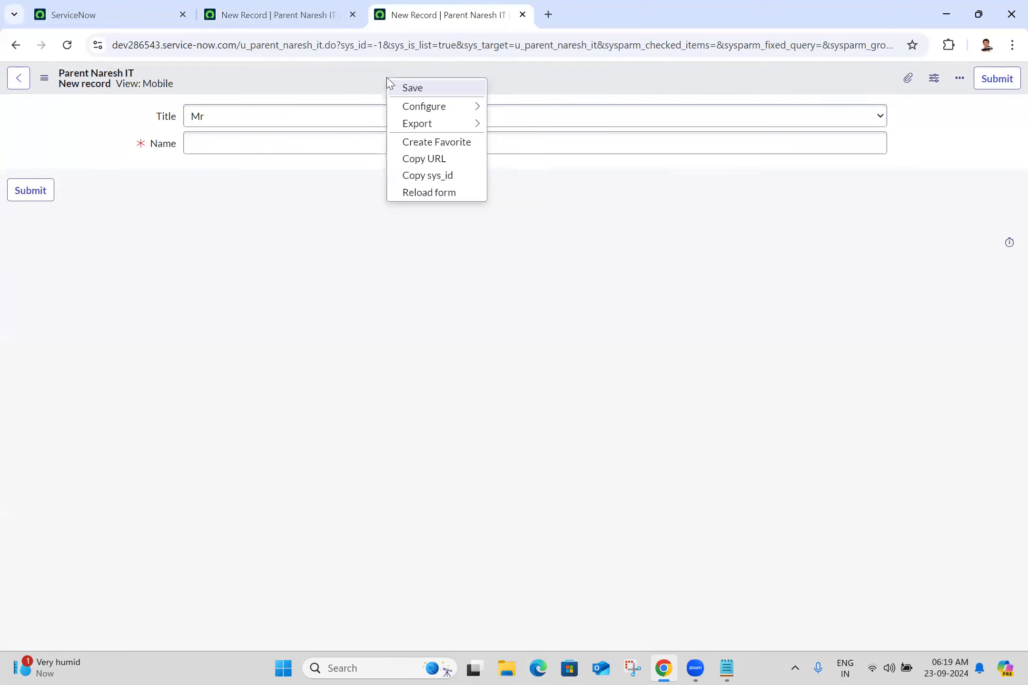
pyautogui.moveTo(407, 119)
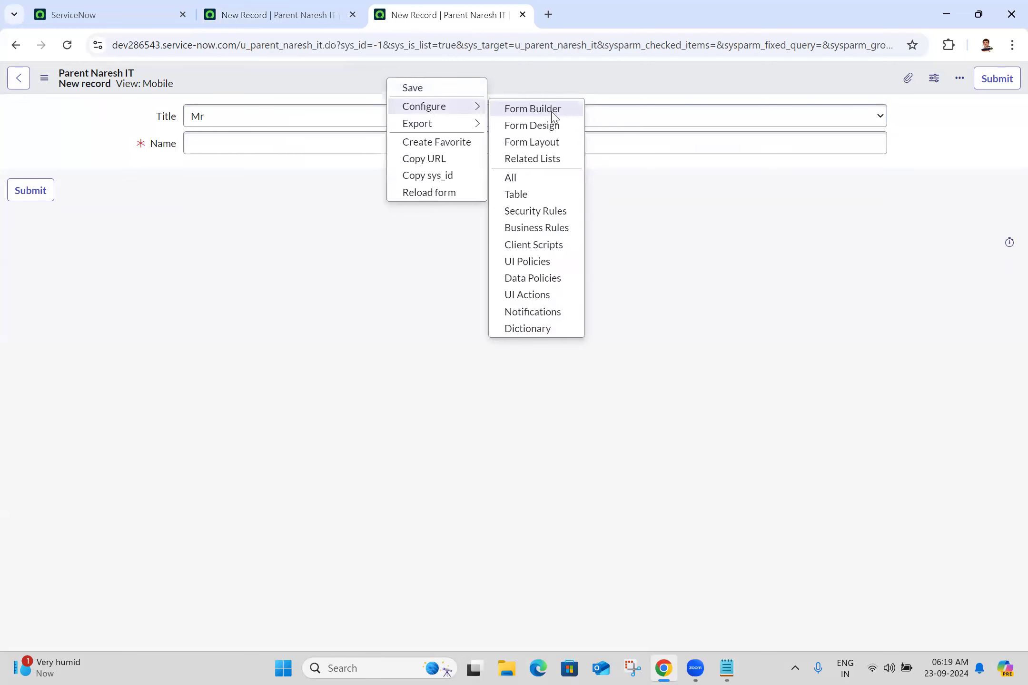
pyautogui.click(533, 144)
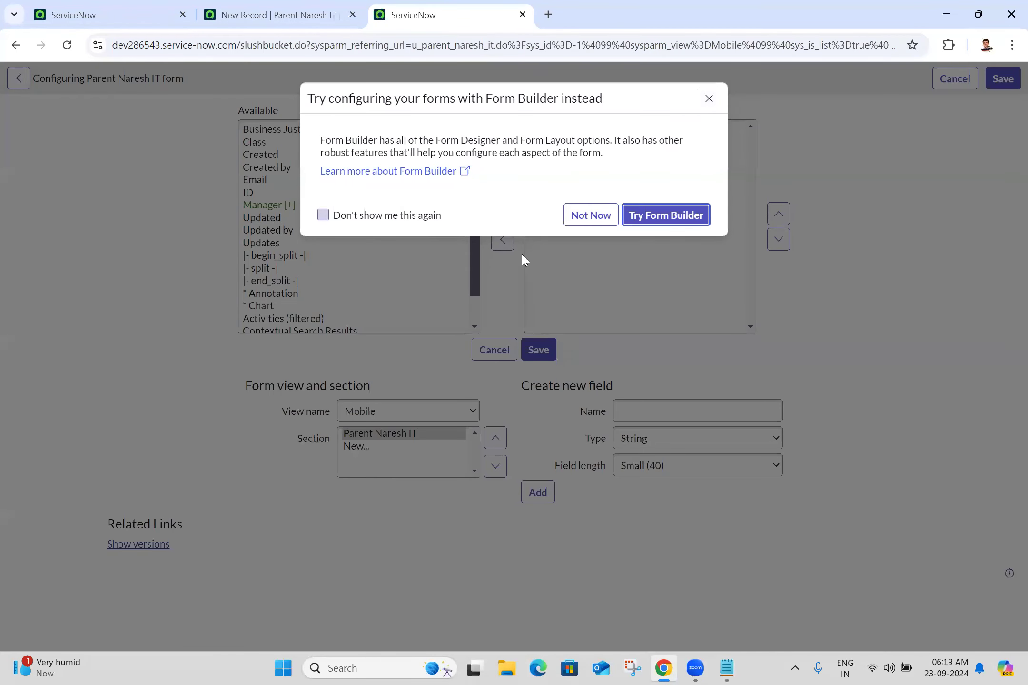
pyautogui.click(583, 220)
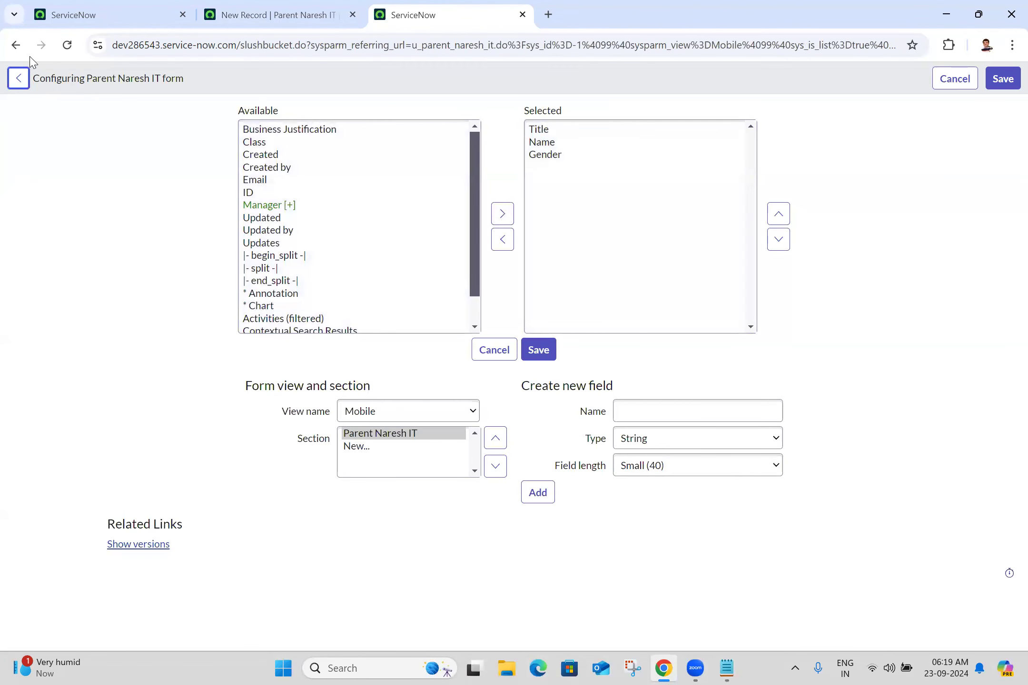
# Step: Go back to the form and open the Parent Naresh IT UI policies list
pyautogui.click(16, 45)
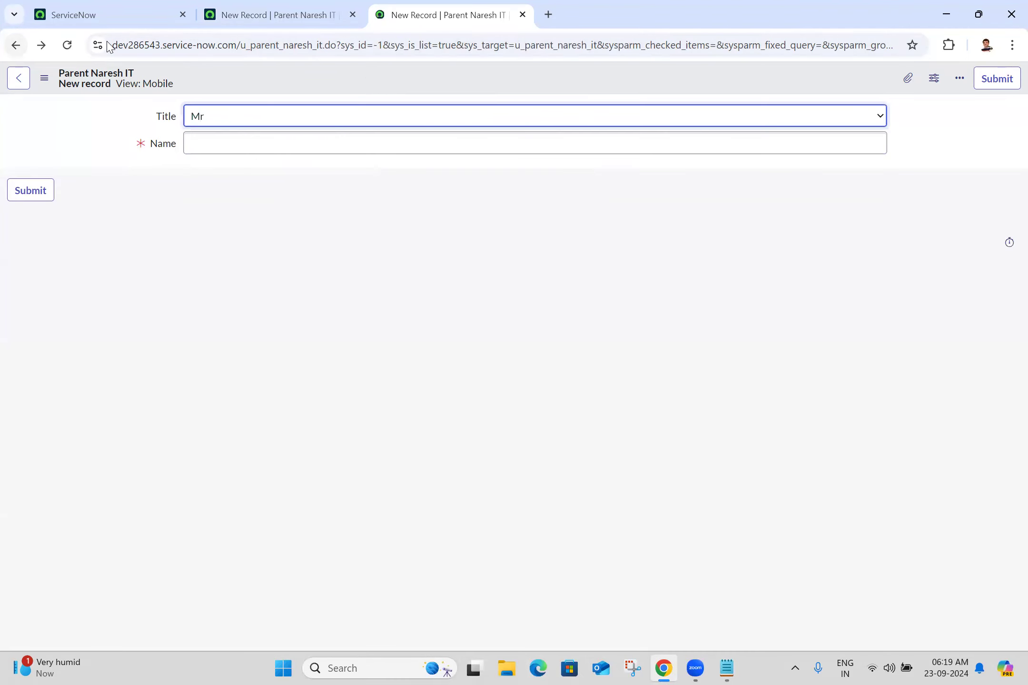
pyautogui.rightClick(376, 72)
pyautogui.moveTo(401, 101)
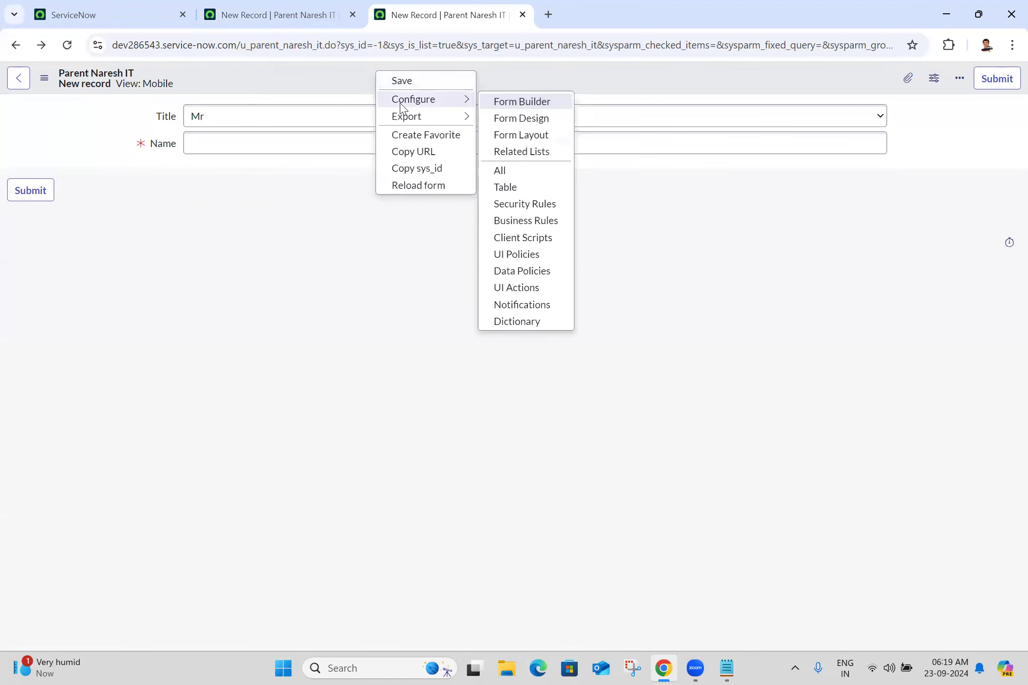
pyautogui.click(511, 255)
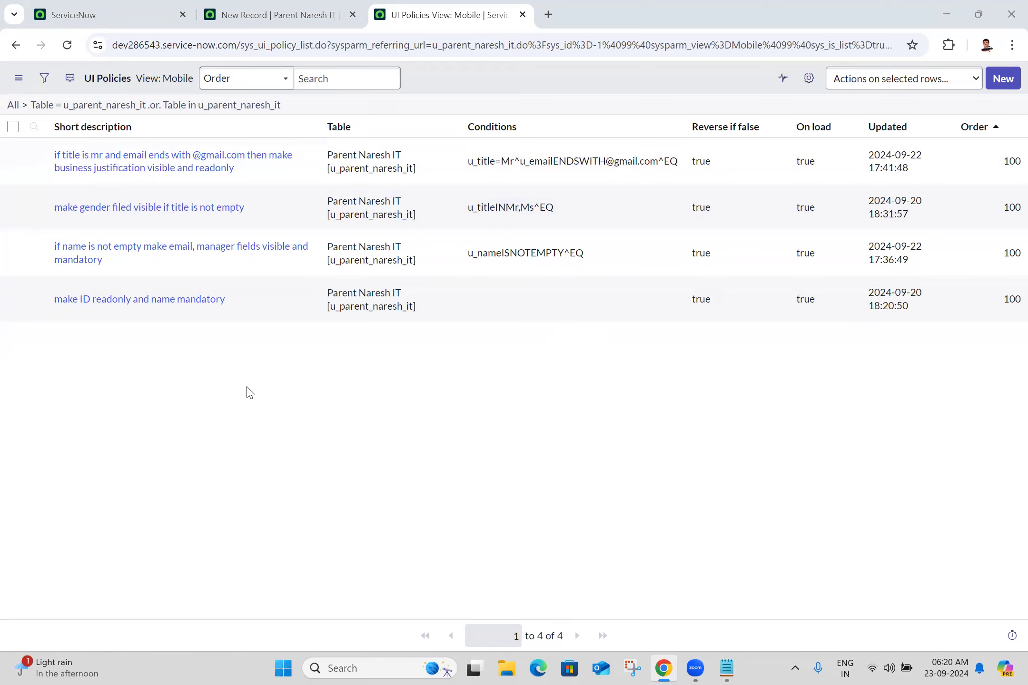
pyautogui.hotkey('alt', 'Tab')
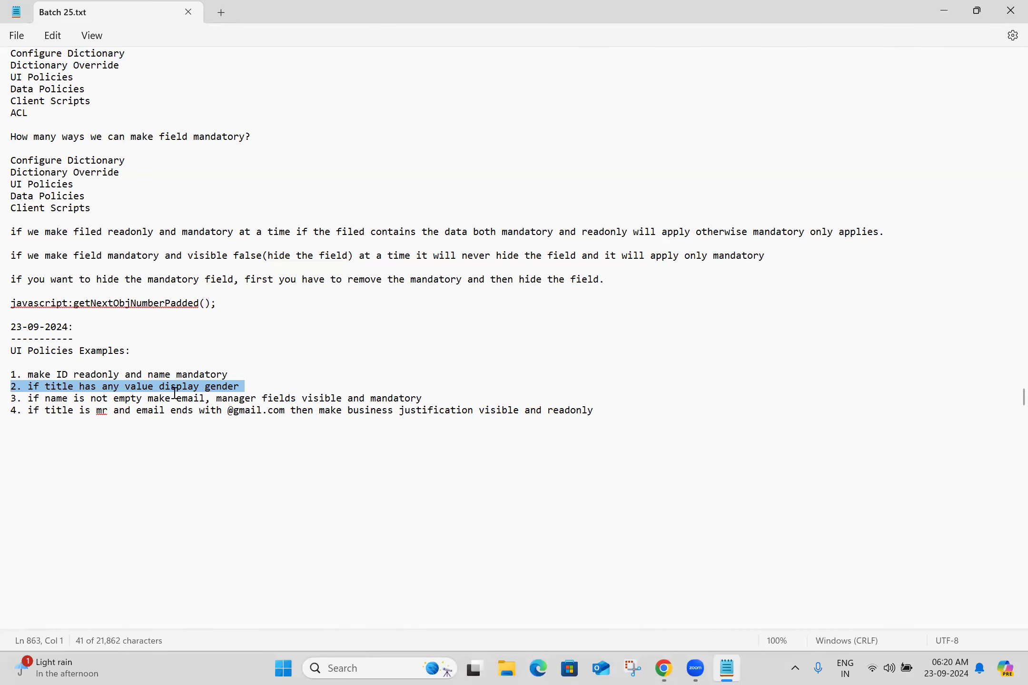
# Step: Select the note line '2. if title has any value display gender' and return to ServiceNow
pyautogui.tripleClick(265, 383)
pyautogui.hotkey('alt', 'Tab')
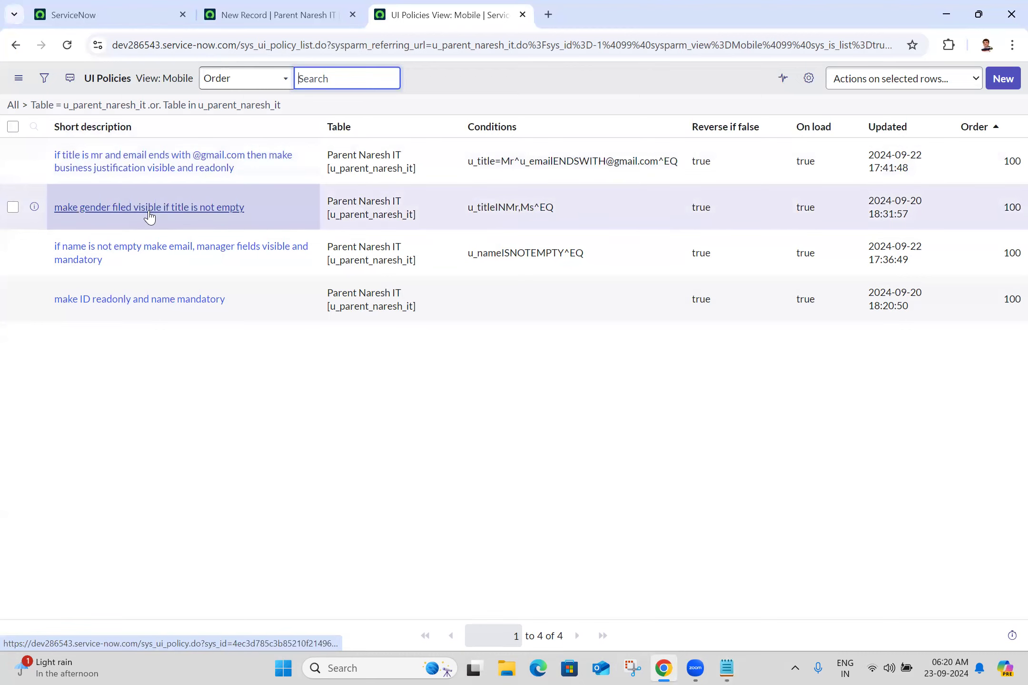
# Step: Open the 'make gender filed visible if title is not empty' policy in a new tab in advanced view
pyautogui.middleClick(149, 216)
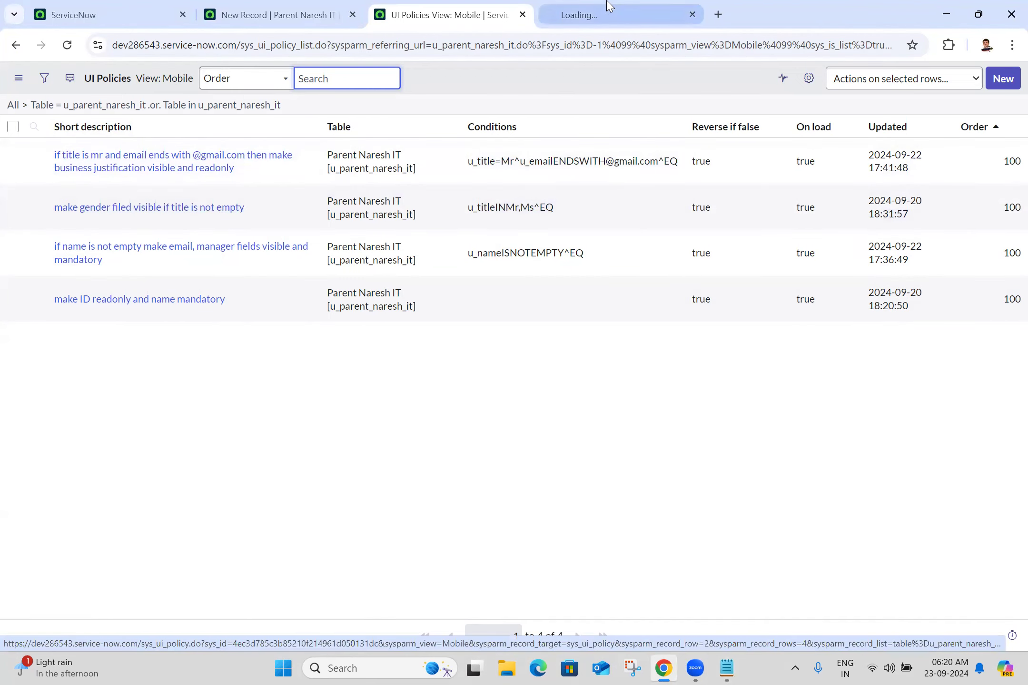
pyautogui.click(609, 5)
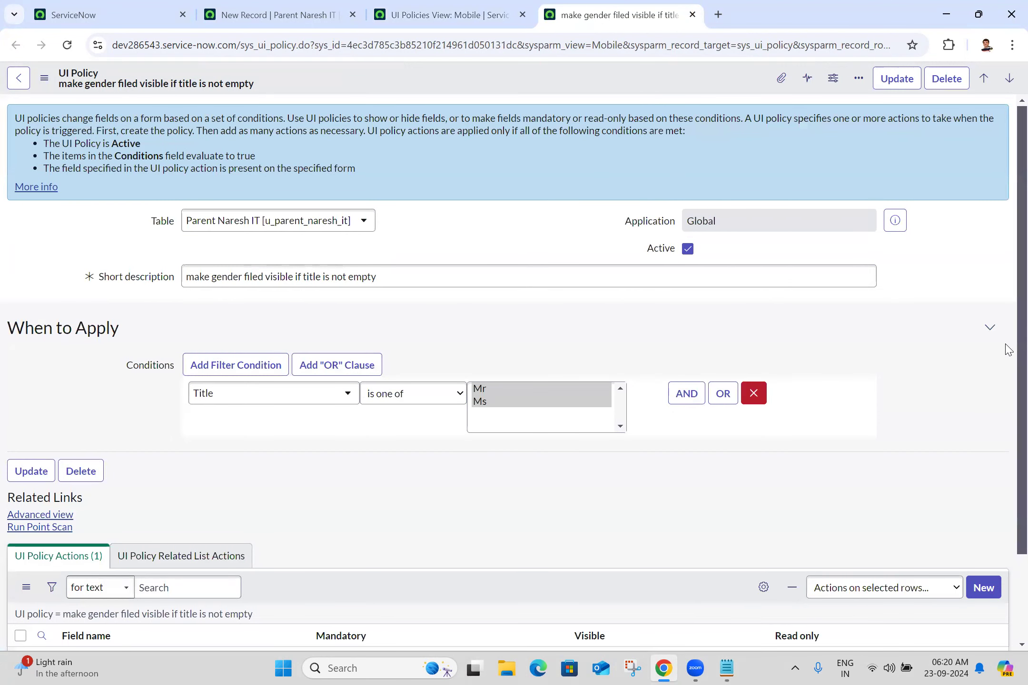
pyautogui.scroll(-2, 1009, 349)
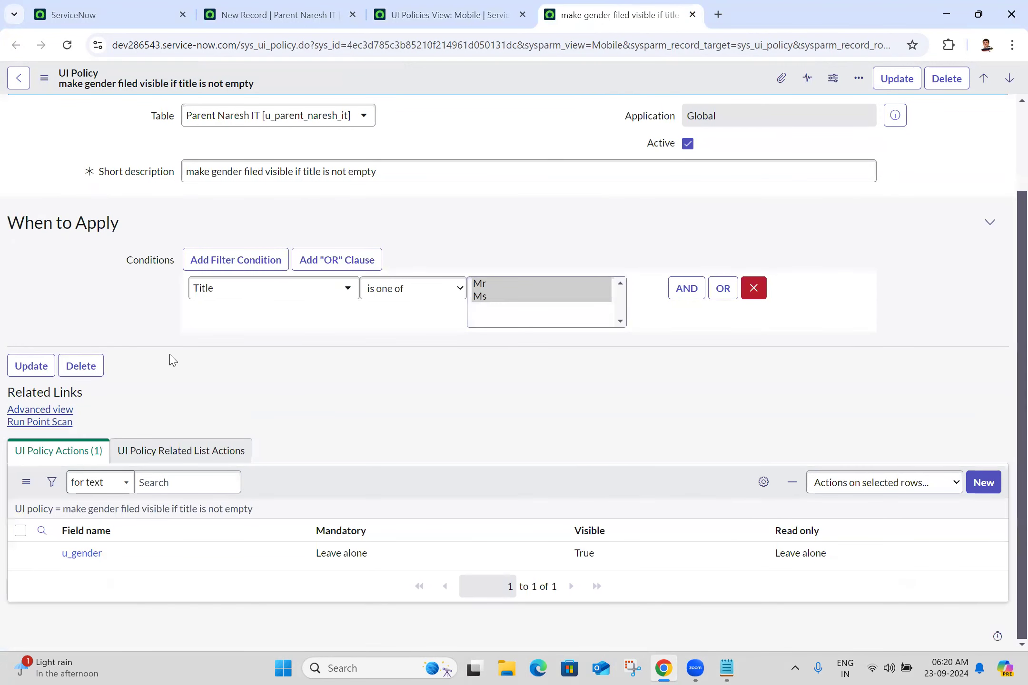
pyautogui.click(12, 410)
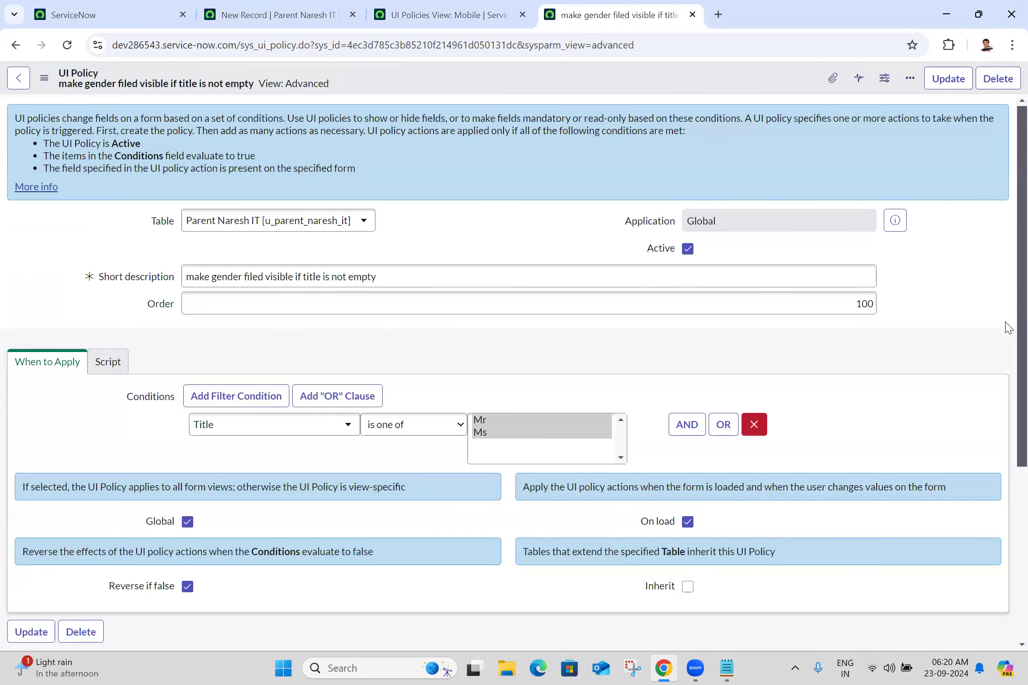
pyautogui.scroll(-5, 1008, 529)
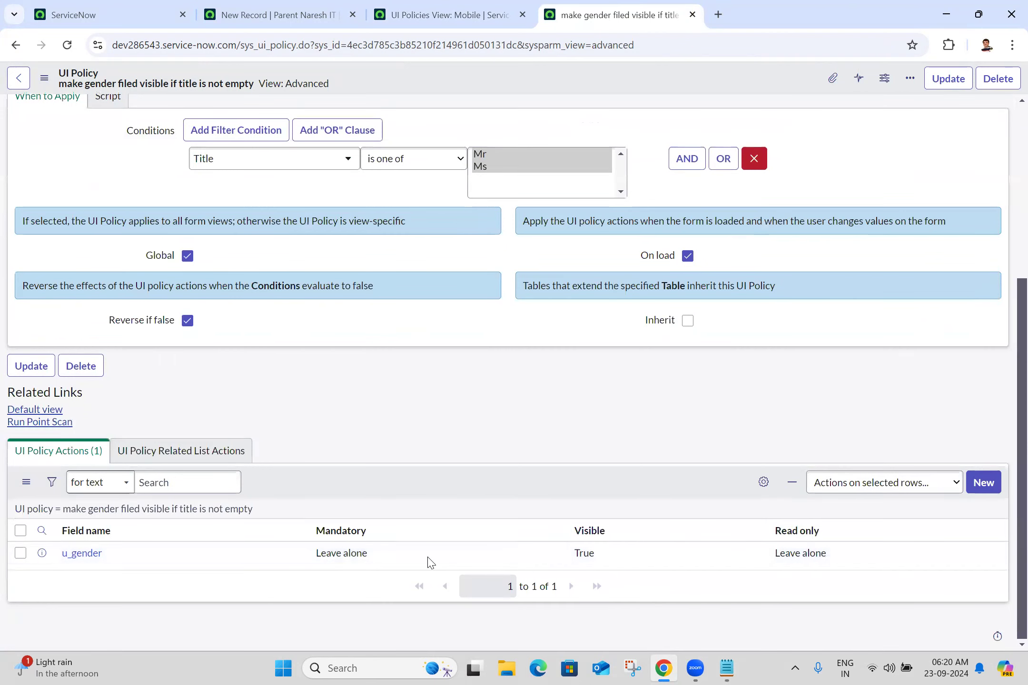
pyautogui.click(555, 557)
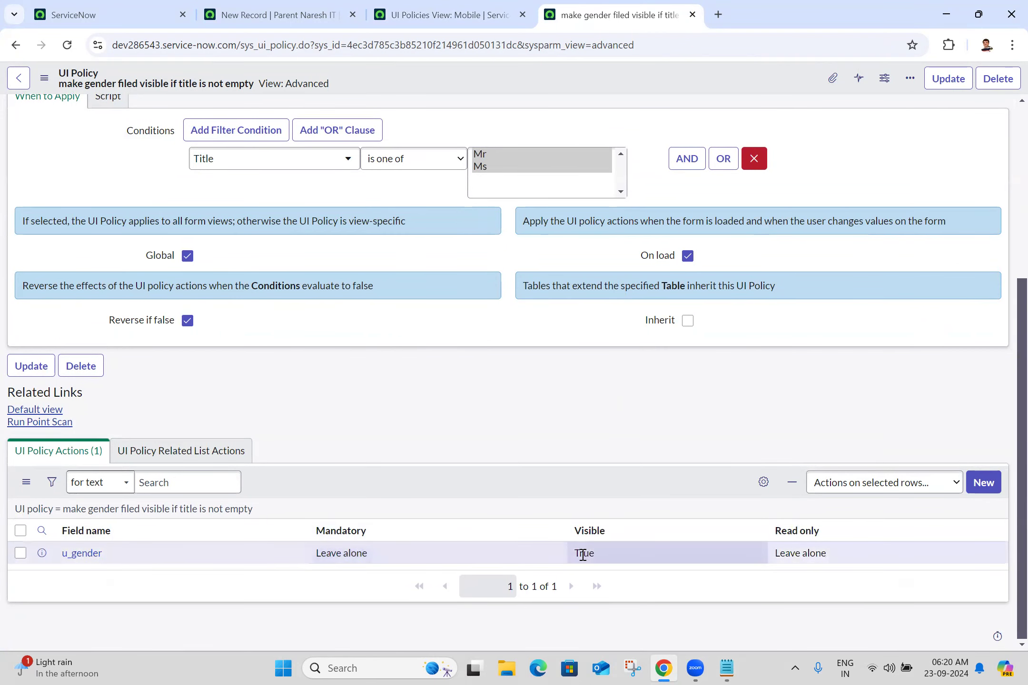
pyautogui.scroll(4, 1008, 268)
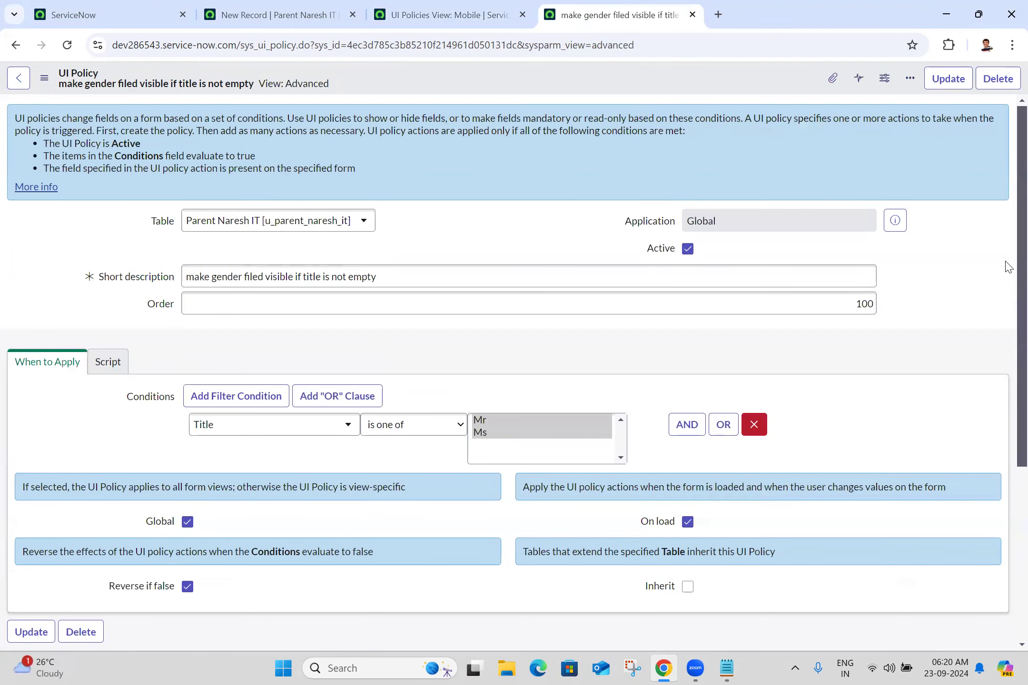
pyautogui.scroll(-3, 1008, 268)
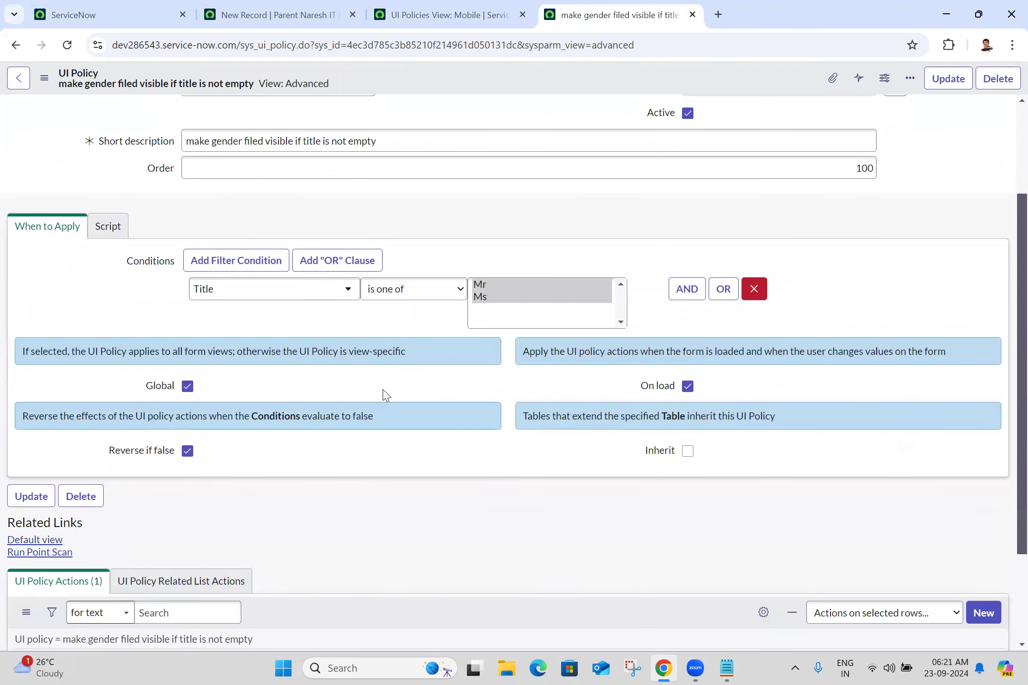
# Step: Make the gender UI policy view-specific to the Mobile view and save it
pyautogui.click(188, 386)
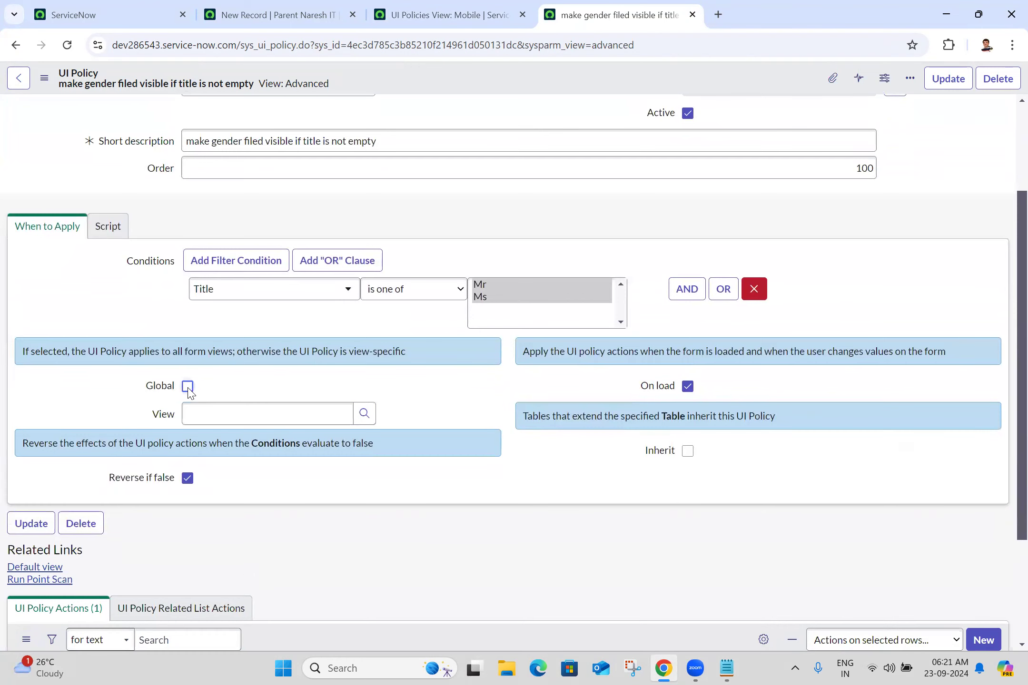
pyautogui.click(188, 386)
pyautogui.click(187, 387)
pyautogui.click(187, 386)
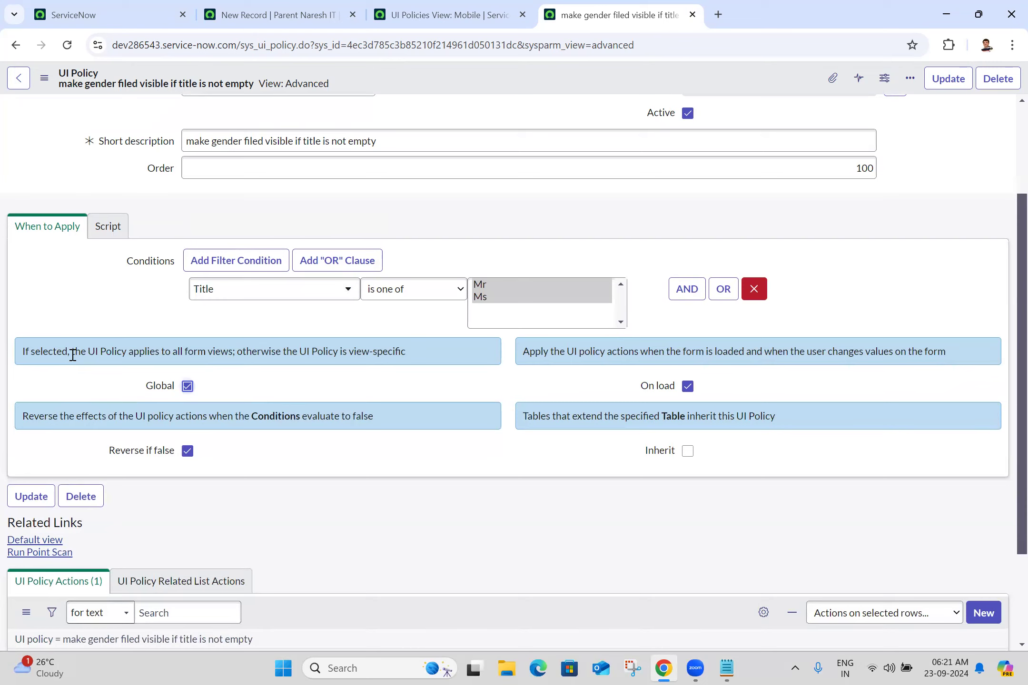
pyautogui.click(187, 387)
pyautogui.click(207, 419)
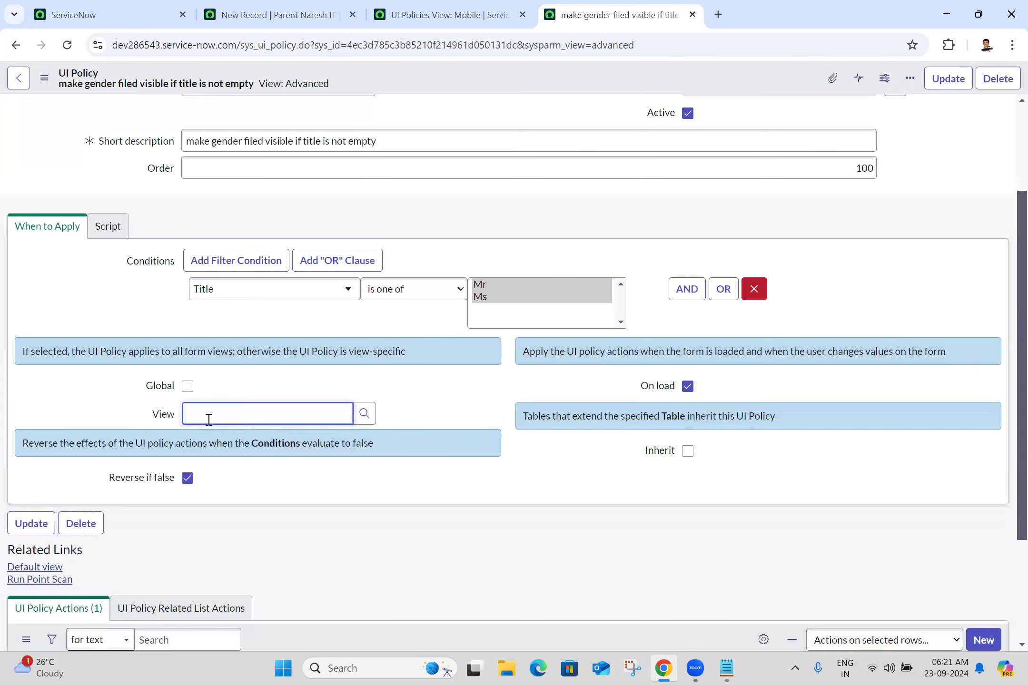
pyautogui.write('mobi')
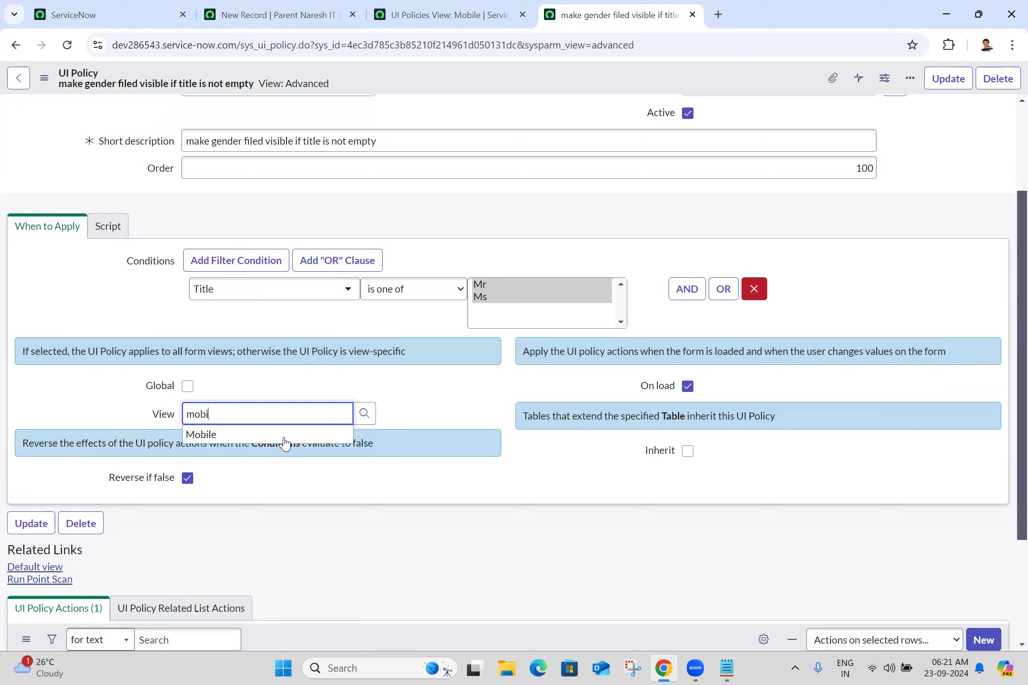
pyautogui.click(282, 438)
pyautogui.hotkey('ctrl', 'a')
pyautogui.press('BackSpace')
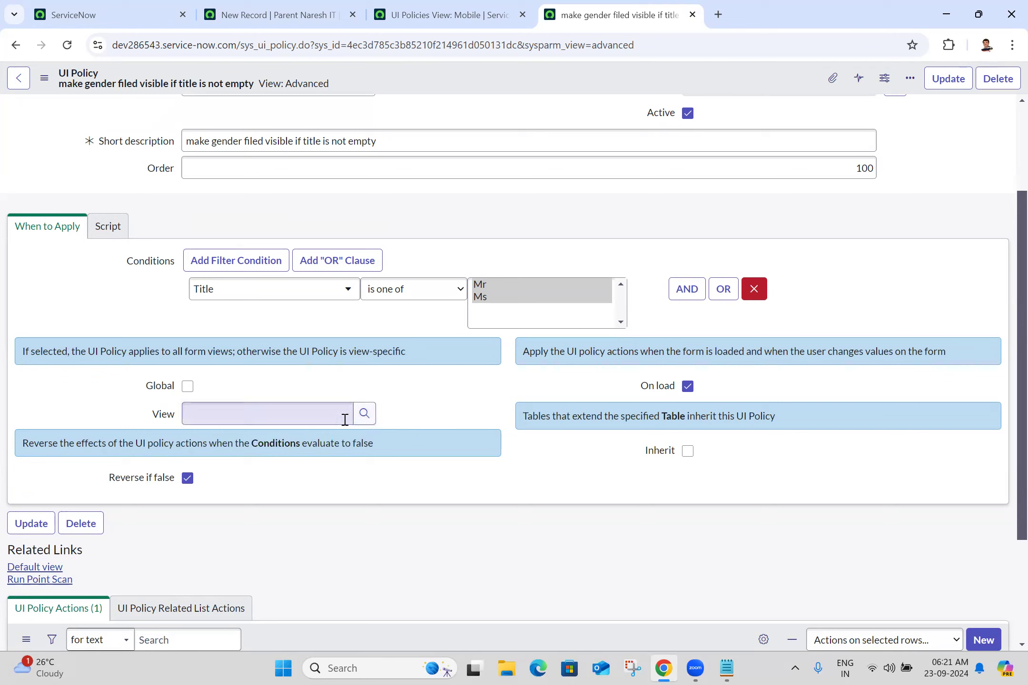
pyautogui.click(364, 415)
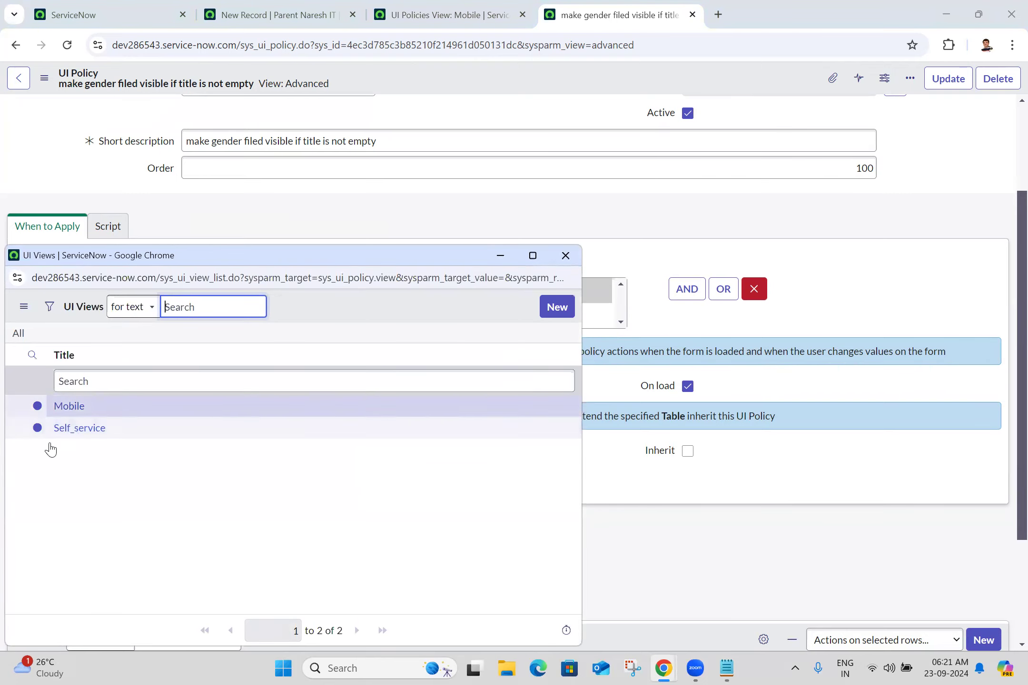
pyautogui.click(69, 406)
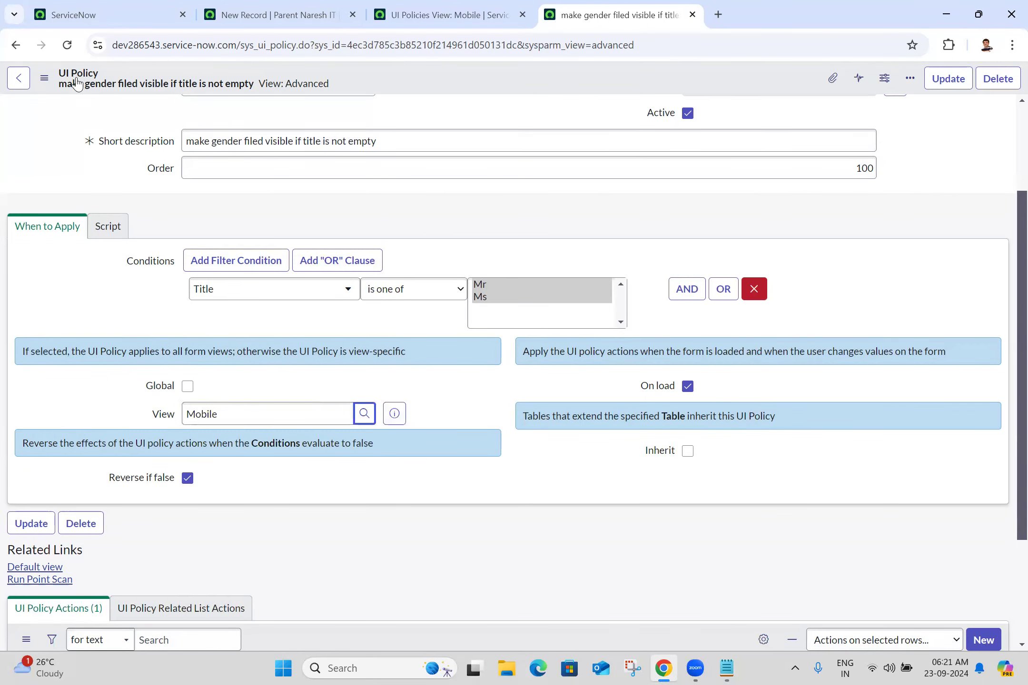
pyautogui.click(45, 77)
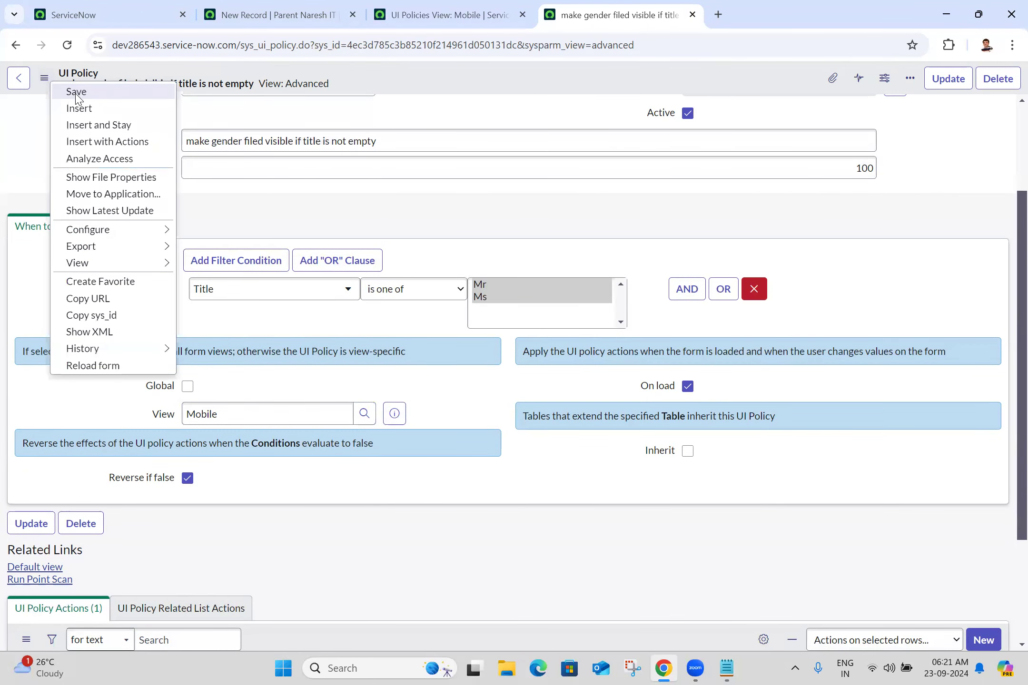
pyautogui.click(76, 93)
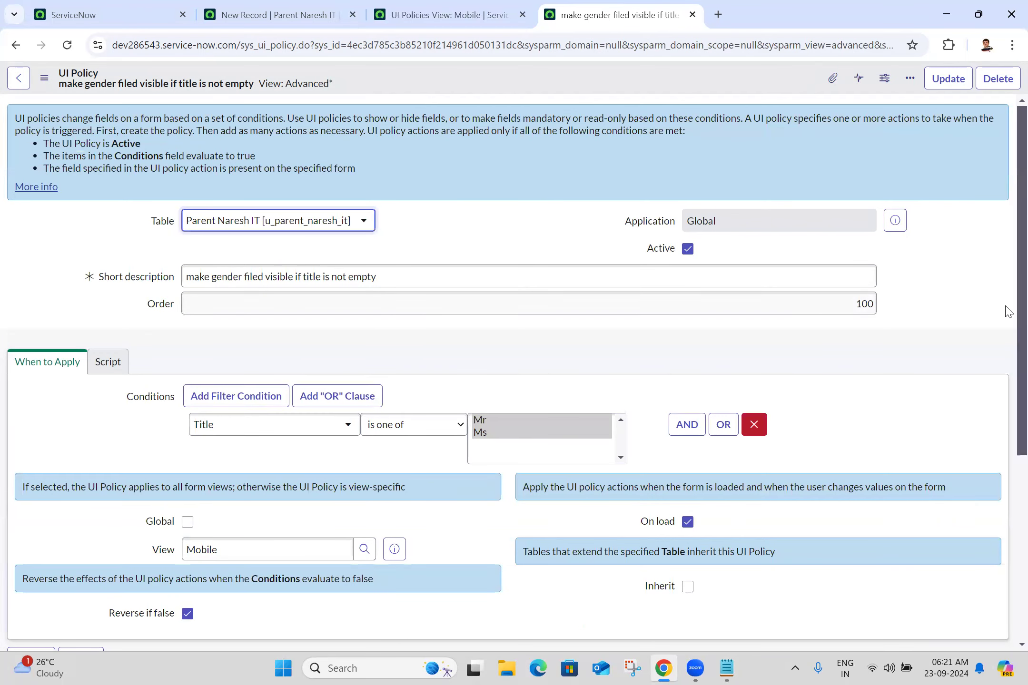
# Step: Switch to the unsaved new Parent Naresh IT record and close its tab
pyautogui.scroll(-3, 1005, 309)
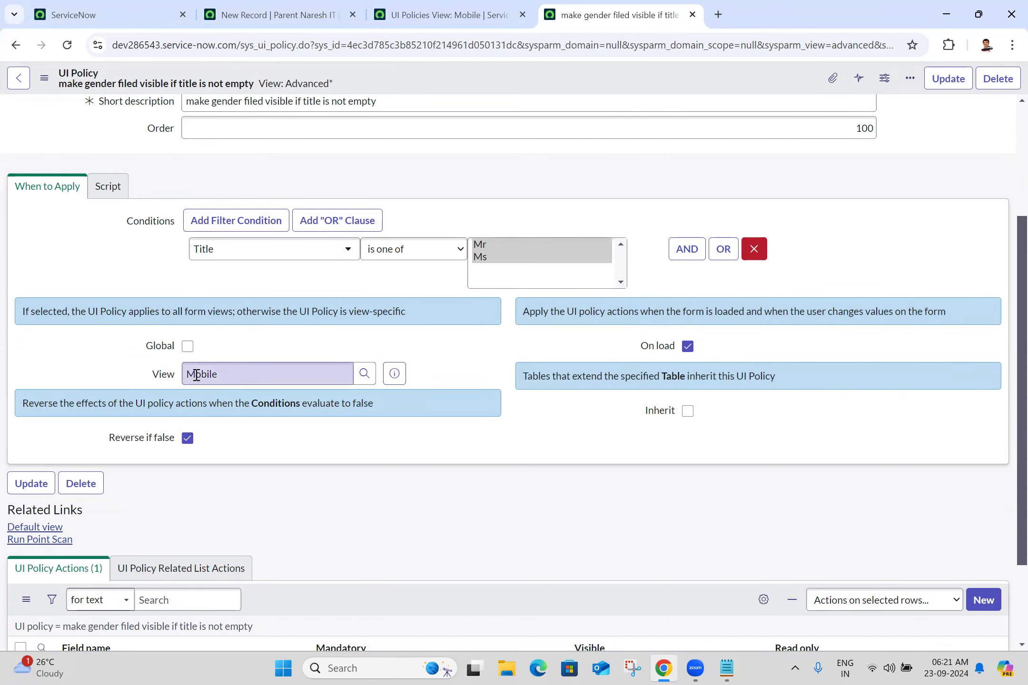
pyautogui.click(257, 10)
pyautogui.click(352, 15)
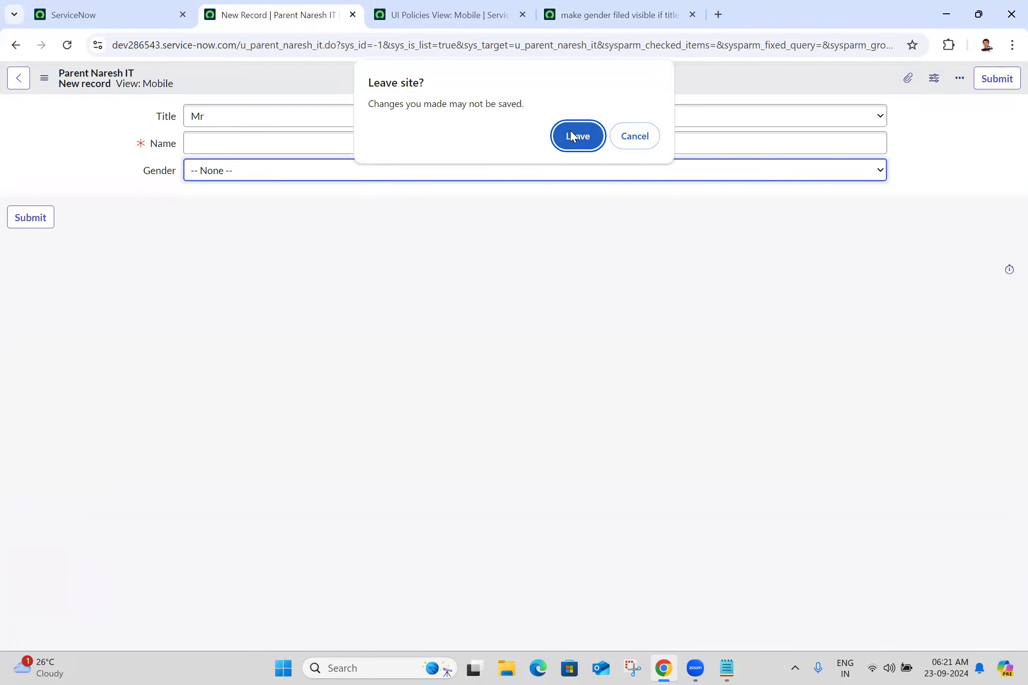
# Step: Leave the unsaved record and open the Parent Naresh ITs list in a new tab
pyautogui.click(584, 138)
pyautogui.click(68, 5)
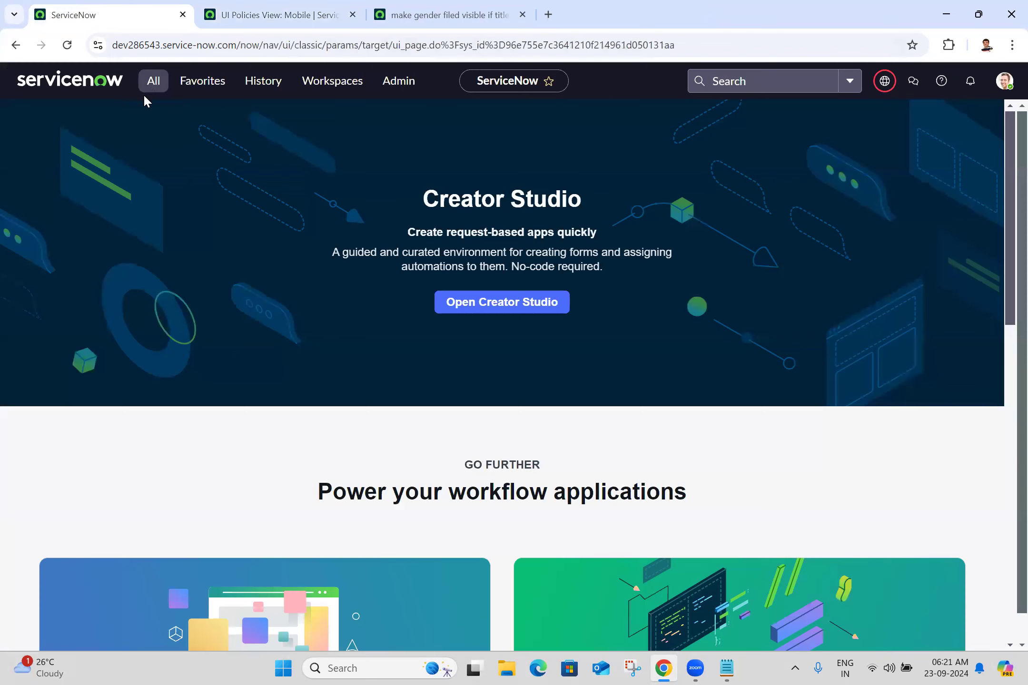
pyautogui.click(153, 82)
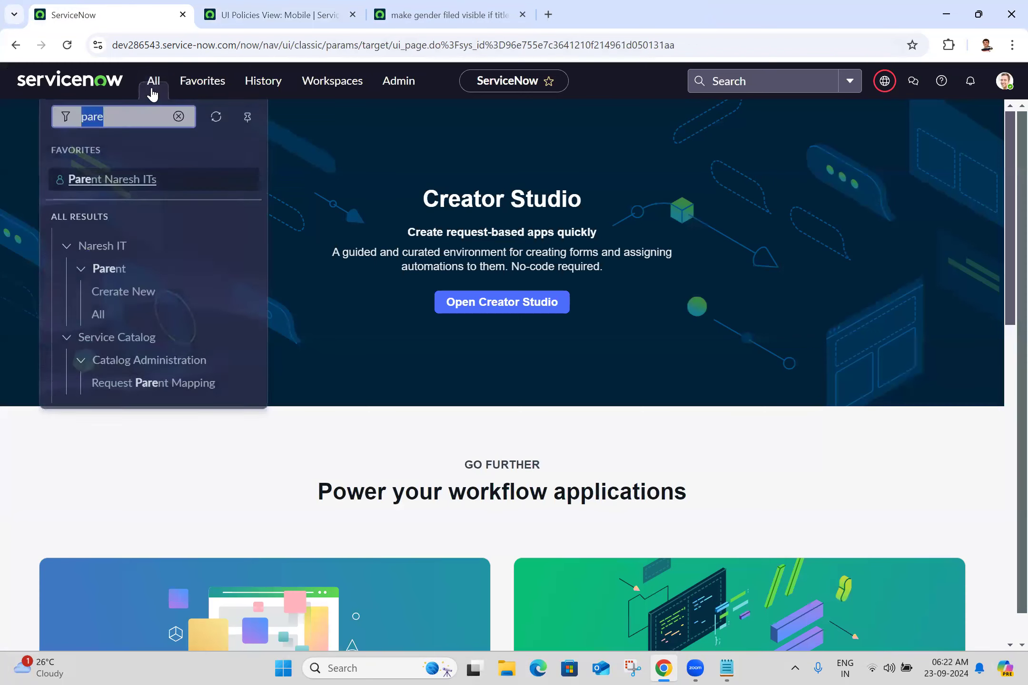
pyautogui.middleClick(138, 176)
pyautogui.click(299, 5)
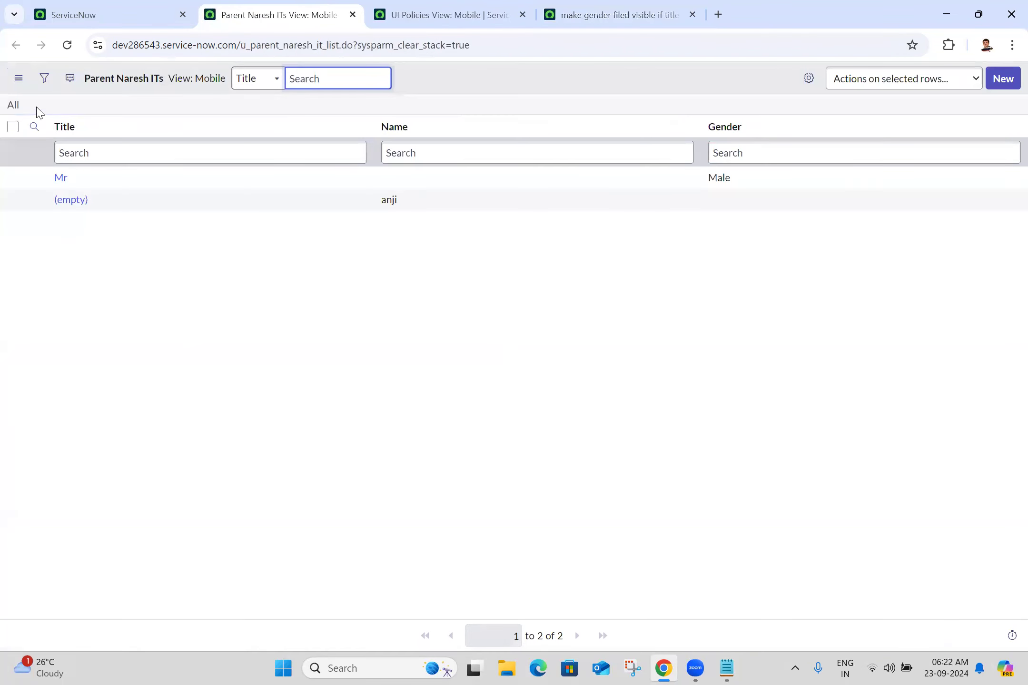
# Step: Switch the list to the Default view and start a new Parent Naresh IT record
pyautogui.click(19, 77)
pyautogui.moveTo(61, 91)
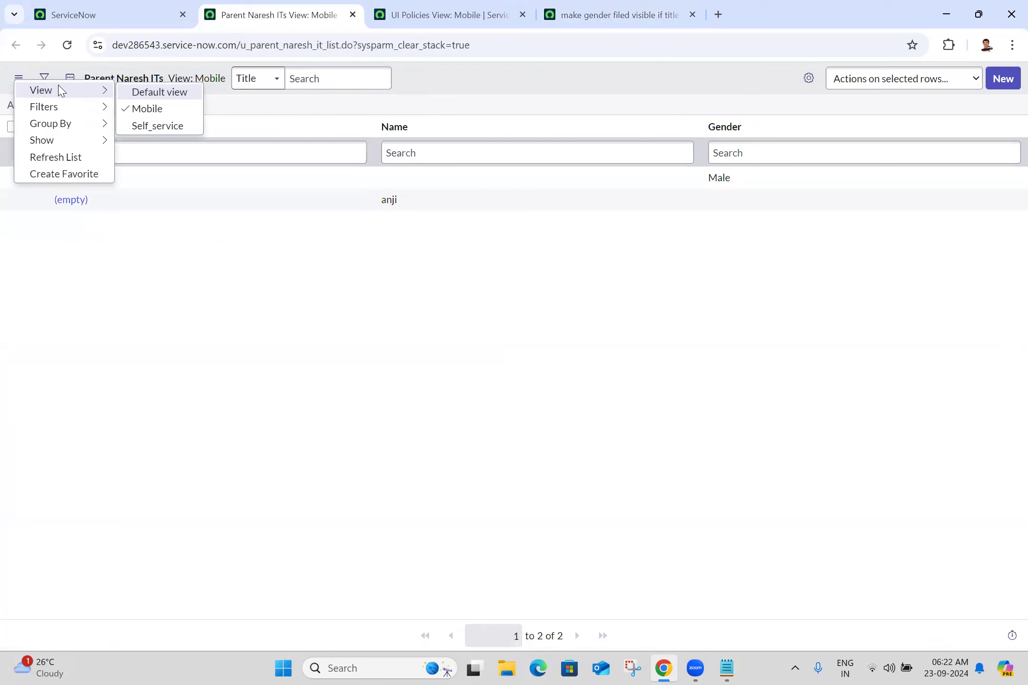
pyautogui.click(155, 98)
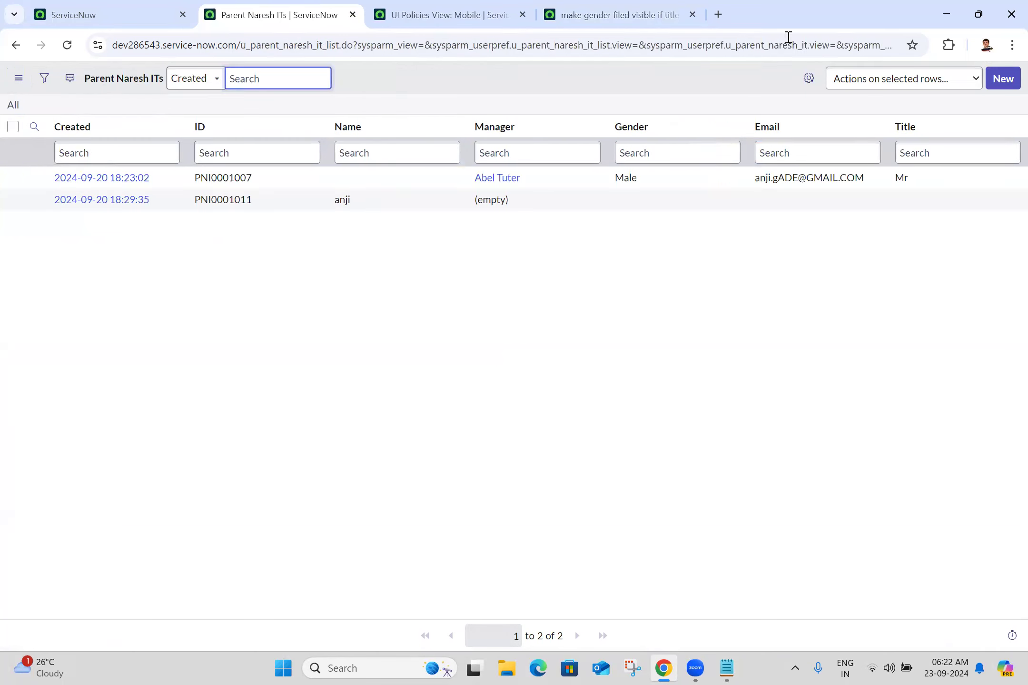
pyautogui.click(1003, 80)
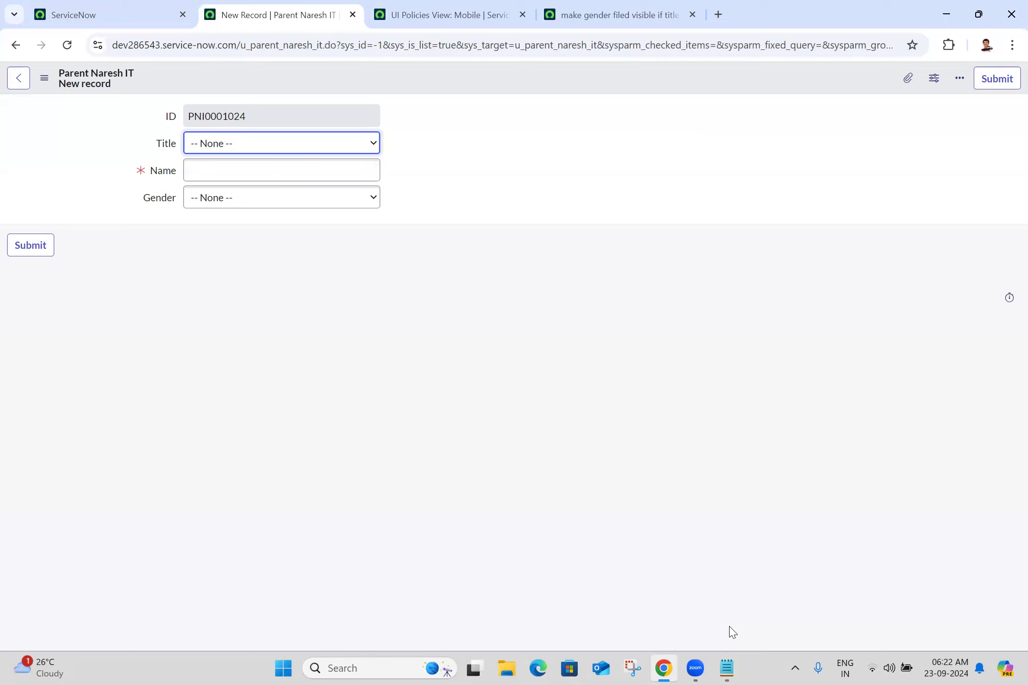
pyautogui.click(730, 628)
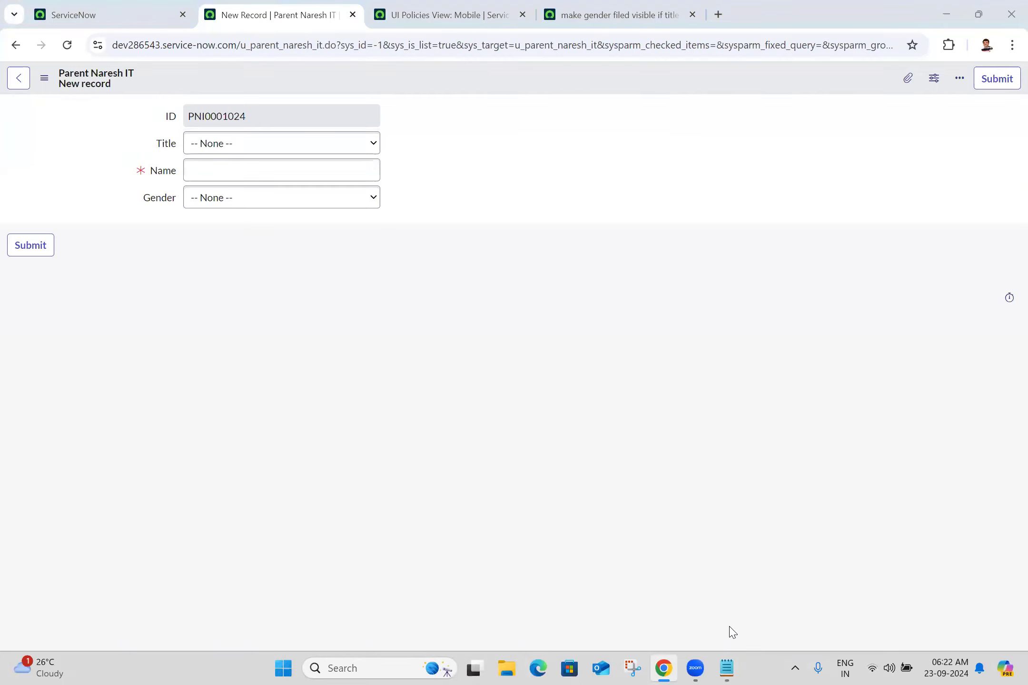
# Step: Open the Parent Naresh ITs list from the Parent navigator entry in a new tab
pyautogui.click(173, 6)
pyautogui.click(154, 81)
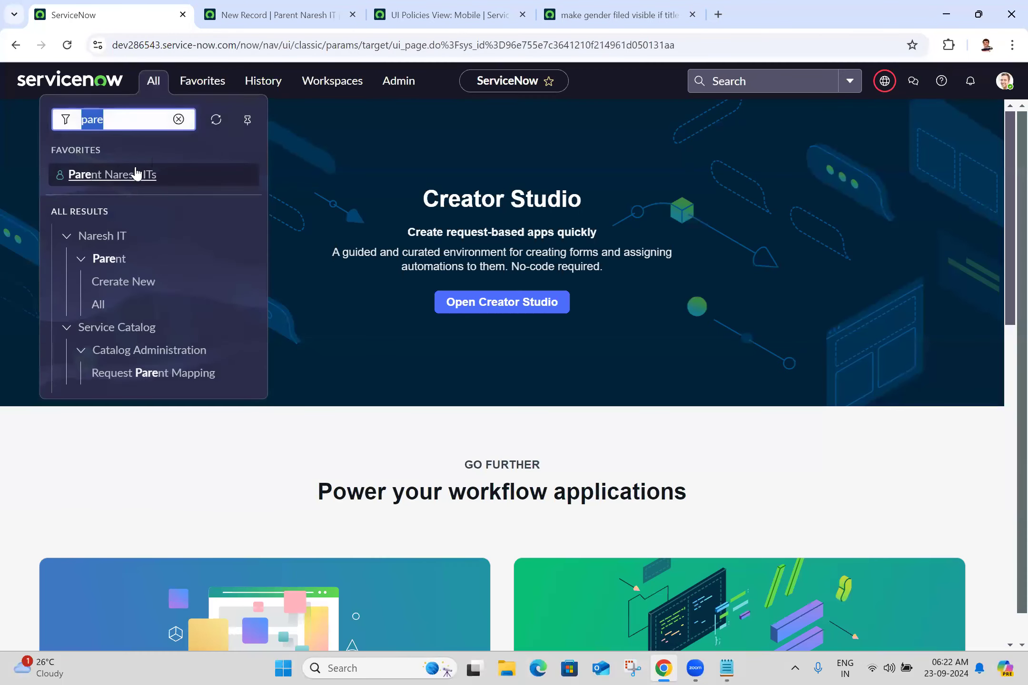
pyautogui.click(132, 181)
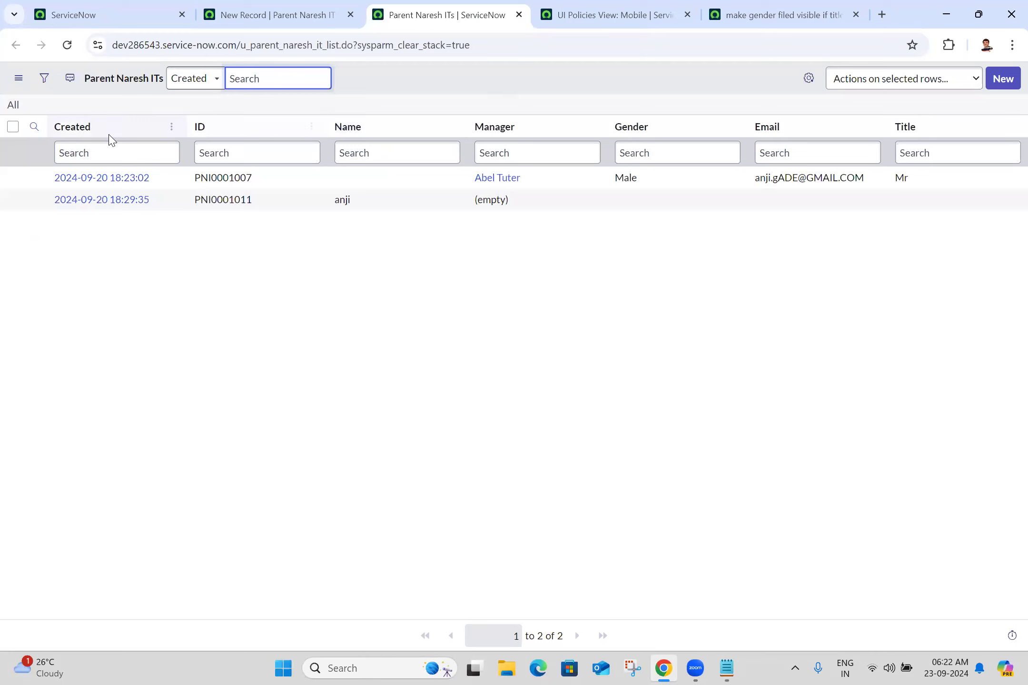
# Step: Switch the list to the Self_service view and start a new record showing Gender with Title None
pyautogui.click(18, 78)
pyautogui.moveTo(96, 90)
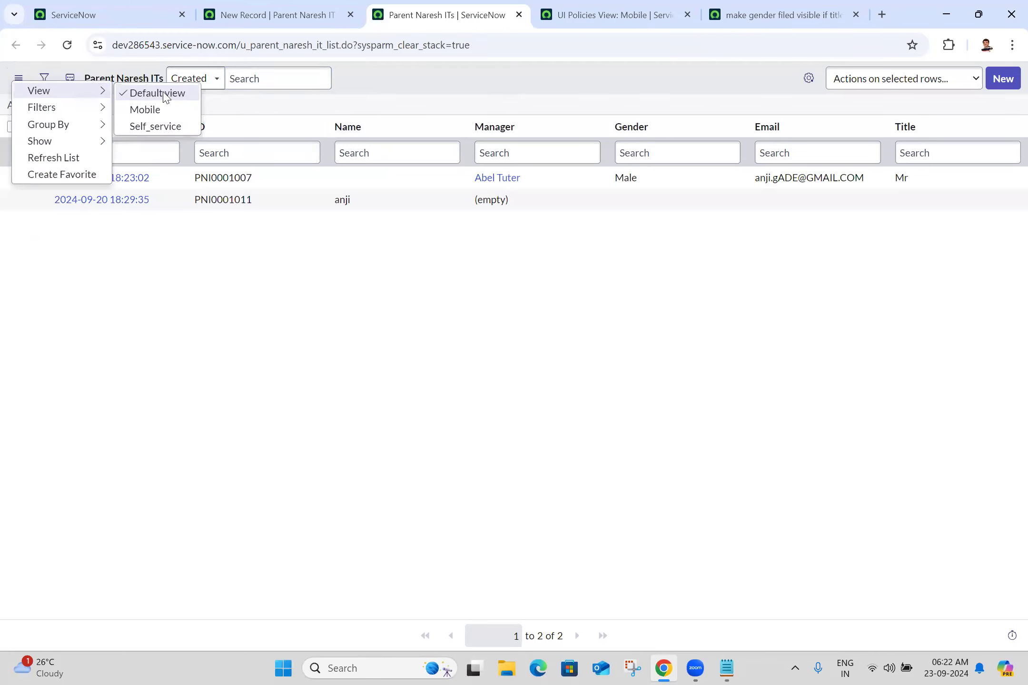
pyautogui.click(157, 126)
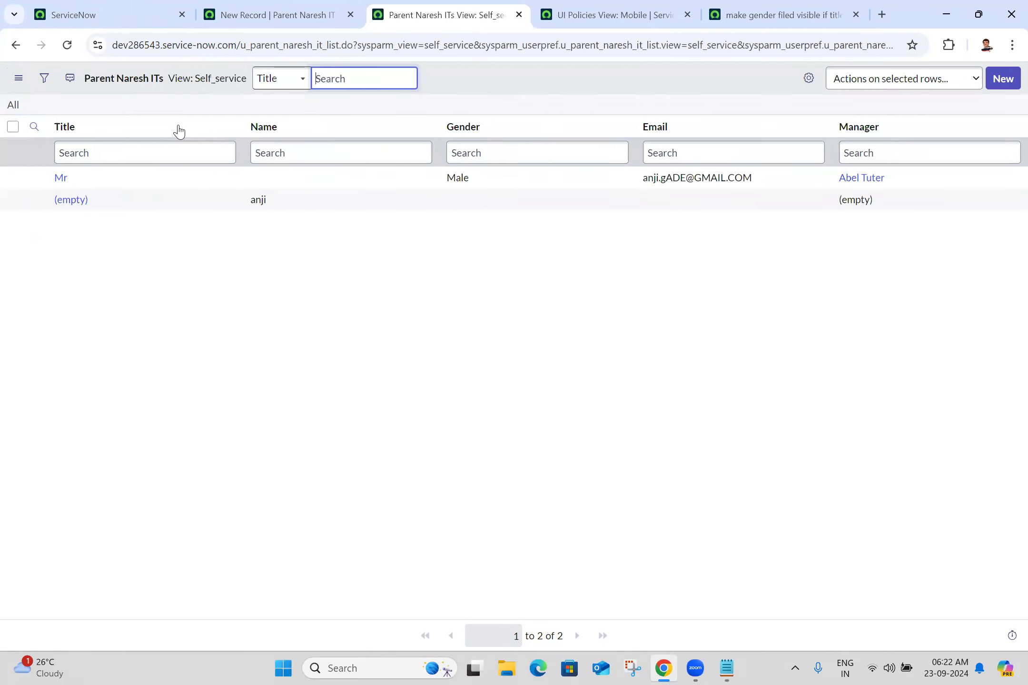
pyautogui.click(1008, 79)
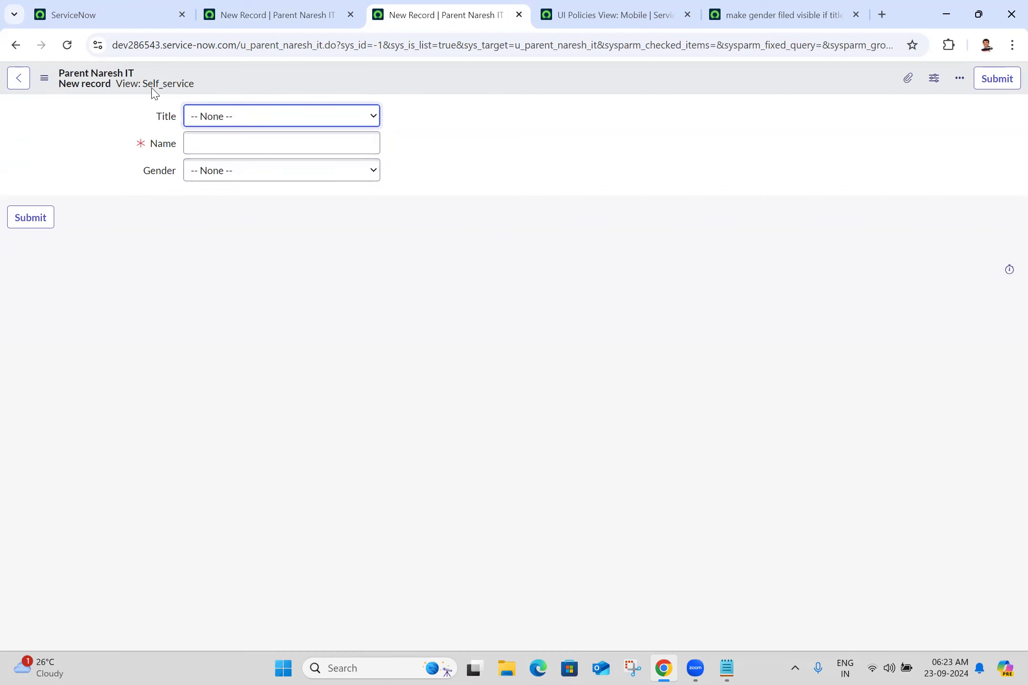
pyautogui.click(149, 9)
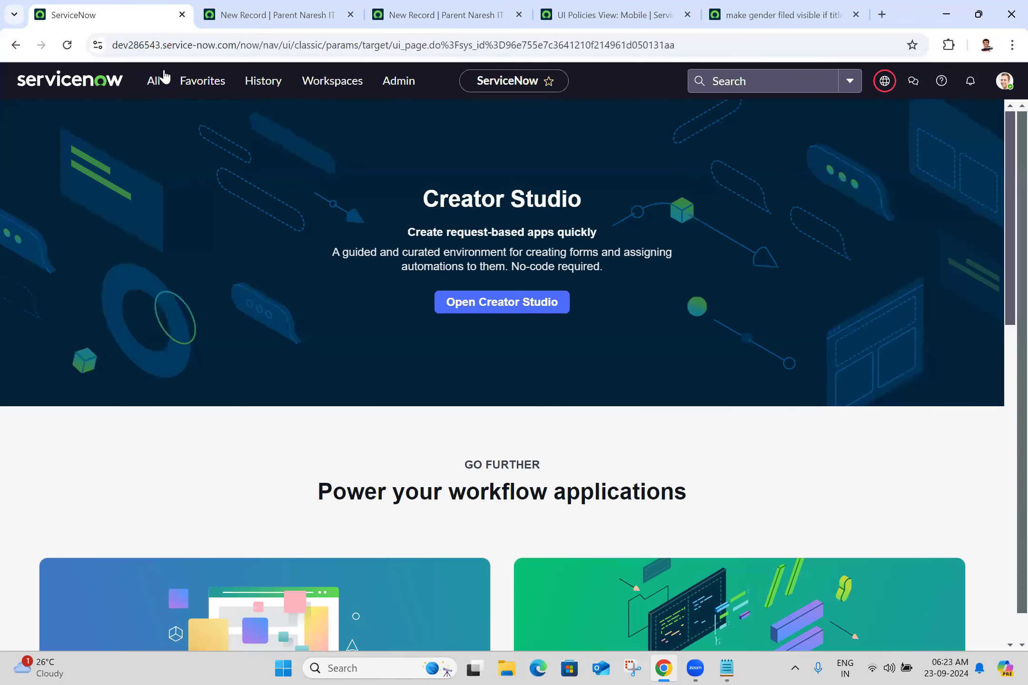
# Step: Open the Parent Naresh ITs list in a new tab and switch it to the Mobile view
pyautogui.click(153, 81)
pyautogui.middleClick(131, 177)
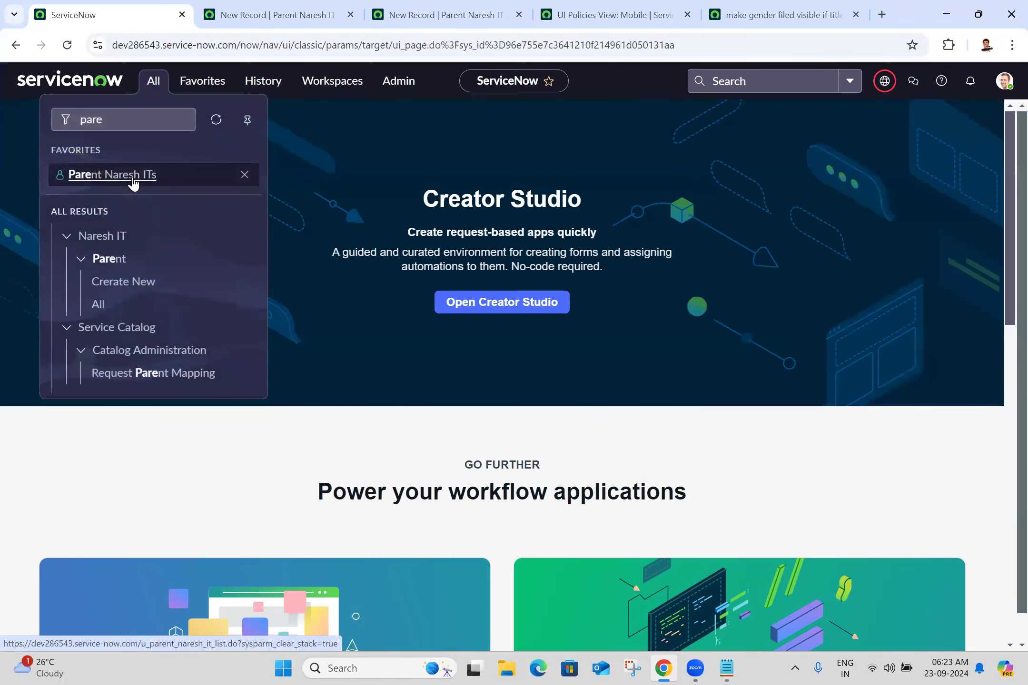
pyautogui.click(519, 14)
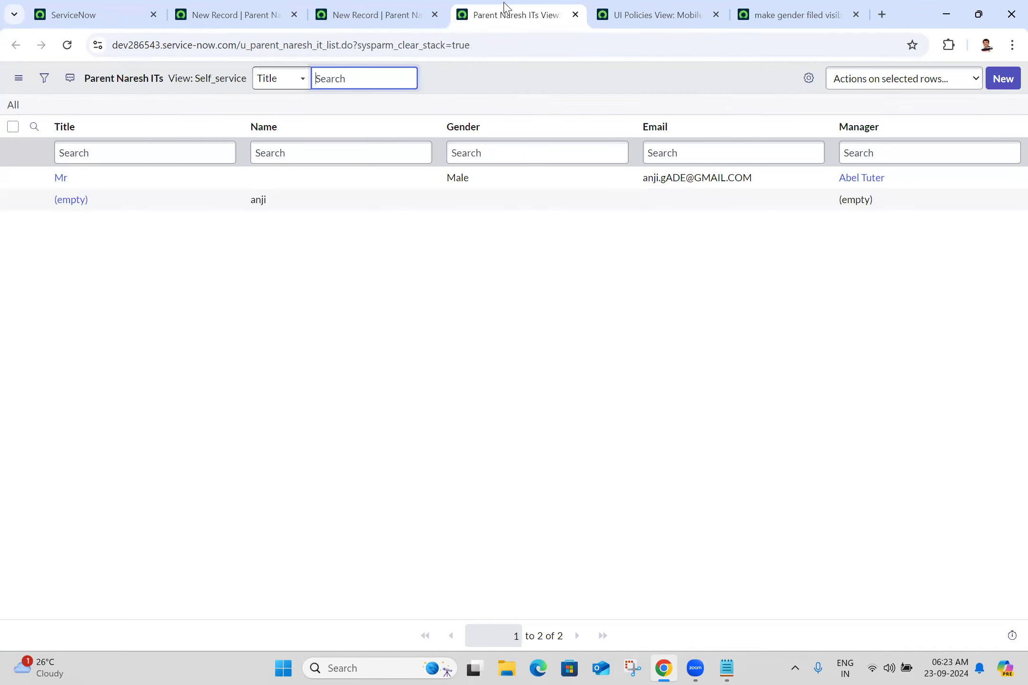
pyautogui.click(15, 79)
pyautogui.moveTo(88, 100)
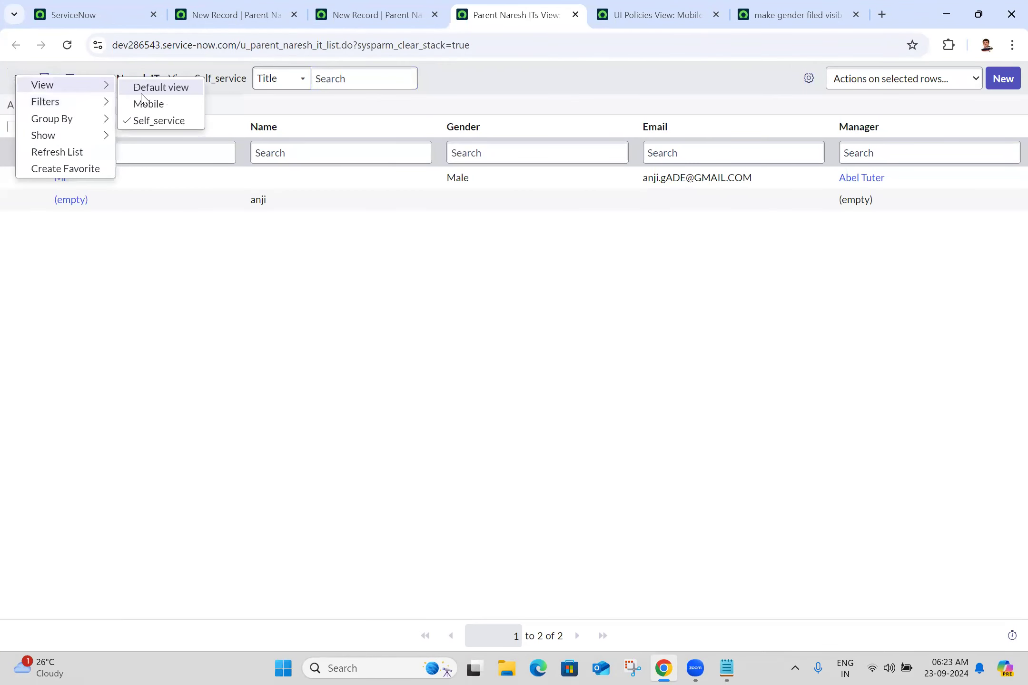
pyautogui.click(143, 104)
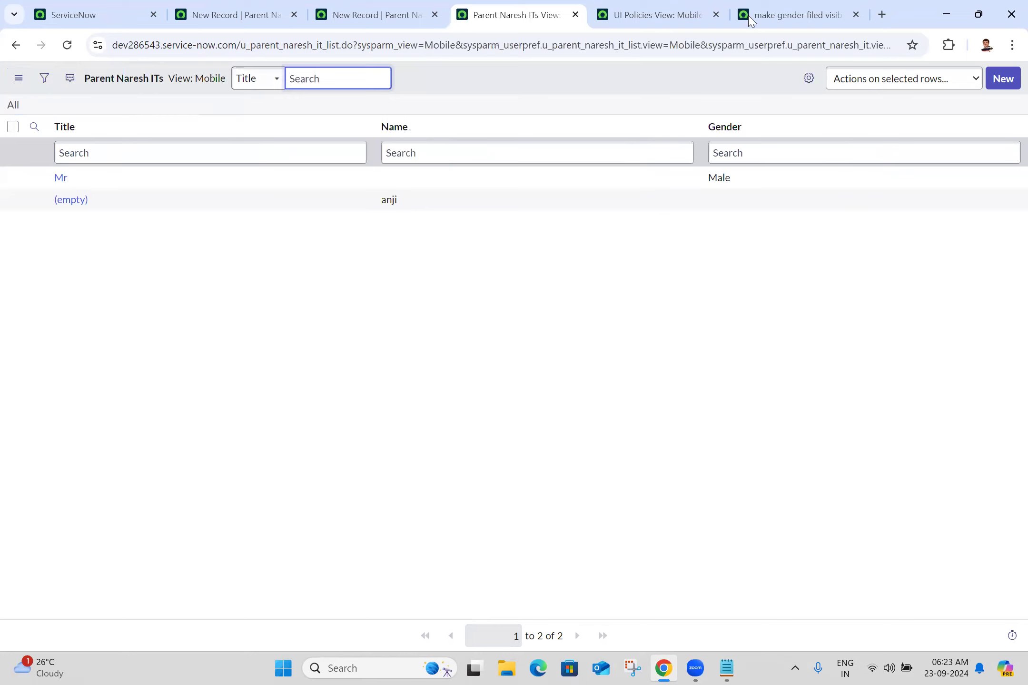
# Step: Start a new Mobile-view record and set Title to Mr, revealing the Gender field
pyautogui.click(1007, 78)
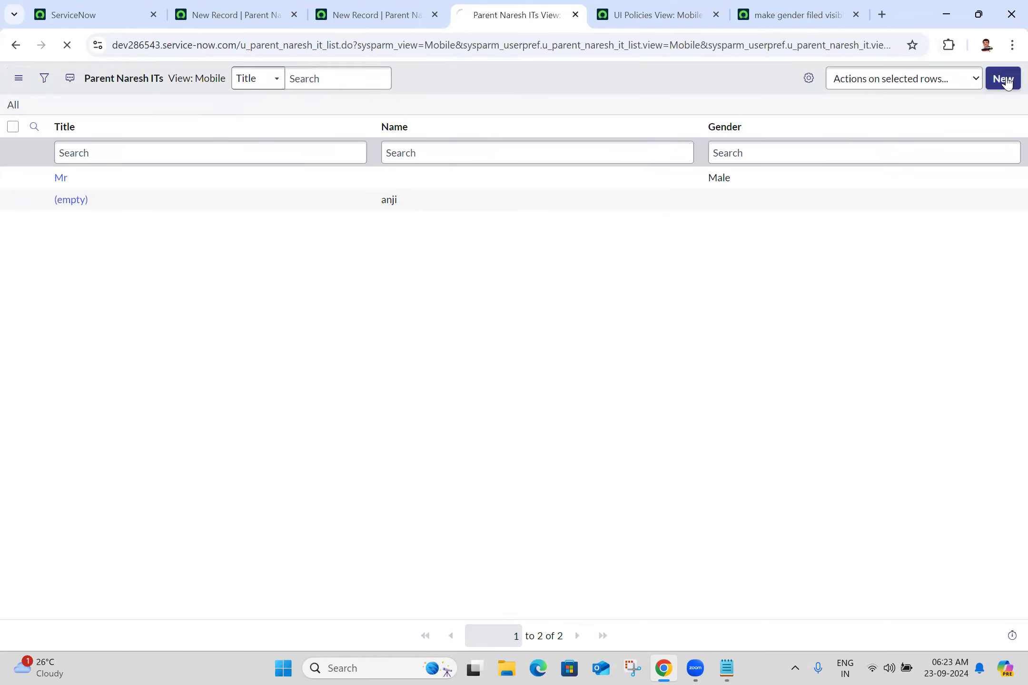
pyautogui.click(211, 118)
pyautogui.click(93, 121)
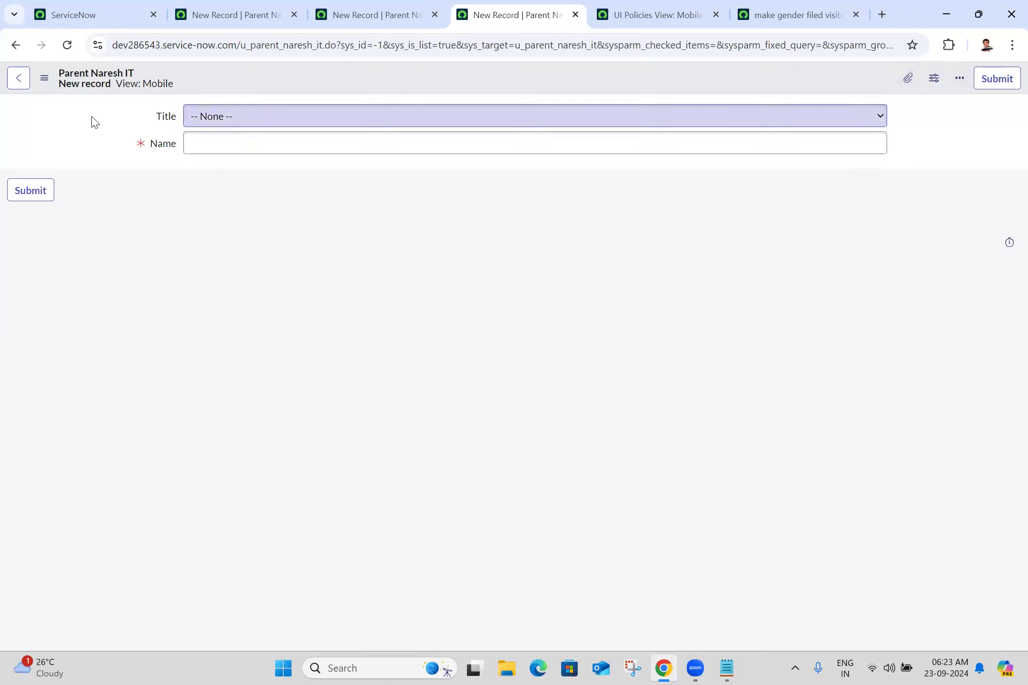
pyautogui.click(283, 126)
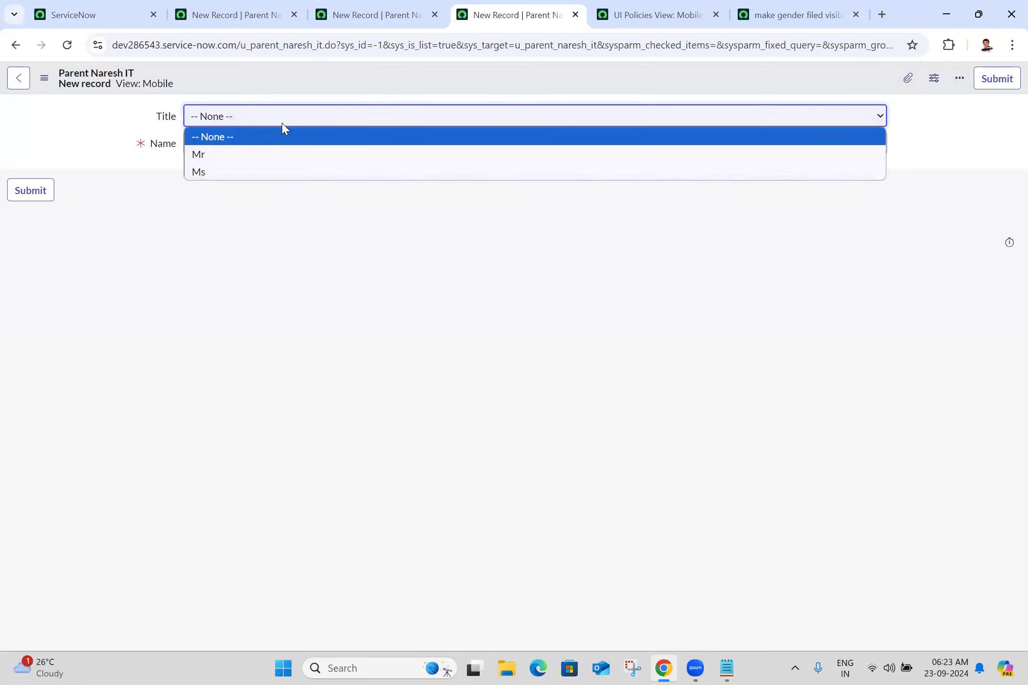
pyautogui.click(239, 155)
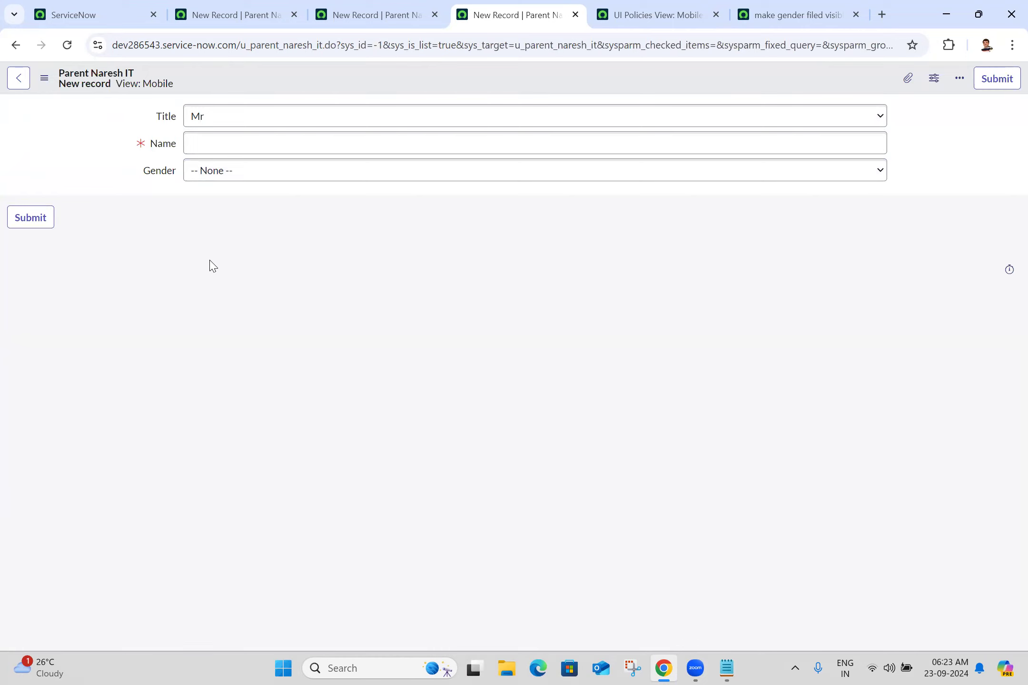
# Step: Return to the Mobile-only Gender UI policy record and review it
pyautogui.click(655, 8)
pyautogui.click(748, 7)
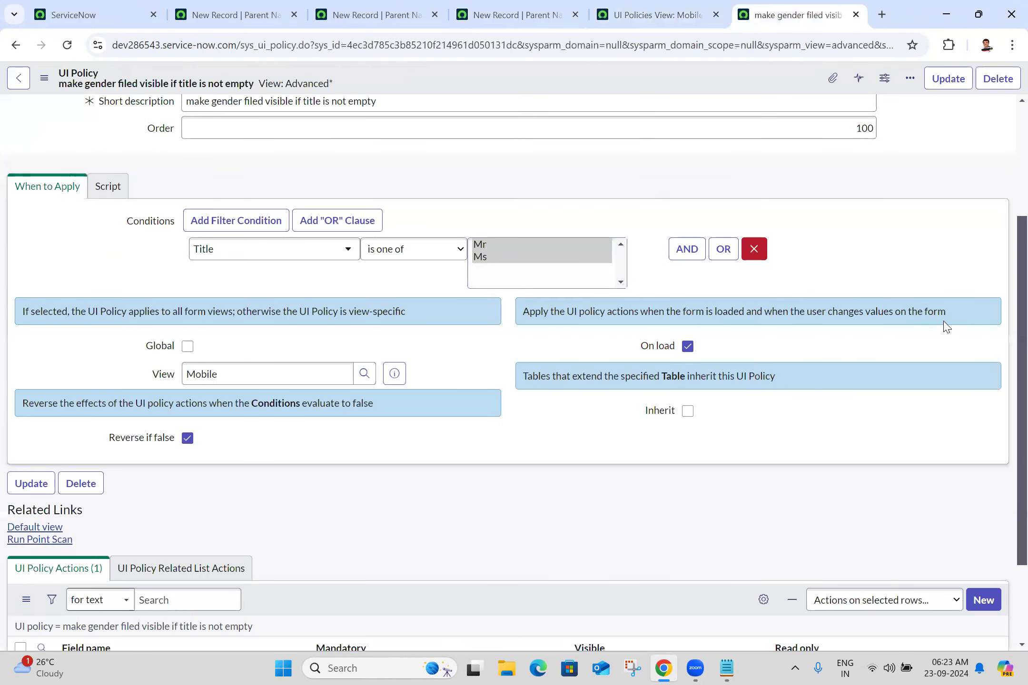
pyautogui.scroll(-3, 1005, 314)
pyautogui.scroll(5, 1006, 472)
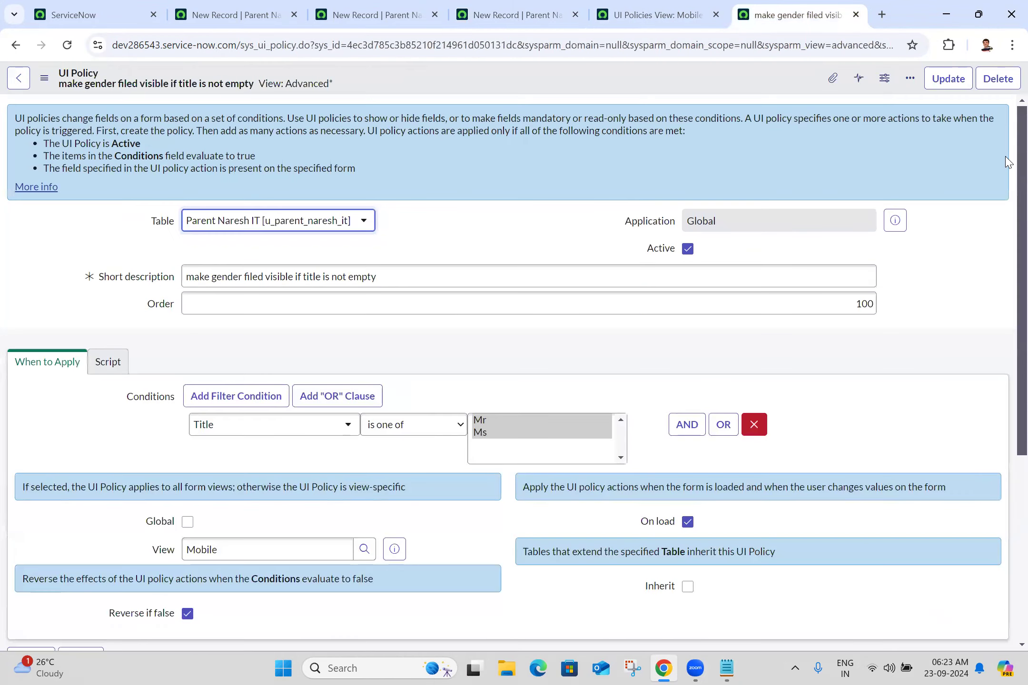
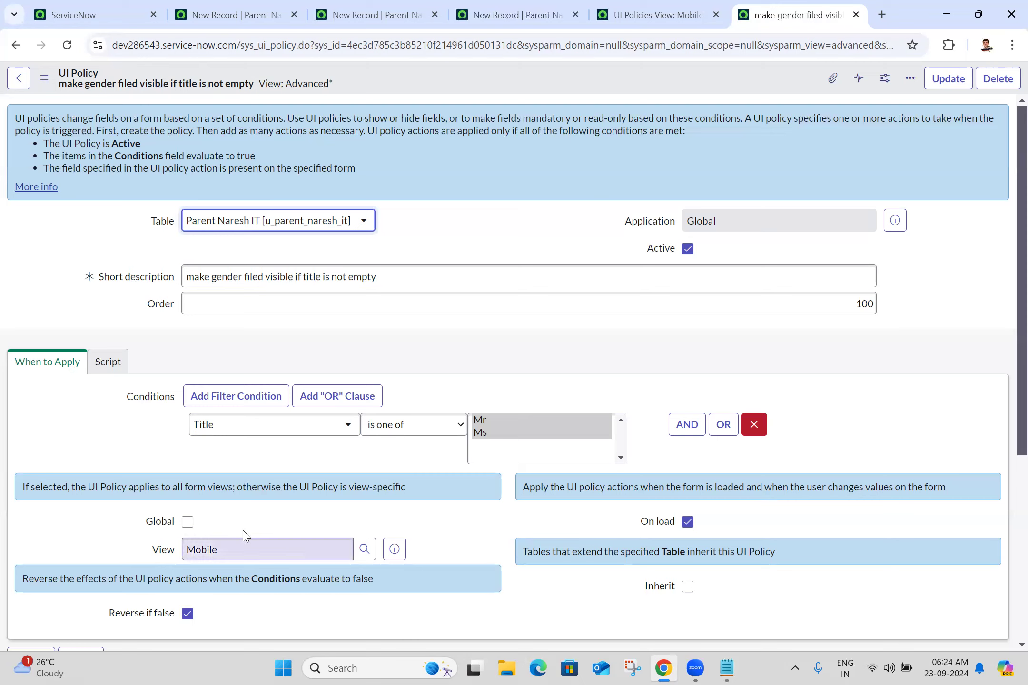
# Step: Remove the Mobile view from the gender-visibility UI policy, mark it Global, and save
pyautogui.click(621, 636)
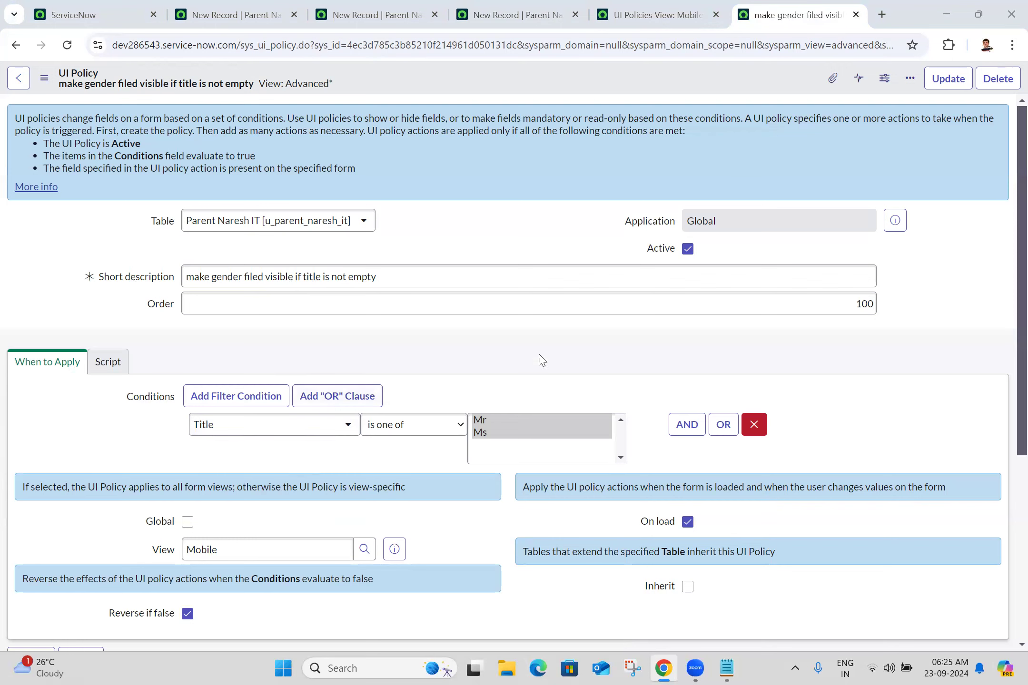
pyautogui.scroll(-3, 1008, 314)
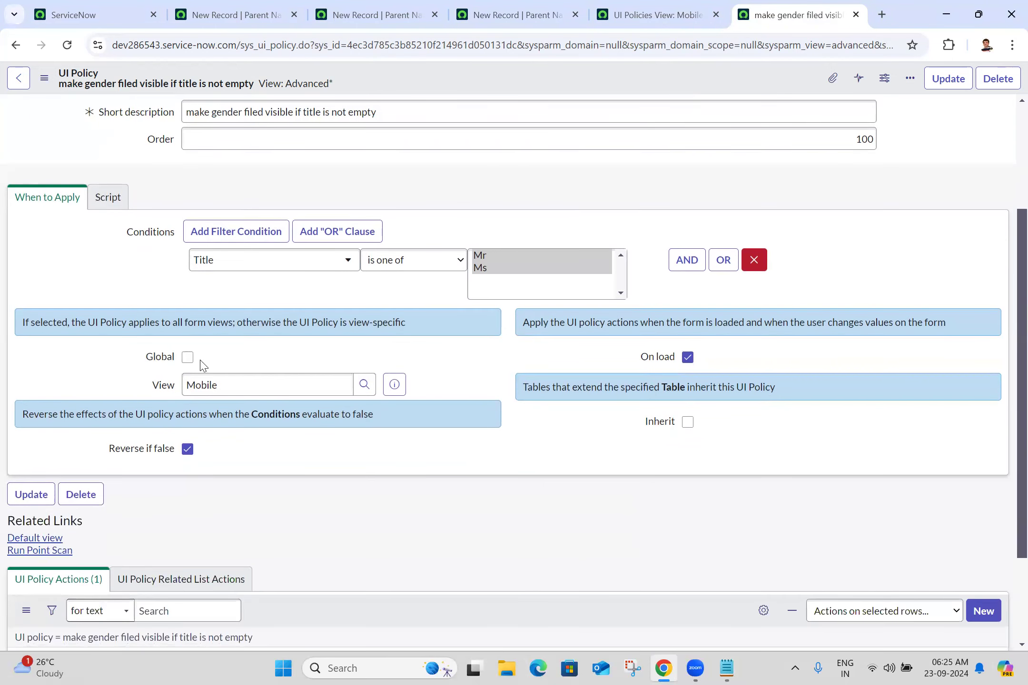
pyautogui.click(231, 380)
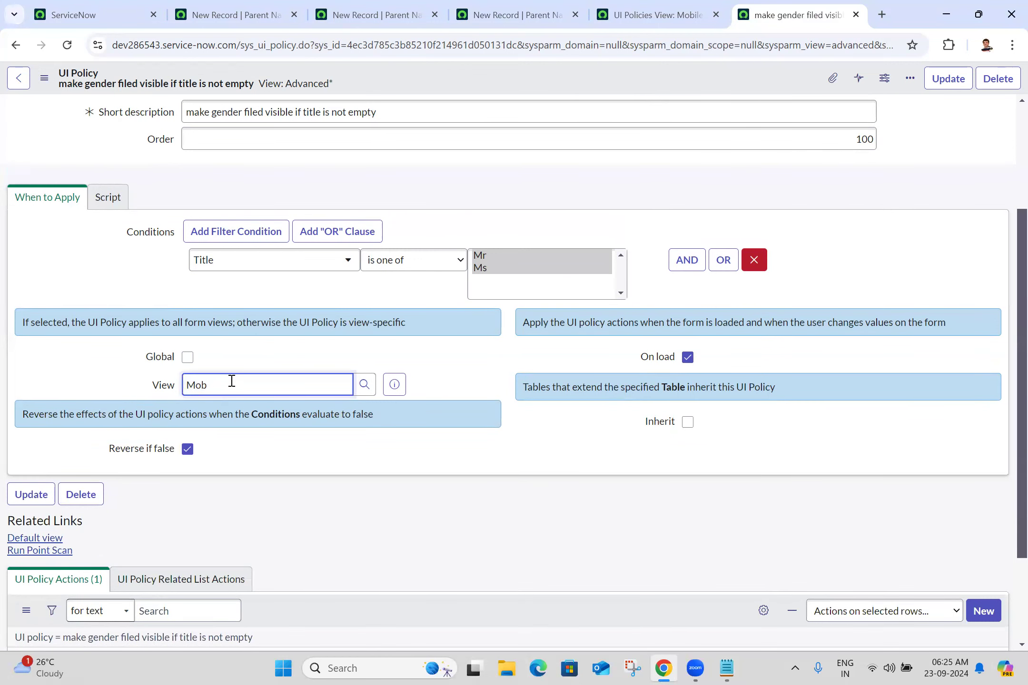
pyautogui.click(187, 357)
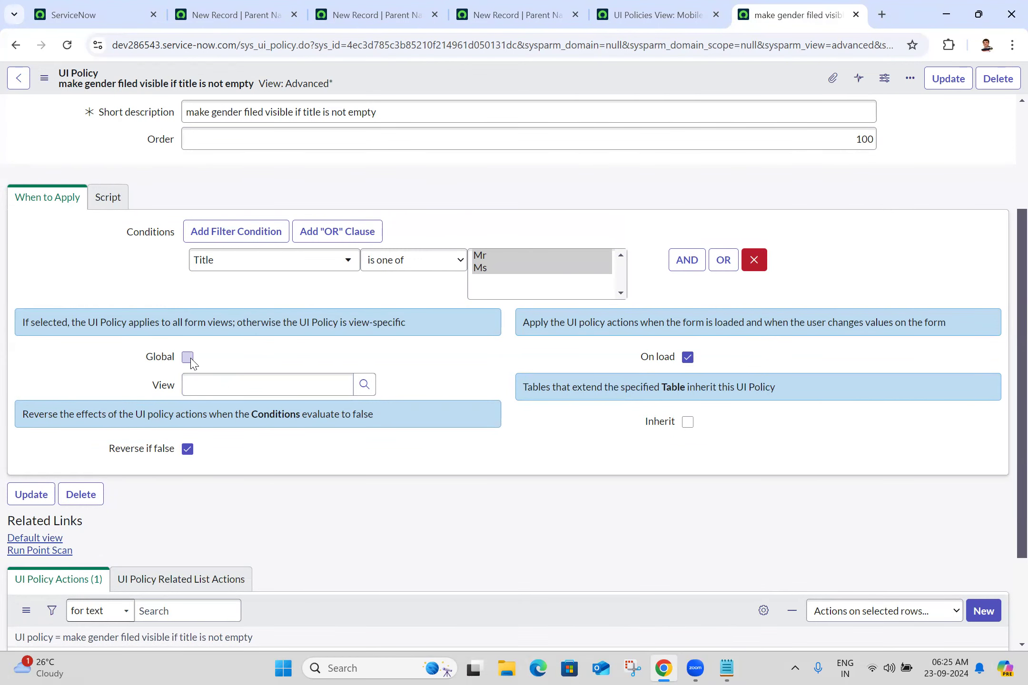
pyautogui.click(38, 78)
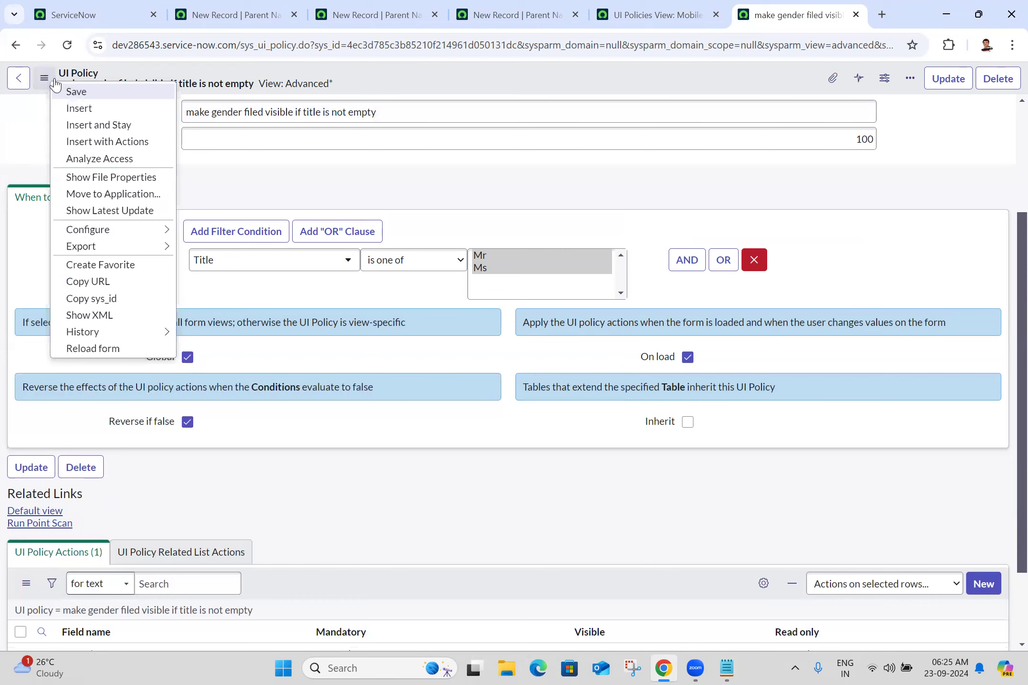
pyautogui.click(78, 94)
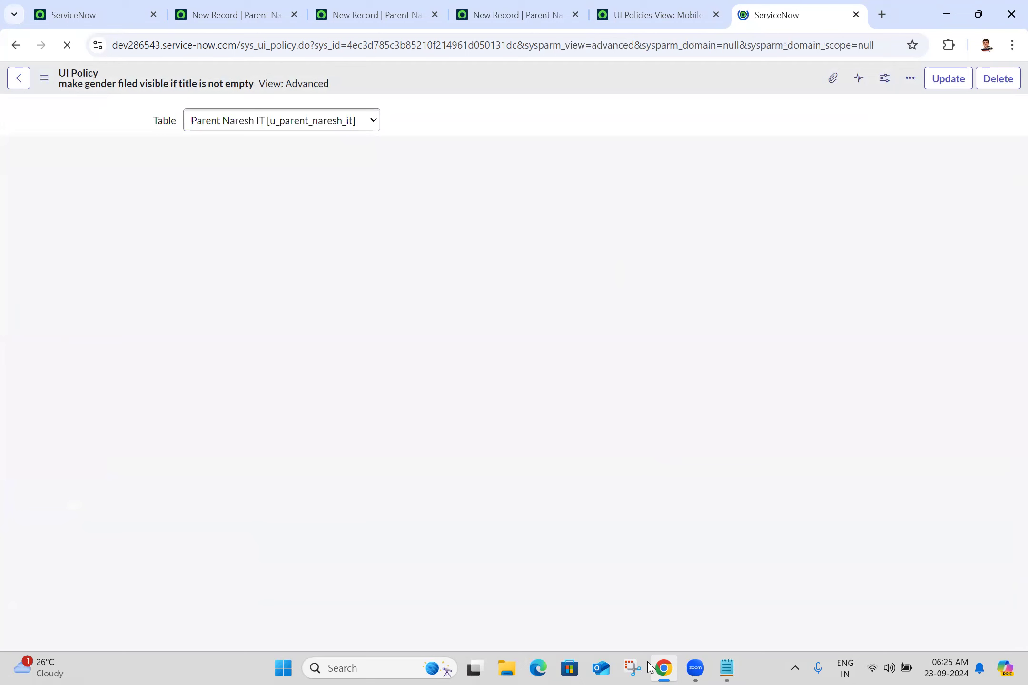
# Step: Close all tabs to the right of the first ServiceNow tab, leaving unsaved changes
pyautogui.click(83, 13)
pyautogui.rightClick(85, 6)
pyautogui.click(171, 273)
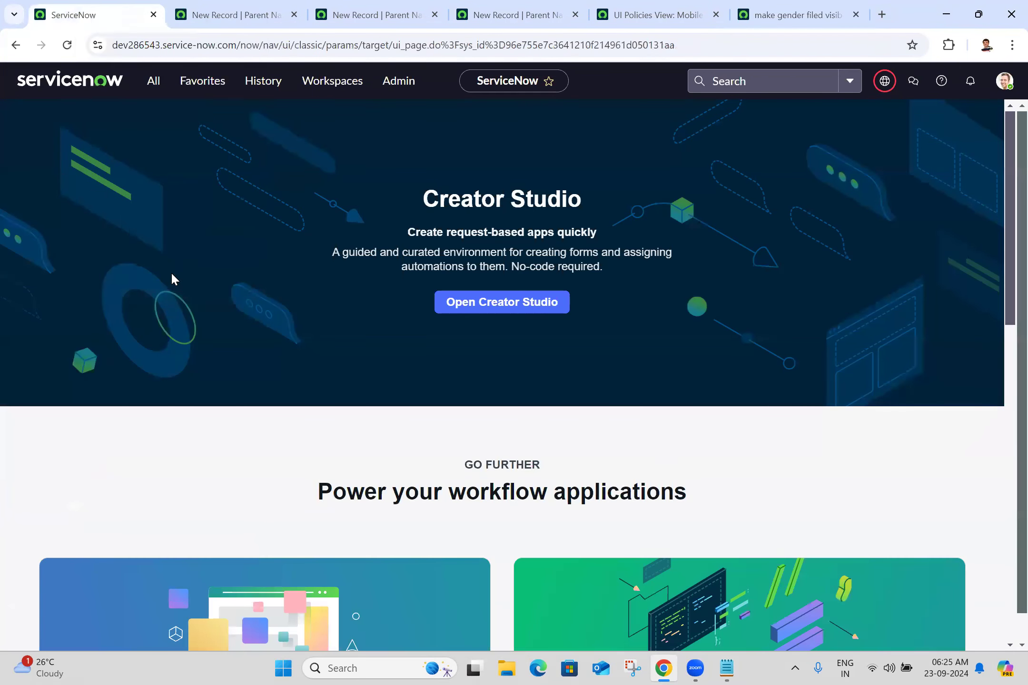
pyautogui.click(590, 138)
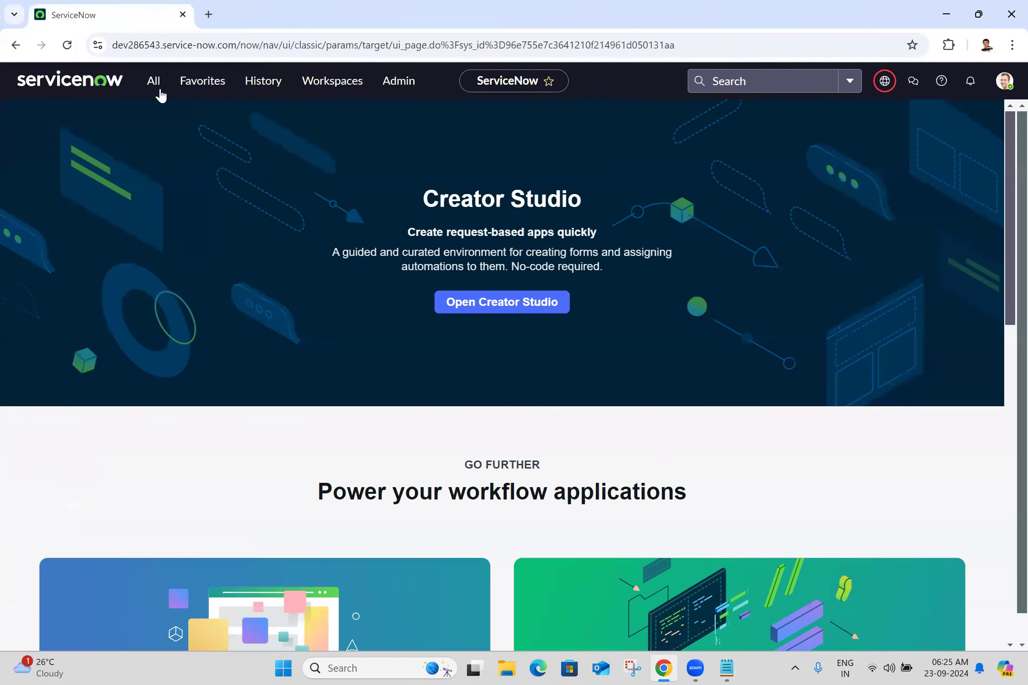
# Step: Filter the navigator for 'naresh it' and start a new Child Naresh IT record
pyautogui.click(146, 90)
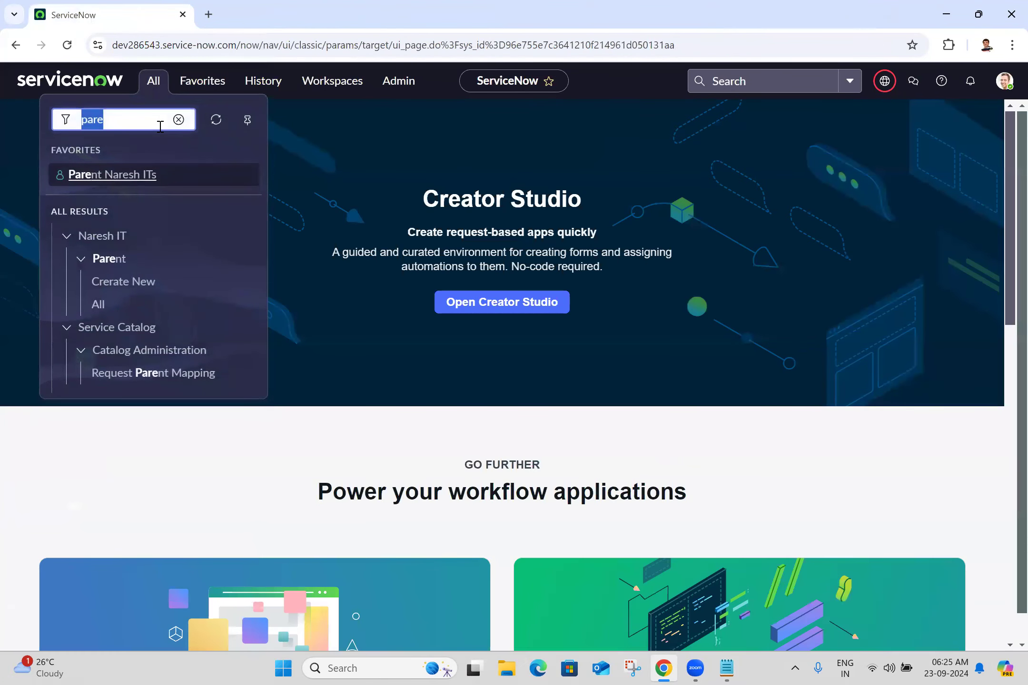
pyautogui.press('BackSpace')
pyautogui.write('naresh it')
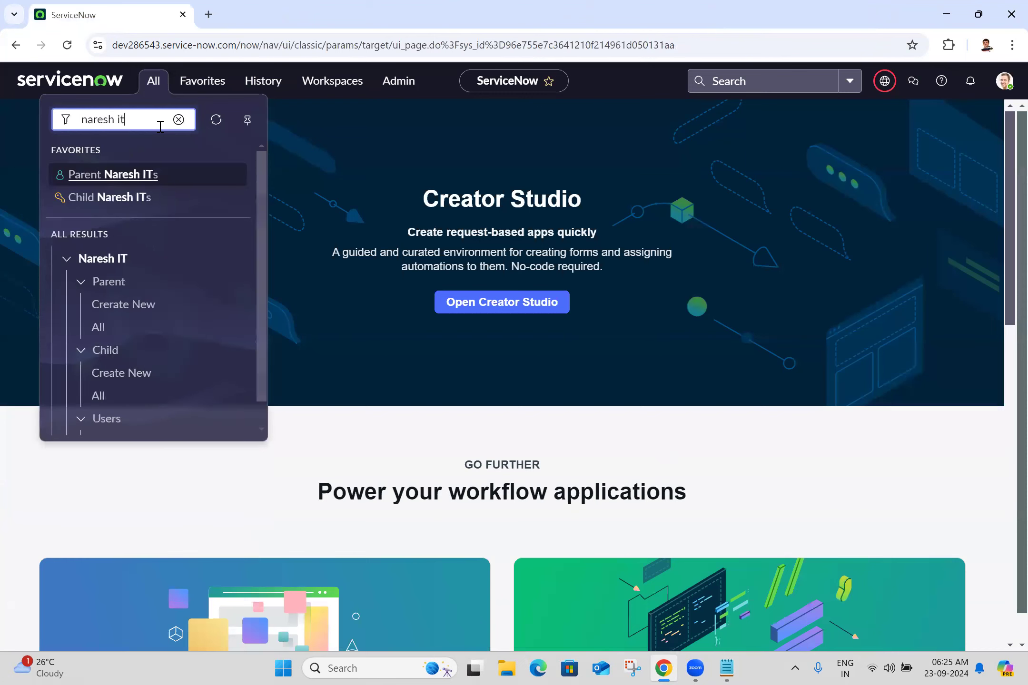
pyautogui.middleClick(107, 209)
pyautogui.click(267, 6)
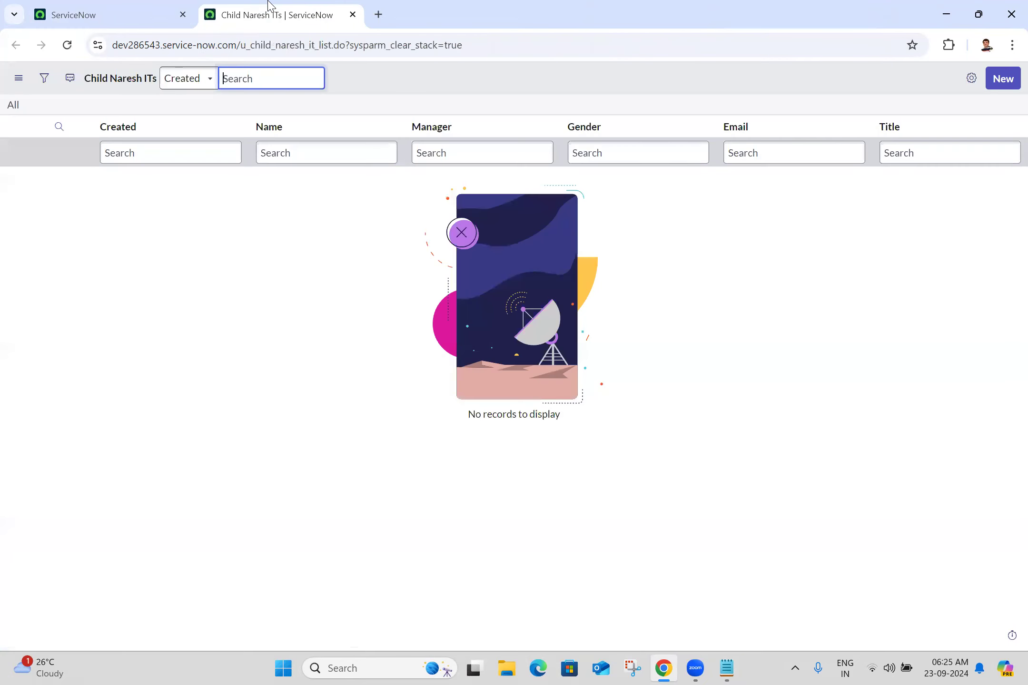
pyautogui.click(1002, 80)
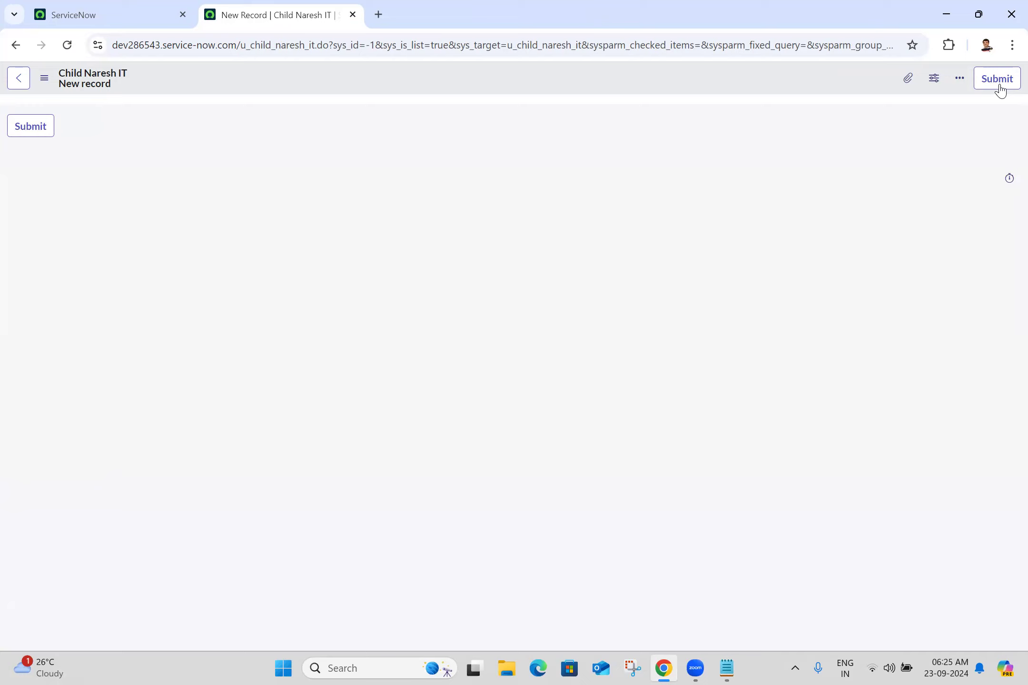
# Step: Open the form layout configuration for the Child Naresh IT form
pyautogui.rightClick(599, 91)
pyautogui.moveTo(619, 115)
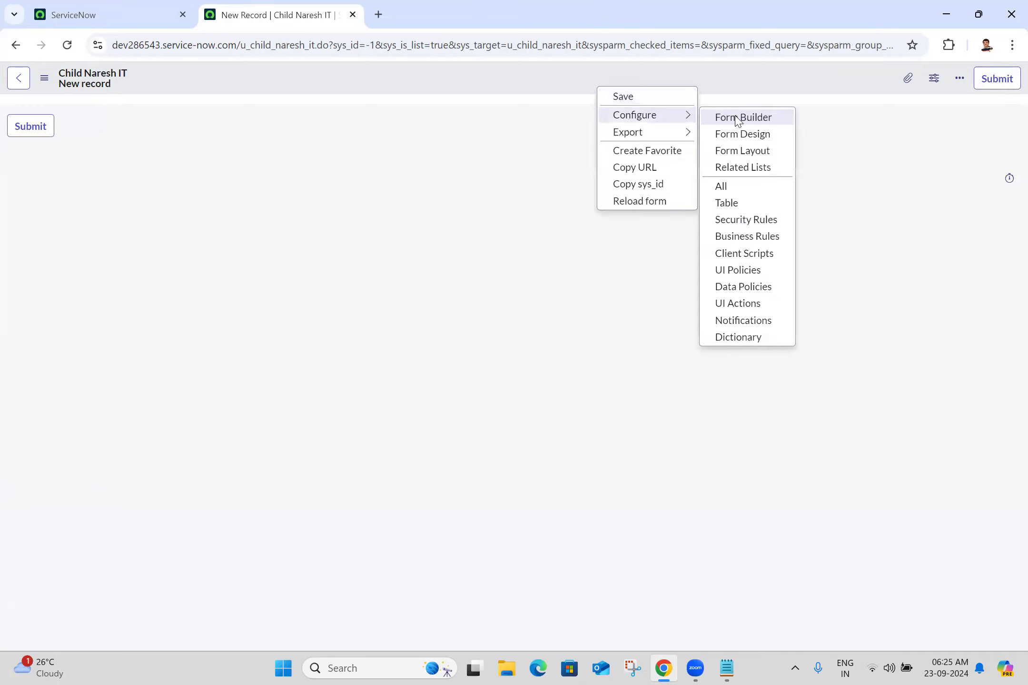
pyautogui.click(757, 151)
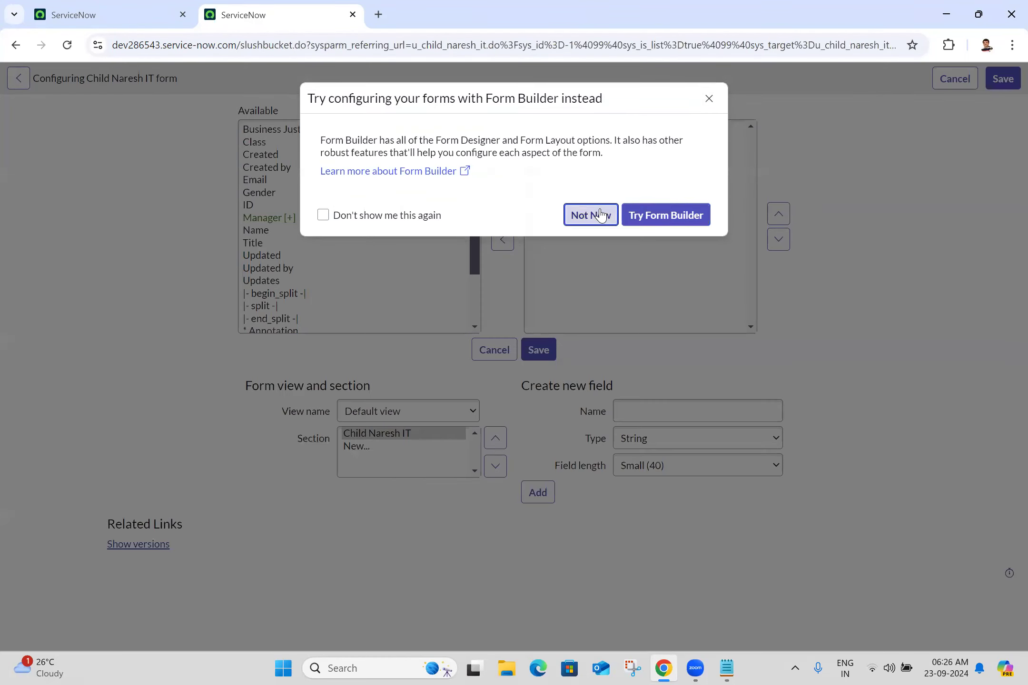
pyautogui.click(600, 215)
# Step: Add ID, Title, Name, Gender, Email and Manager to the form layout
pyautogui.click(266, 204)
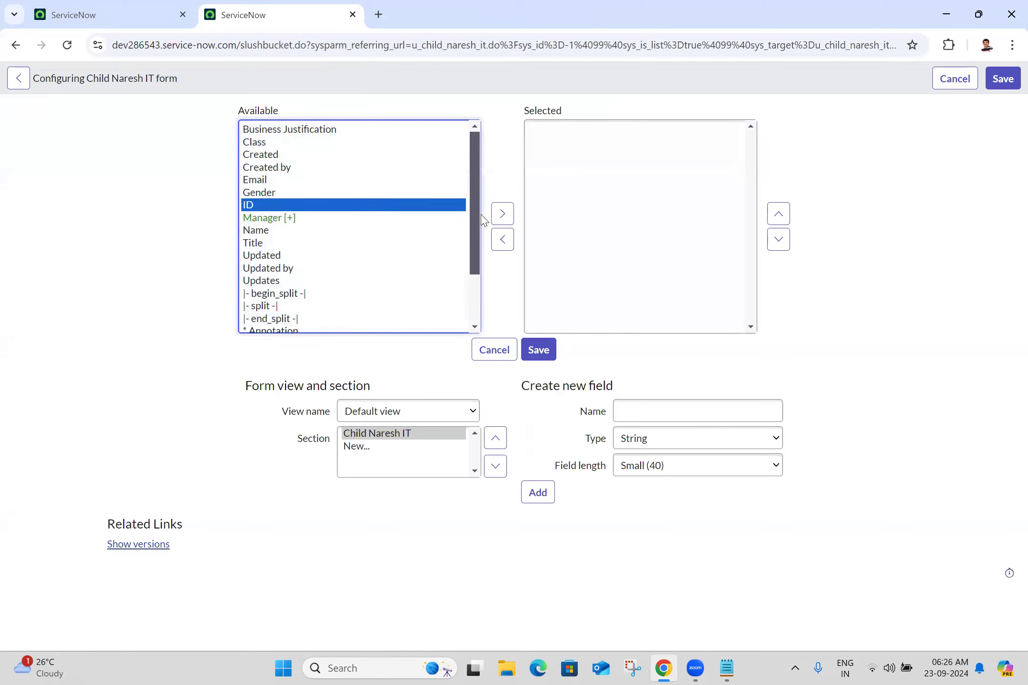
pyautogui.click(502, 214)
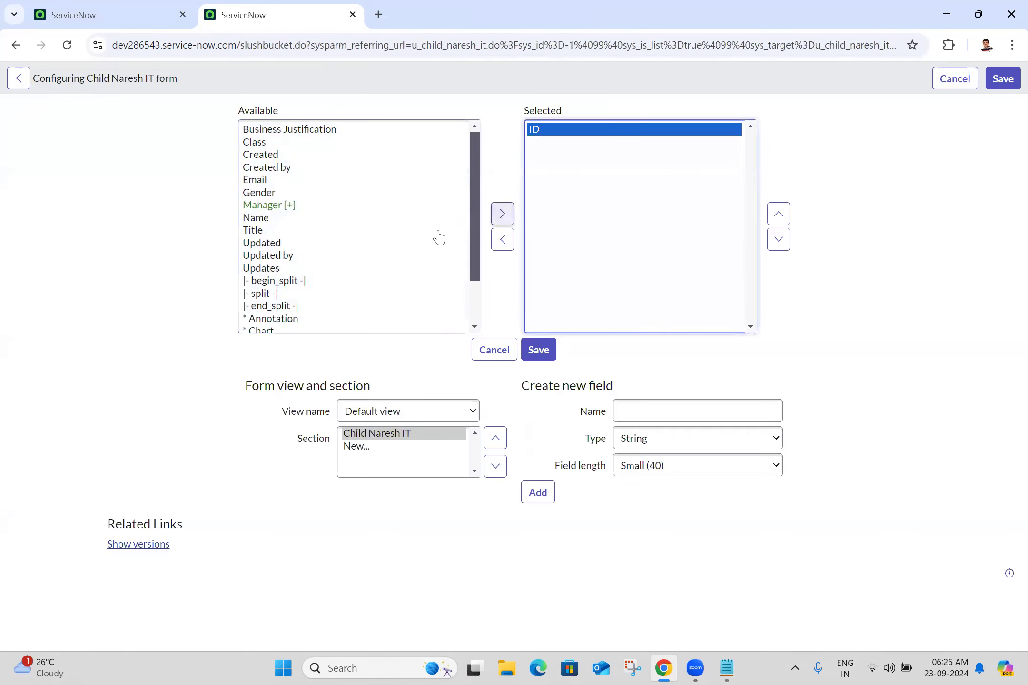
pyautogui.click(261, 231)
pyautogui.click(503, 214)
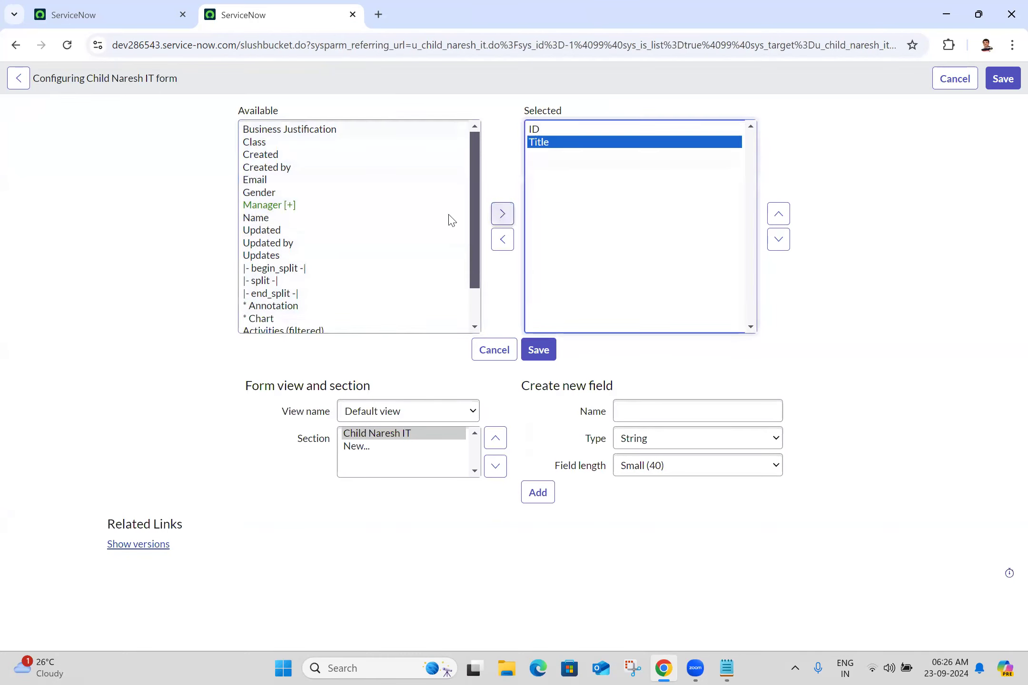
pyautogui.click(259, 218)
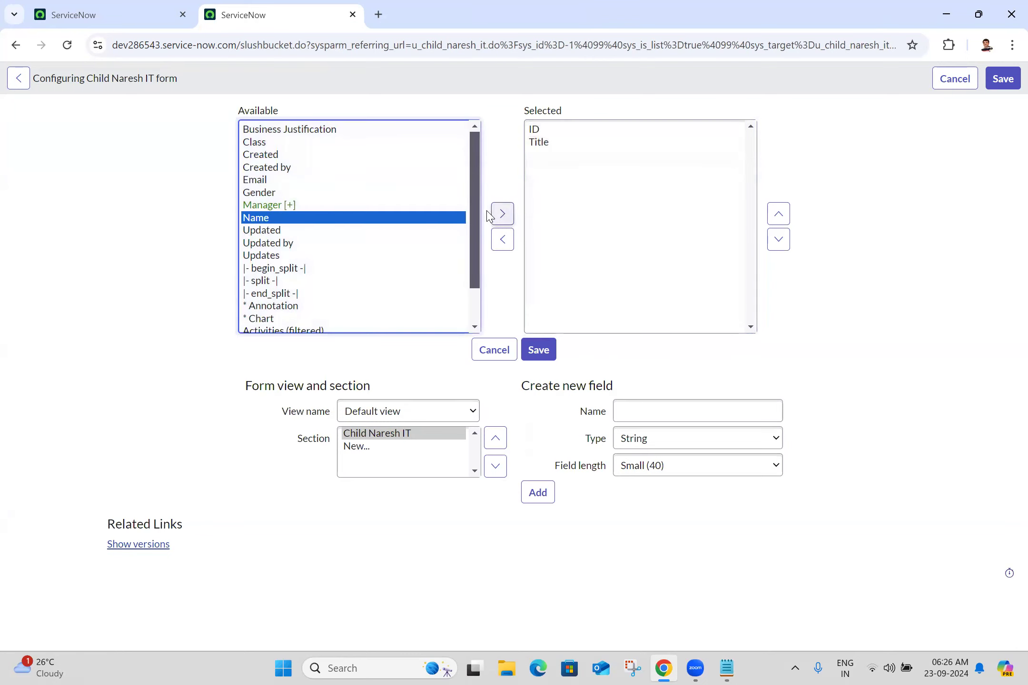
pyautogui.click(502, 214)
pyautogui.click(246, 195)
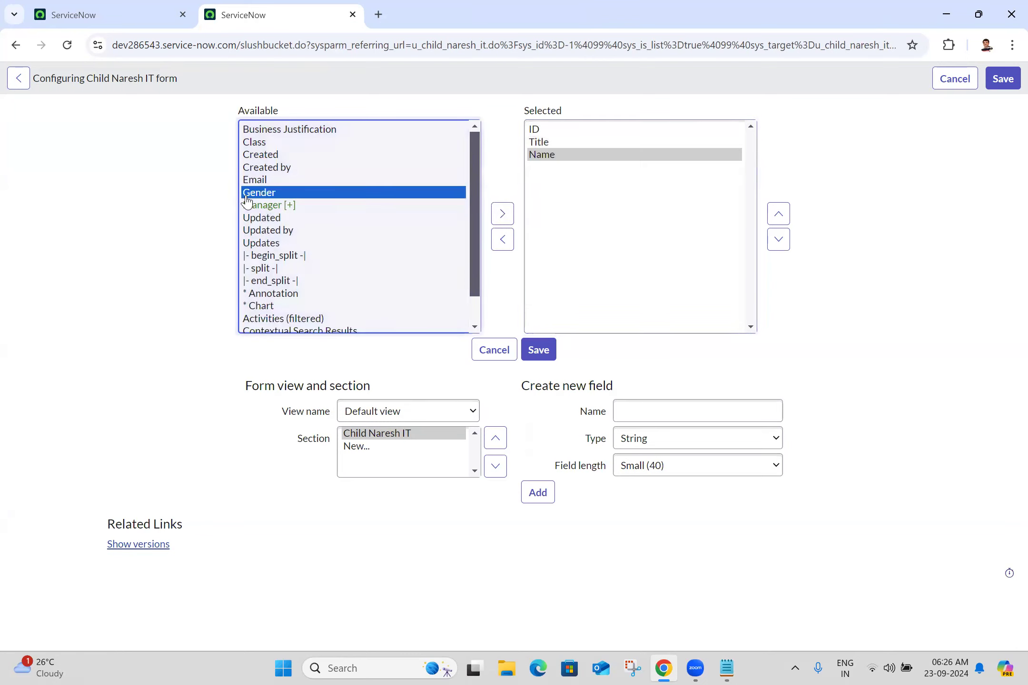
pyautogui.click(502, 214)
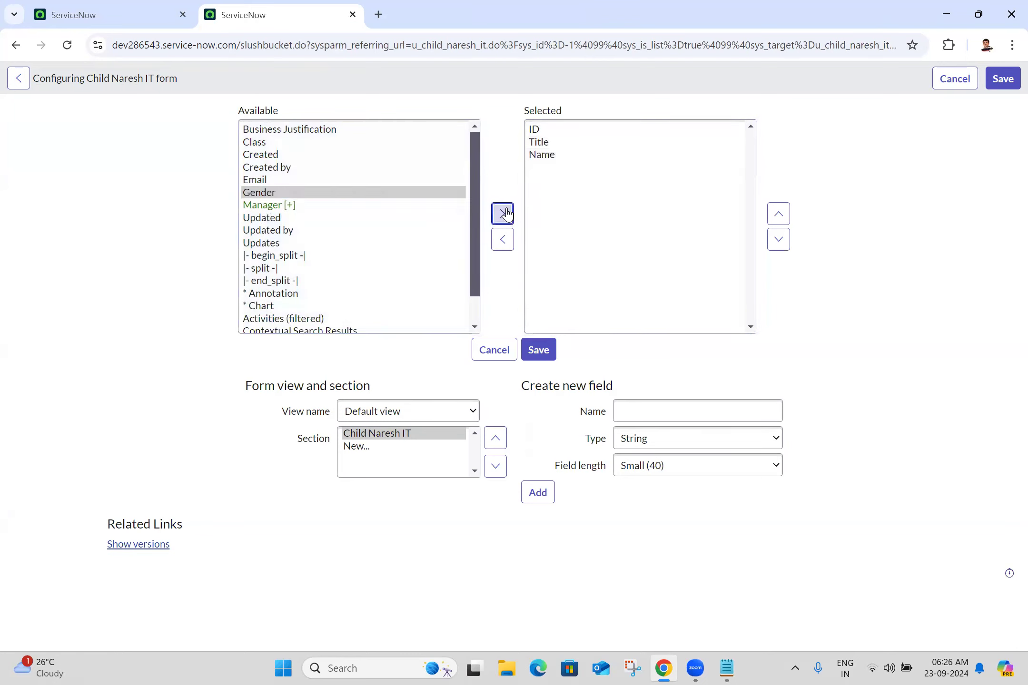
pyautogui.click(255, 180)
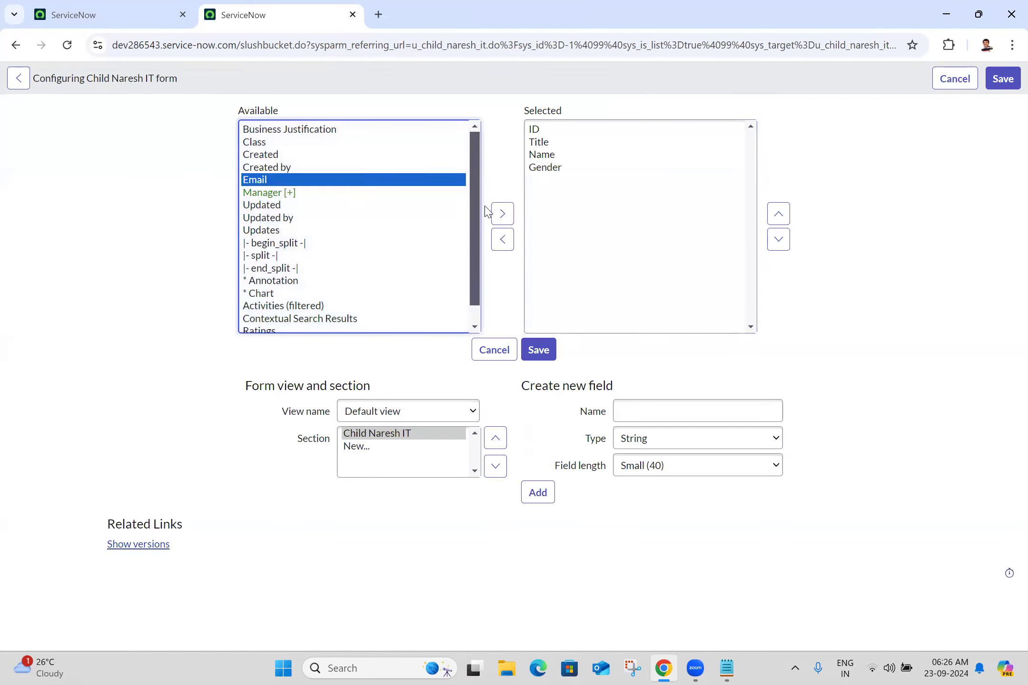
pyautogui.click(505, 218)
pyautogui.click(259, 182)
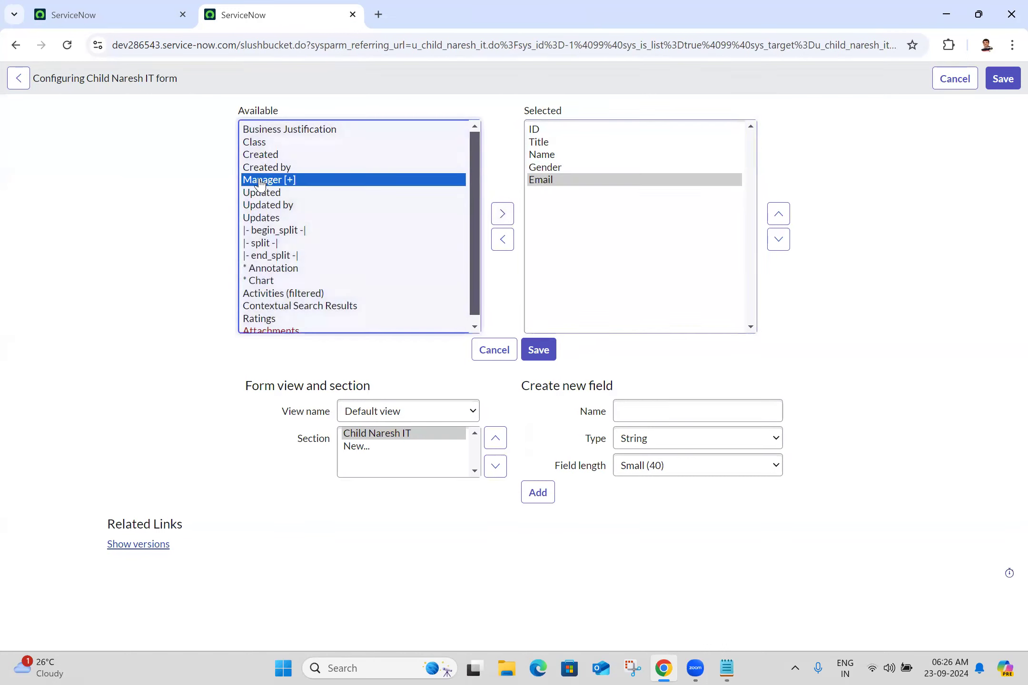
pyautogui.click(502, 227)
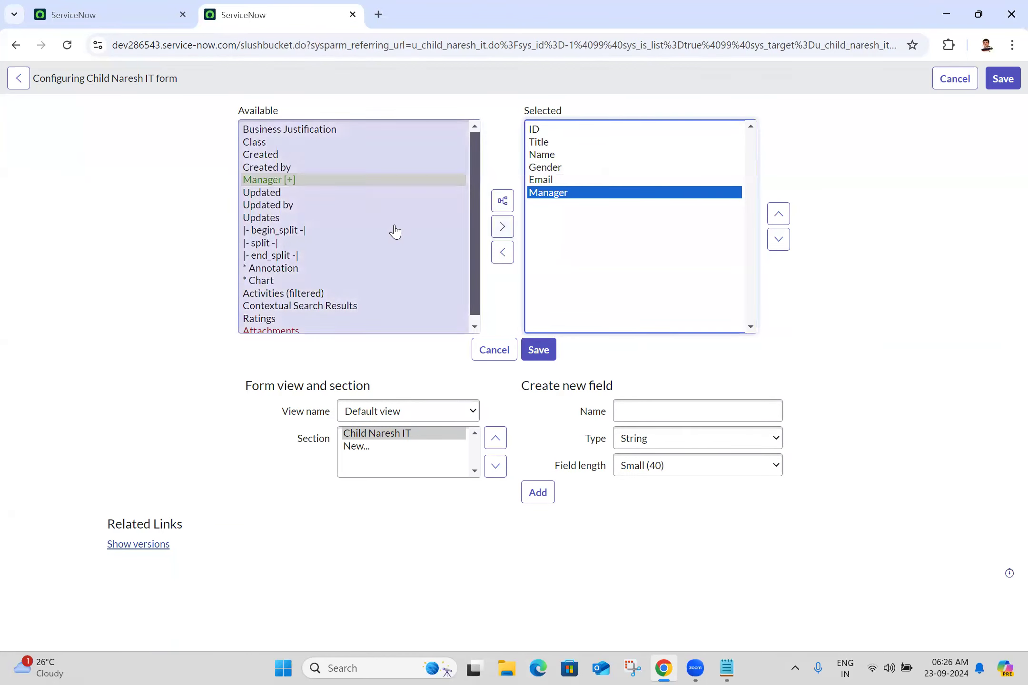
# Step: Add Business Justification plus the begin_split, split and end_split elements
pyautogui.click(283, 232)
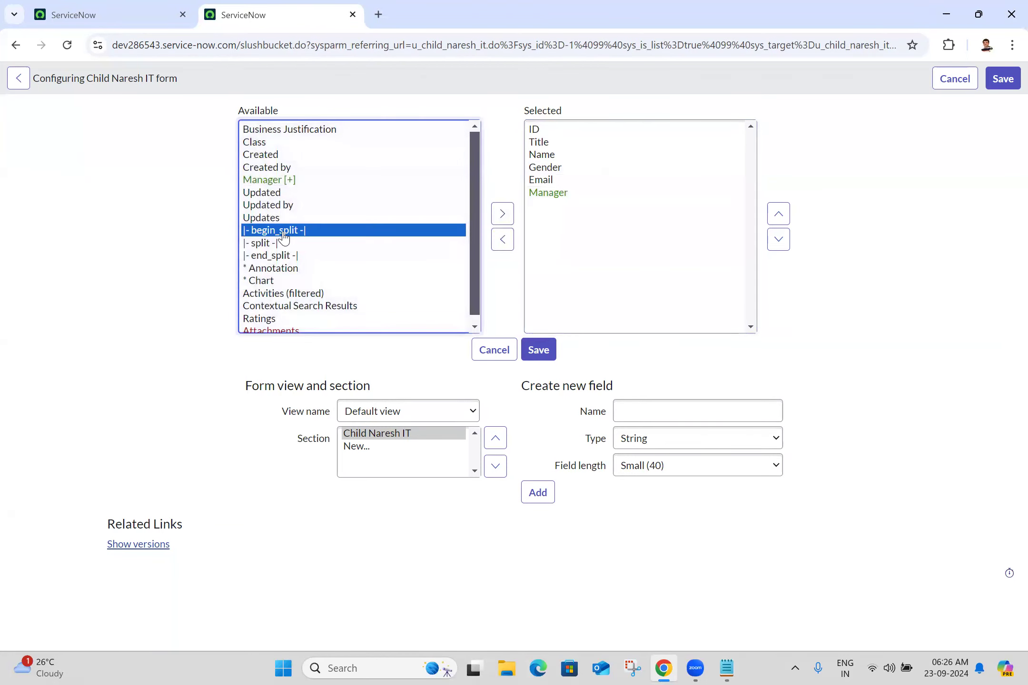
pyautogui.click(289, 131)
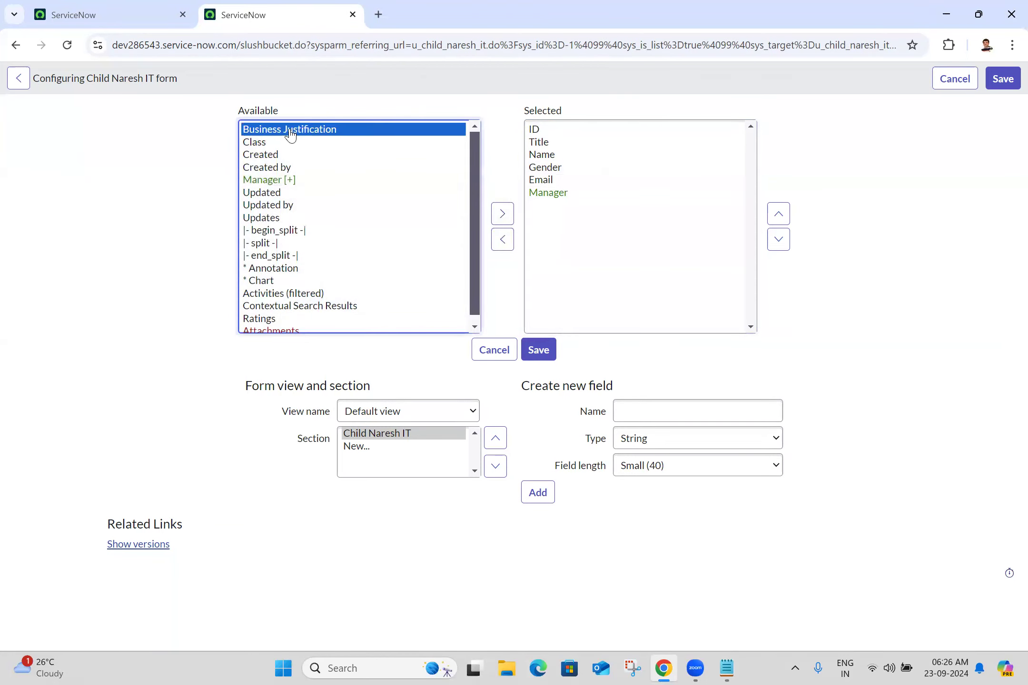
pyautogui.click(503, 217)
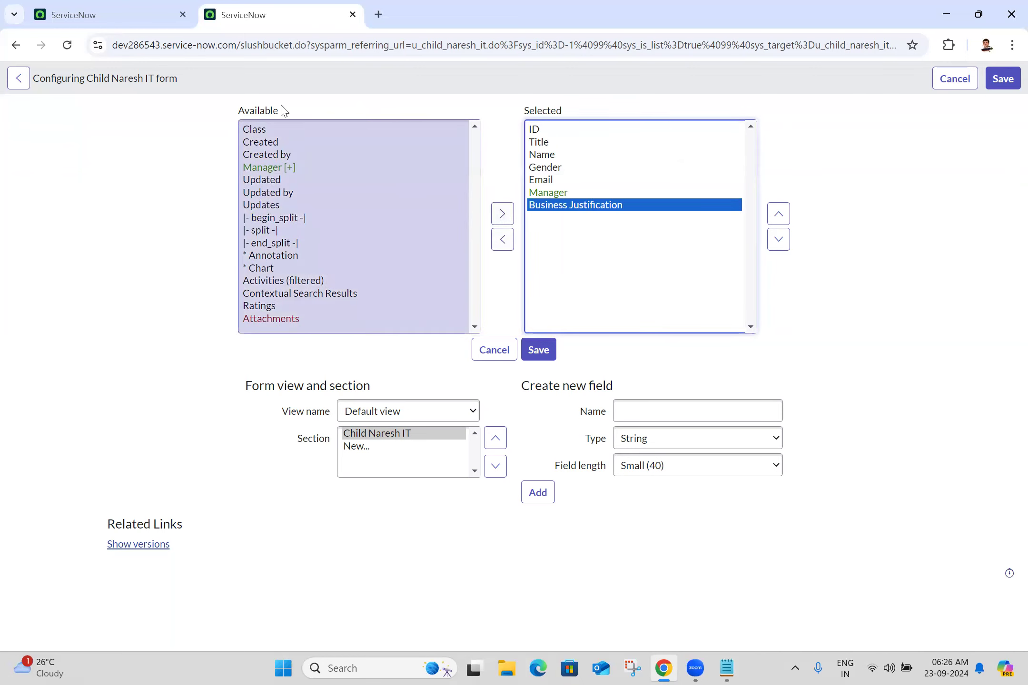
pyautogui.click(275, 220)
pyautogui.hotkey('shift', 'Down')
pyautogui.hotkey('shift', 'Down')
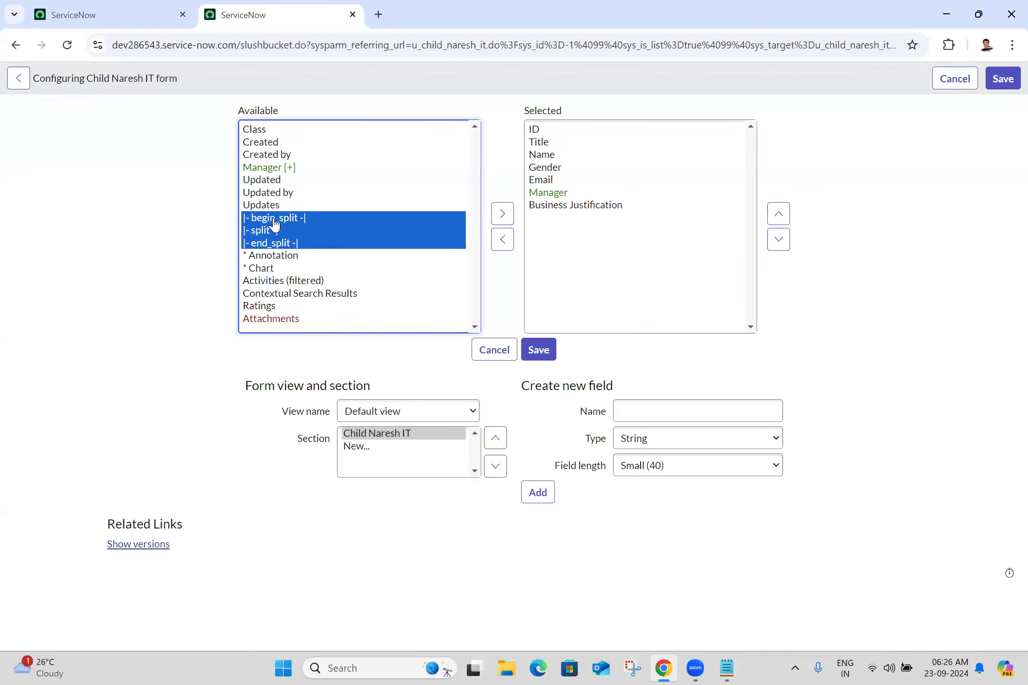
pyautogui.click(502, 214)
# Step: Move begin_split to the top and end_split just below Manager
pyautogui.click(576, 219)
pyautogui.click(781, 215)
pyautogui.click(780, 214)
pyautogui.click(780, 214)
pyautogui.click(781, 214)
pyautogui.click(781, 215)
pyautogui.click(780, 215)
pyautogui.click(783, 215)
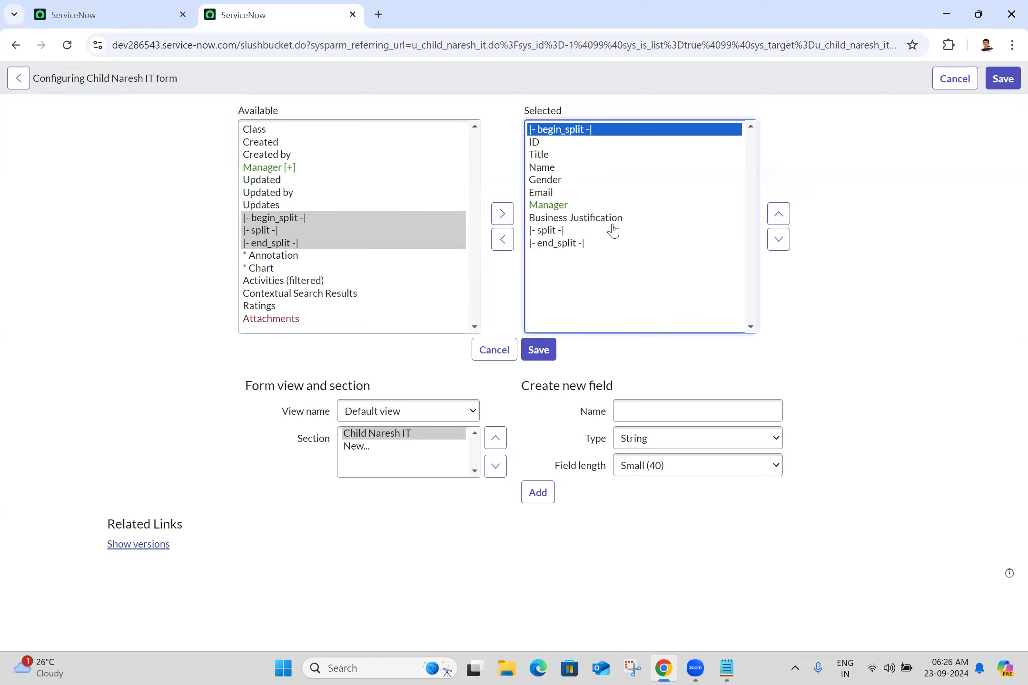
pyautogui.click(547, 247)
pyautogui.click(778, 214)
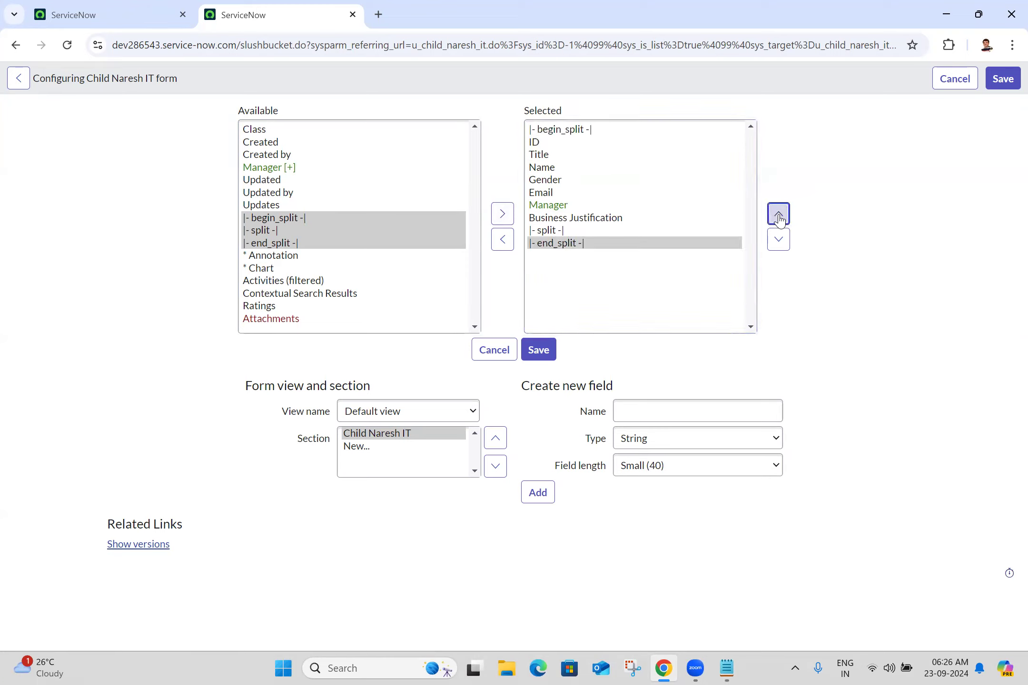
pyautogui.click(778, 214)
# Step: Place split between Name and Gender and save the two-column layout
pyautogui.click(555, 243)
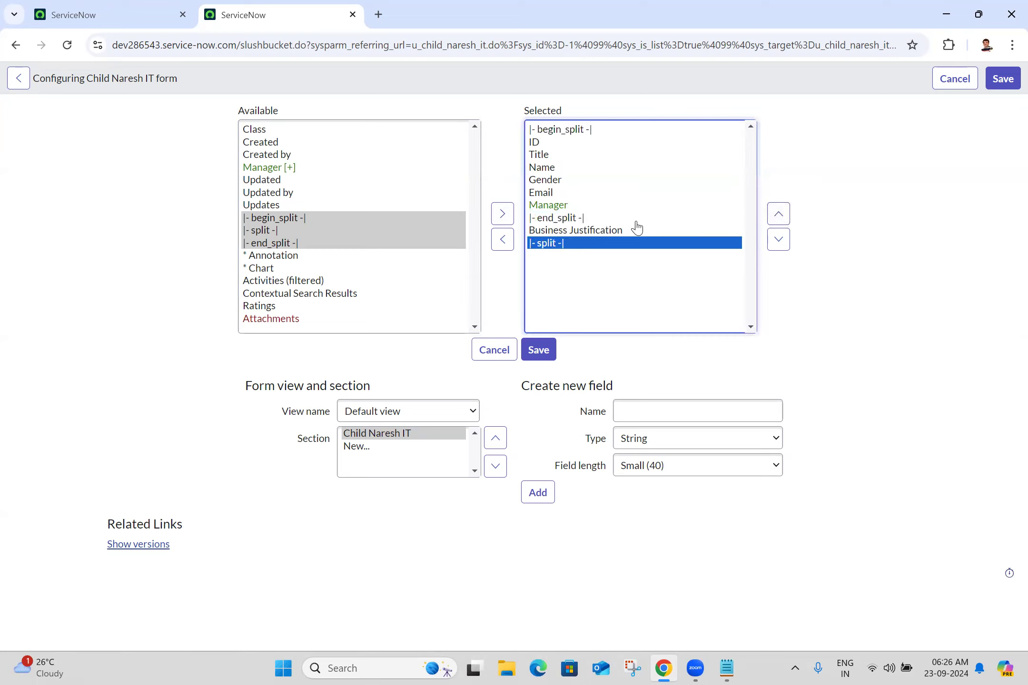
pyautogui.click(779, 214)
pyautogui.click(778, 214)
pyautogui.click(778, 214)
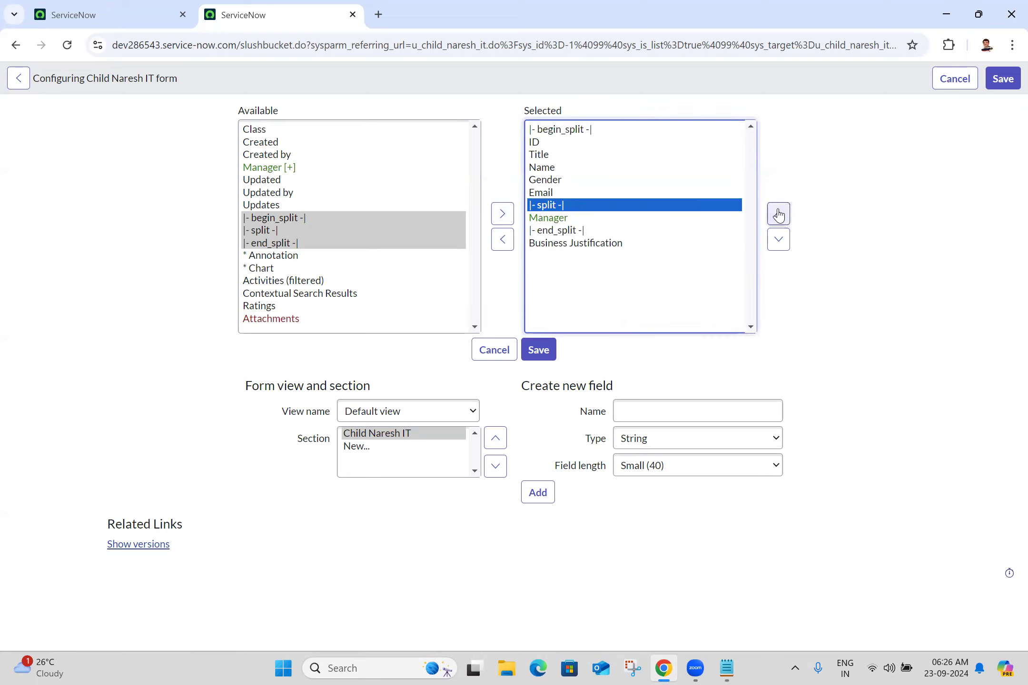
pyautogui.click(778, 214)
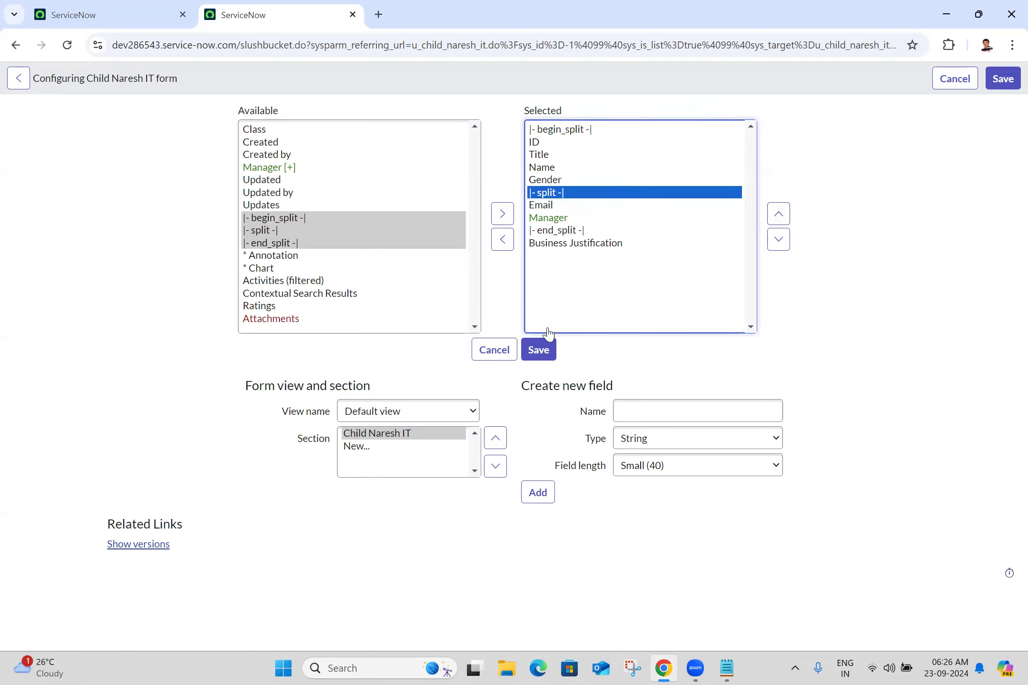
pyautogui.click(779, 215)
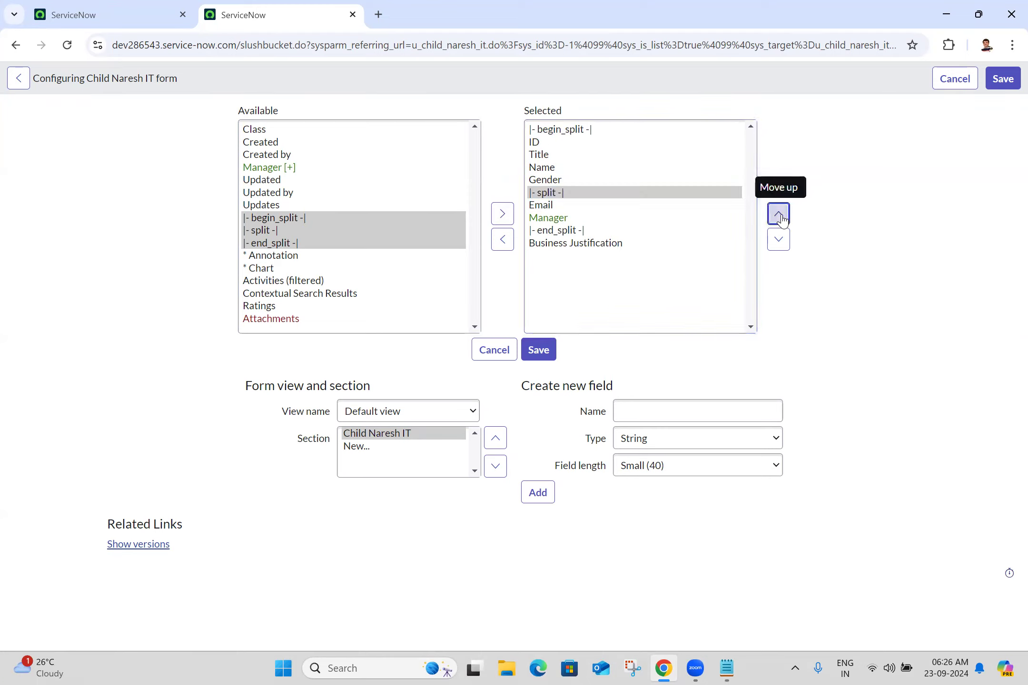
pyautogui.click(539, 352)
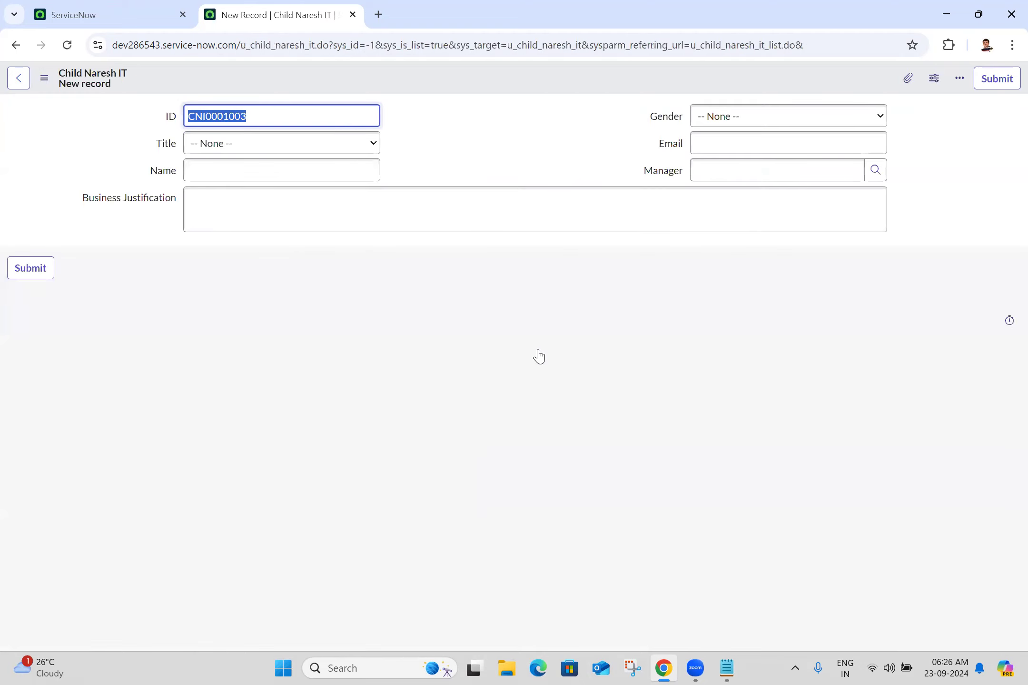
pyautogui.click(498, 144)
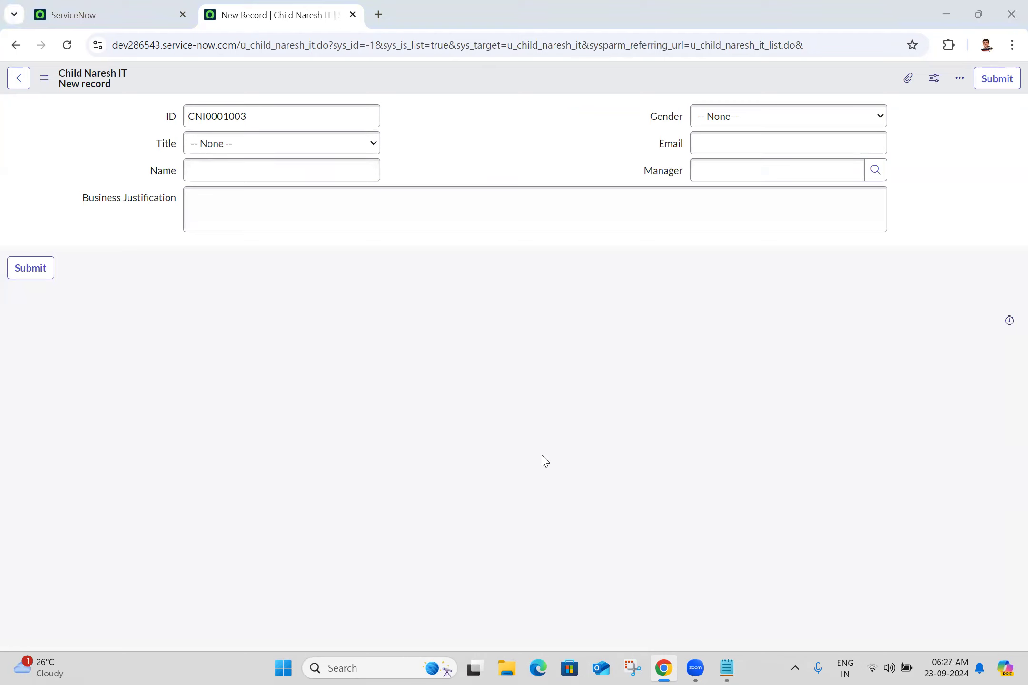
pyautogui.click(227, 332)
# Step: Open the form's UI Policies list and open all four policies in separate tabs
pyautogui.rightClick(483, 71)
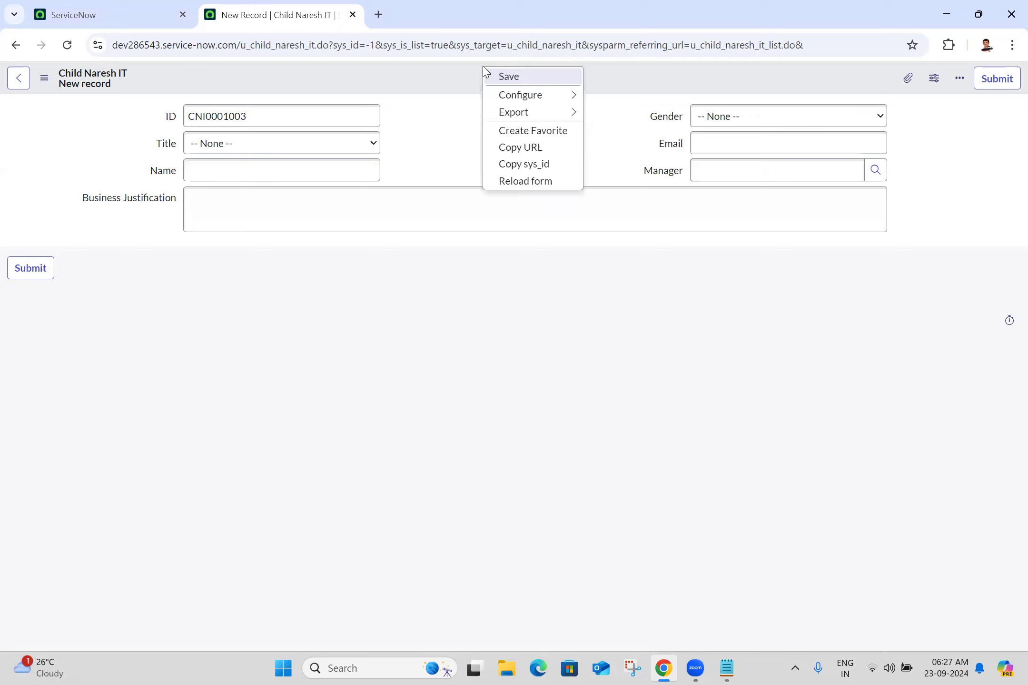
pyautogui.moveTo(522, 99)
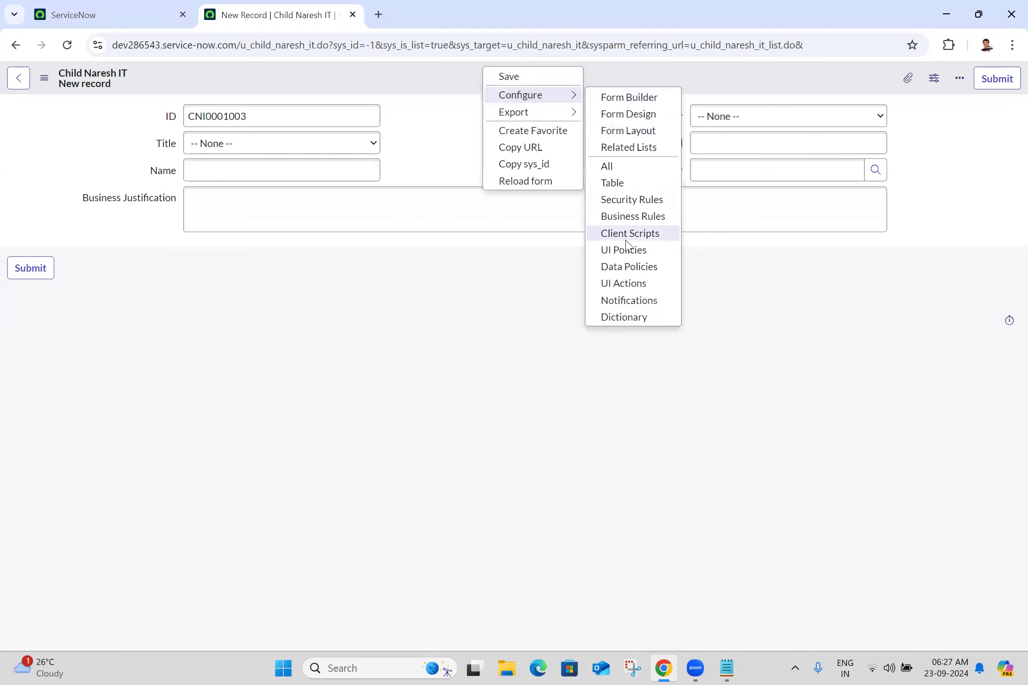
pyautogui.click(628, 255)
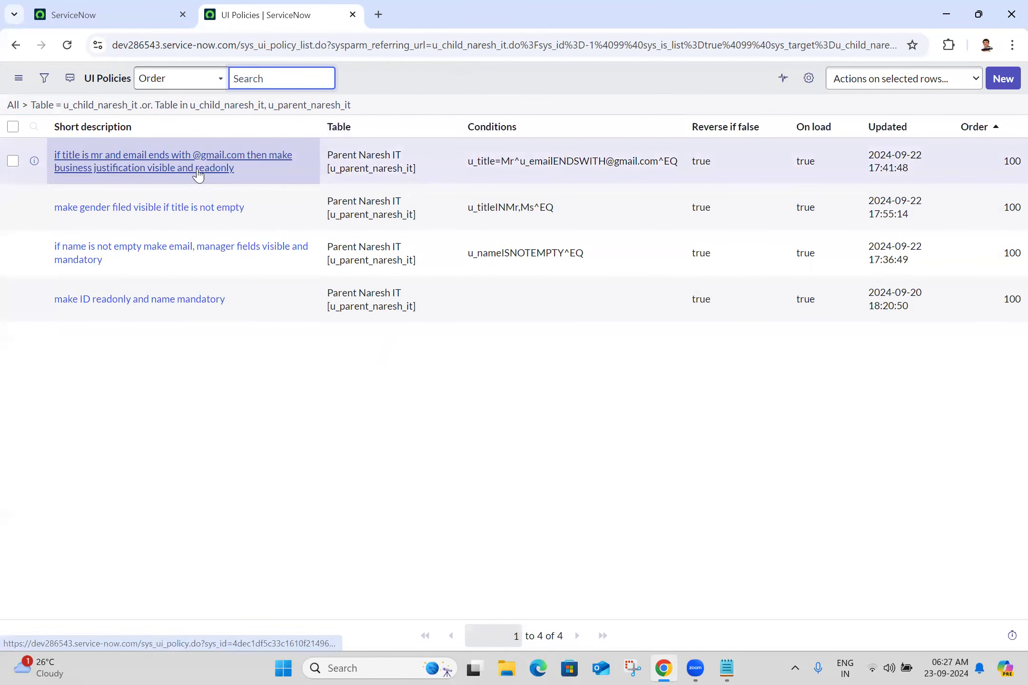
pyautogui.keyDown('ctrl'); pyautogui.click(198, 175); pyautogui.keyUp('ctrl')
pyautogui.keyDown('ctrl'); pyautogui.click(188, 209); pyautogui.keyUp('ctrl')
pyautogui.keyDown('ctrl'); pyautogui.click(187, 250); pyautogui.keyUp('ctrl')
pyautogui.keyDown('ctrl'); pyautogui.click(187, 304); pyautogui.keyUp('ctrl')
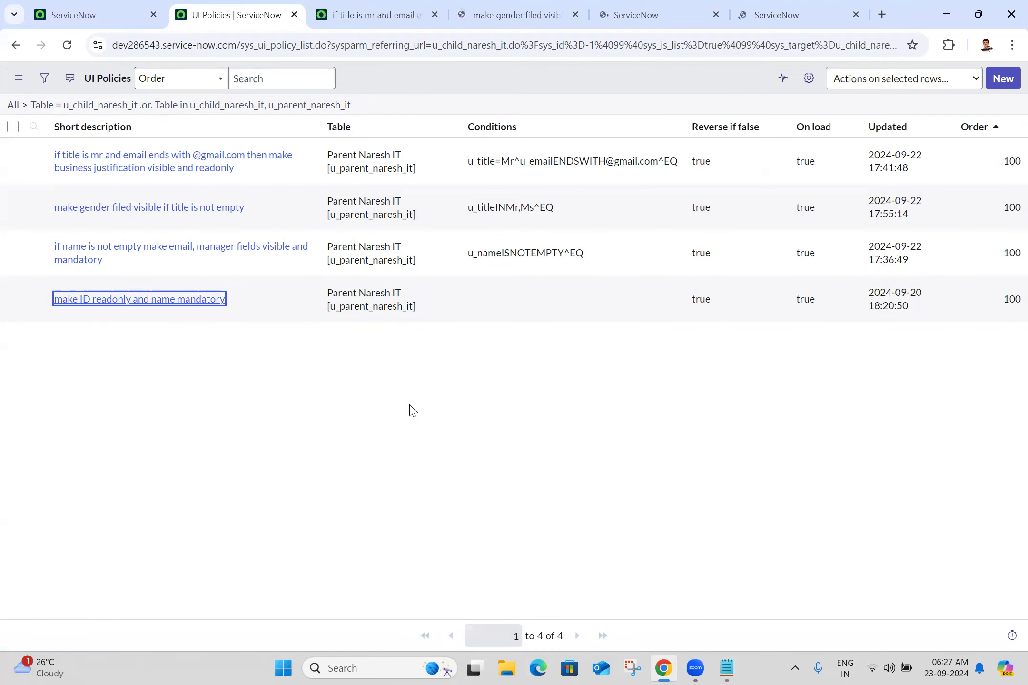
# Step: Switch the business justification, gender, email/manager and ID readonly policies to Advanced view
pyautogui.click(417, 6)
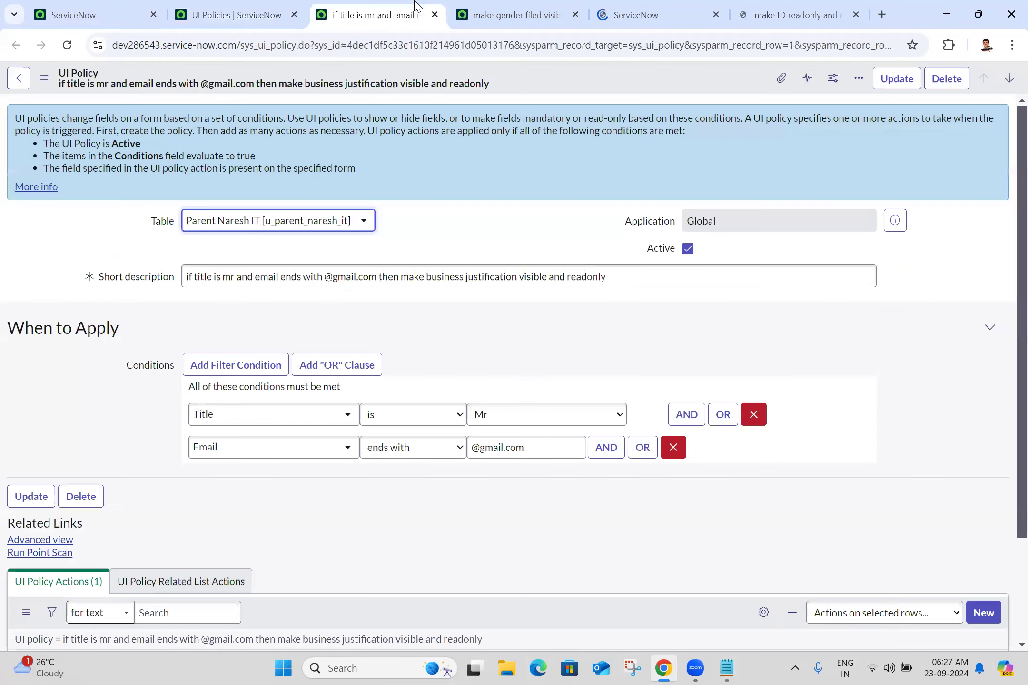
pyautogui.scroll(-2, 1005, 476)
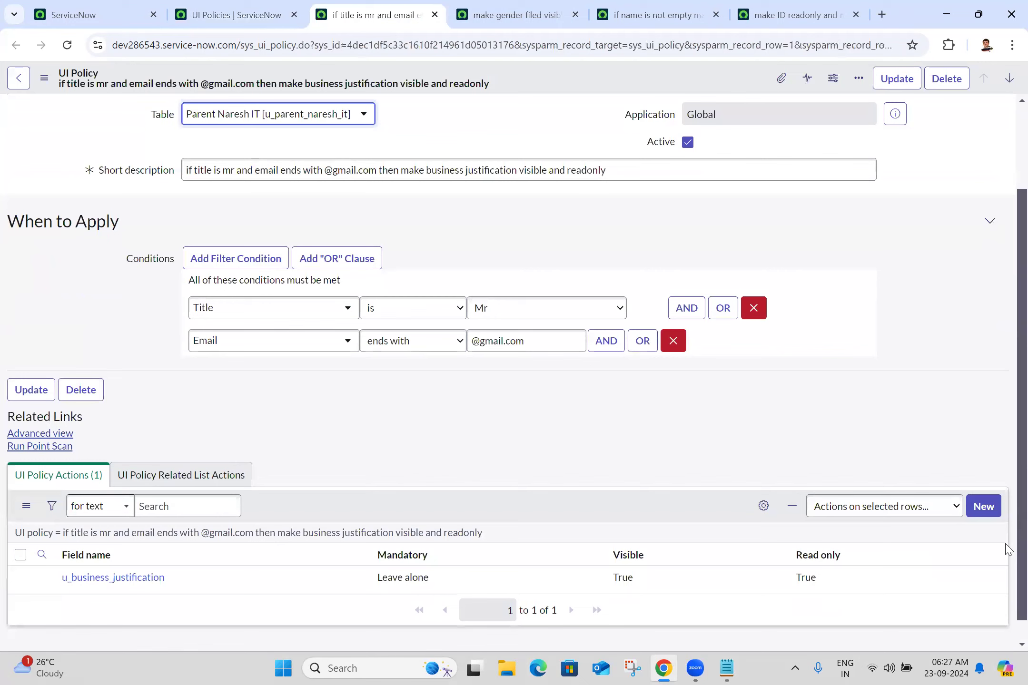
pyautogui.click(38, 434)
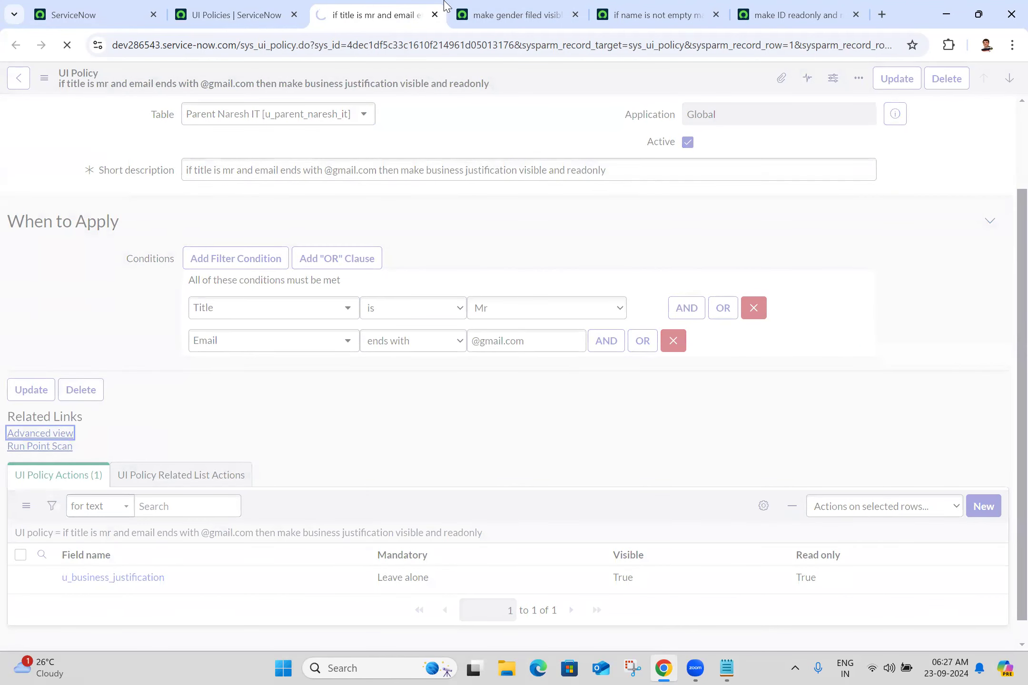
pyautogui.click(512, 8)
pyautogui.click(28, 514)
pyautogui.click(698, 8)
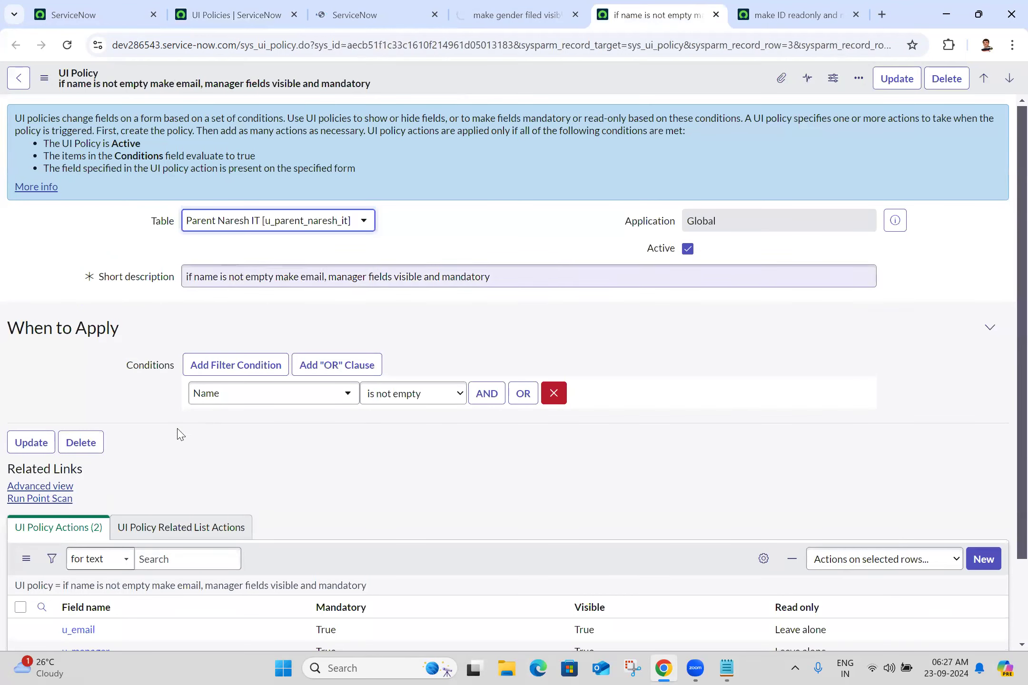
pyautogui.click(62, 487)
pyautogui.click(797, 14)
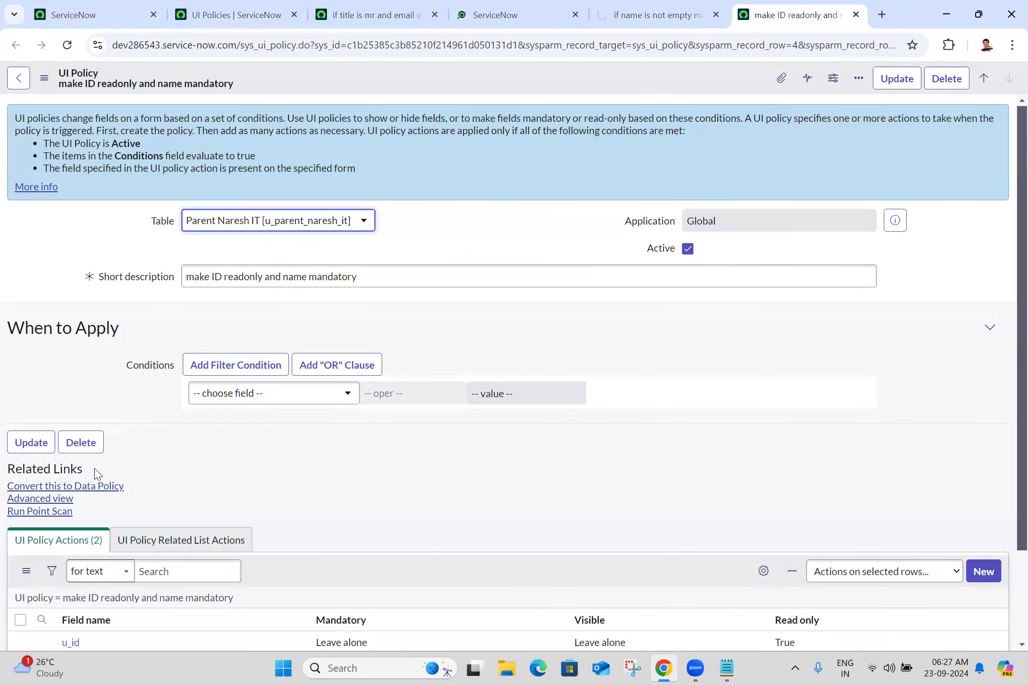
pyautogui.click(70, 500)
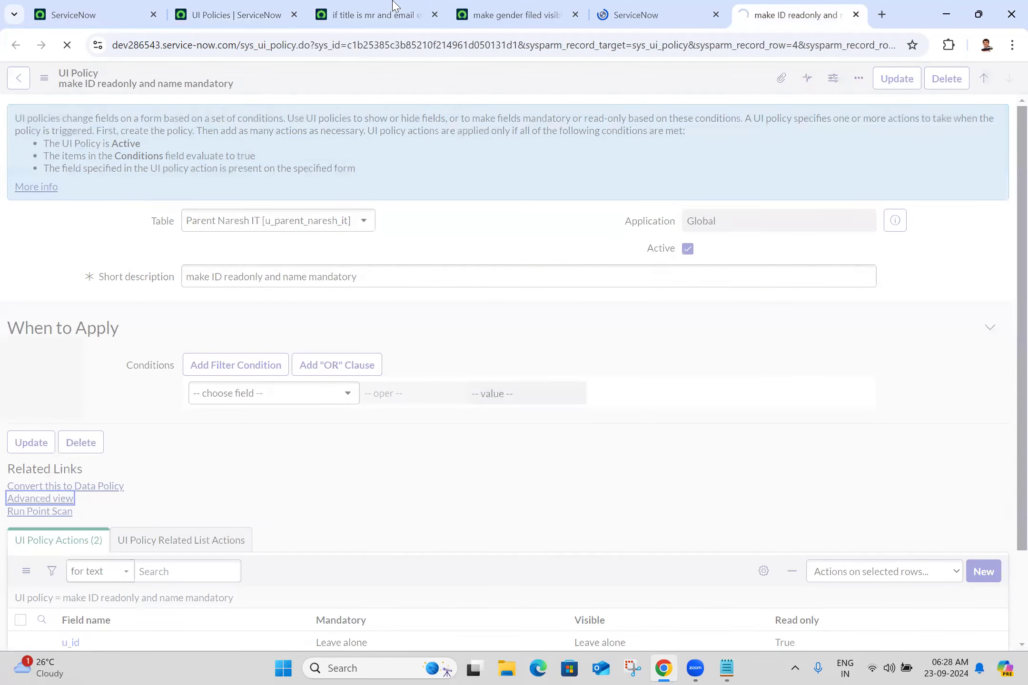
# Step: Turn on Inherit and save for the business justification and gender visibility policies
pyautogui.click(395, 6)
pyautogui.scroll(-3, 1005, 401)
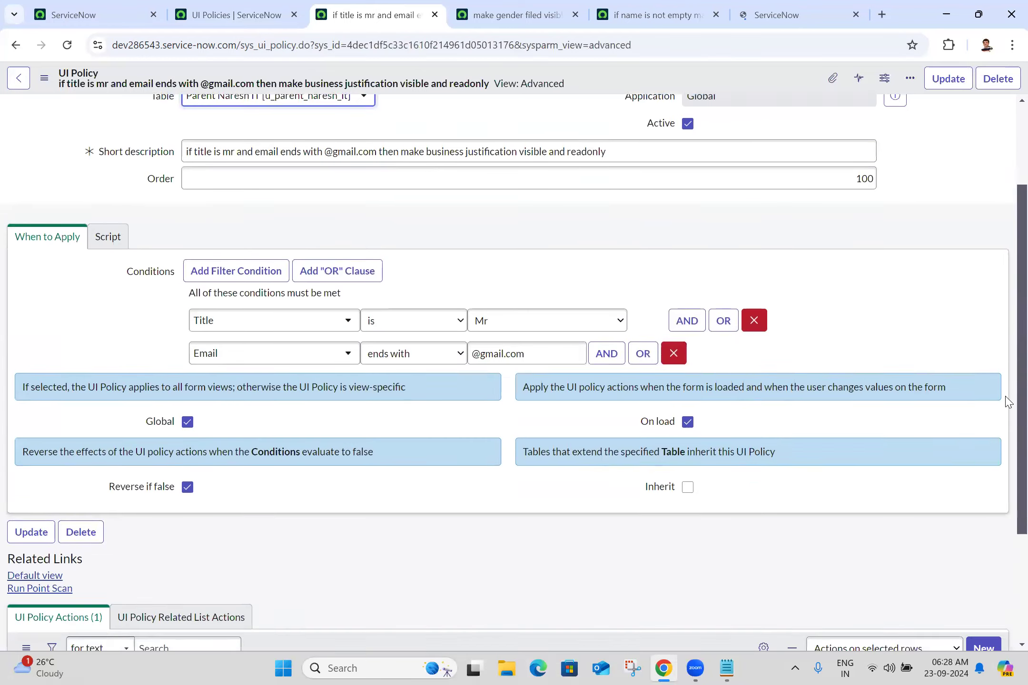
pyautogui.click(688, 468)
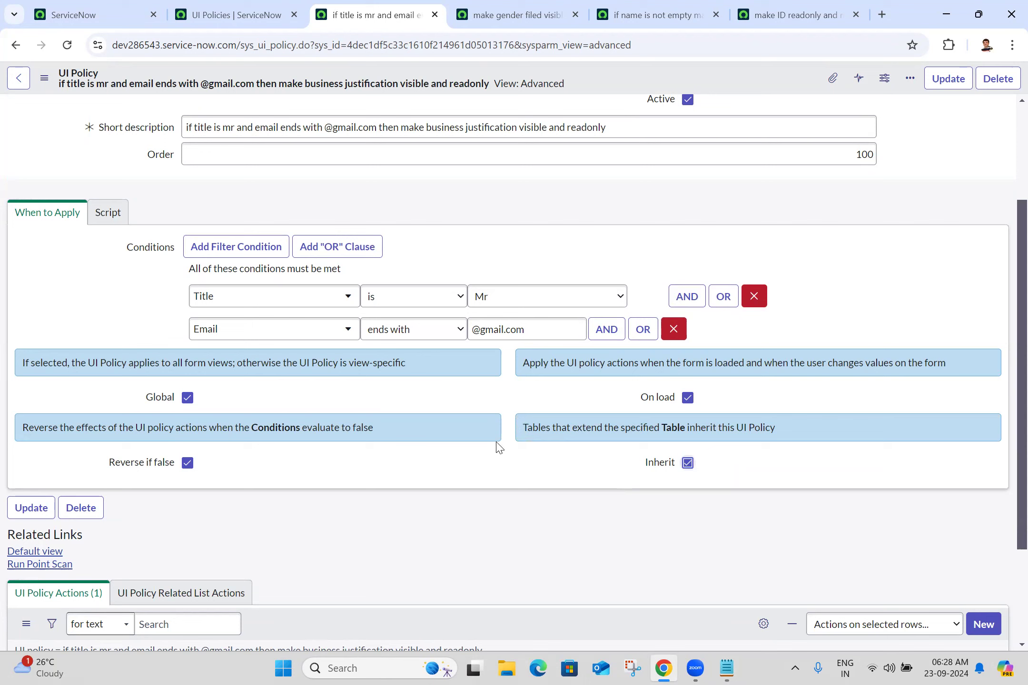
pyautogui.click(44, 78)
pyautogui.click(81, 96)
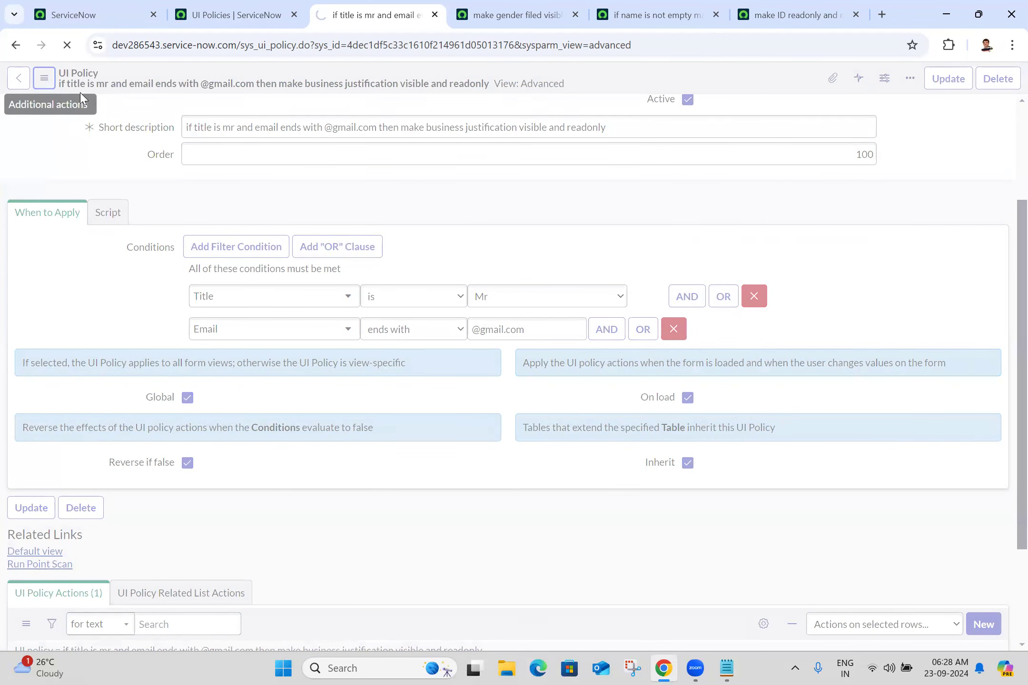
pyautogui.click(514, 15)
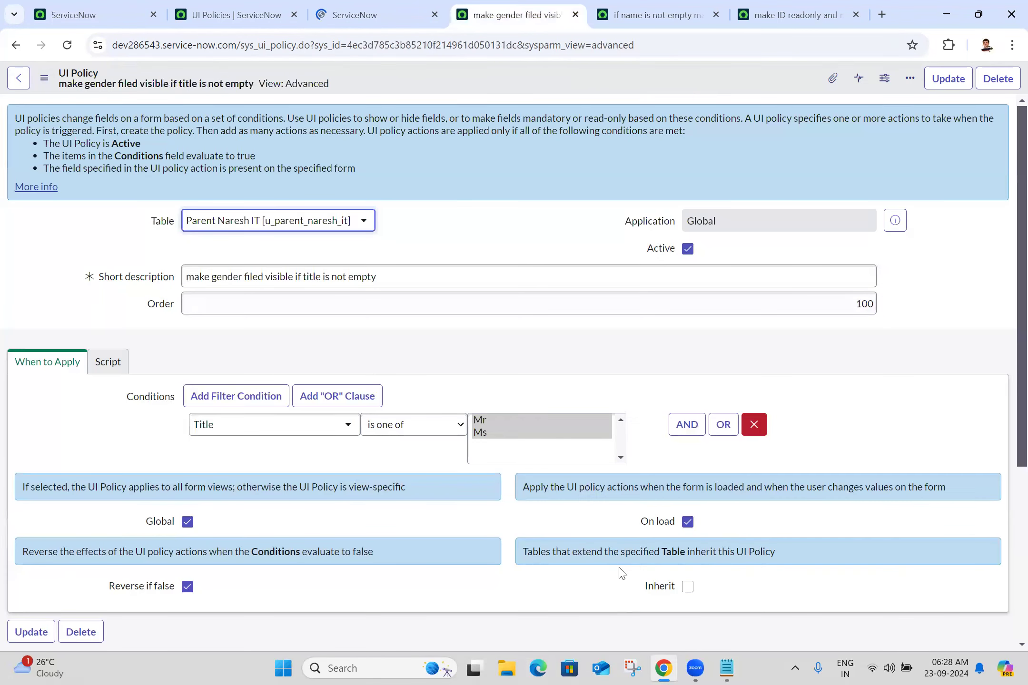
pyautogui.click(688, 587)
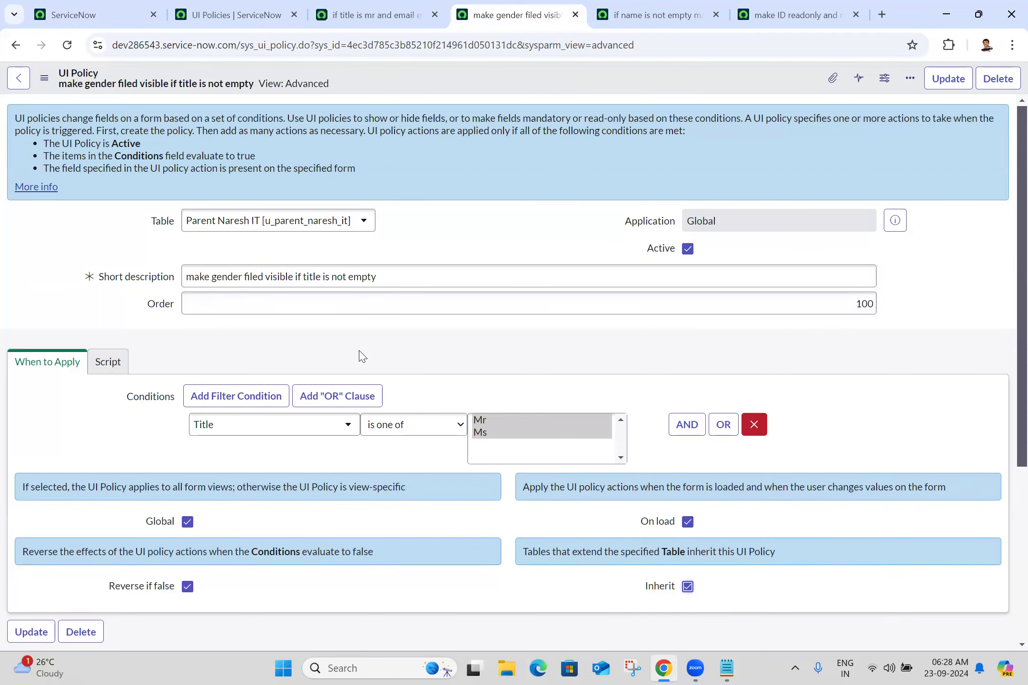
pyautogui.click(43, 78)
pyautogui.click(84, 93)
# Step: Turn on Inherit and save for the name-not-empty and ID readonly policies
pyautogui.click(652, 15)
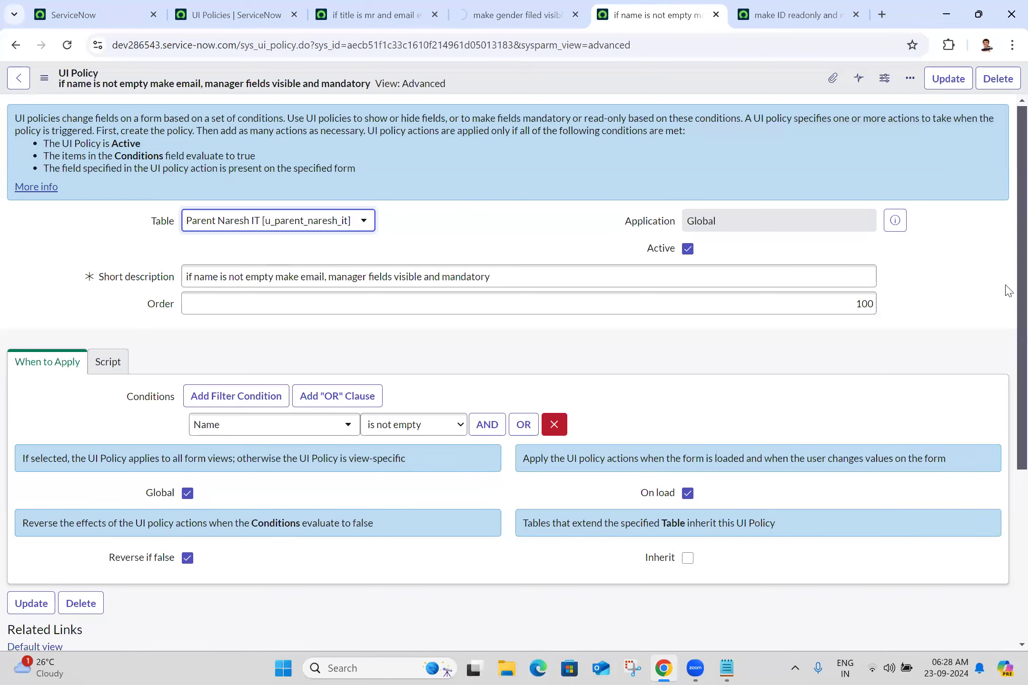
pyautogui.scroll(-2, 1008, 381)
pyautogui.scroll(-2, 1008, 381)
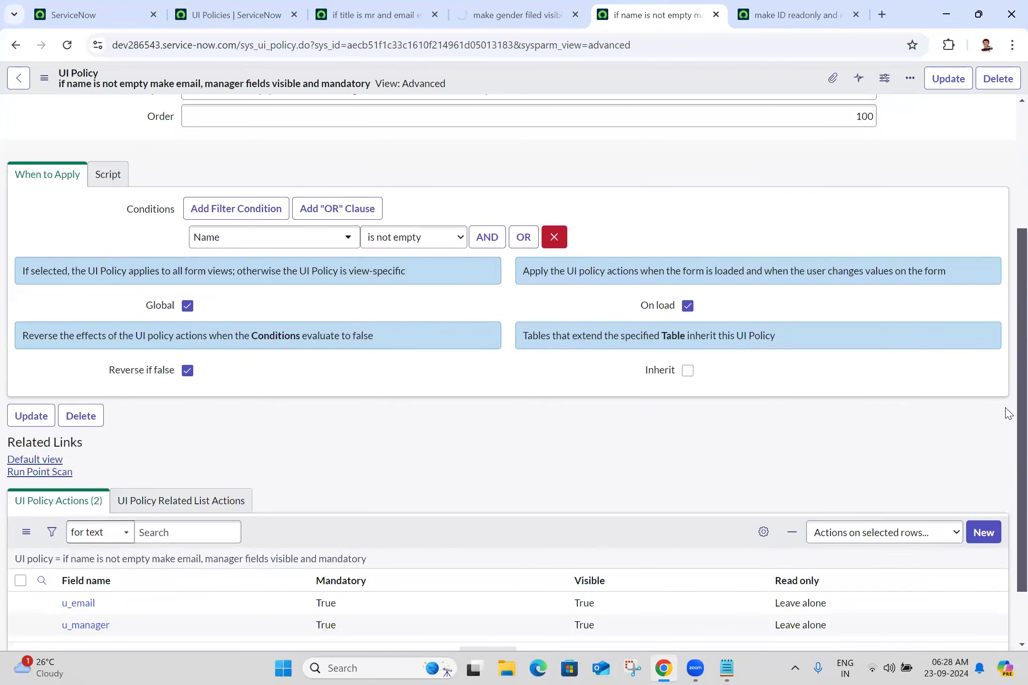
pyautogui.click(687, 371)
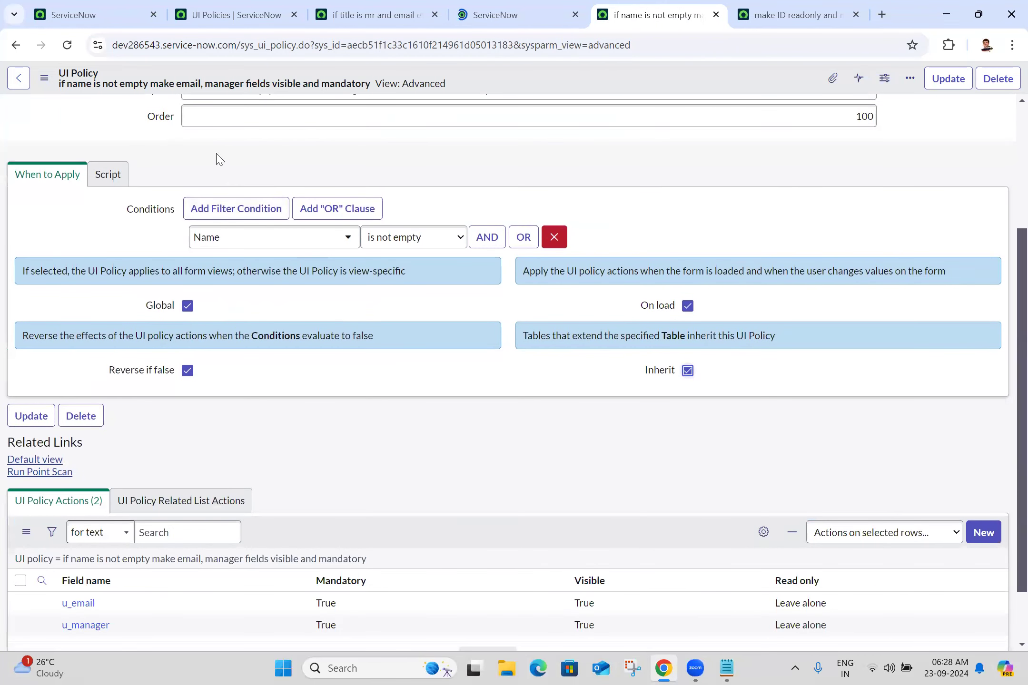
pyautogui.click(44, 78)
pyautogui.click(77, 92)
pyautogui.hotkey('ctrl', 'Tab')
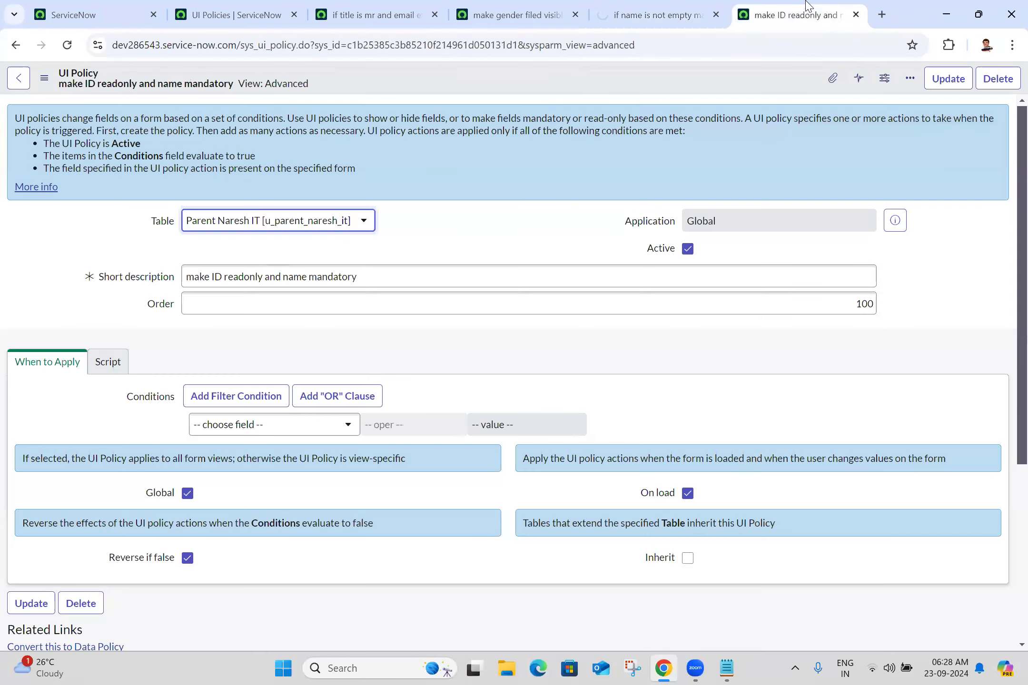
pyautogui.click(687, 558)
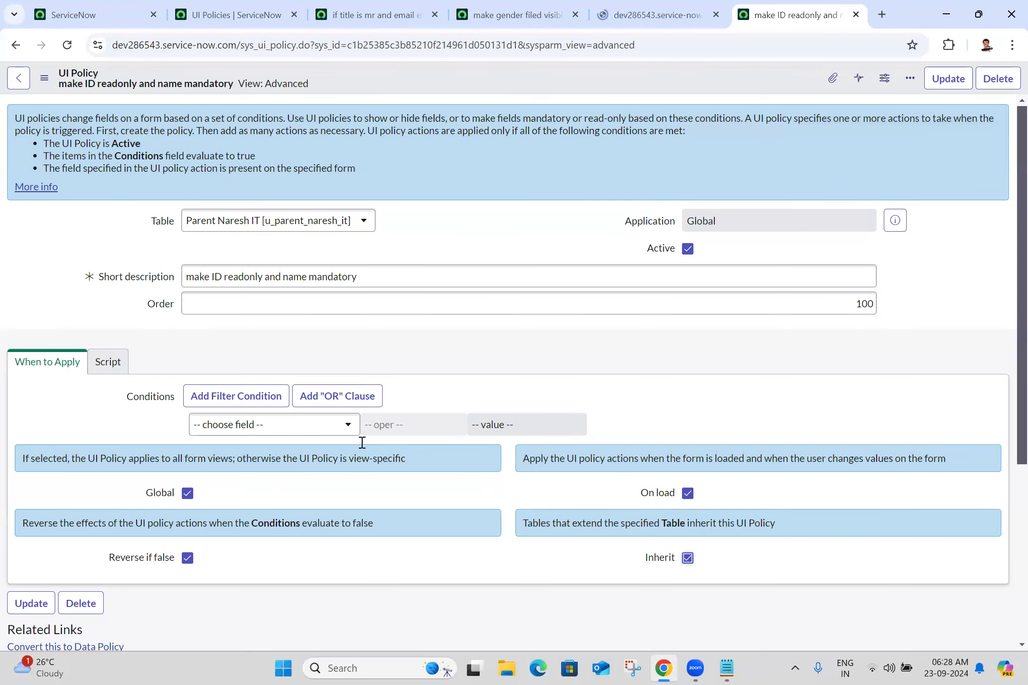
pyautogui.click(44, 78)
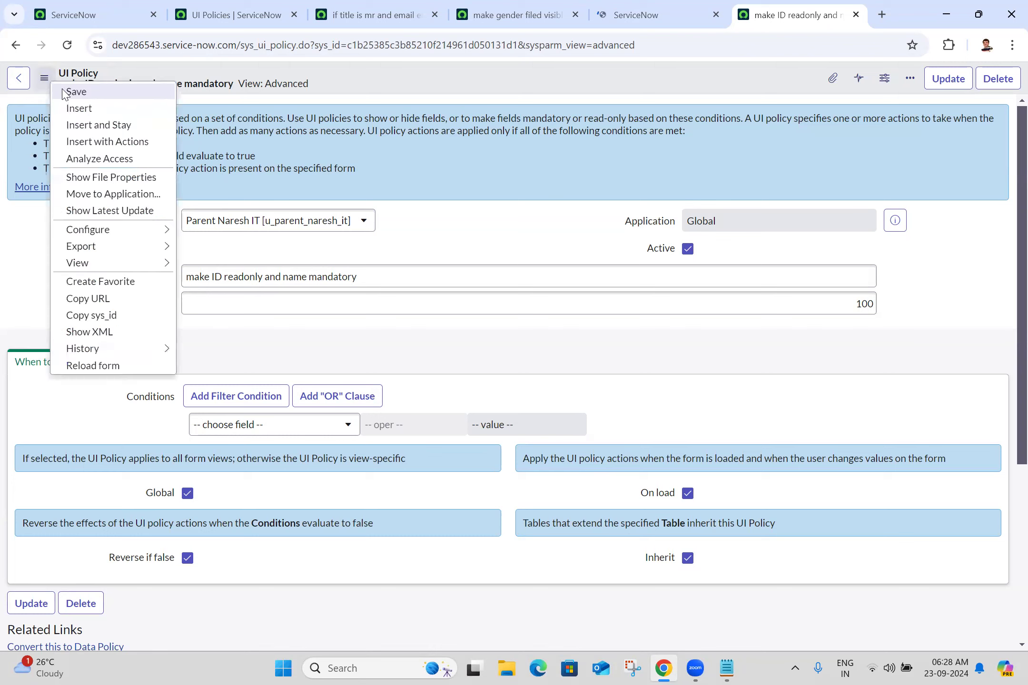
pyautogui.click(77, 92)
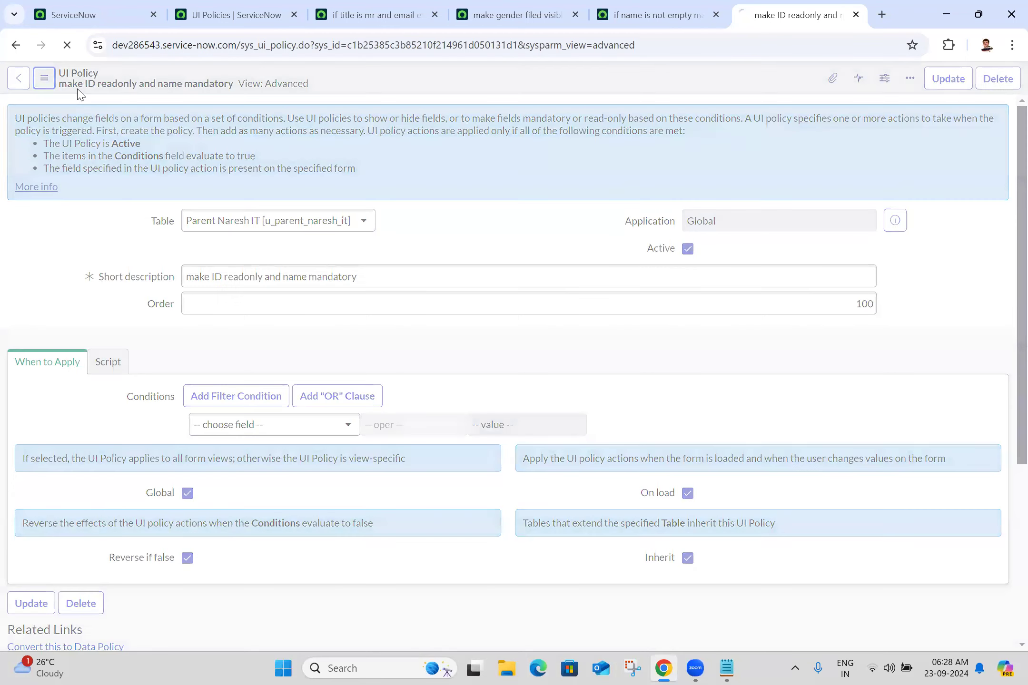
# Step: Recheck each policy's Inherit setting and return to the UI Policies list
pyautogui.click(409, 5)
pyautogui.click(509, 7)
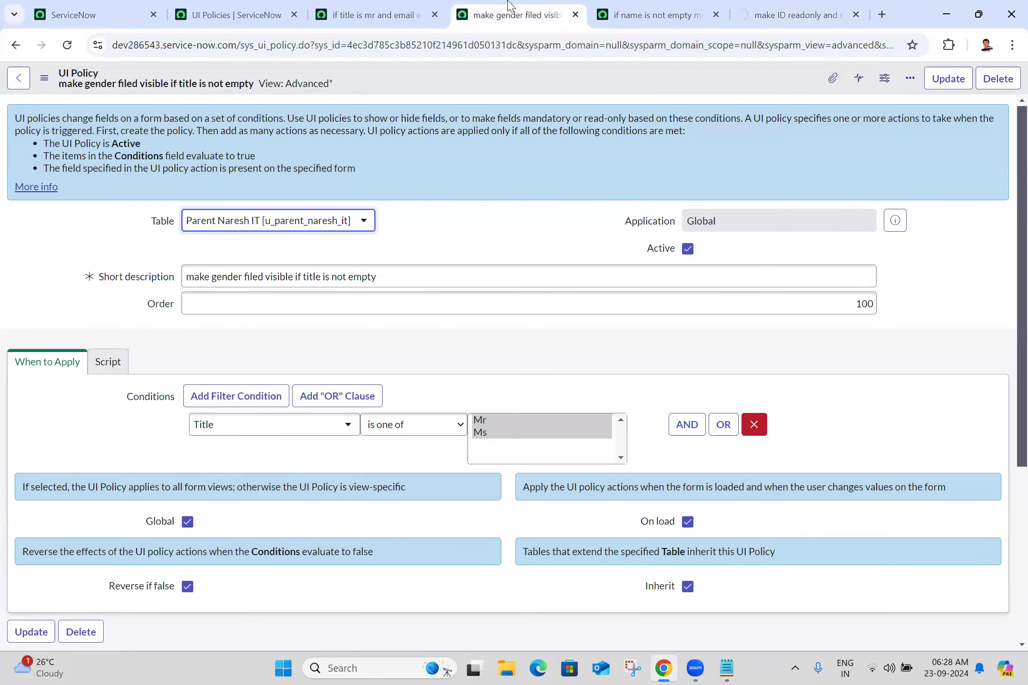
pyautogui.click(642, 6)
pyautogui.click(776, 6)
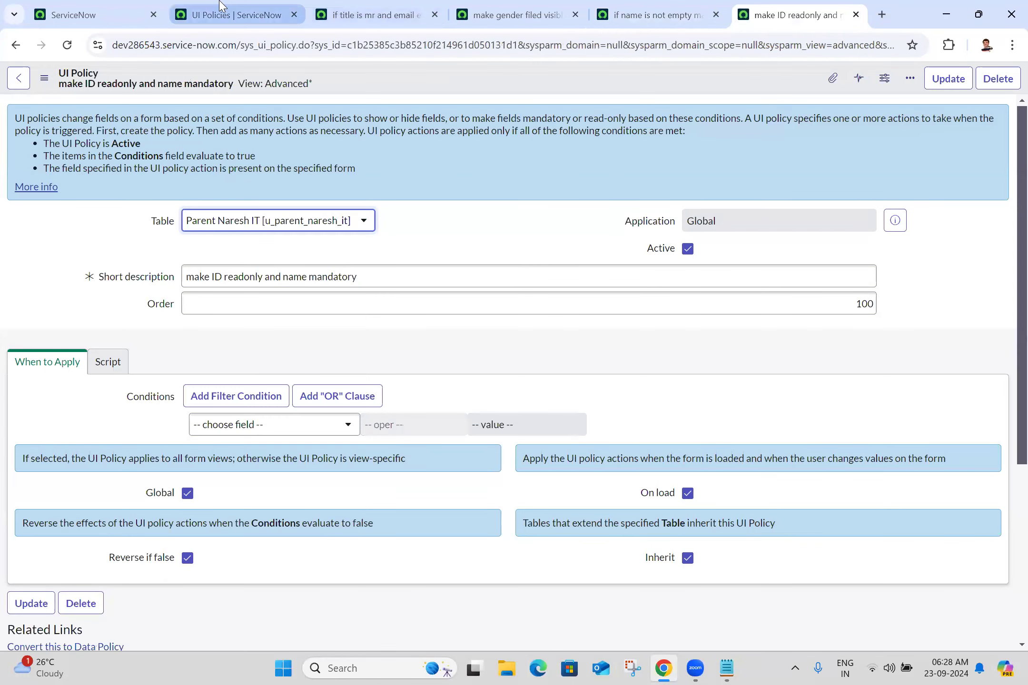
pyautogui.click(224, 6)
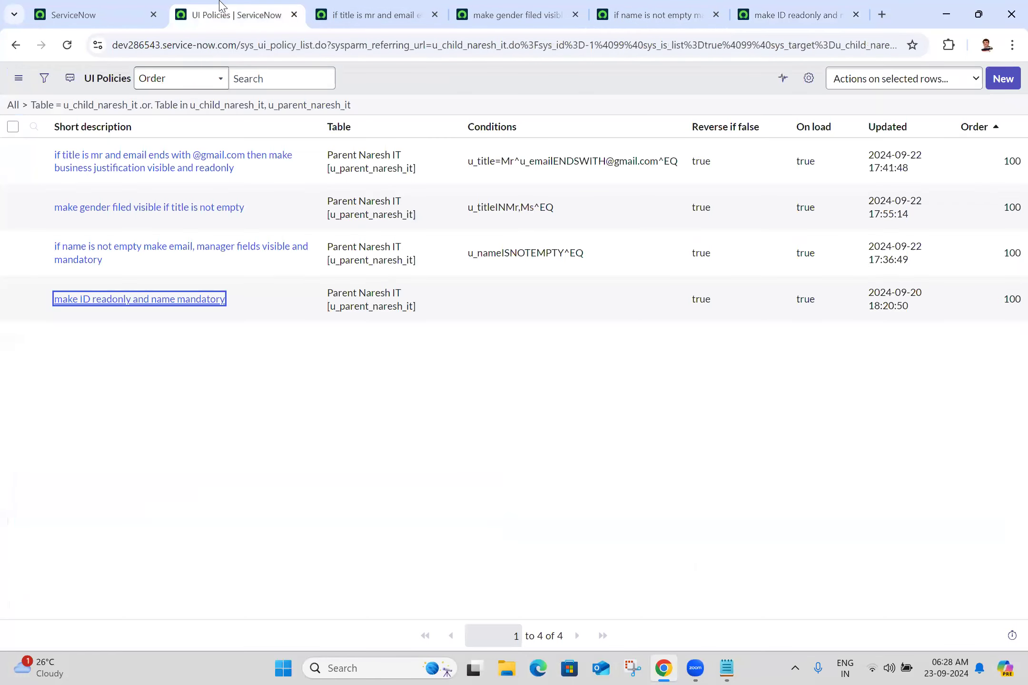
# Step: Open the Child Naresh ITs list and start a new record
pyautogui.click(128, 7)
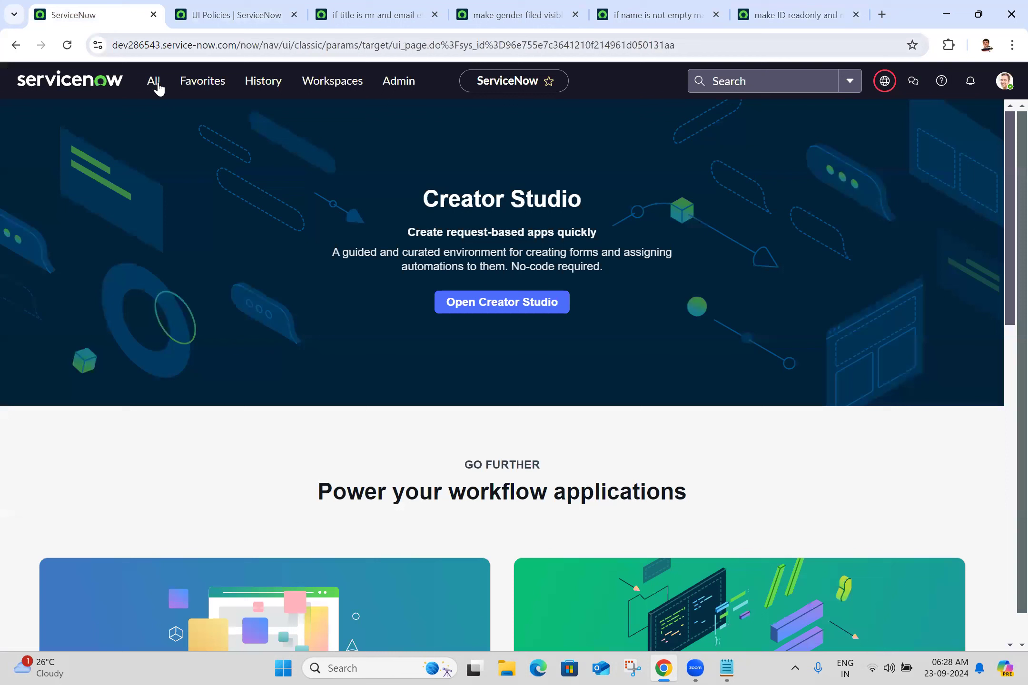
pyautogui.click(158, 88)
pyautogui.keyDown('ctrl'); pyautogui.click(138, 197); pyautogui.keyUp('ctrl')
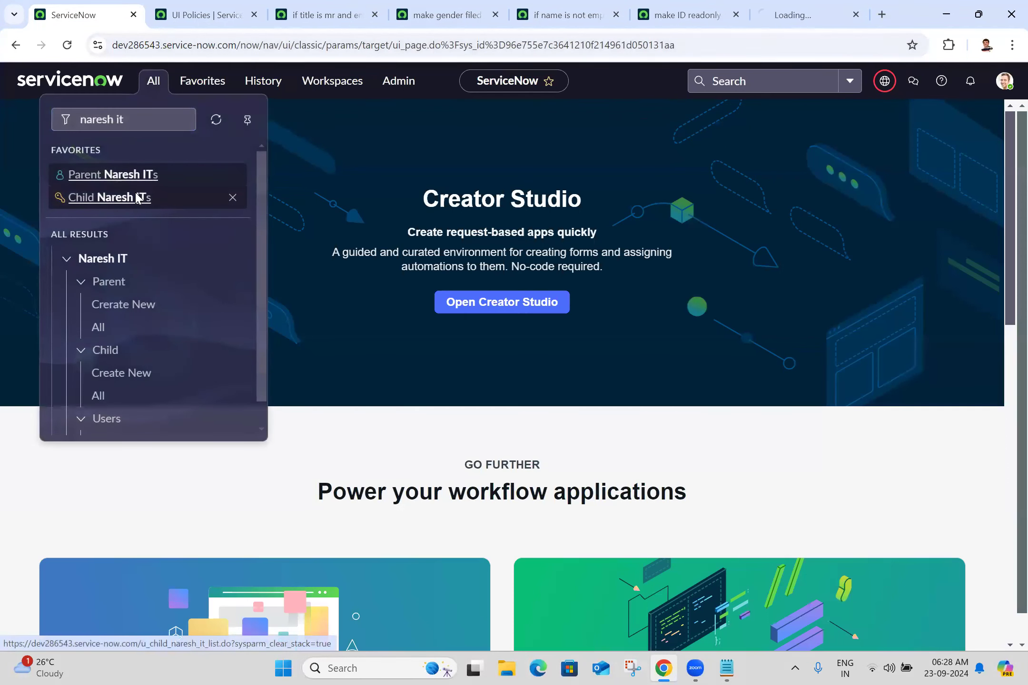
pyautogui.click(802, 11)
pyautogui.click(1004, 80)
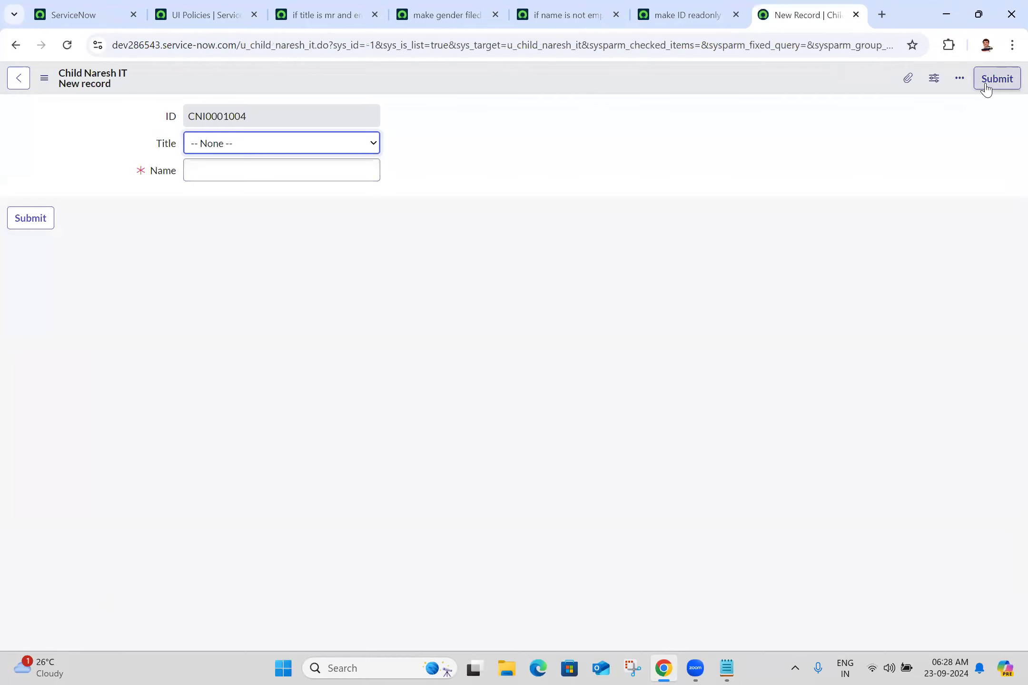
# Step: Set Title to Mr and enter a name for the new child record
pyautogui.click(323, 148)
pyautogui.click(274, 181)
pyautogui.click(304, 171)
pyautogui.write('anji')
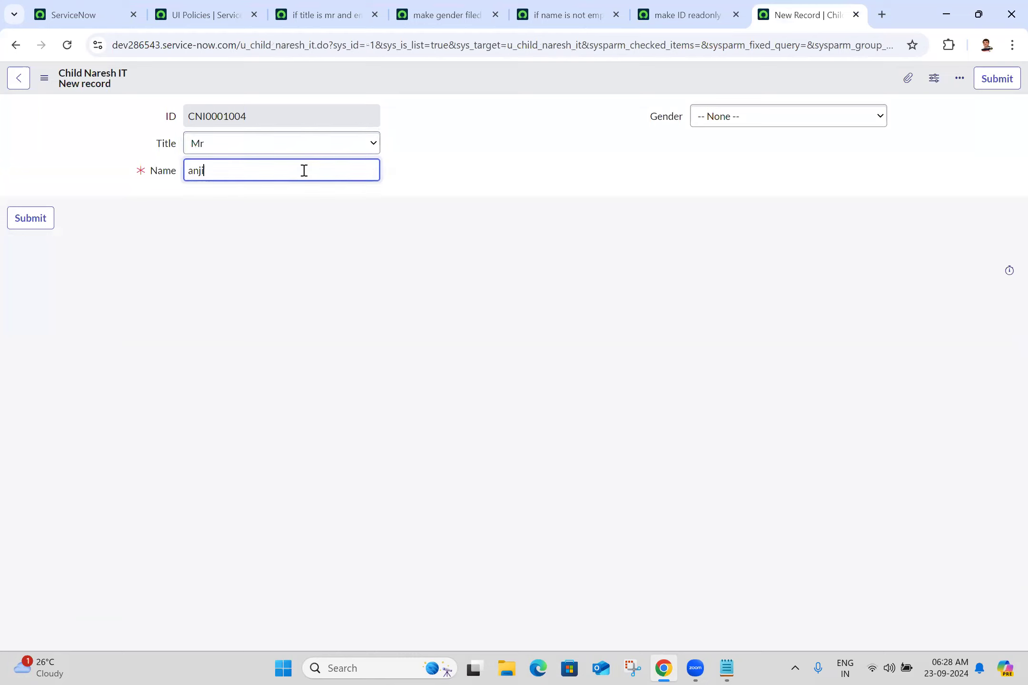
pyautogui.click(491, 176)
# Step: Set Gender to Male, enter a gmail.com email, and confirm Business Justification is read-only
pyautogui.click(754, 115)
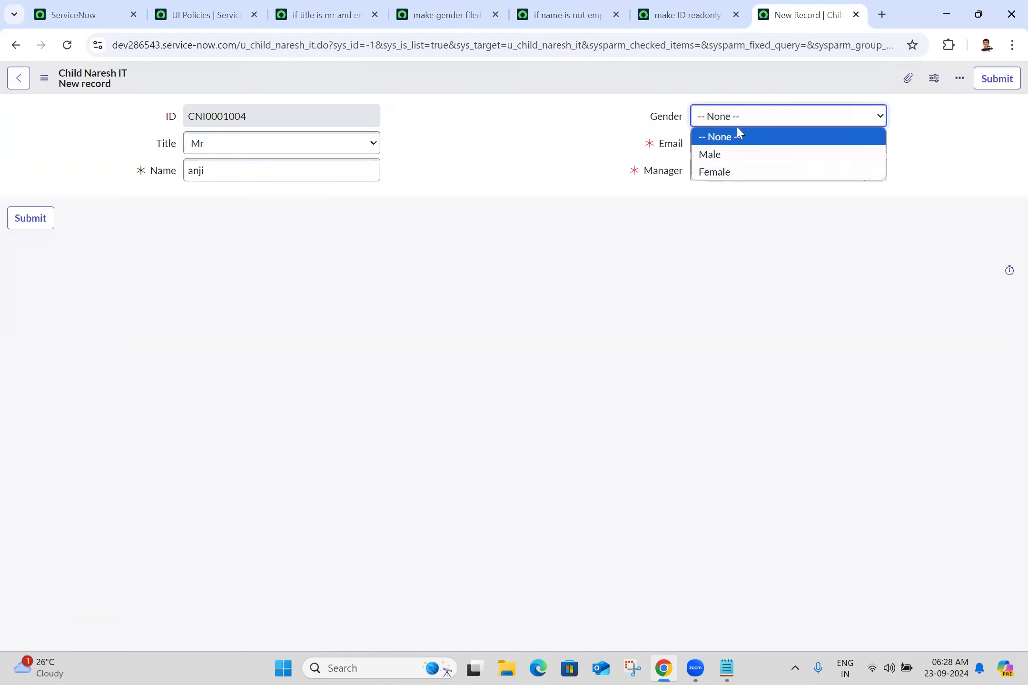
pyautogui.click(717, 153)
pyautogui.click(737, 134)
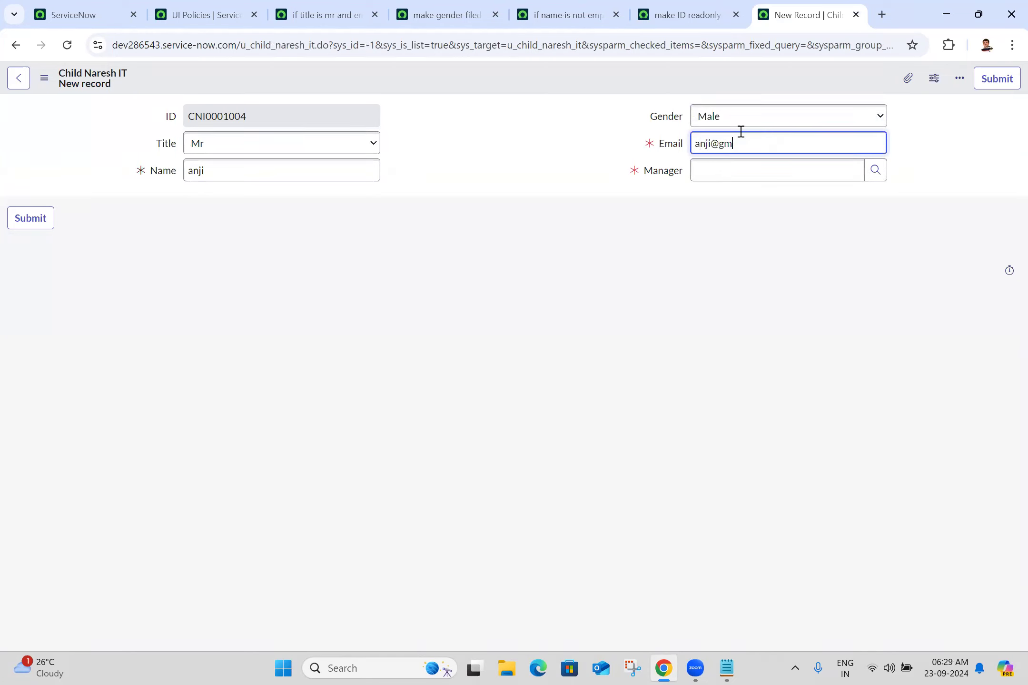
pyautogui.click(521, 155)
pyautogui.click(290, 217)
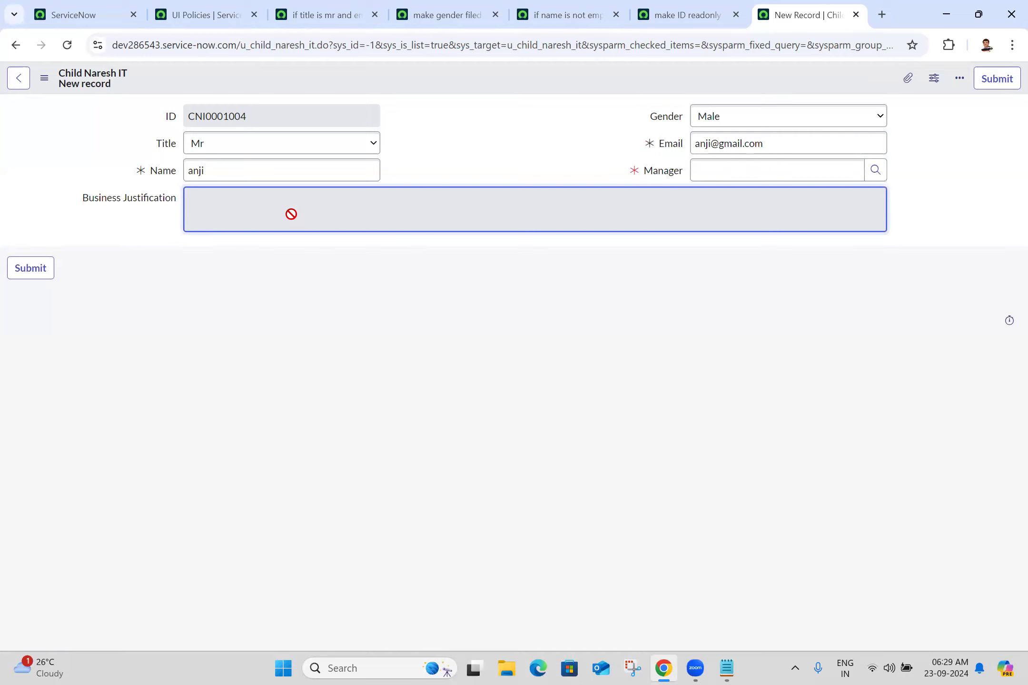
pyautogui.click(656, 622)
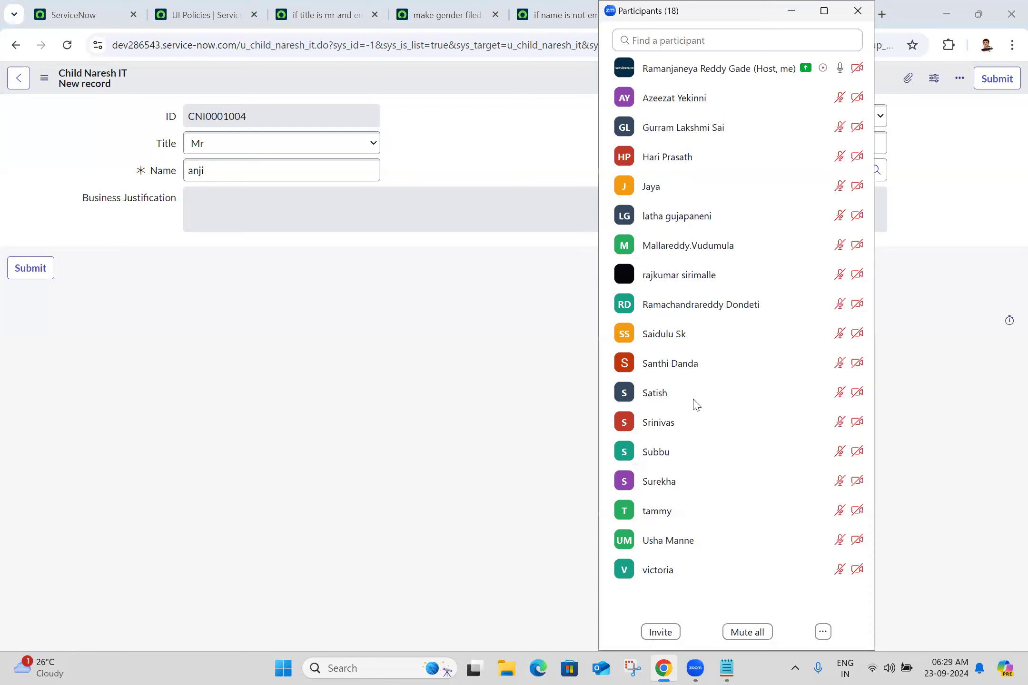
pyautogui.press('Escape')
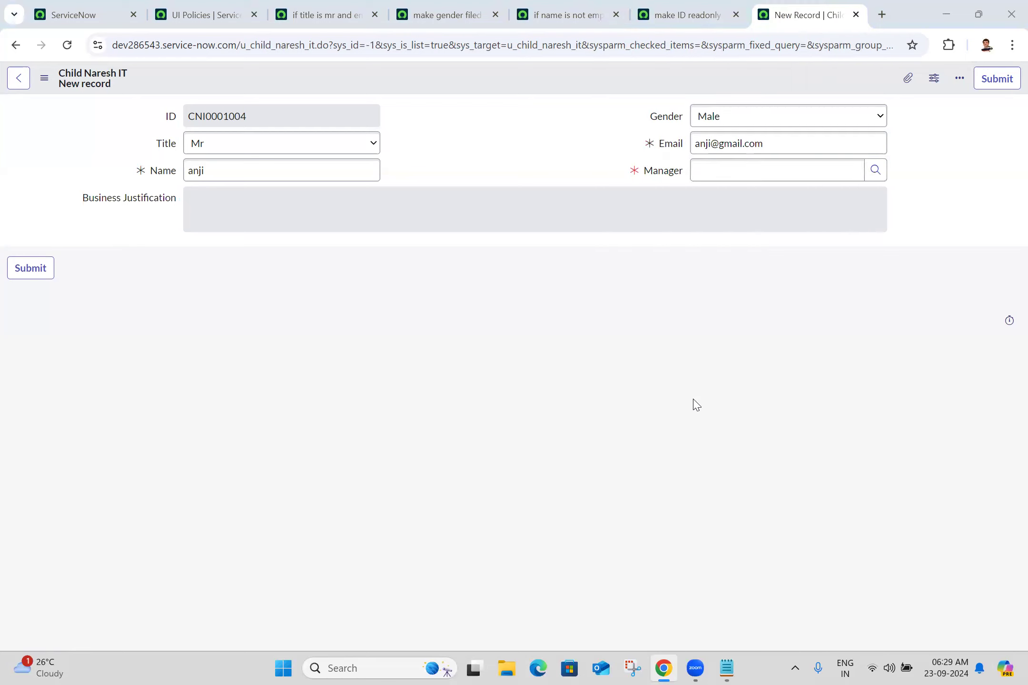
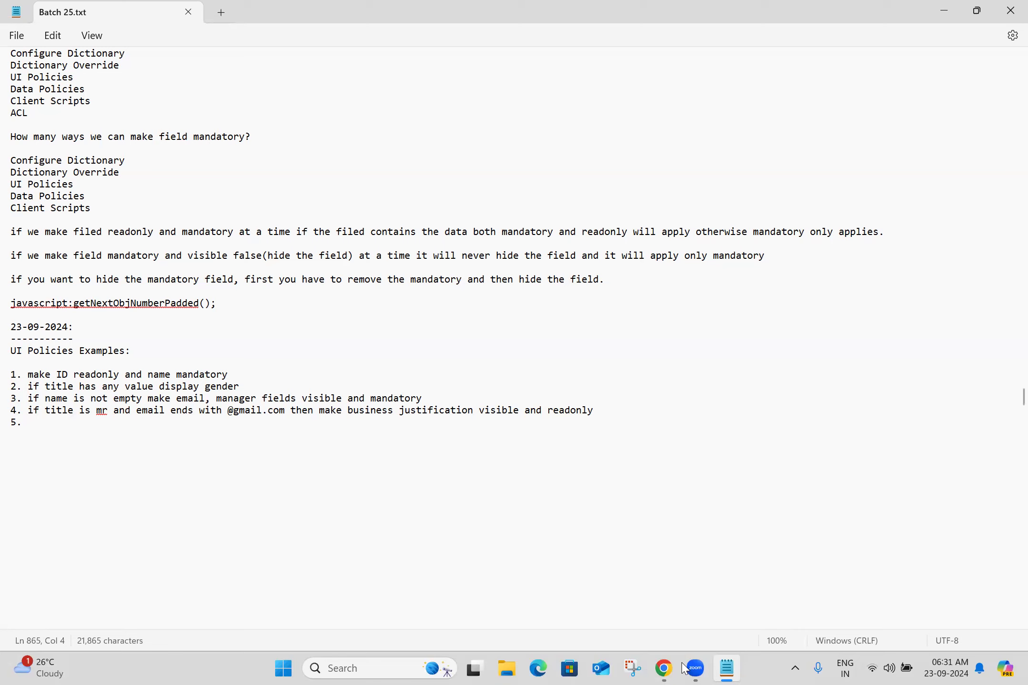
# Step: Bring the ServiceNow browser window back to the front
pyautogui.click(664, 669)
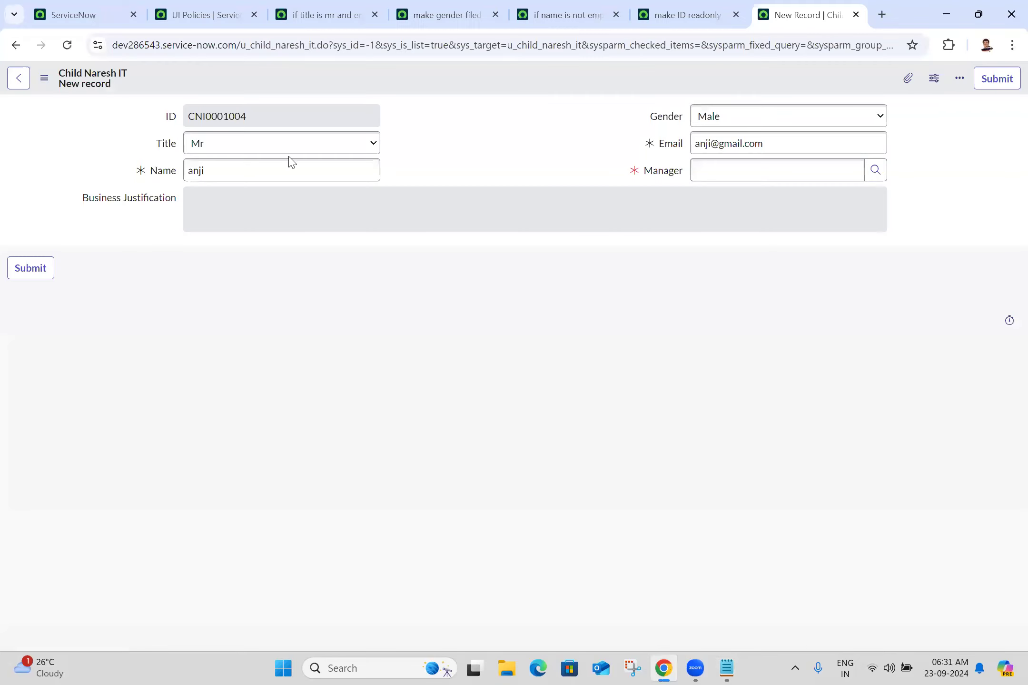
# Step: Close all tabs to the right of the first ServiceNow tab, leaving the unsaved record
pyautogui.click(61, 5)
pyautogui.rightClick(62, 5)
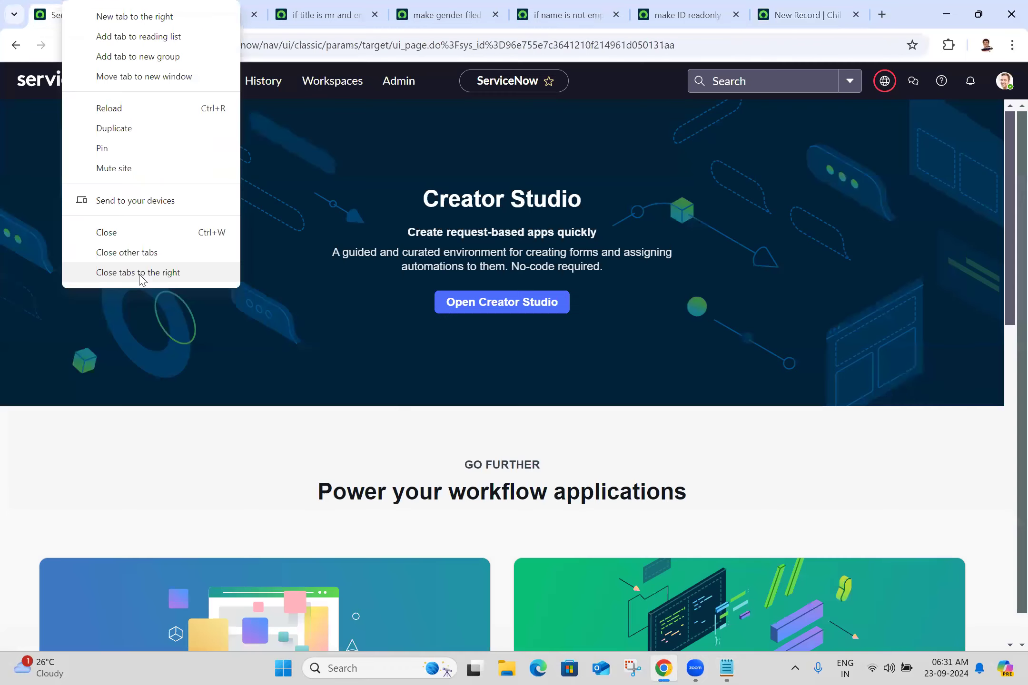
pyautogui.click(143, 271)
pyautogui.click(578, 138)
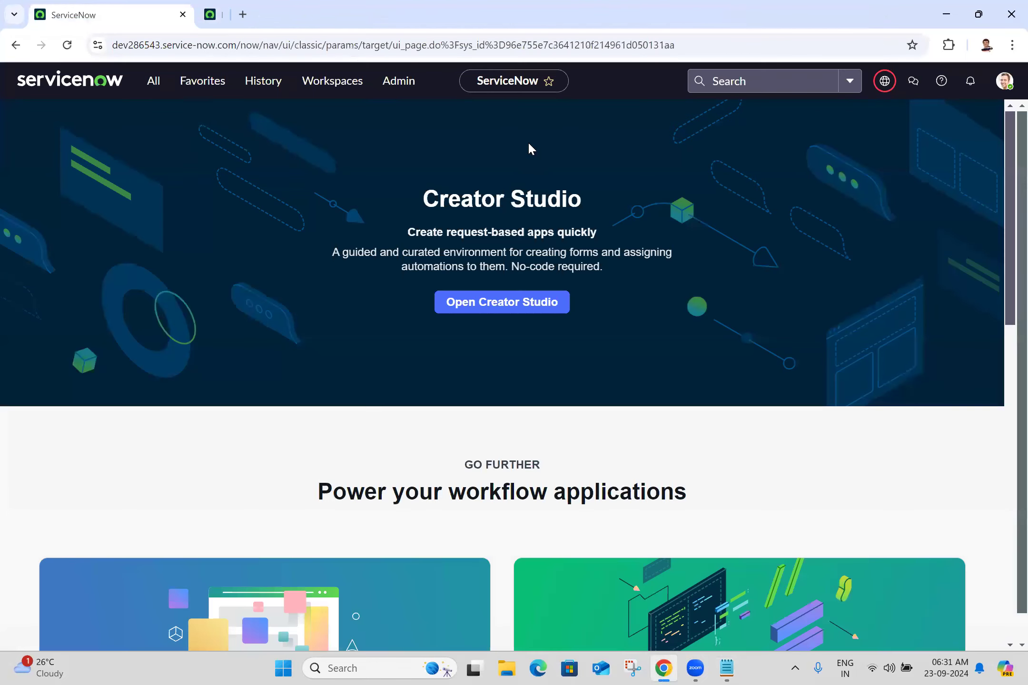
# Step: Filter the navigator for 'incident' and open Incident - All in a new tab
pyautogui.click(149, 85)
pyautogui.hotkey('ctrl', 'shift', 'Left')
pyautogui.hotkey('ctrl', 'shift', 'Left')
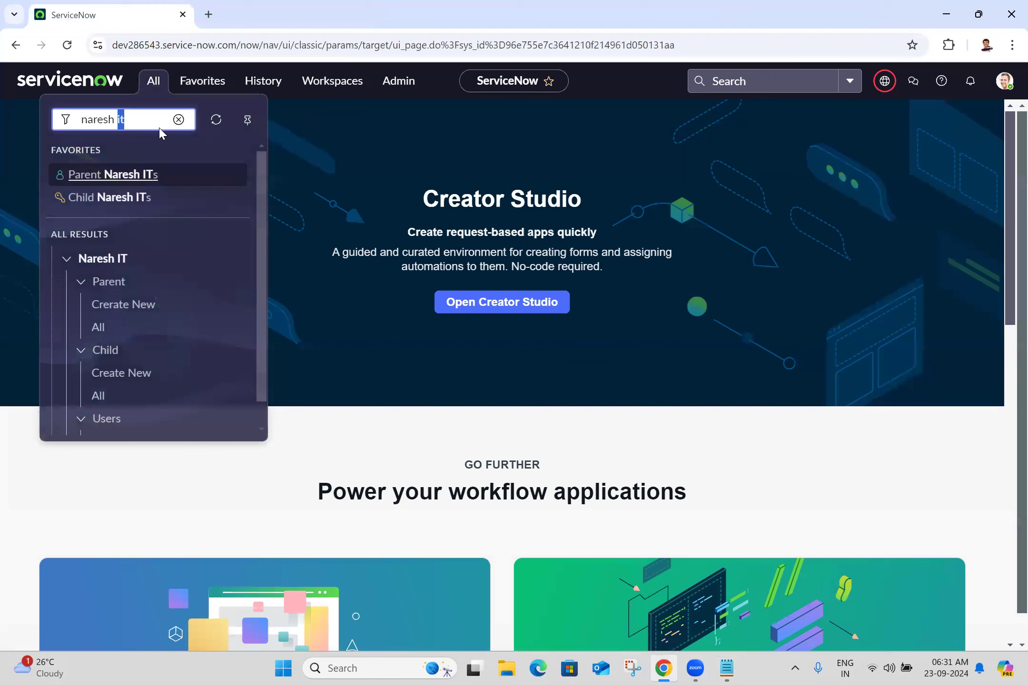
pyautogui.write('incident')
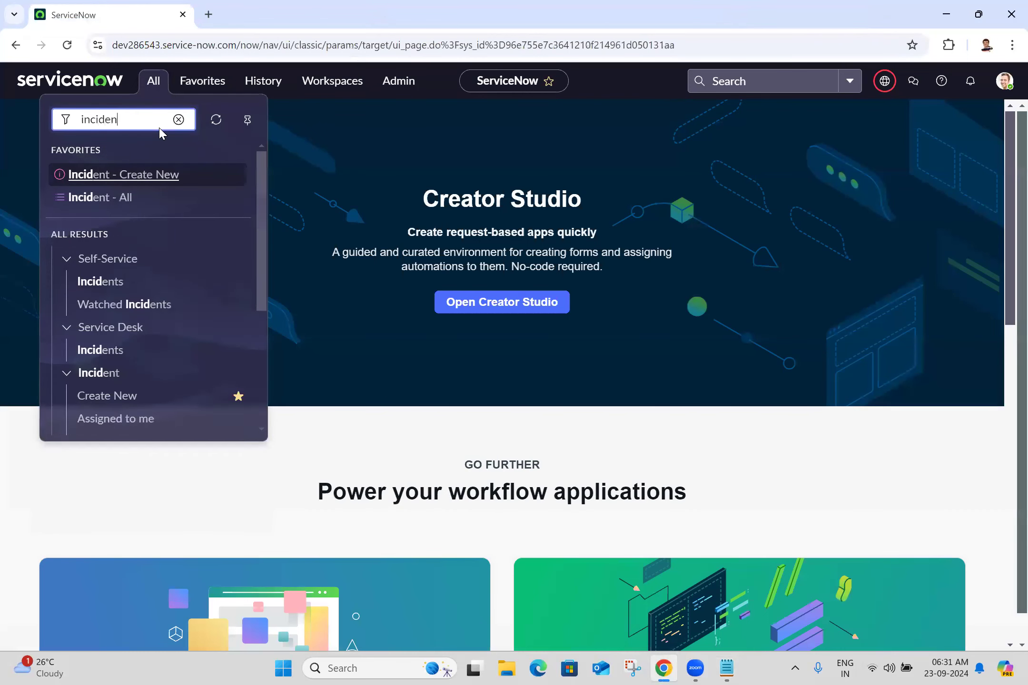
pyautogui.middleClick(104, 207)
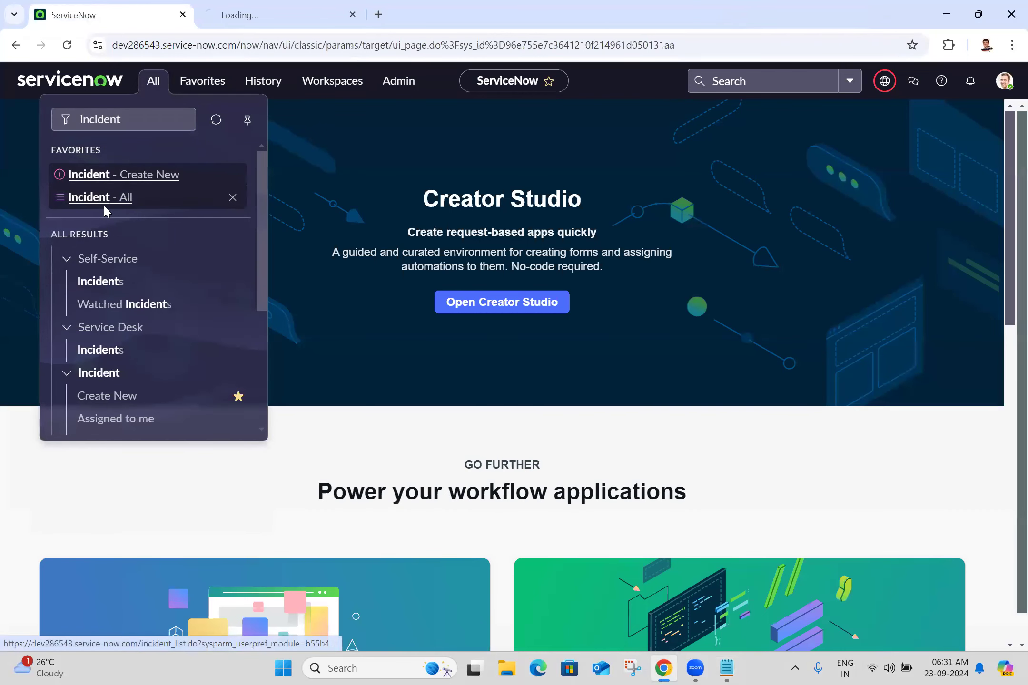
pyautogui.click(324, 7)
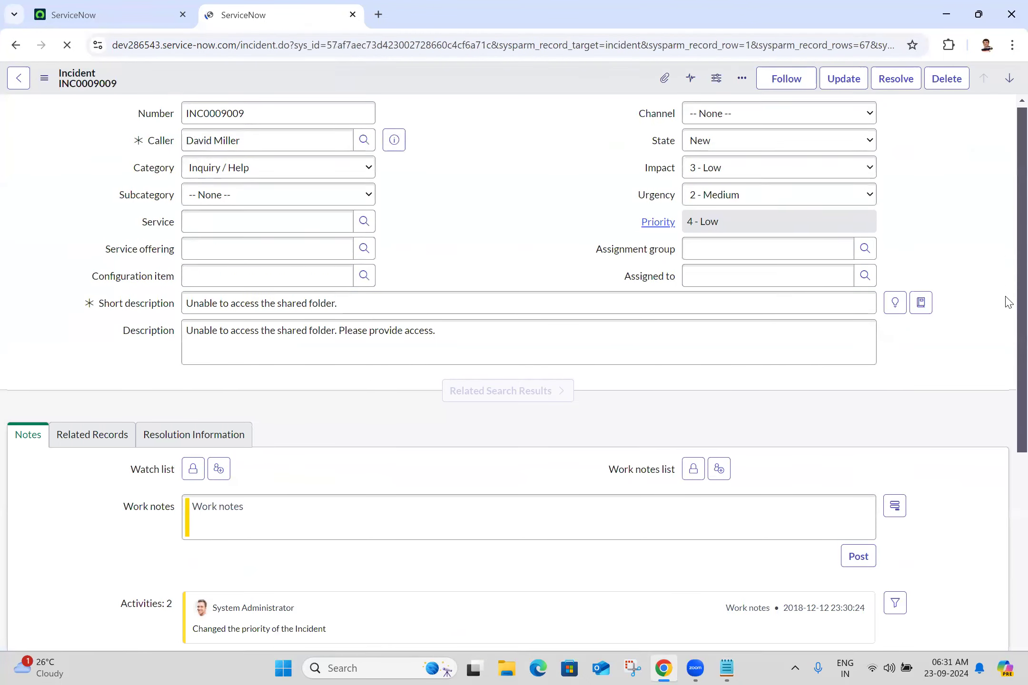
# Step: On incident INC0009009, review the State options and scroll down to the Task SLAs list
pyautogui.scroll(-5, 1007, 305)
pyautogui.scroll(6, 1006, 523)
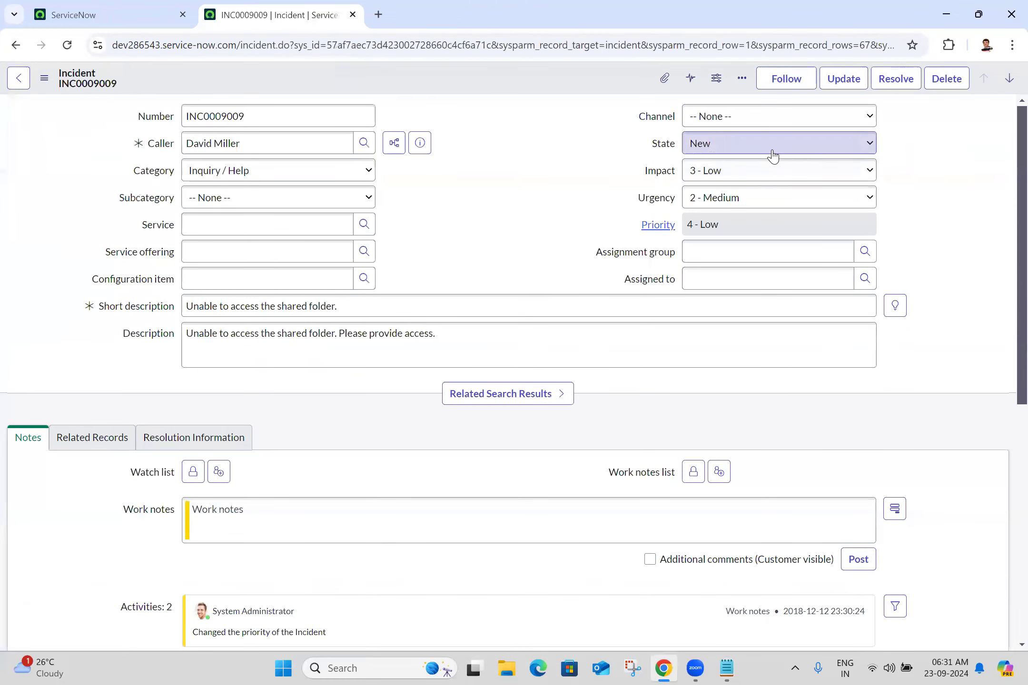
pyautogui.click(772, 149)
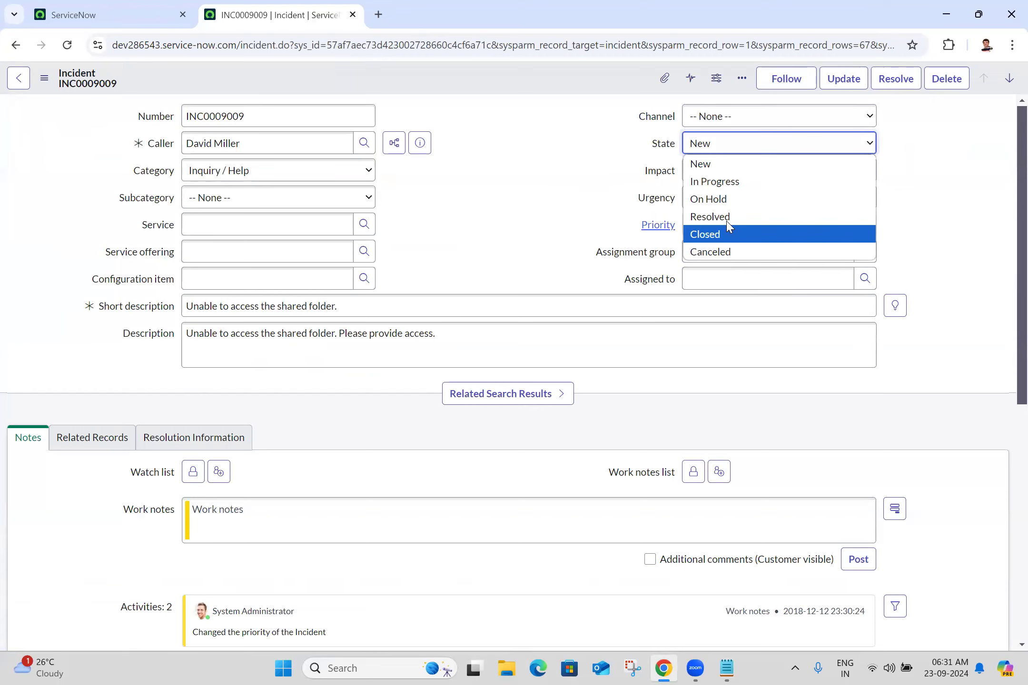
pyautogui.click(507, 220)
pyautogui.moveTo(1009, 221); pyautogui.dragTo(1009, 519)
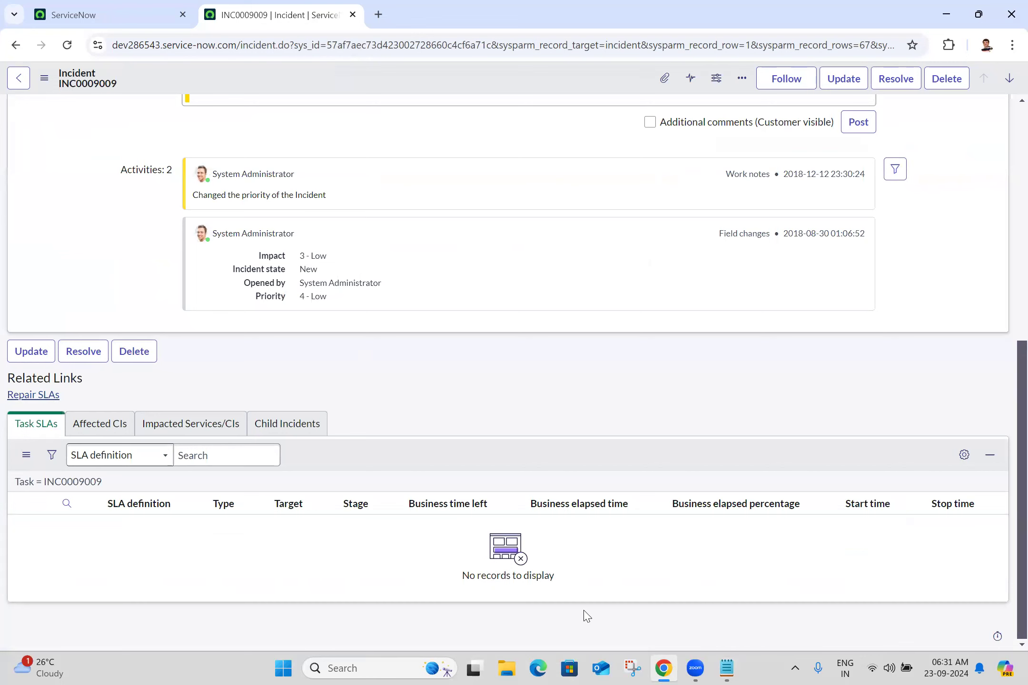
# Step: In Notepad, write example 5: if incident state is resolved, closed and cancelled, hide the Task SLA related list
pyautogui.hotkey('alt', 'Tab')
pyautogui.write('if inciden')
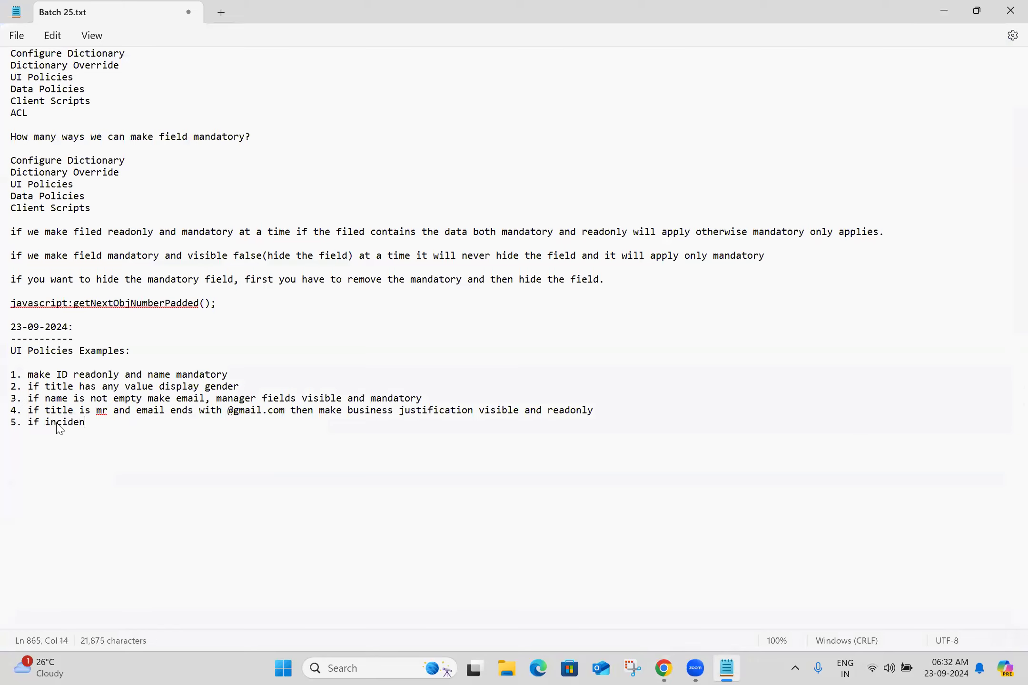
pyautogui.write('t state is on')
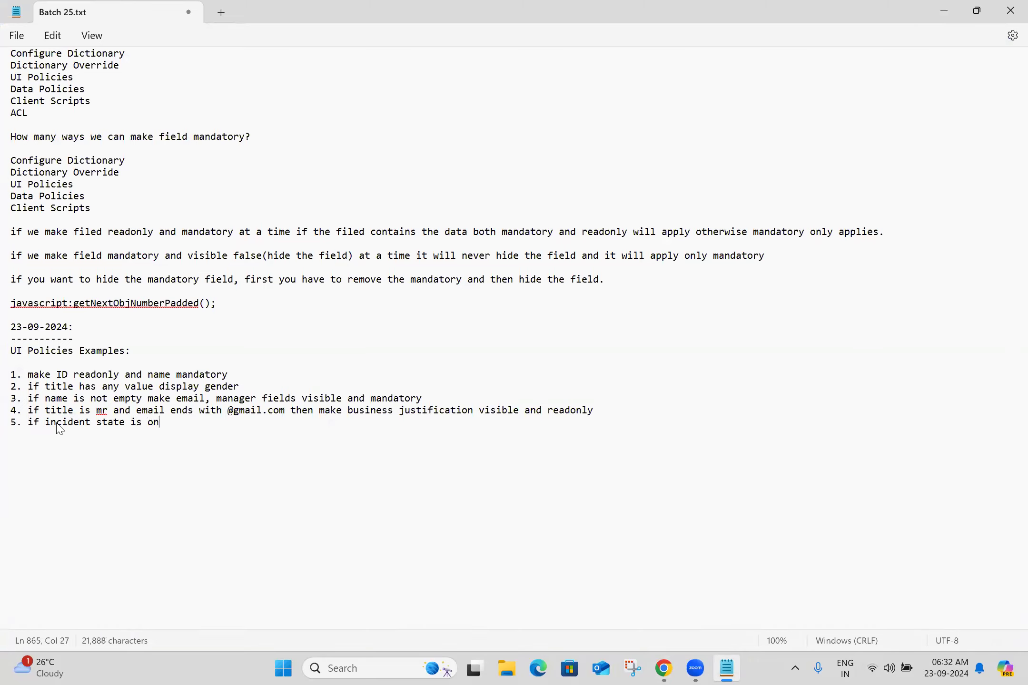
pyautogui.write('e of resolved,co')
pyautogui.write('osed nd')
pyautogui.press('BackSpace')
pyautogui.press('BackSpace')
pyautogui.press('BackSpace')
pyautogui.write('a')
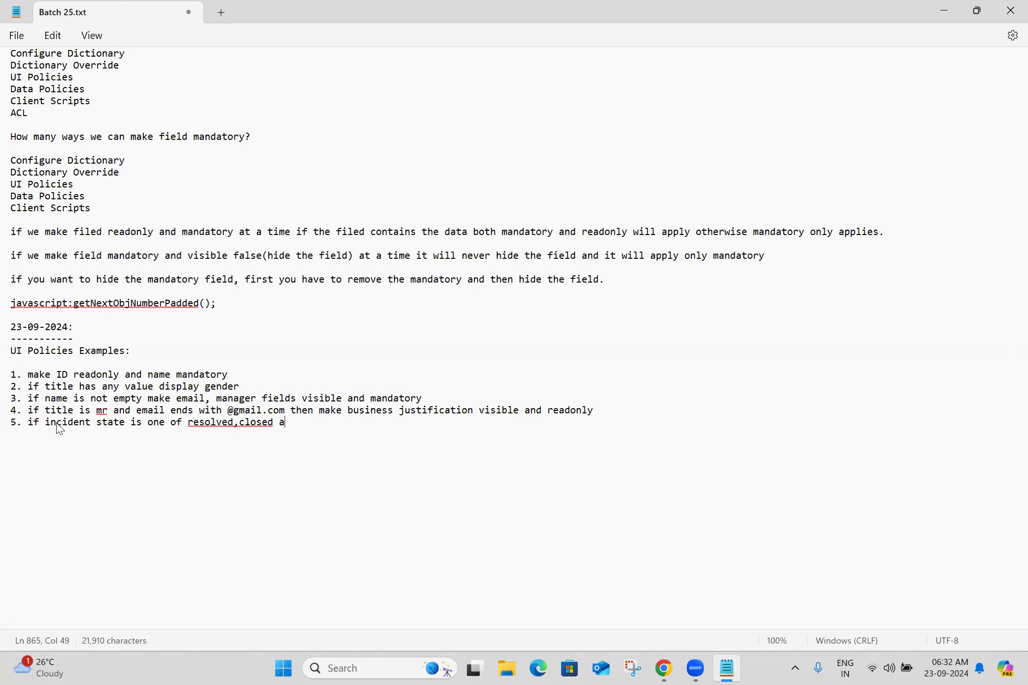
pyautogui.write('nd cancelled')
pyautogui.click(240, 422)
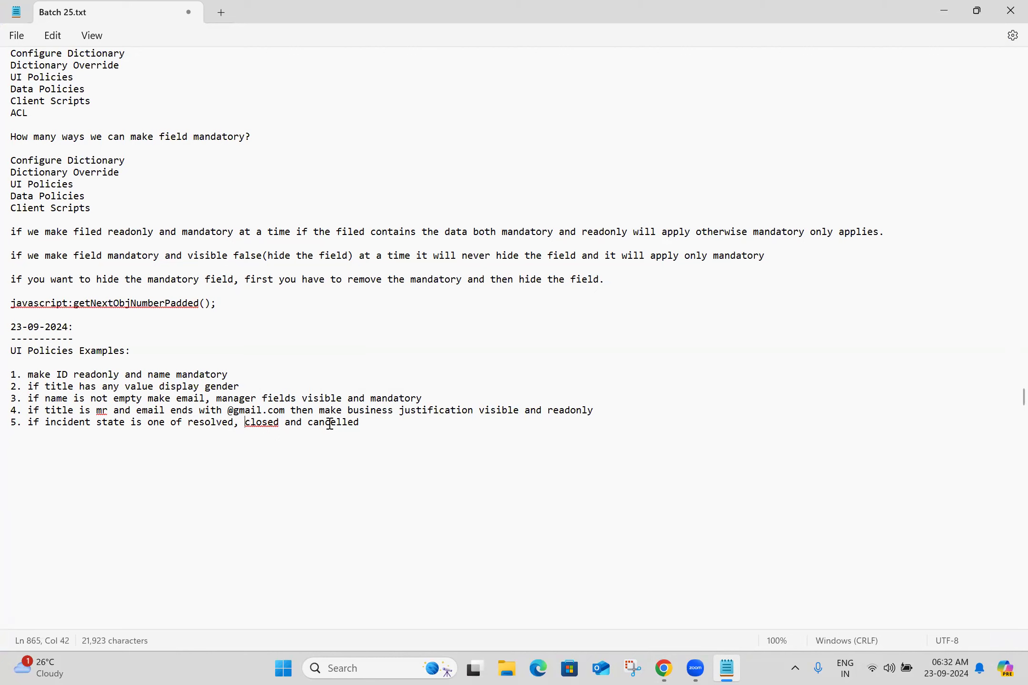
pyautogui.click(382, 424)
pyautogui.write('then make Task SL')
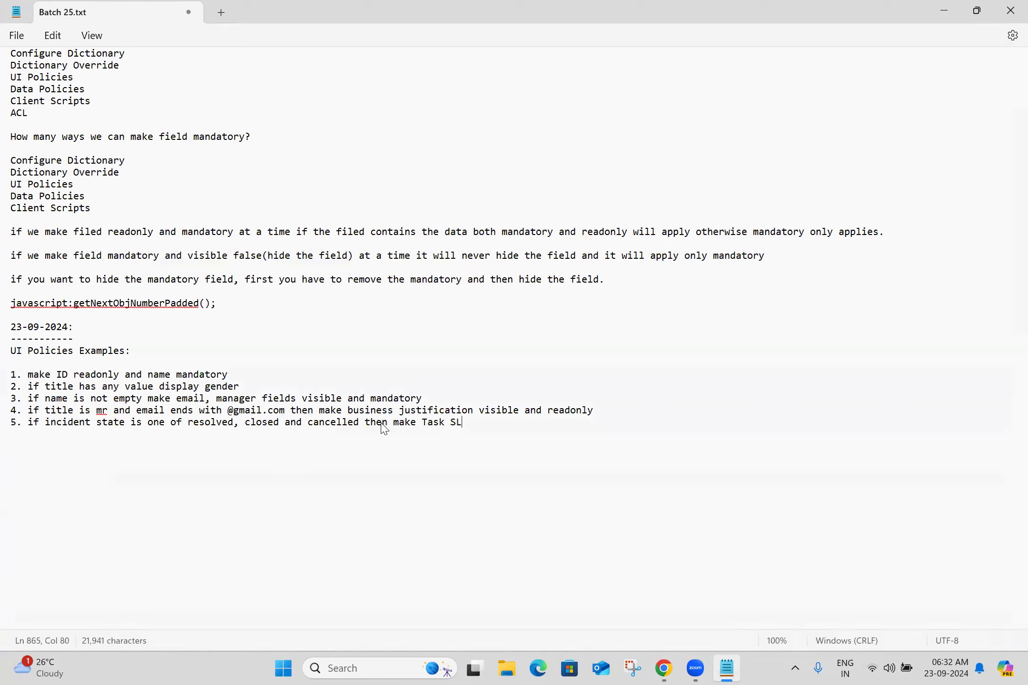
pyautogui.write('A Related list hidden')
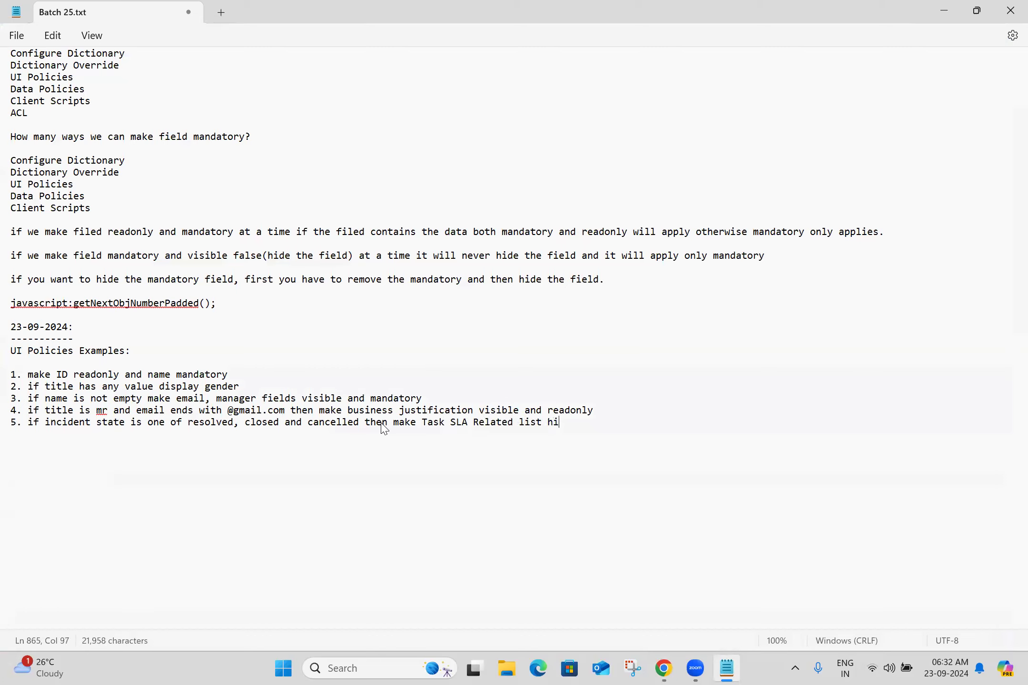
pyautogui.press('Return')
pyautogui.press('Return')
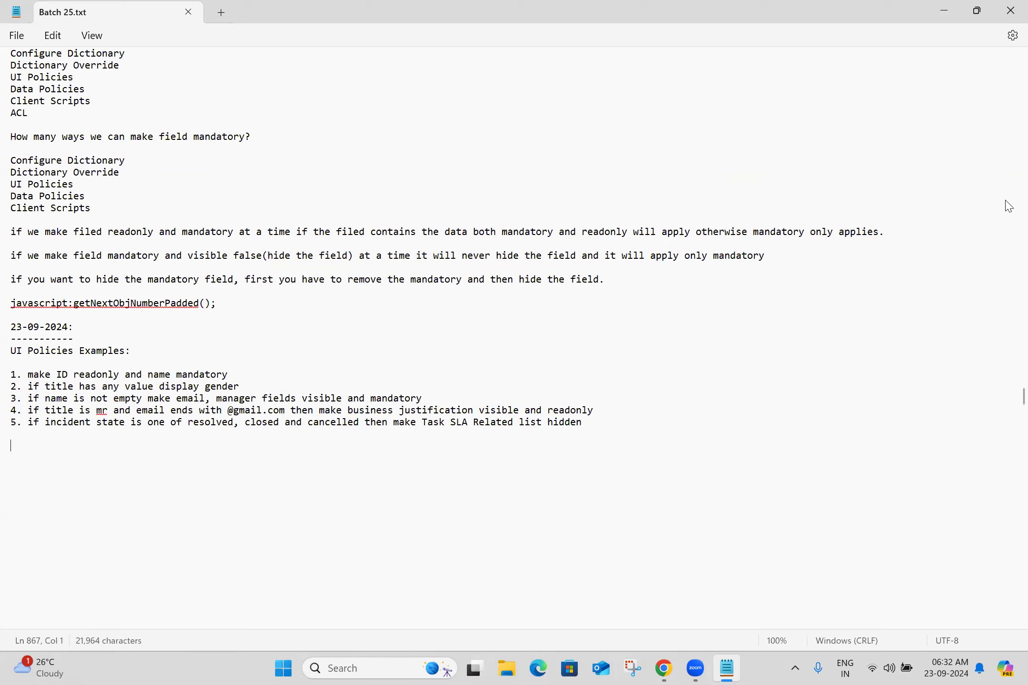
# Step: Check the incident form, then select the example 5 text in the notes and return to ServiceNow
pyautogui.hotkey('alt', 'Tab')
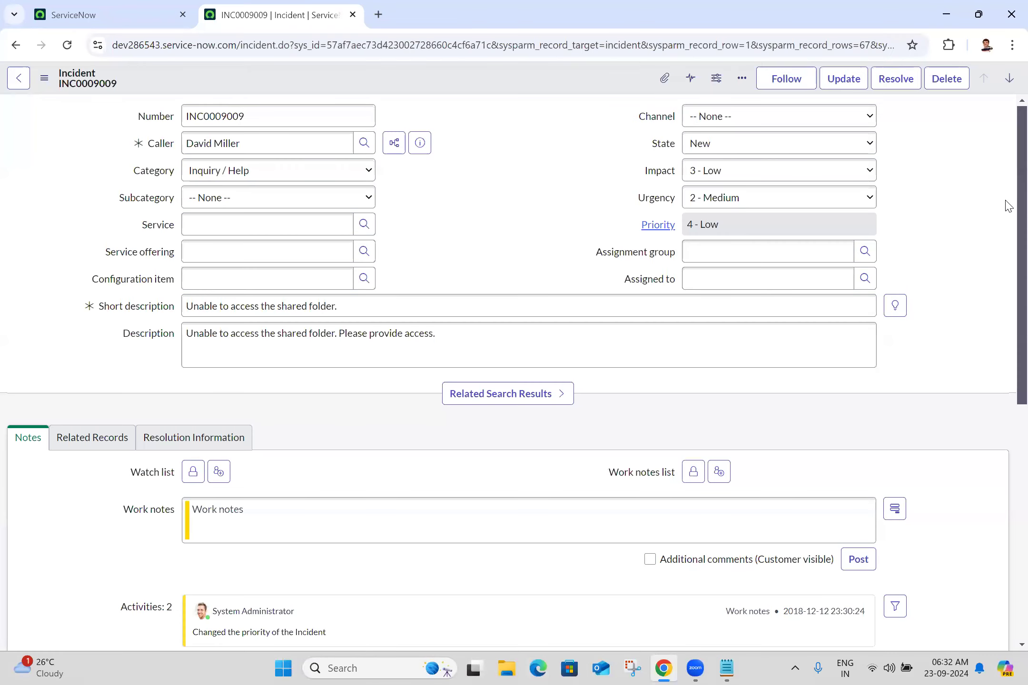
pyautogui.scroll(-6, 1007, 206)
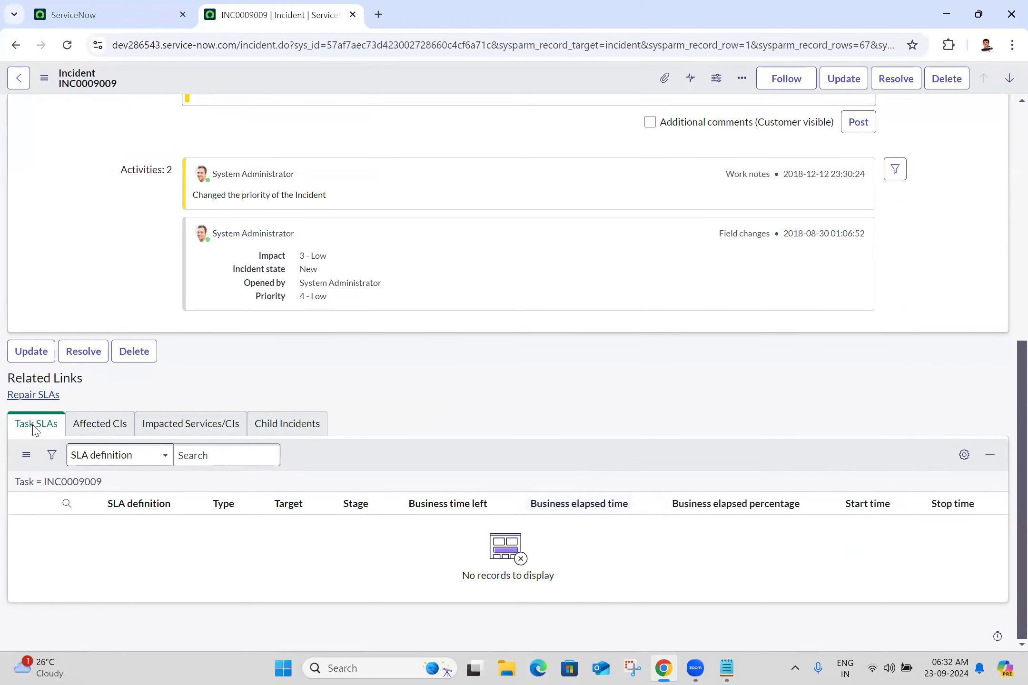
pyautogui.hotkey('alt', 'Tab')
pyautogui.hotkey('ctrl', 'shift', 'Right')
pyautogui.hotkey('ctrl', 'shift', 'Right')
pyautogui.hotkey('ctrl', 'shift', 'Right')
pyautogui.hotkey('ctrl', 'shift', 'Right')
pyautogui.hotkey('ctrl', 'shift', 'Right')
pyautogui.hotkey('ctrl', 'shift', 'Right')
pyautogui.hotkey('ctrl', 'shift', 'Right')
pyautogui.hotkey('ctrl', 'shift', 'Right')
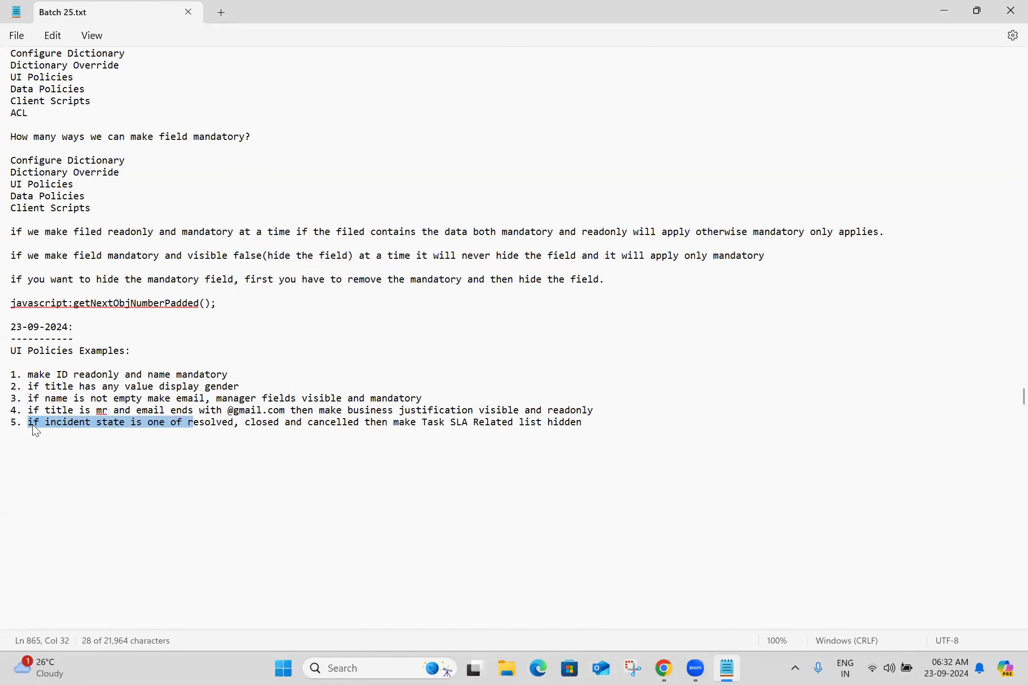
pyautogui.hotkey('shift', 'Right')
pyautogui.hotkey('shift', 'Right')
pyautogui.hotkey('shift', 'Right')
pyautogui.hotkey('shift', 'Right')
pyautogui.hotkey('shift', 'Right')
pyautogui.hotkey('shift', 'Right')
pyautogui.hotkey('shift', 'Right')
pyautogui.hotkey('shift', 'Right')
pyautogui.hotkey('shift', 'Right')
pyautogui.hotkey('shift', 'Right')
pyautogui.hotkey('shift', 'Right')
pyautogui.hotkey('shift', 'Right')
pyautogui.hotkey('shift', 'Right')
pyautogui.hotkey('shift', 'Right')
pyautogui.hotkey('shift', 'Right')
pyautogui.hotkey('shift', 'Right')
pyautogui.hotkey('shift', 'Right')
pyautogui.hotkey('shift', 'Right')
pyautogui.hotkey('shift', 'Right')
pyautogui.hotkey('shift', 'Right')
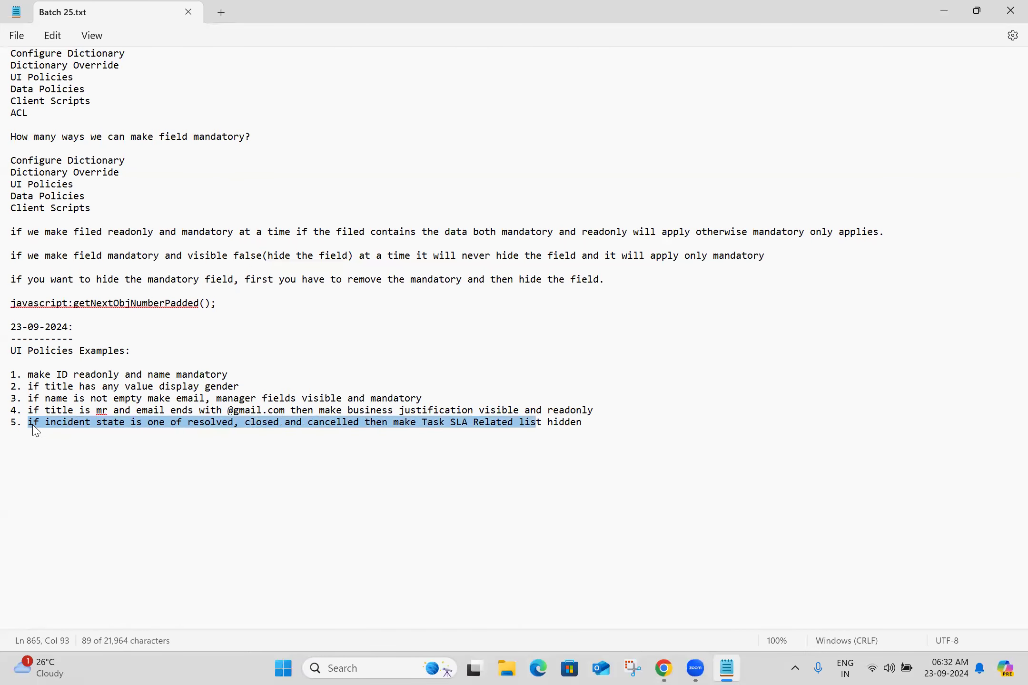
pyautogui.hotkey('shift', 'Right')
pyautogui.hotkey('shift', 'Right')
pyautogui.hotkey('shift', 'Right')
pyautogui.hotkey('shift', 'Right')
pyautogui.hotkey('shift', 'Right')
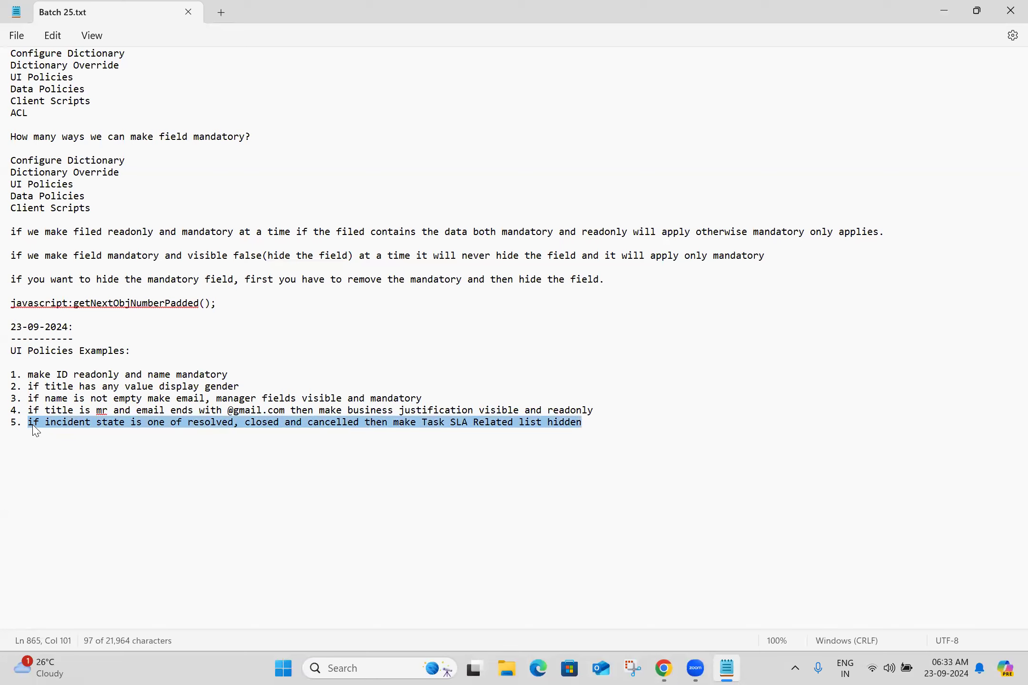
pyautogui.click(228, 467)
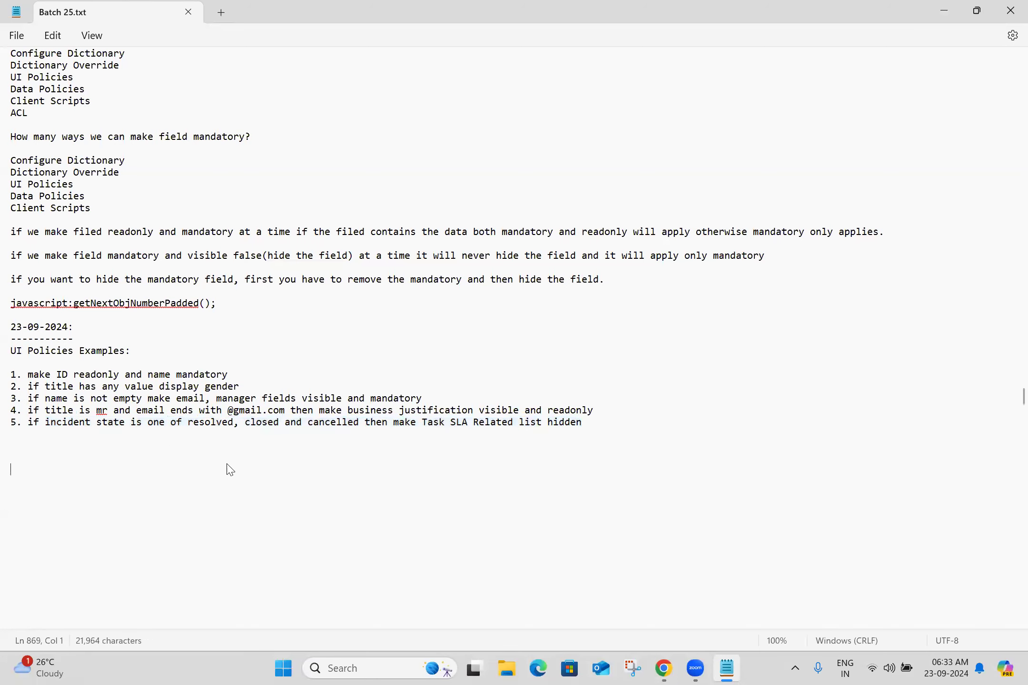
pyautogui.click(661, 668)
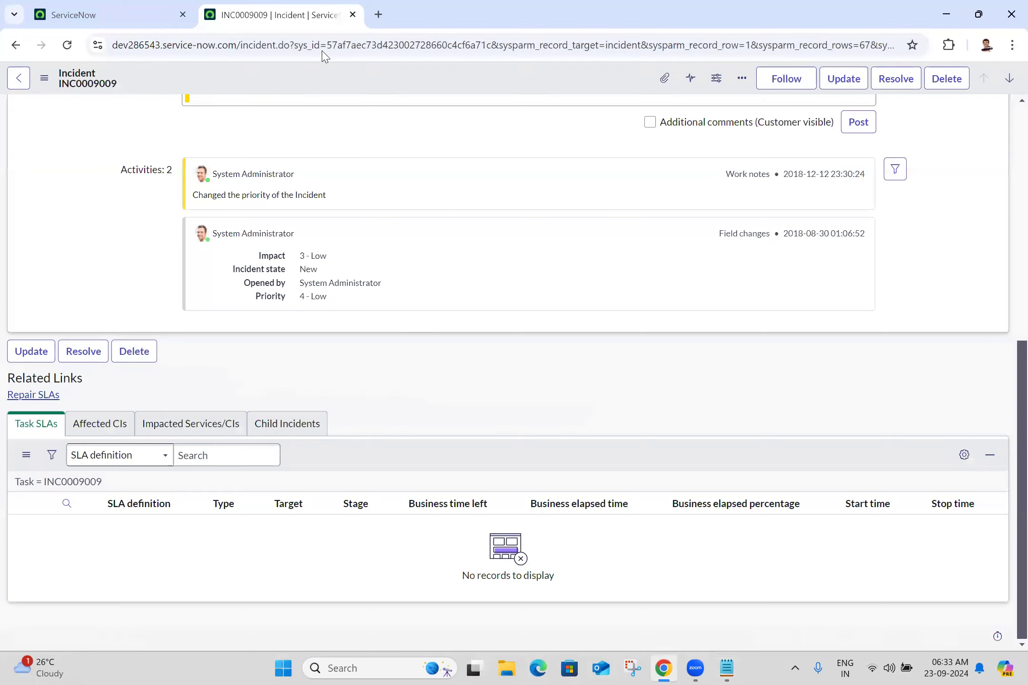
# Step: Create a new Incident UI policy via Configure > UI Policies and go to its short description
pyautogui.rightClick(204, 74)
pyautogui.moveTo(257, 335)
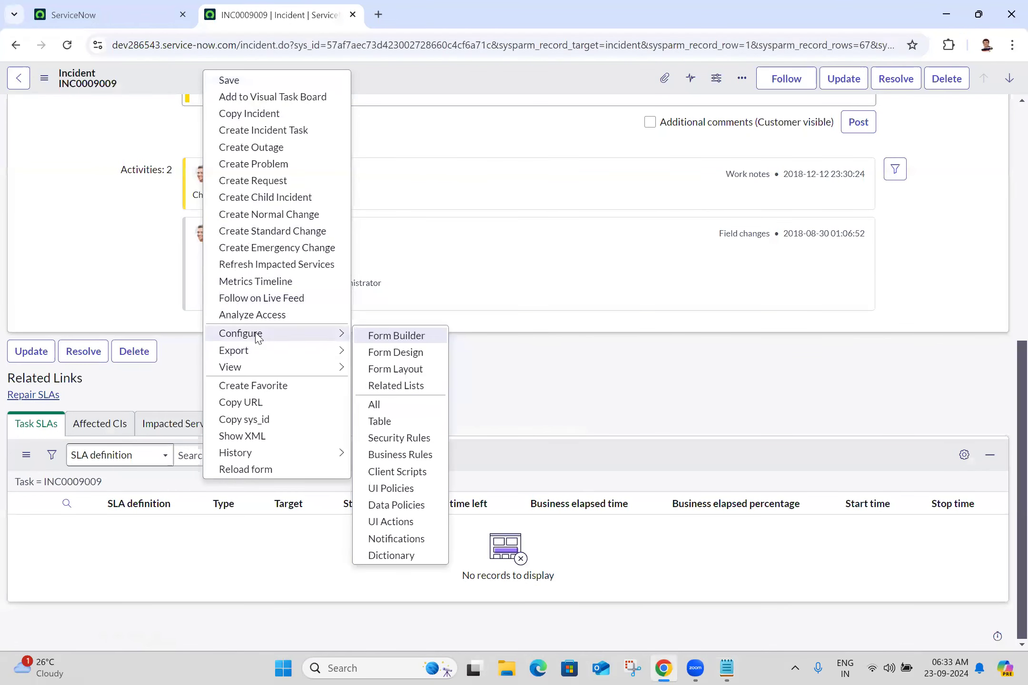
pyautogui.click(393, 493)
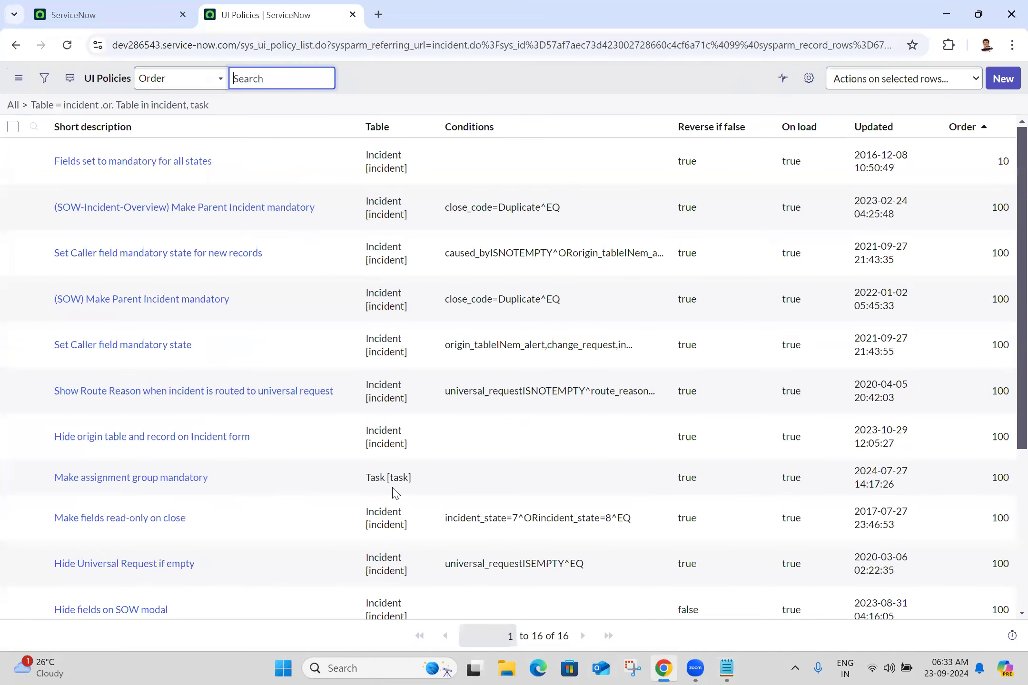
pyautogui.click(1006, 79)
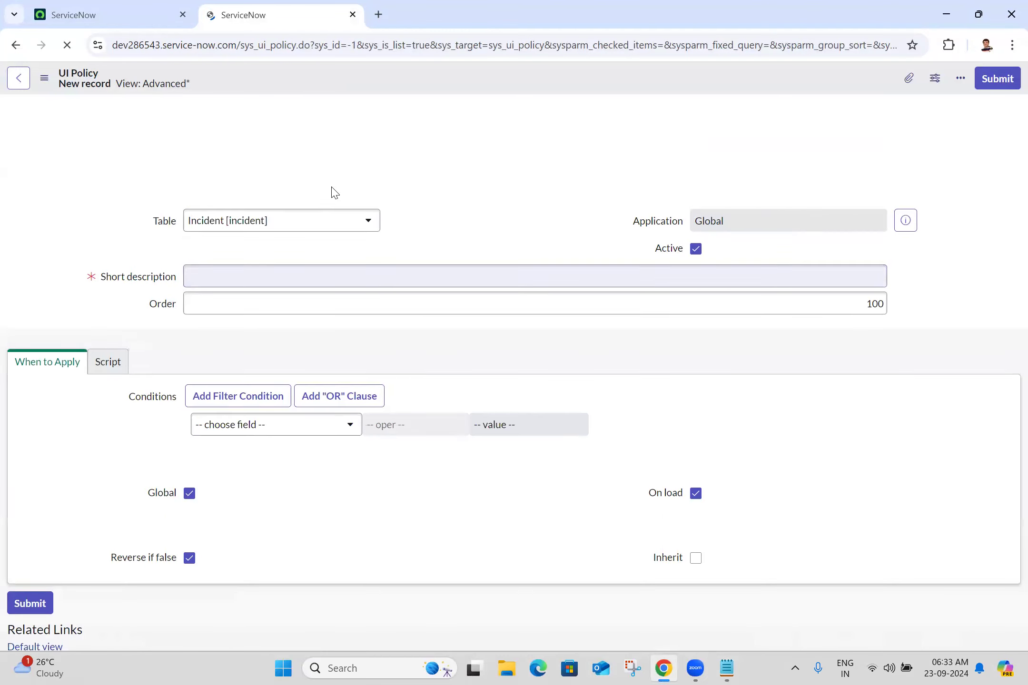
pyautogui.click(365, 281)
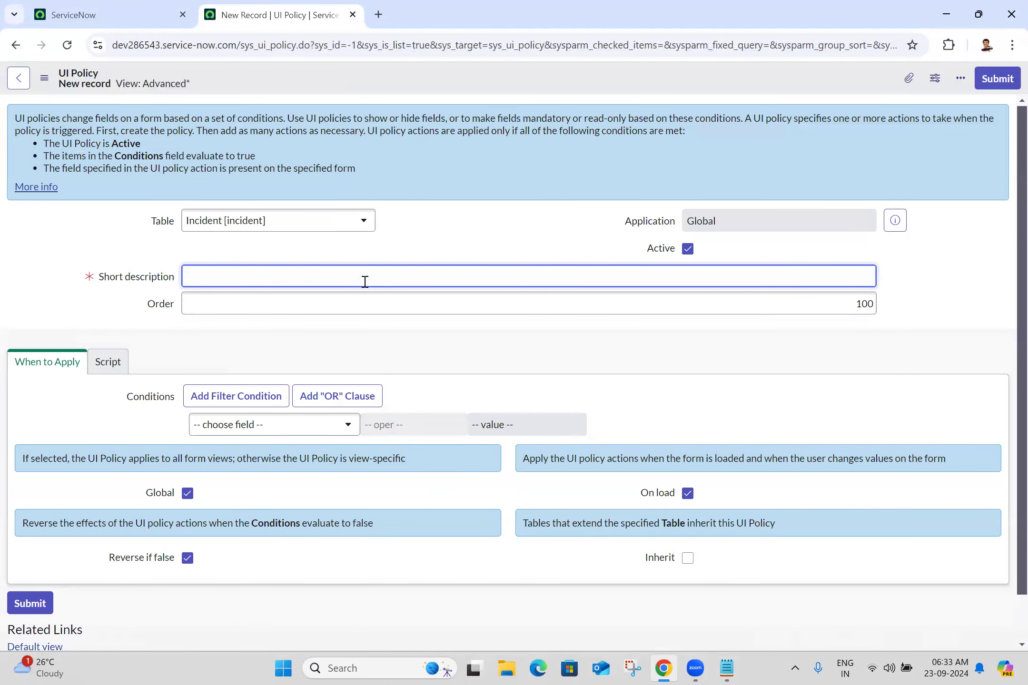
# Step: Paste the example 5 text as the policy's short description
pyautogui.write('if incident state is one of resolved, closed and cancelled then make Task SLA Related list hidden')
pyautogui.click(470, 209)
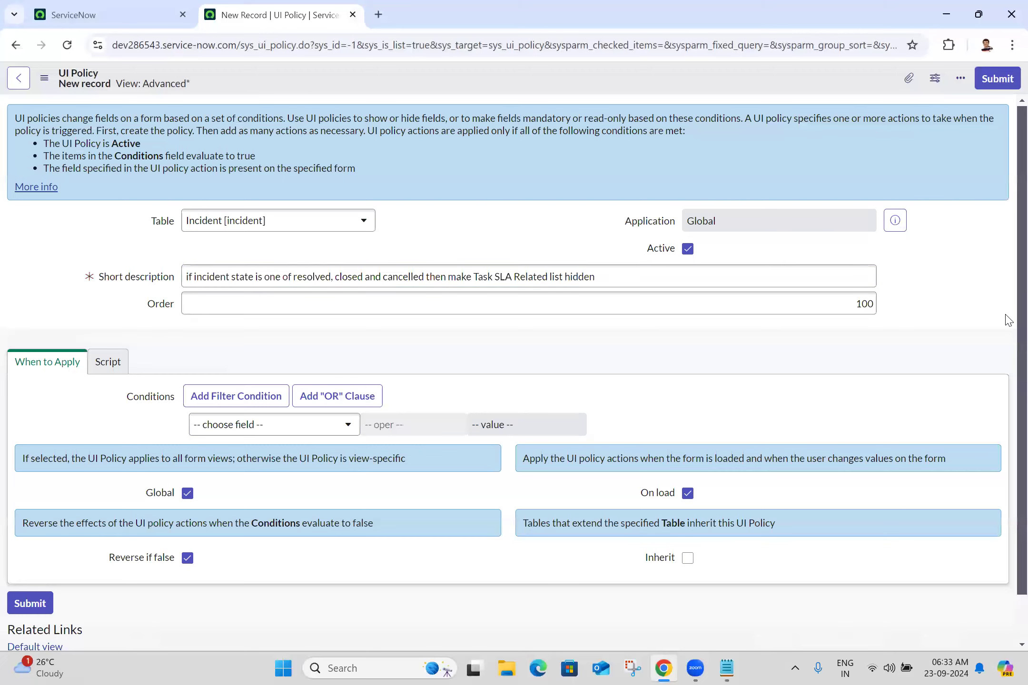
pyautogui.scroll(-1, 1008, 320)
pyautogui.scroll(1, 1009, 371)
# Step: Add the condition State is one of Resolved, Closed, Canceled and save the policy
pyautogui.click(223, 428)
pyautogui.write('state')
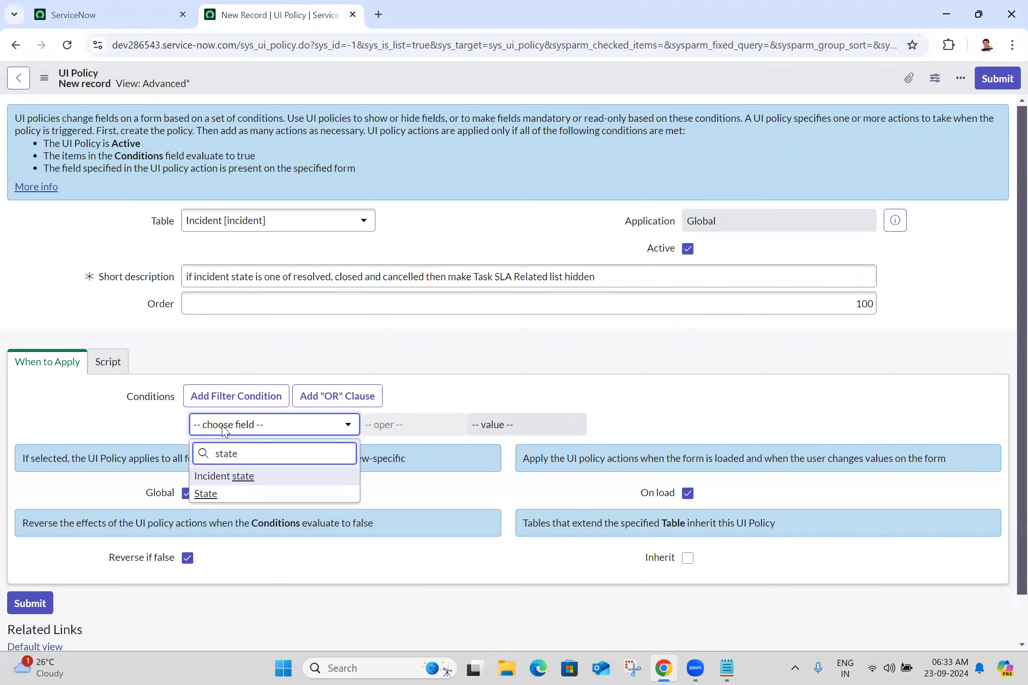
pyautogui.click(210, 494)
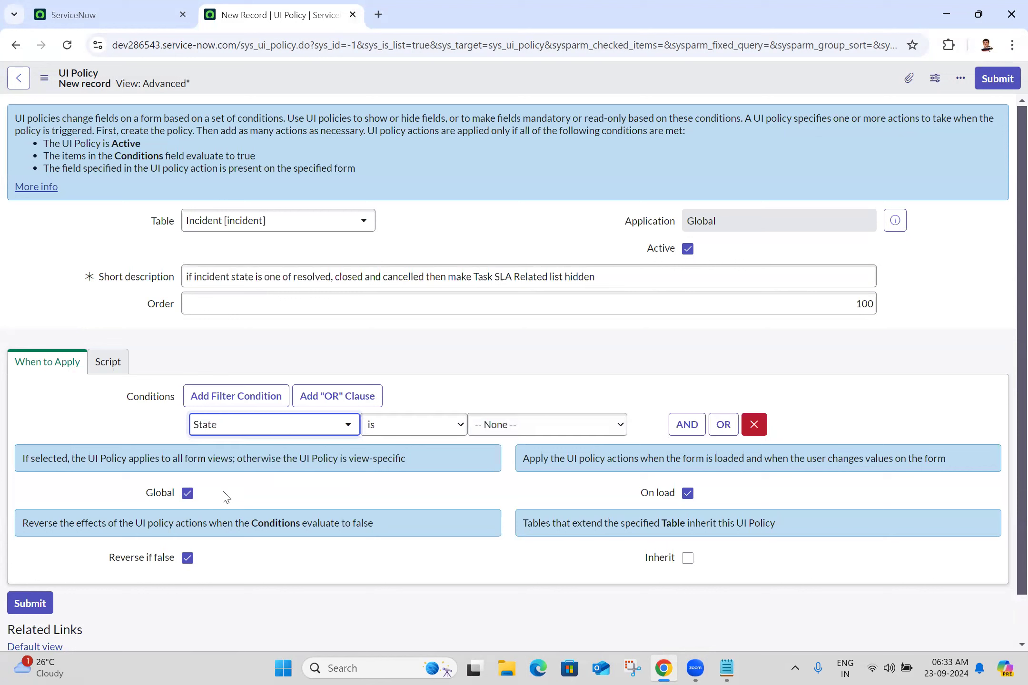
pyautogui.click(435, 429)
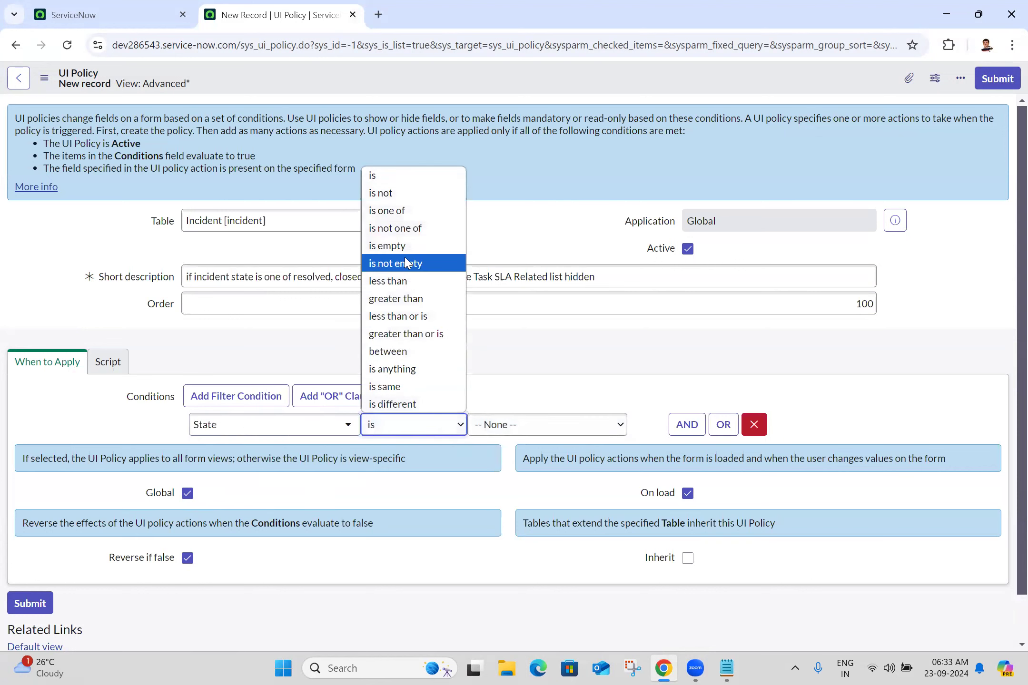
pyautogui.click(400, 211)
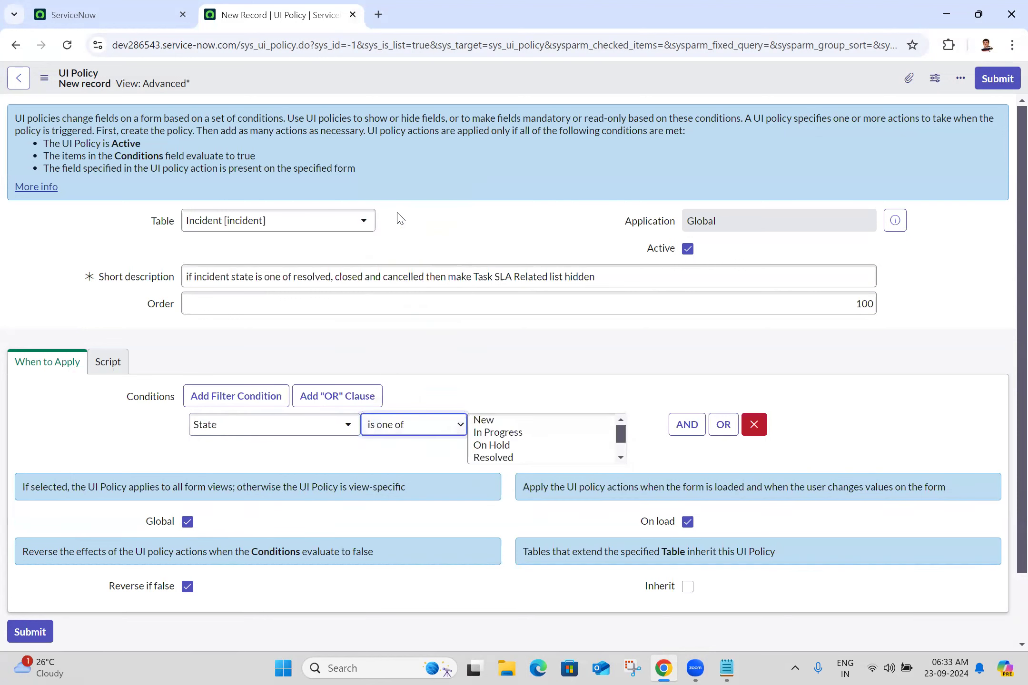
pyautogui.click(621, 458)
pyautogui.click(518, 434)
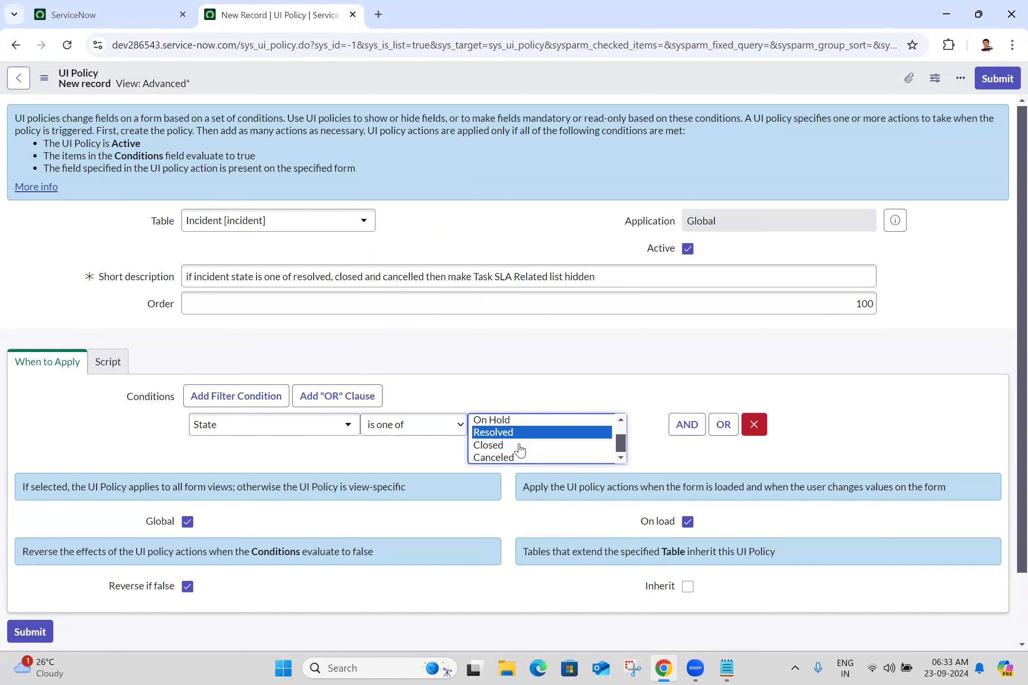
pyautogui.keyDown('ctrl'); pyautogui.click(519, 446); pyautogui.keyUp('ctrl')
pyautogui.keyDown('ctrl'); pyautogui.click(523, 458); pyautogui.keyUp('ctrl')
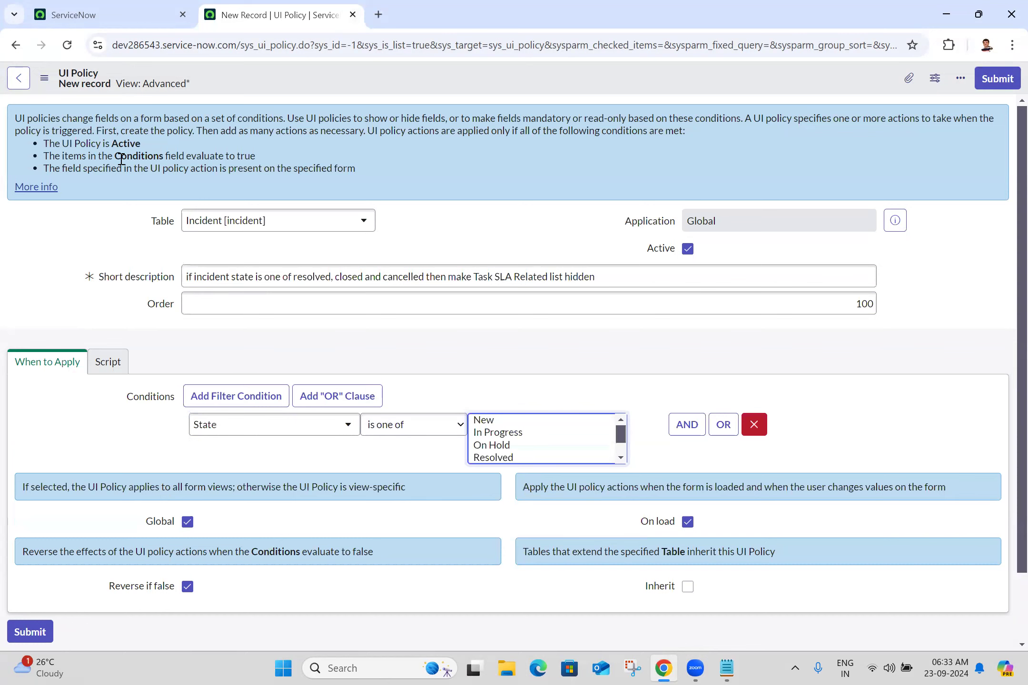
pyautogui.click(44, 78)
pyautogui.click(77, 92)
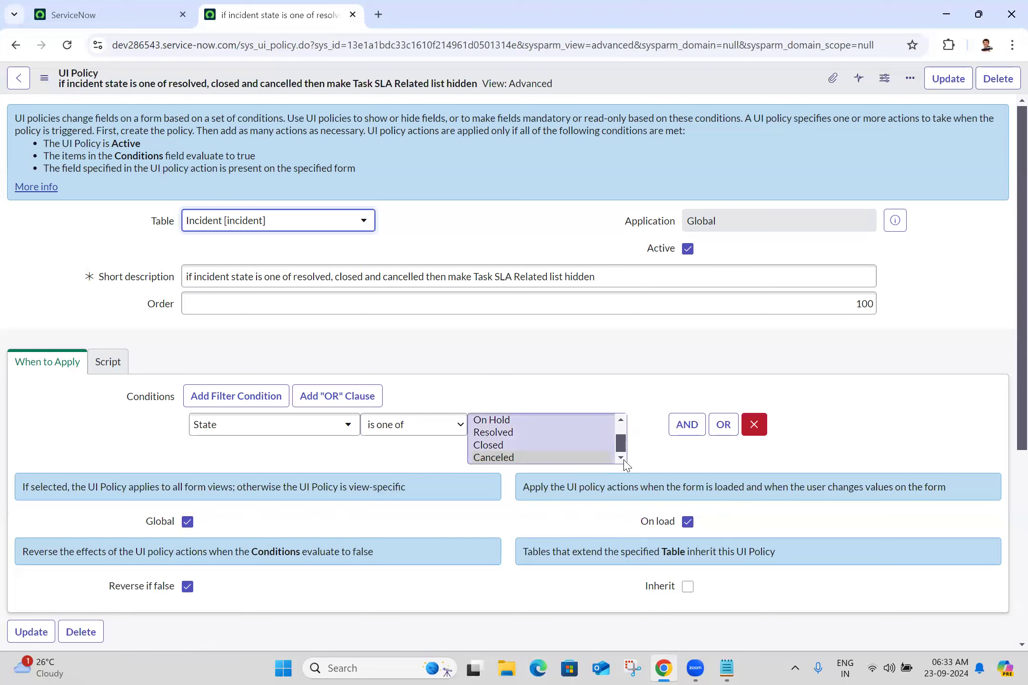
# Step: Reselect Canceled, Closed and Resolved in the condition and save the policy again
pyautogui.click(621, 458)
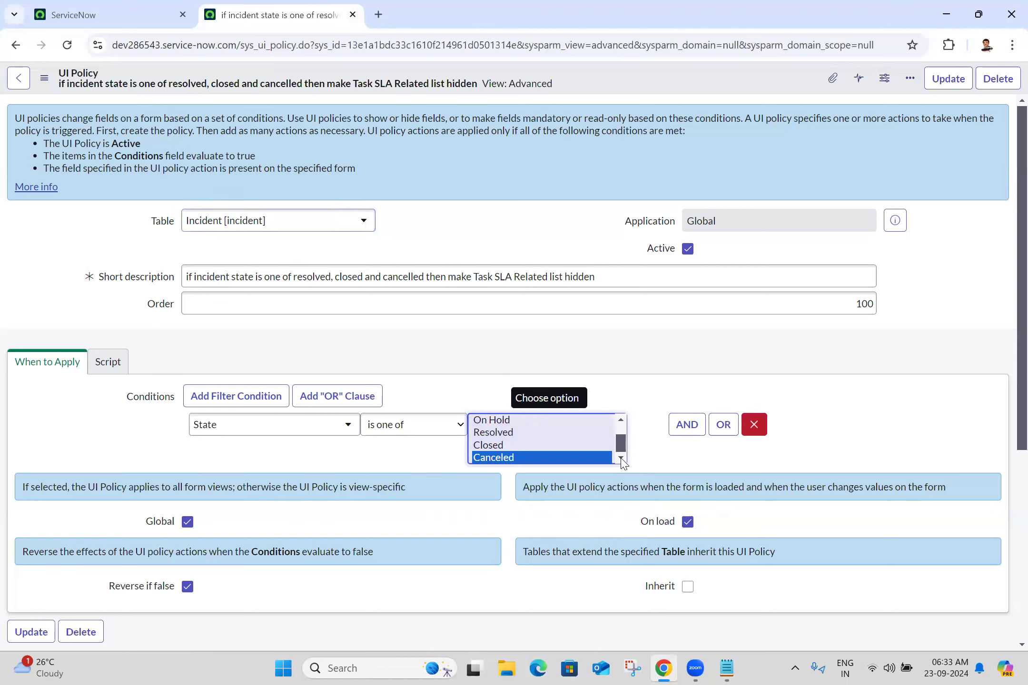
pyautogui.keyDown('ctrl'); pyautogui.click(514, 450); pyautogui.keyUp('ctrl')
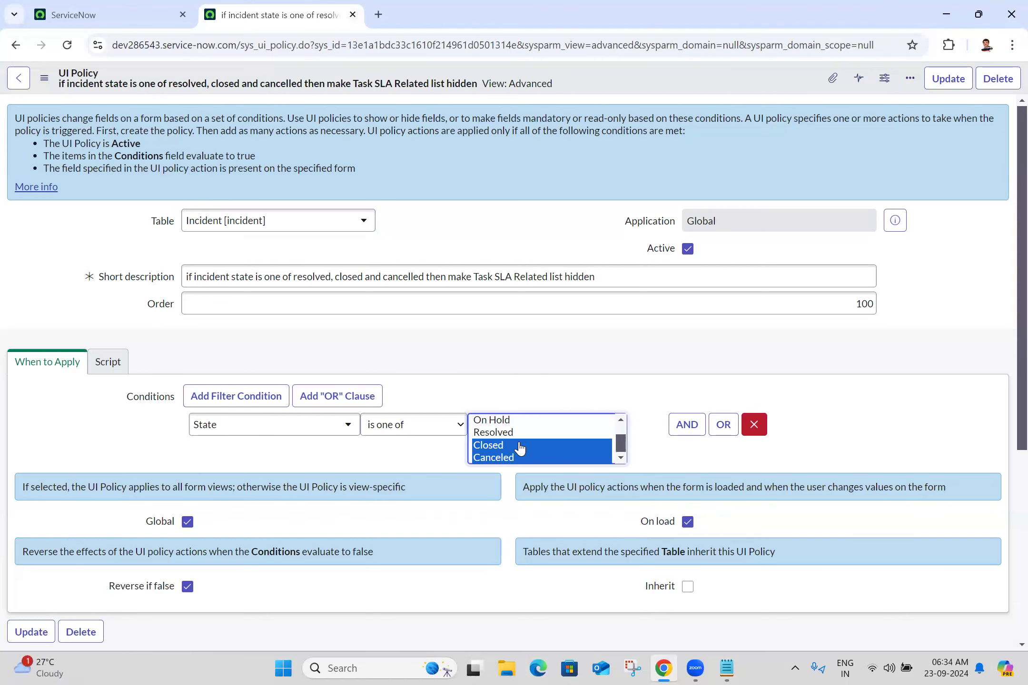
pyautogui.keyDown('ctrl'); pyautogui.click(517, 433); pyautogui.keyUp('ctrl')
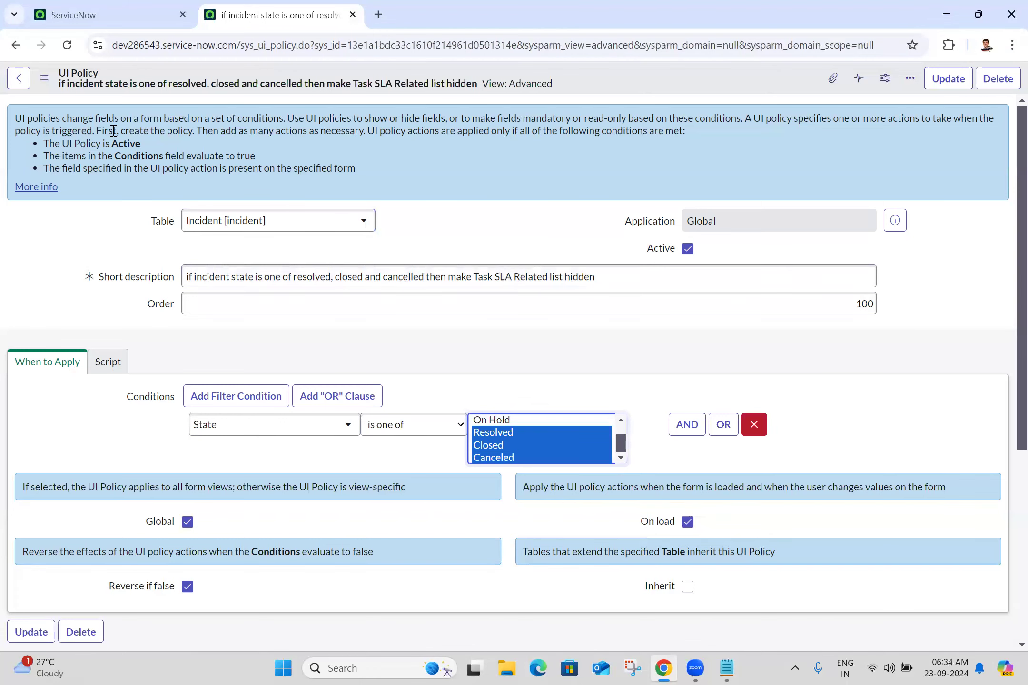
pyautogui.click(47, 80)
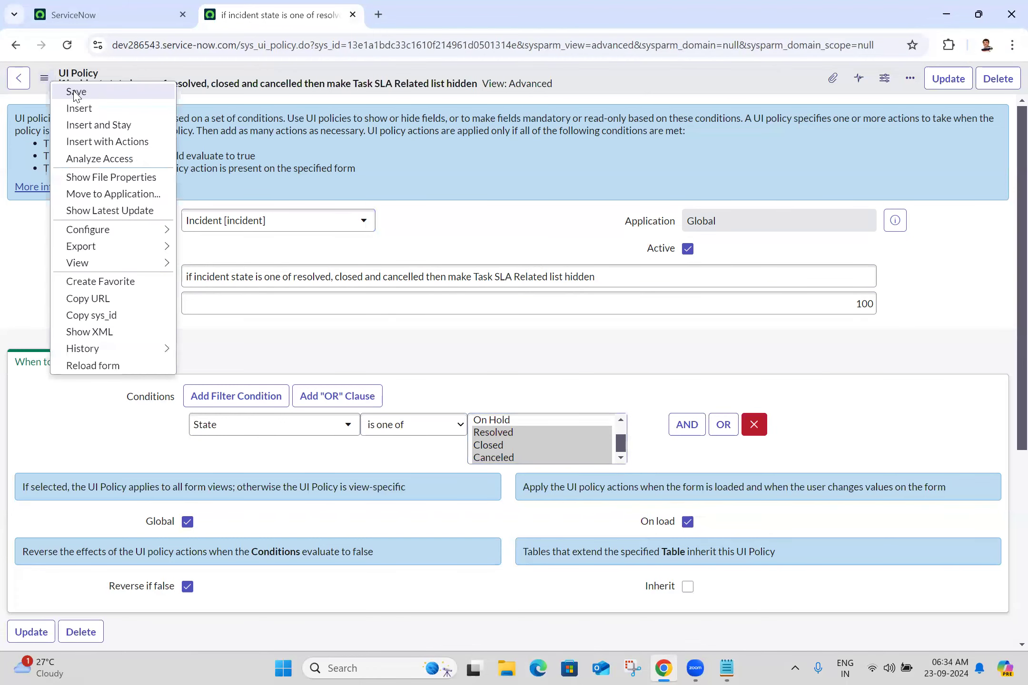
pyautogui.click(75, 92)
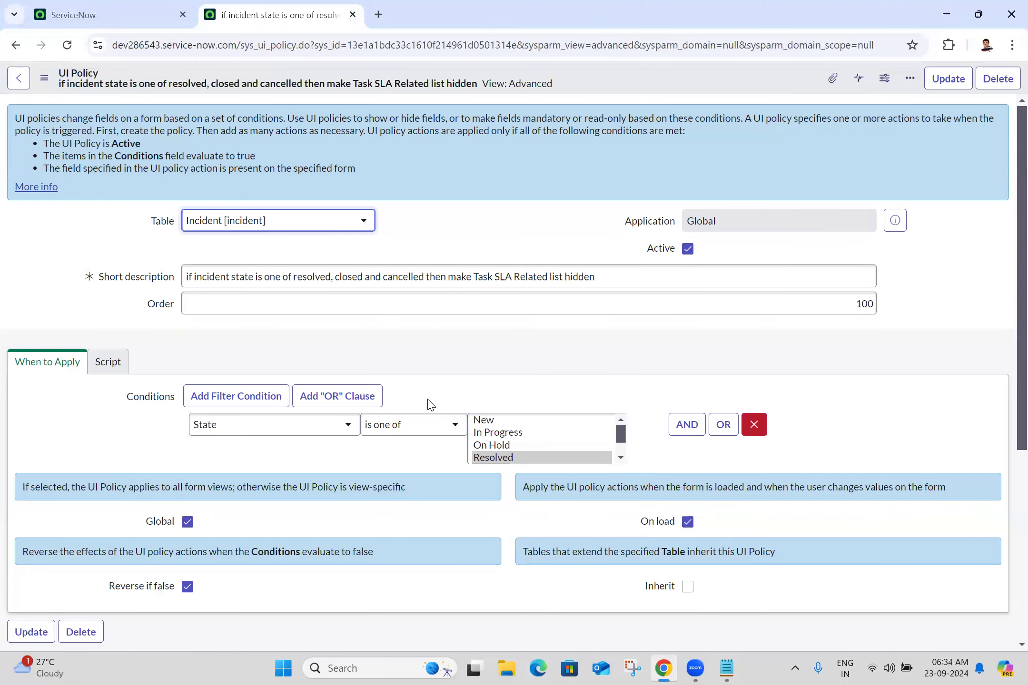
# Step: Start a new action from the policy's UI Policy Related List Actions tab
pyautogui.scroll(-5, 1008, 328)
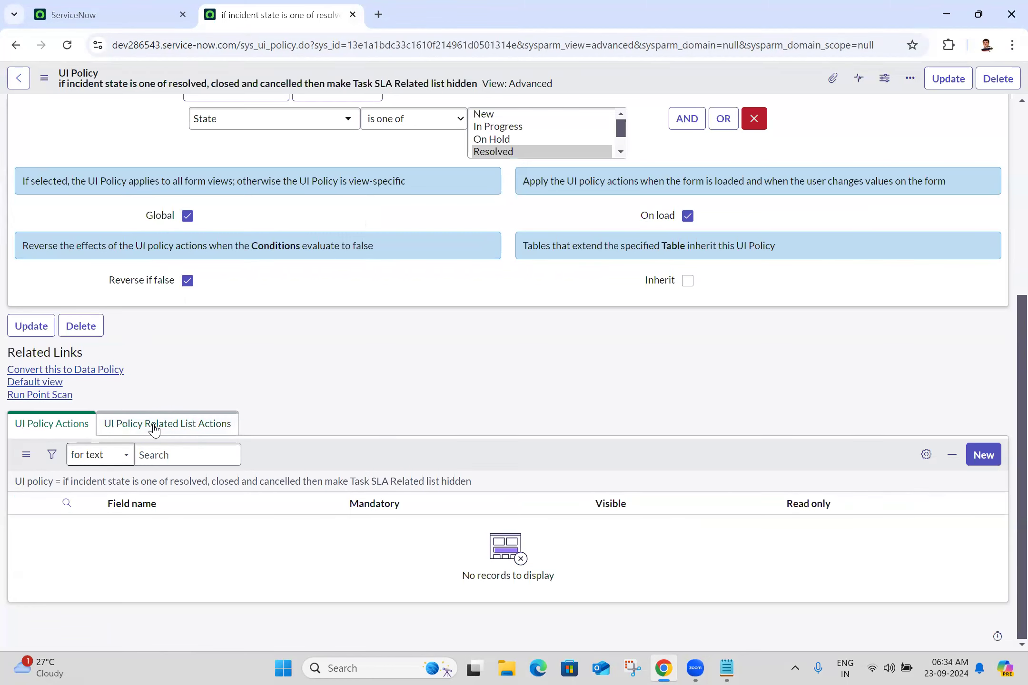
pyautogui.click(155, 427)
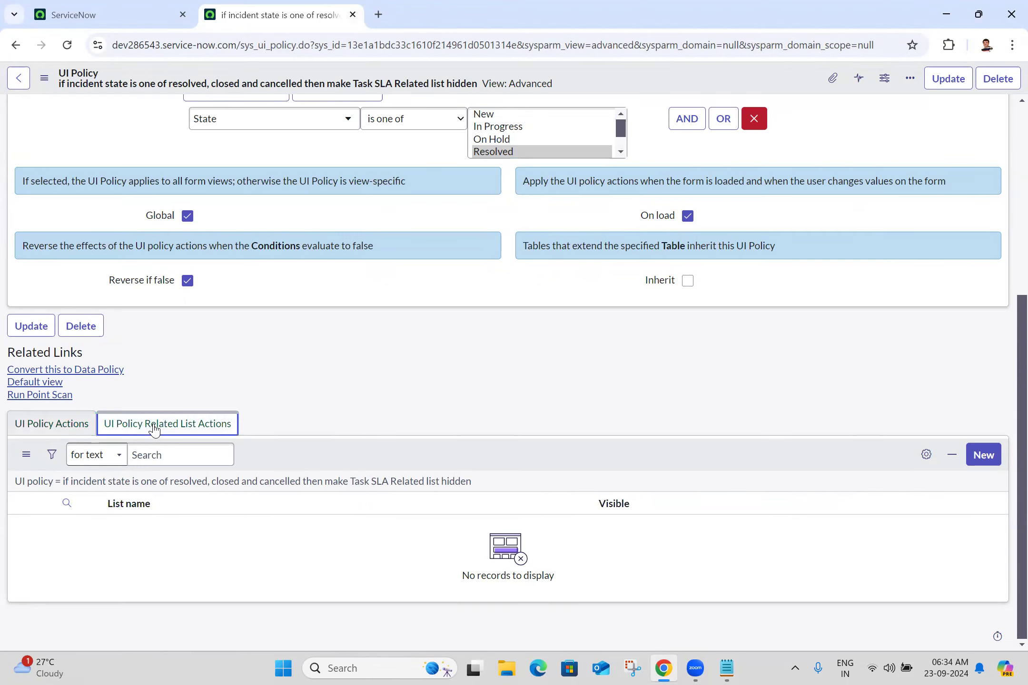
pyautogui.click(974, 456)
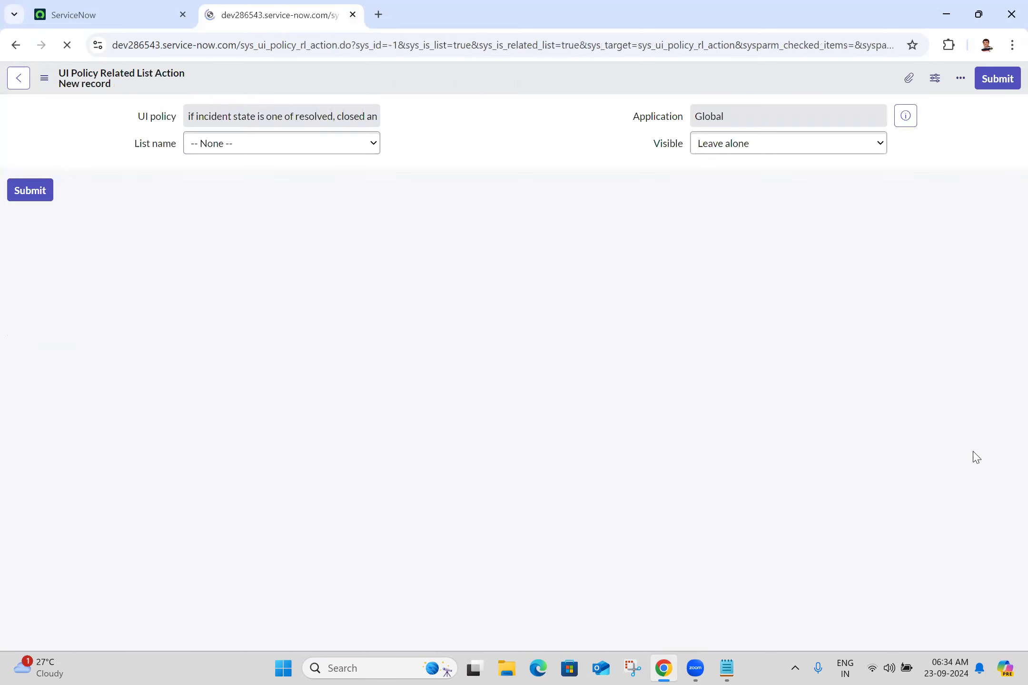
# Step: Set List name to Task SLA->Task with Visible False and submit the related list action
pyautogui.click(292, 151)
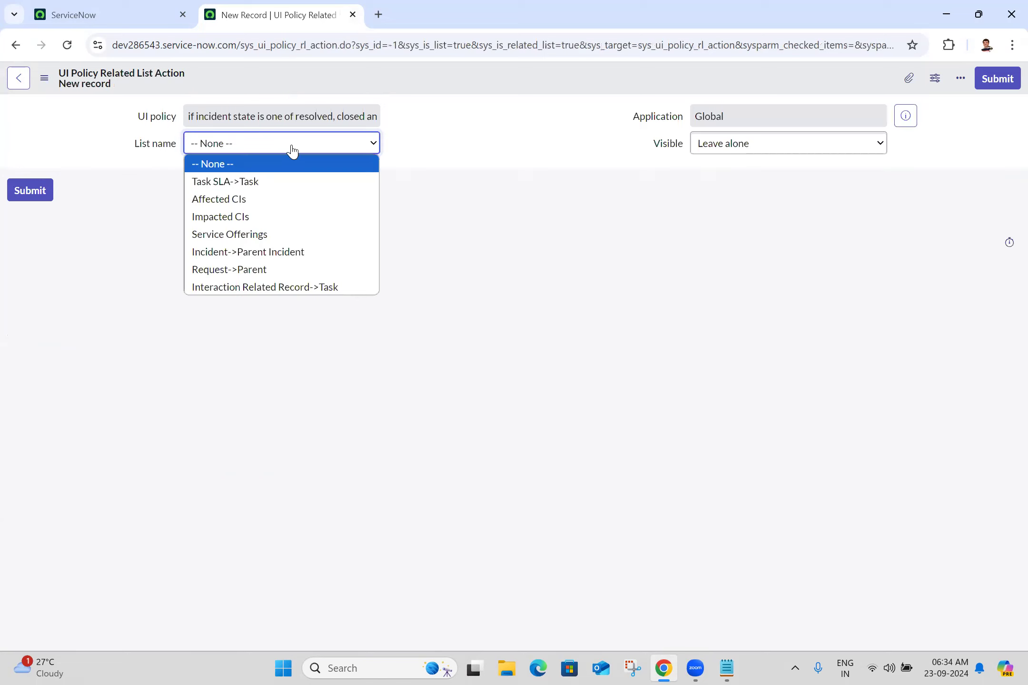
pyautogui.click(249, 181)
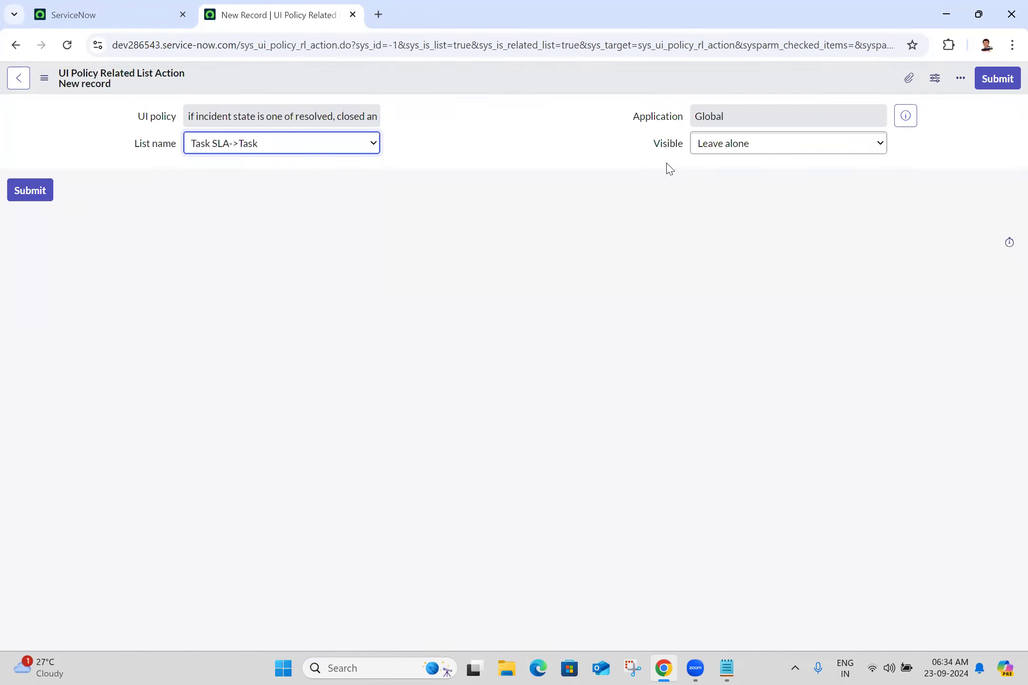
pyautogui.click(739, 154)
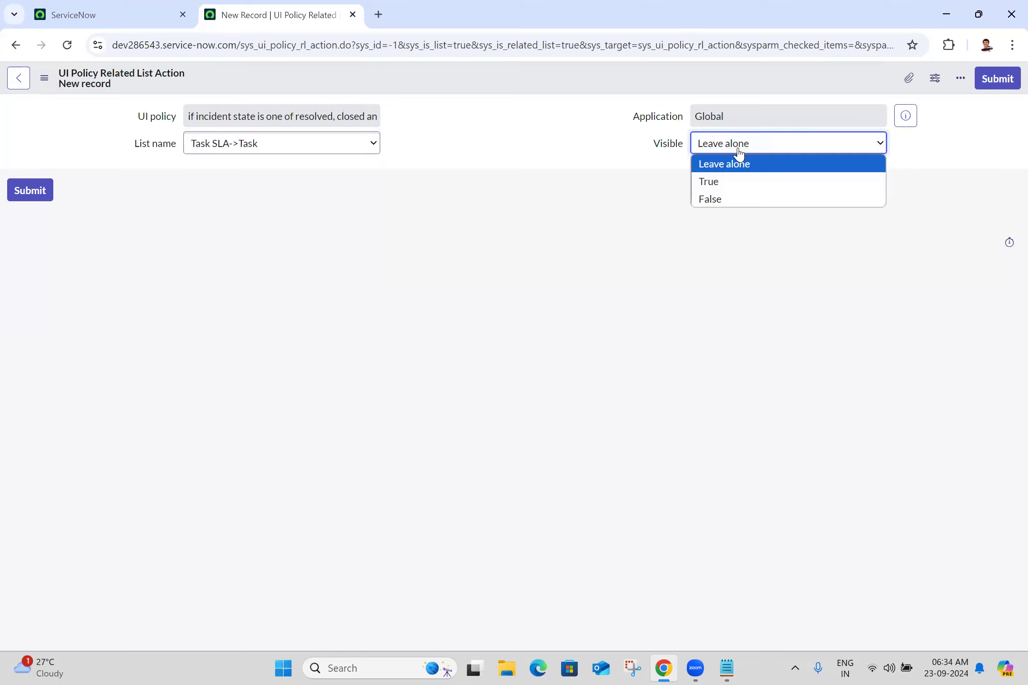
pyautogui.click(714, 200)
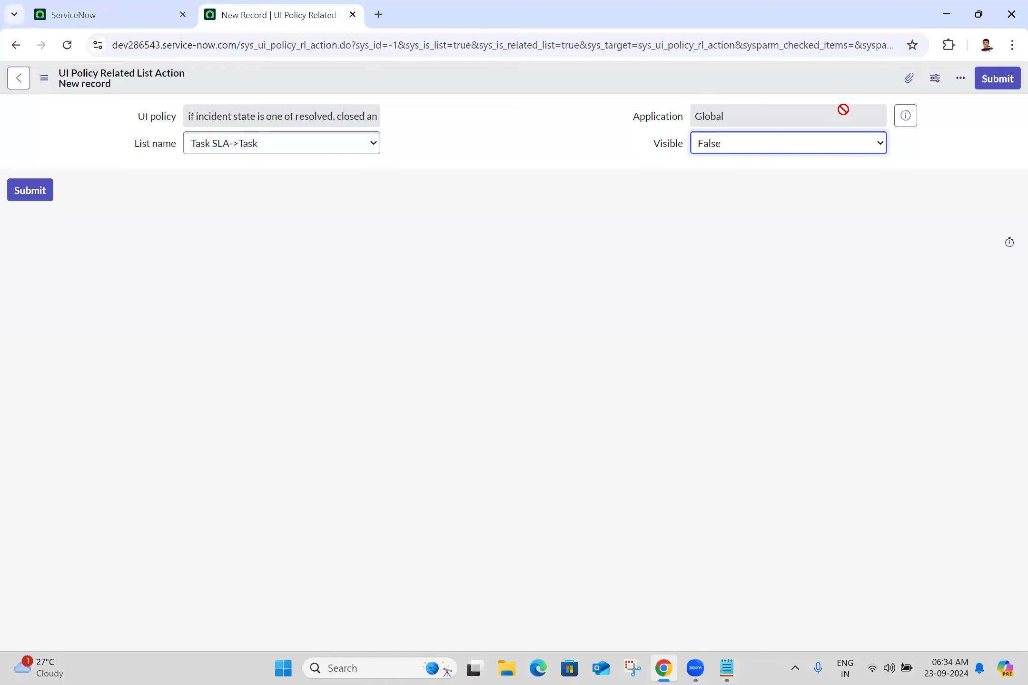
pyautogui.click(997, 78)
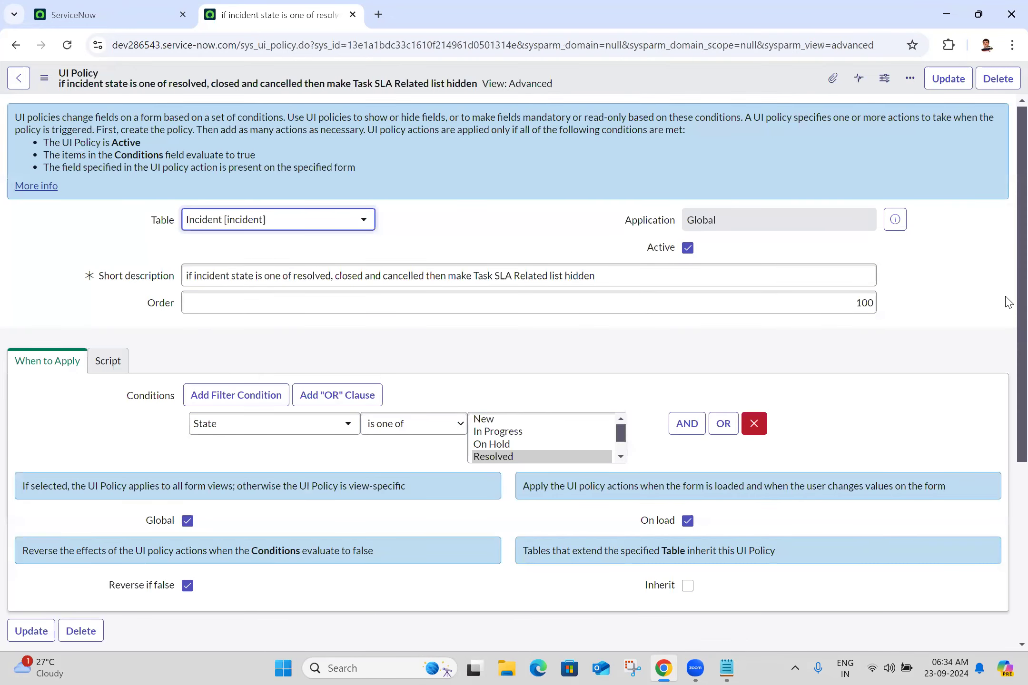
pyautogui.scroll(-5, 1008, 290)
pyautogui.scroll(5, 1009, 466)
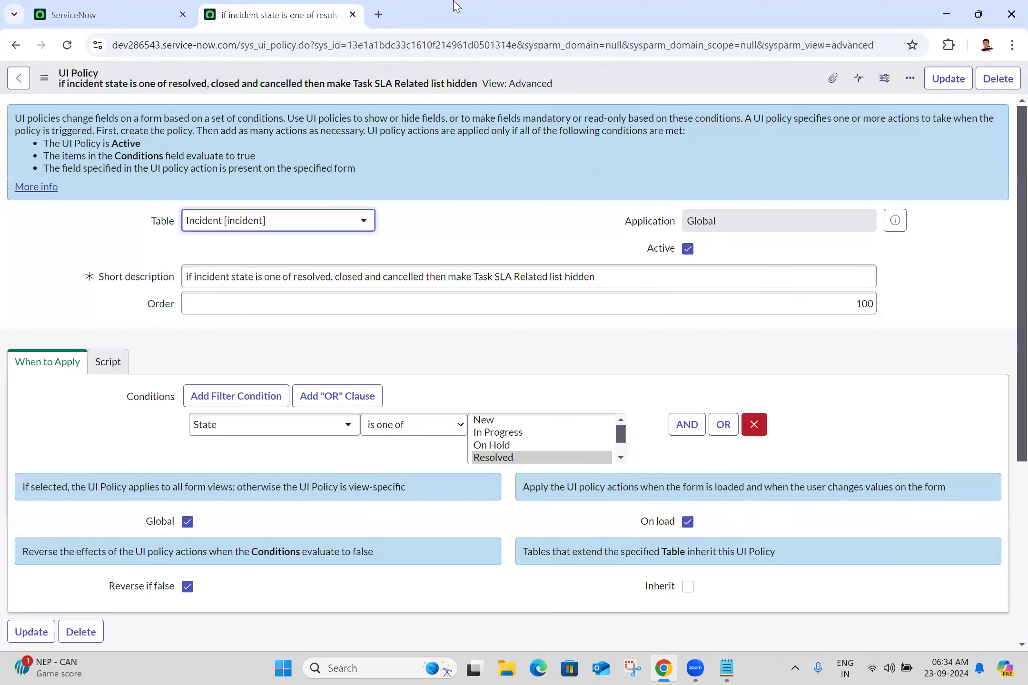
pyautogui.click(104, 9)
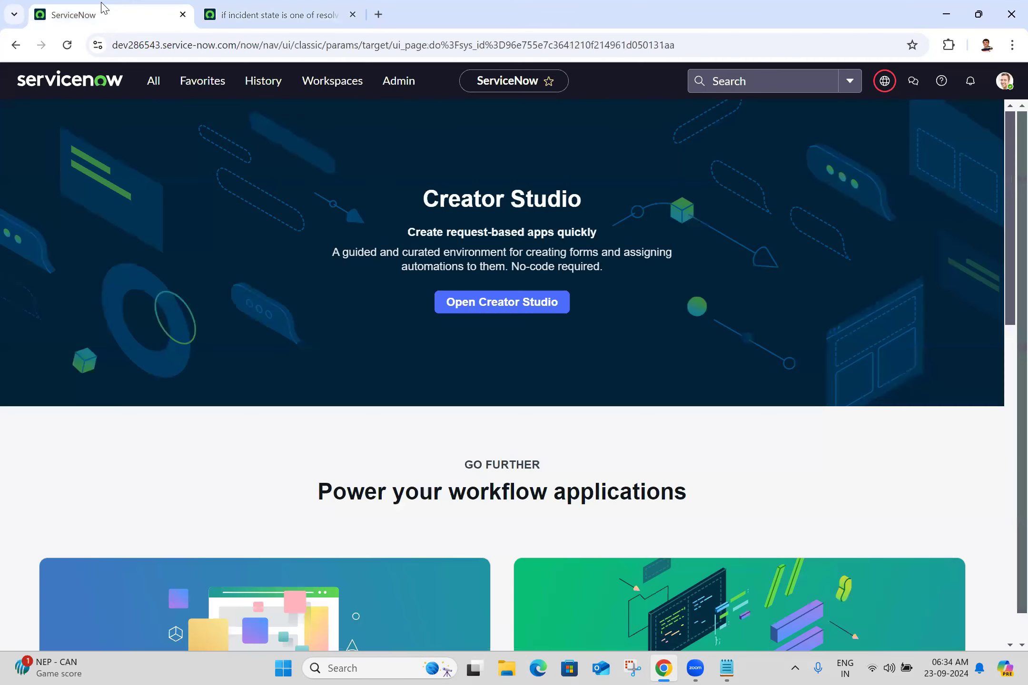
# Step: Open incident INC0009009 from Incident - All in a new tab and check its Task SLAs list
pyautogui.click(158, 95)
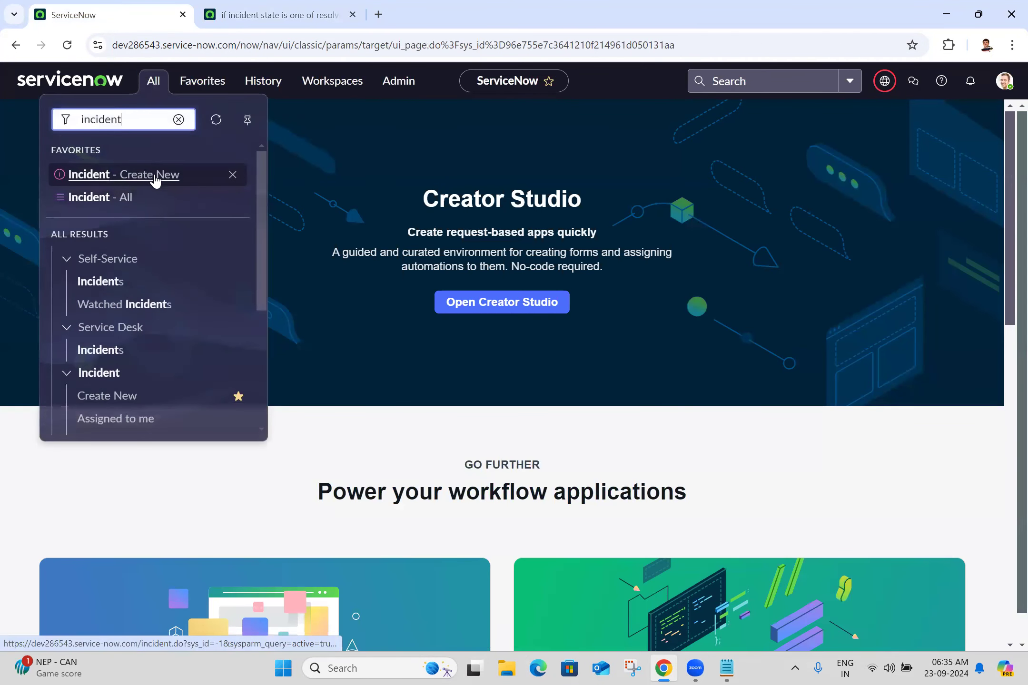
pyautogui.middleClick(113, 205)
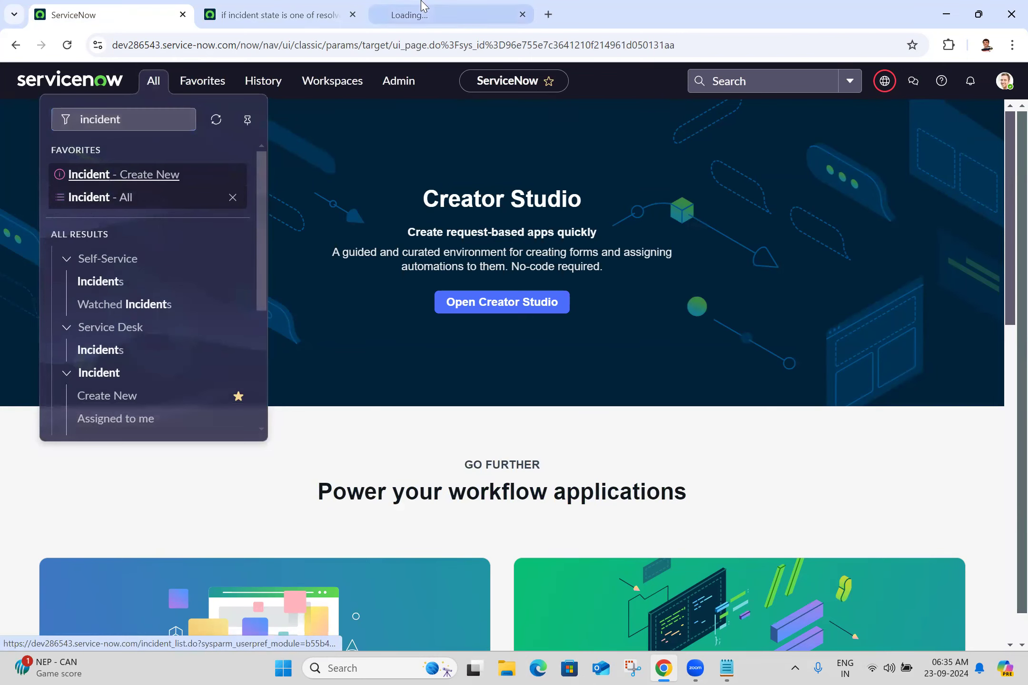
pyautogui.click(423, 10)
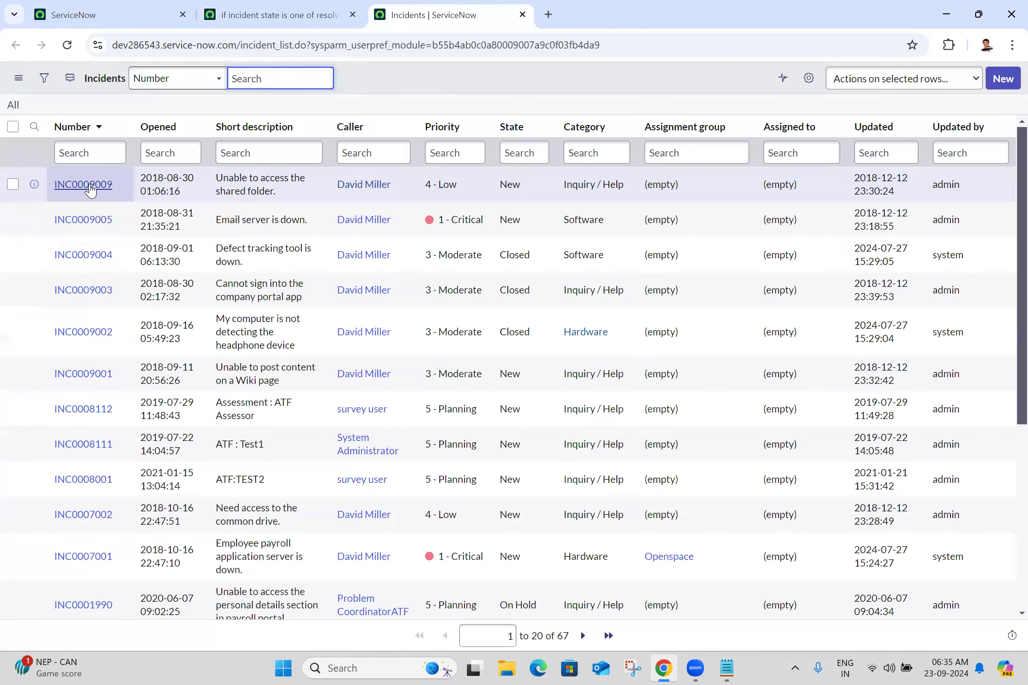
pyautogui.click(88, 186)
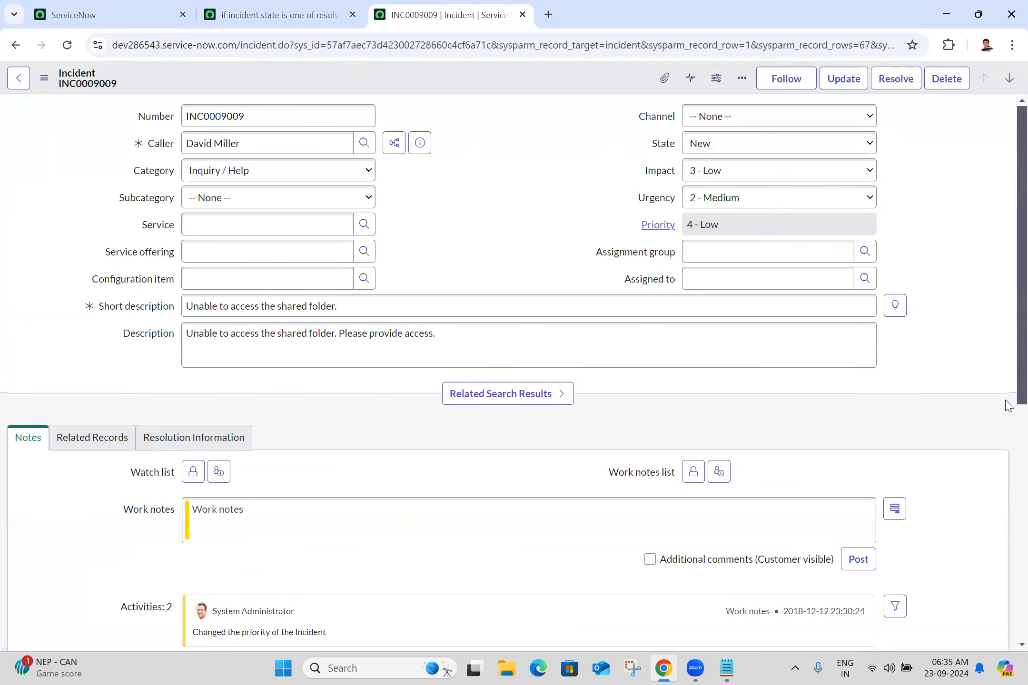
pyautogui.moveTo(1022, 400); pyautogui.dragTo(1022, 322)
pyautogui.scroll(-5, 1006, 571)
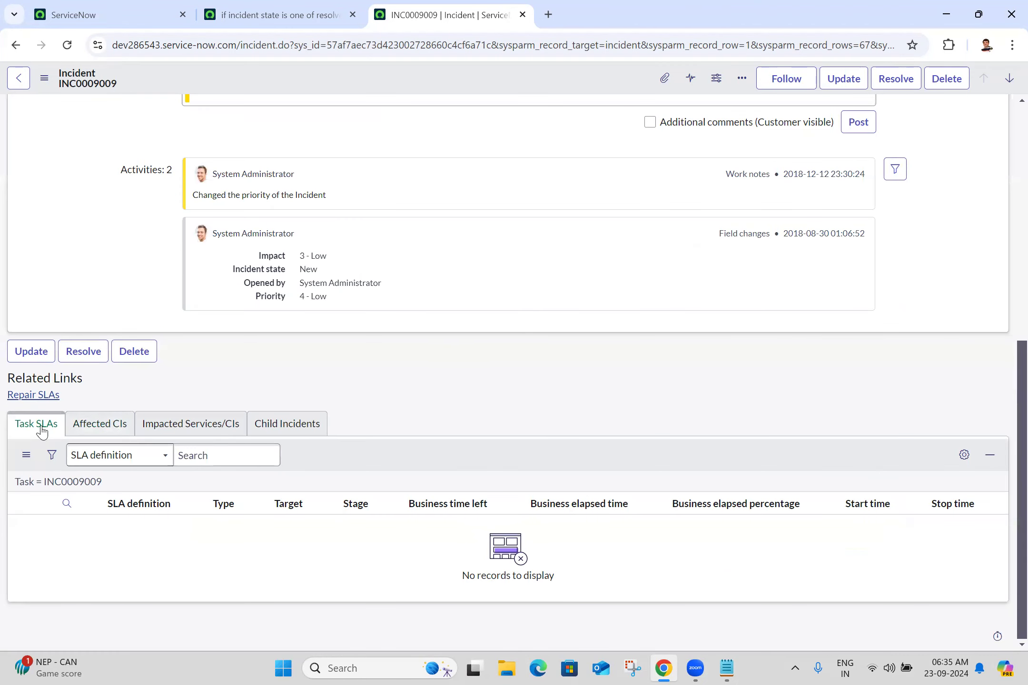
pyautogui.scroll(5, 1008, 236)
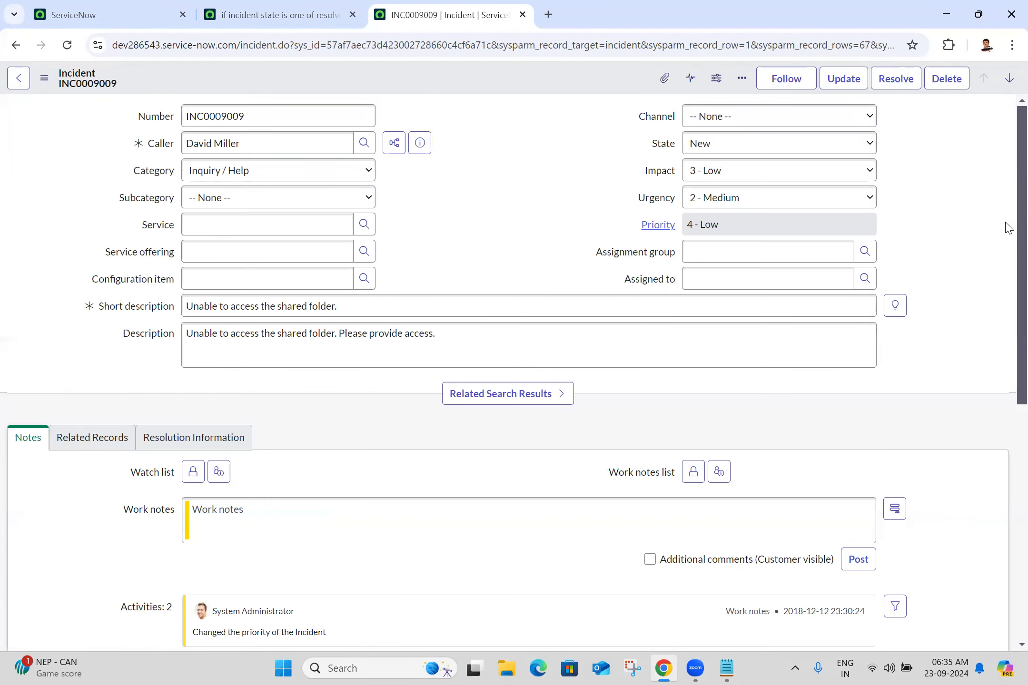
pyautogui.click(691, 149)
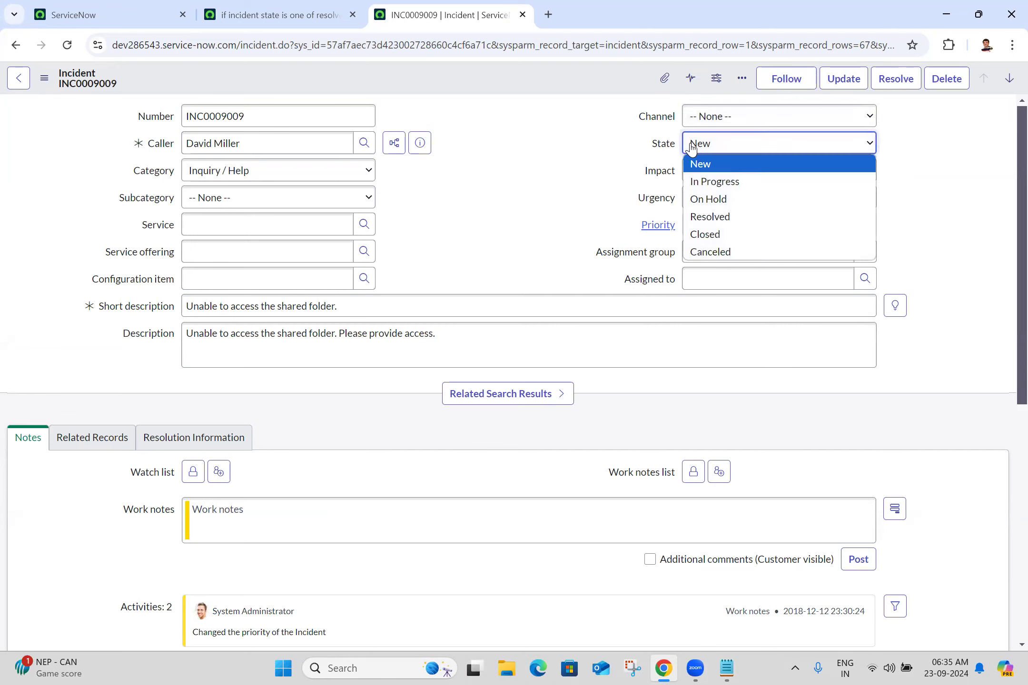
# Step: Switch the incident state to Resolved, In Progress and Canceled, checking the Task SLAs list each time
pyautogui.click(724, 216)
pyautogui.scroll(-6, 1008, 464)
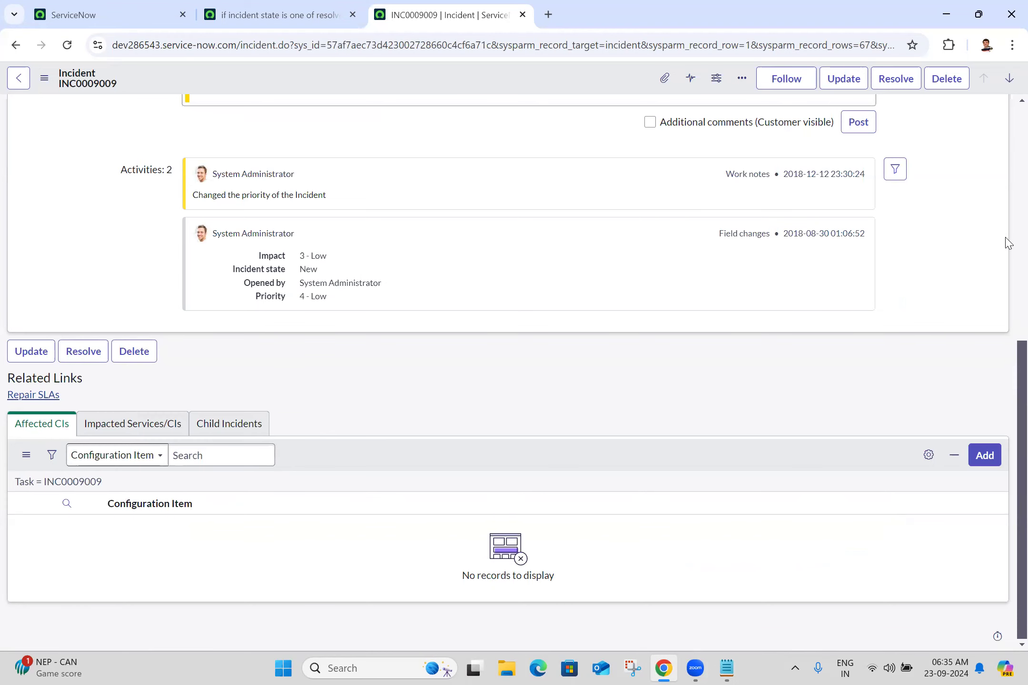
pyautogui.scroll(10, 1005, 240)
pyautogui.click(742, 143)
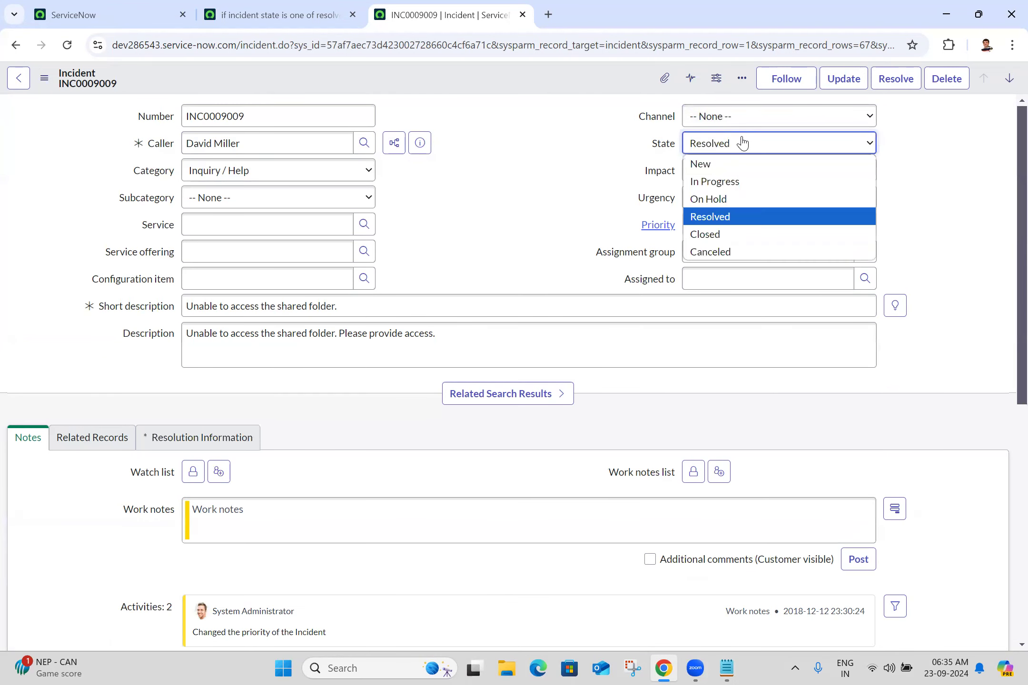
pyautogui.click(728, 181)
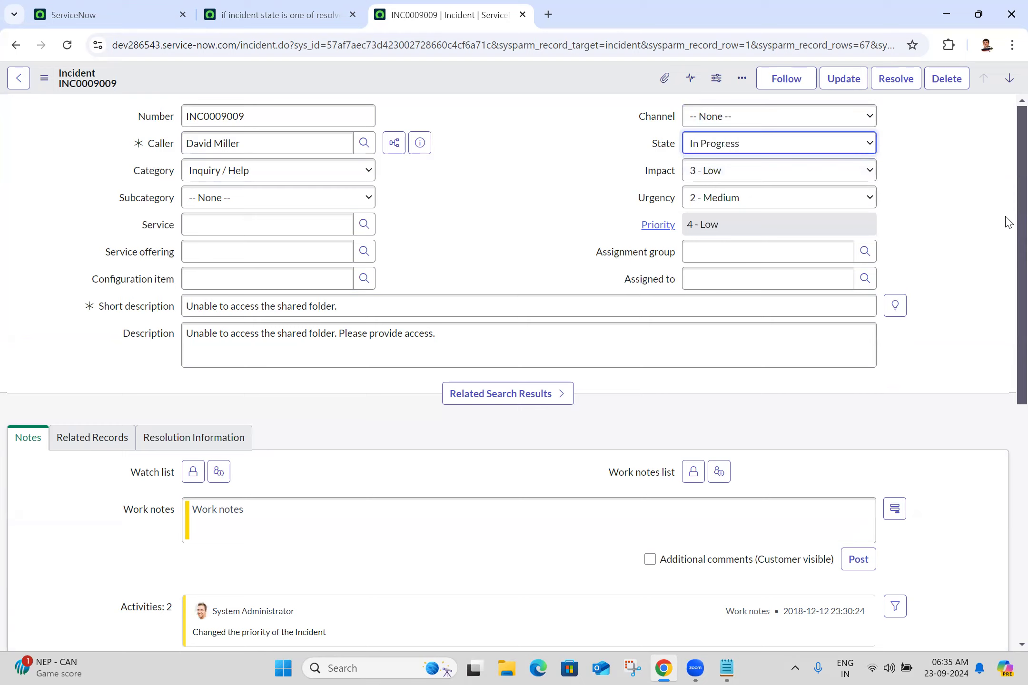
pyautogui.scroll(-10, 1008, 569)
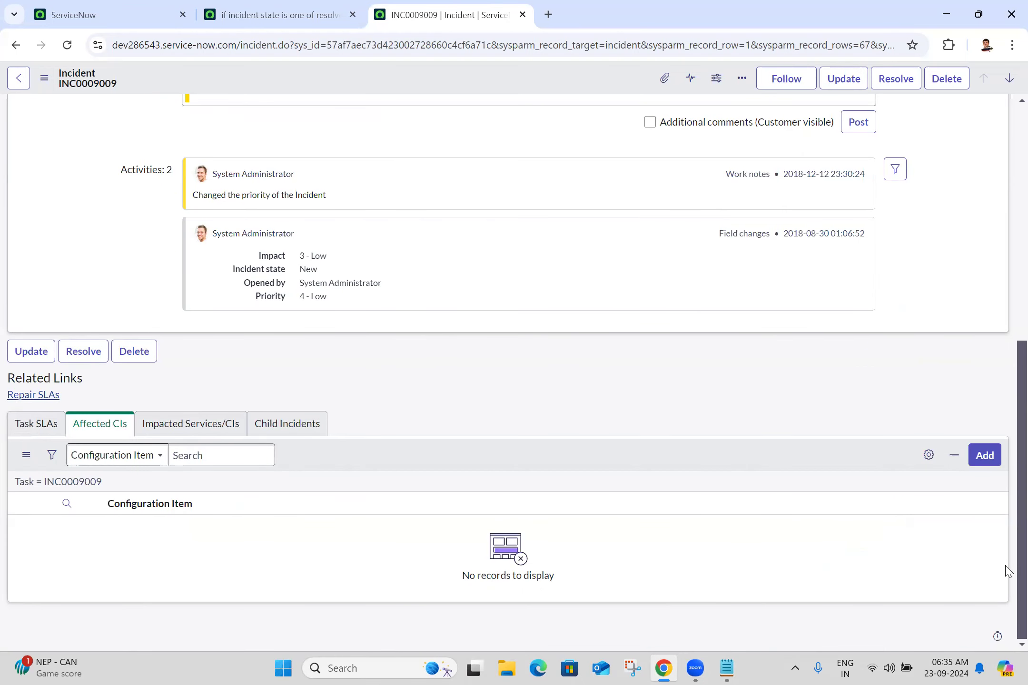
pyautogui.scroll(10, 1008, 571)
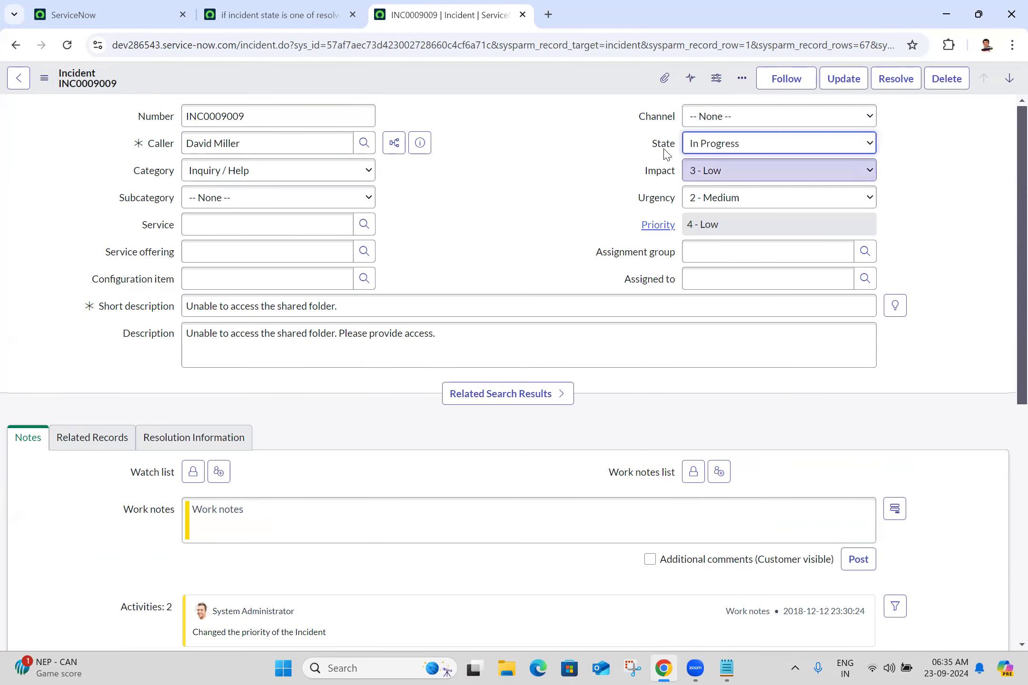
pyautogui.click(712, 145)
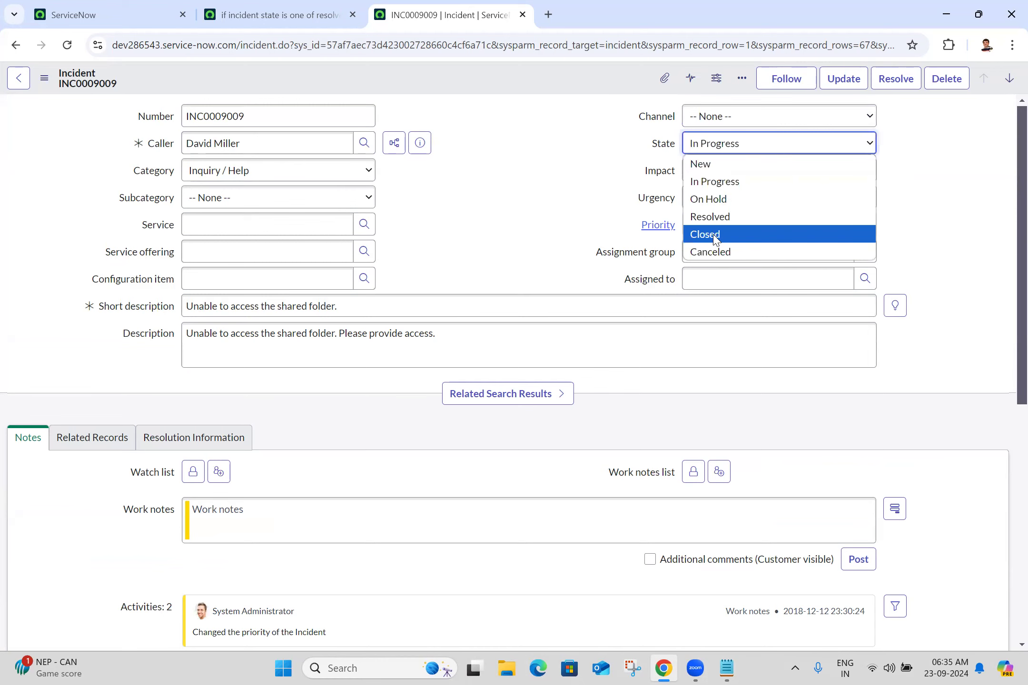
pyautogui.click(714, 251)
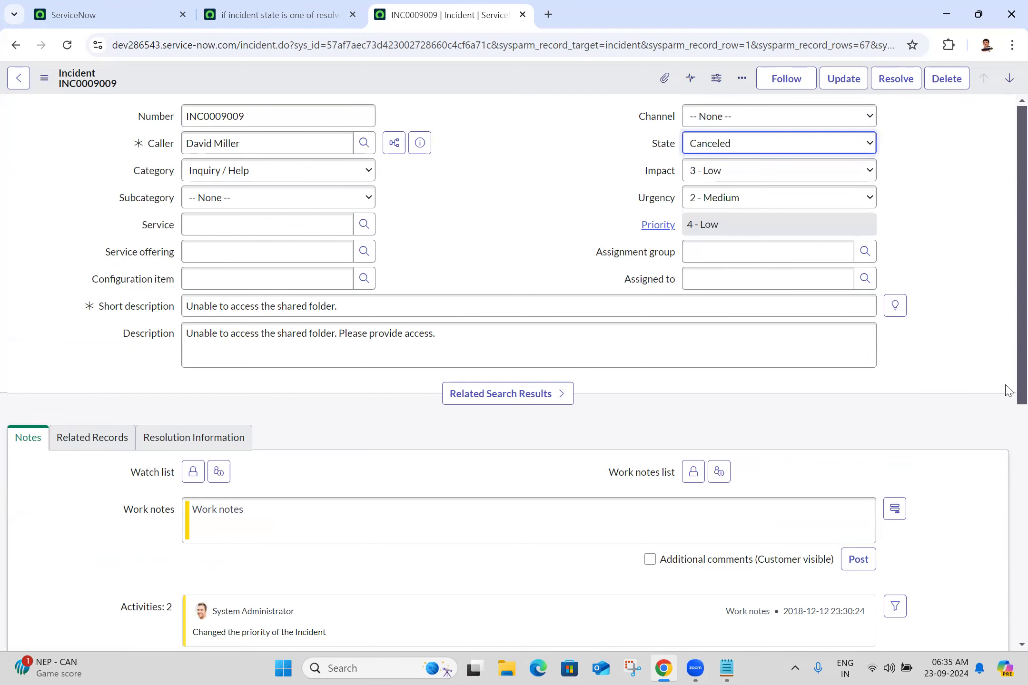
pyautogui.scroll(-10, 1008, 476)
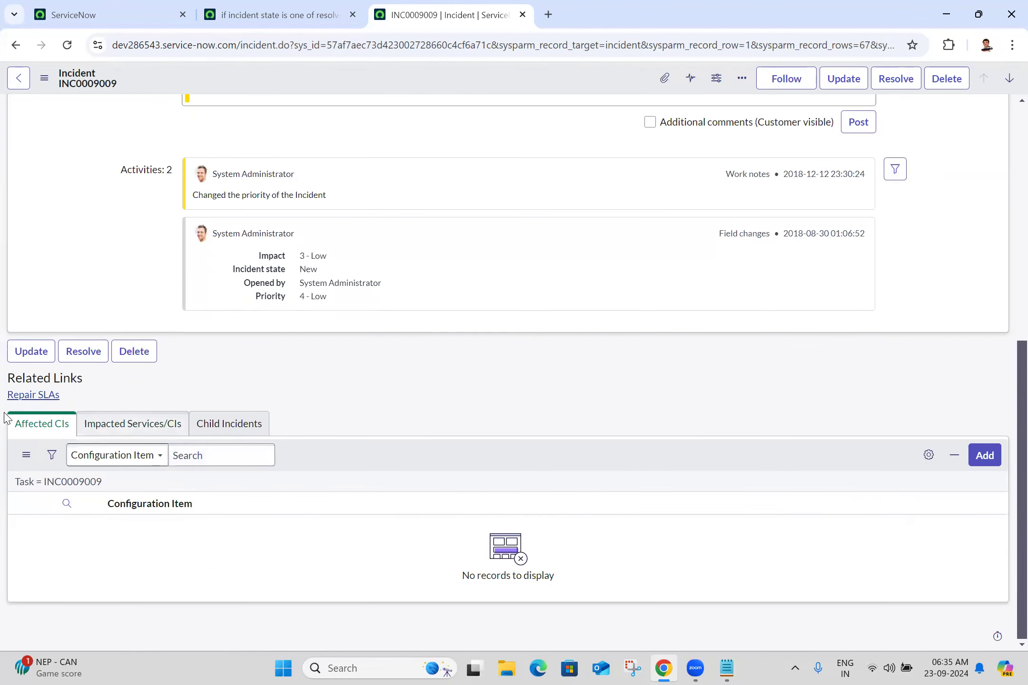
pyautogui.click(1008, 245)
# Step: Set the state to On Hold and back to Resolved, then uncheck Active on the UI policy
pyautogui.click(752, 141)
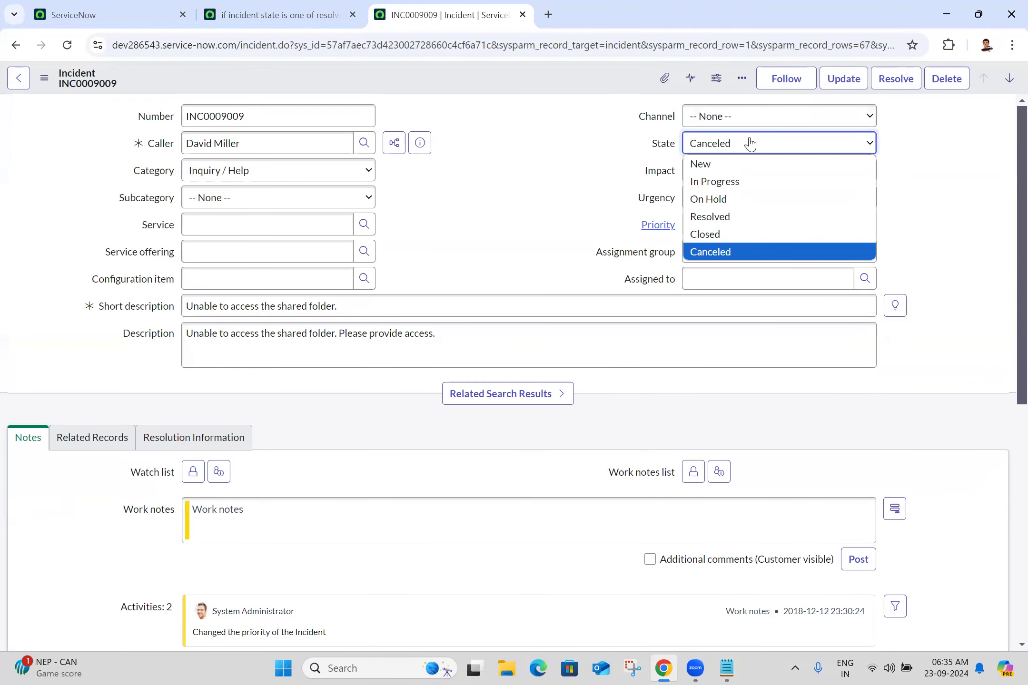
pyautogui.click(717, 199)
pyautogui.click(1006, 499)
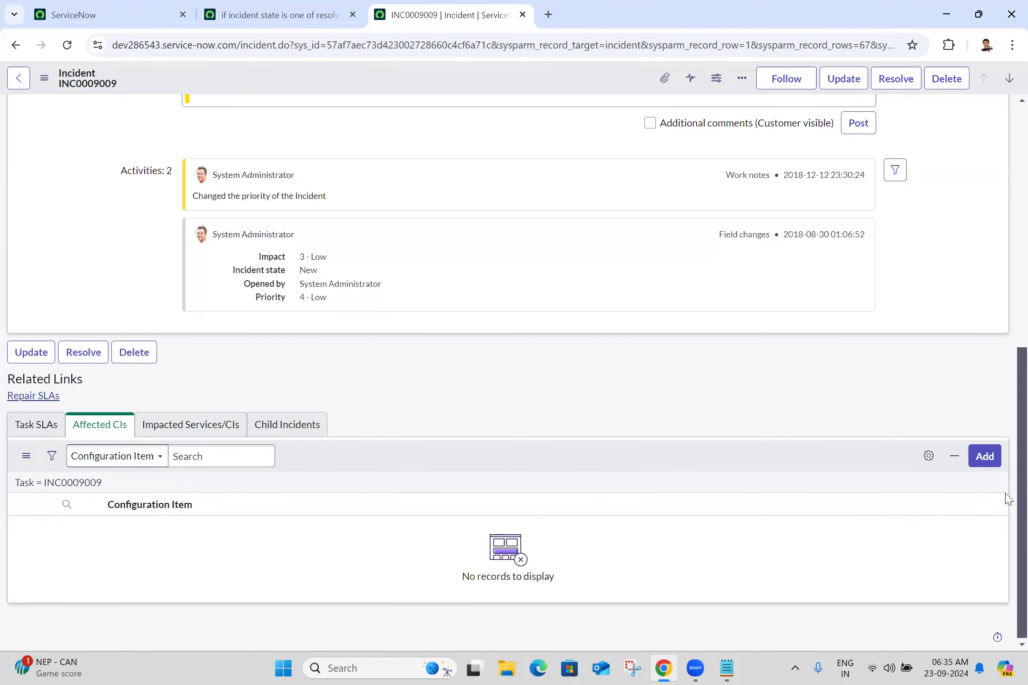
pyautogui.click(1005, 211)
pyautogui.click(730, 145)
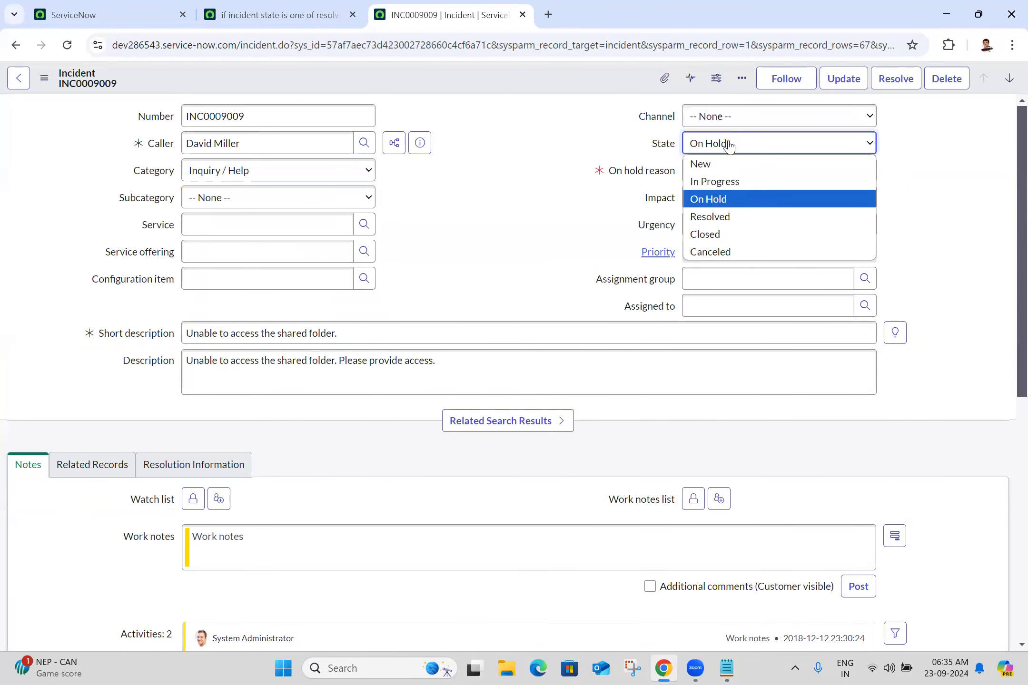
pyautogui.click(699, 217)
pyautogui.scroll(-6, 1006, 463)
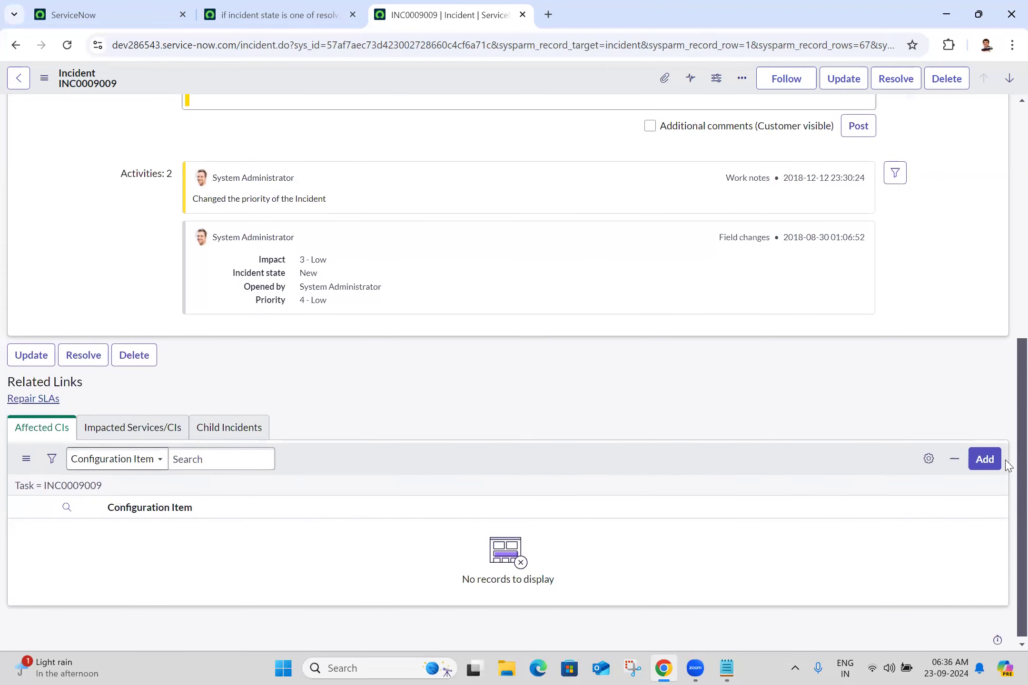
pyautogui.scroll(9, 1006, 464)
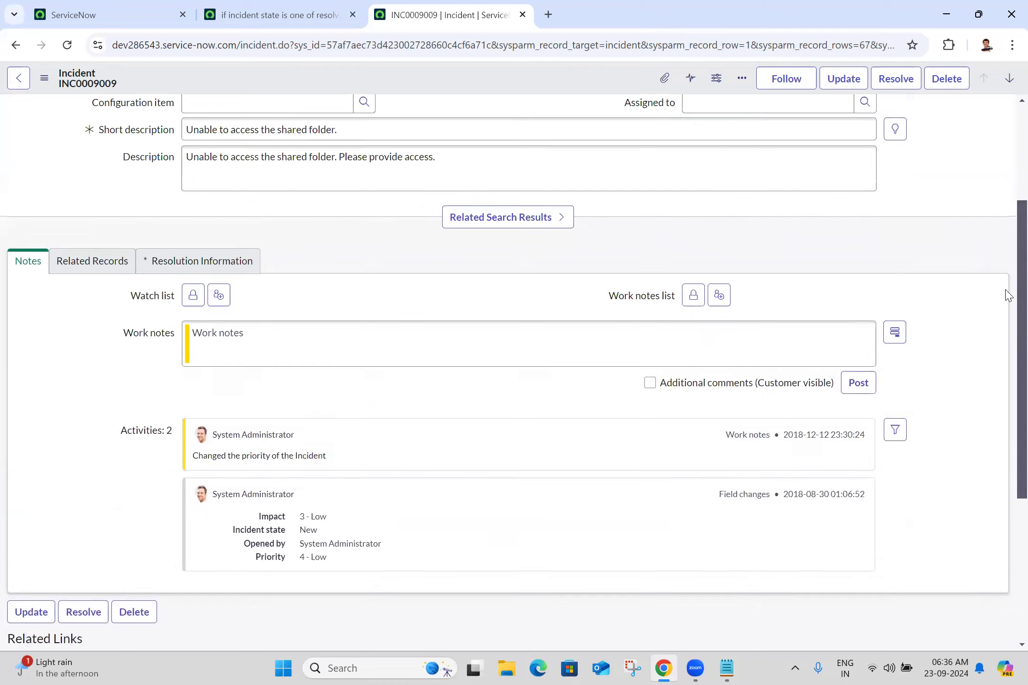
pyautogui.scroll(1, 1008, 233)
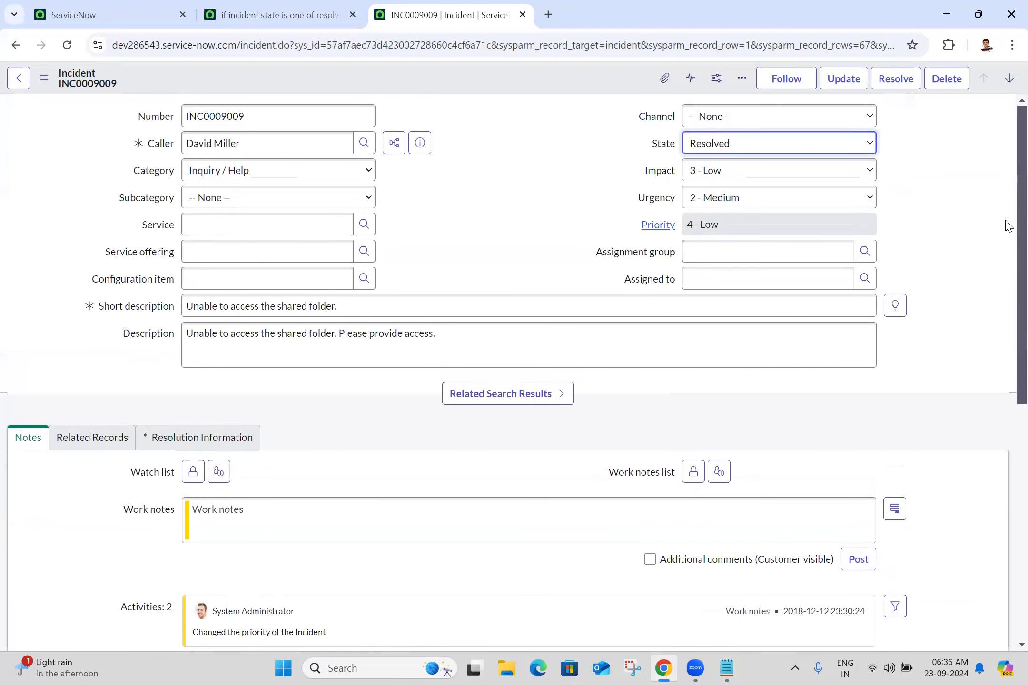
pyautogui.click(304, 11)
pyautogui.click(685, 251)
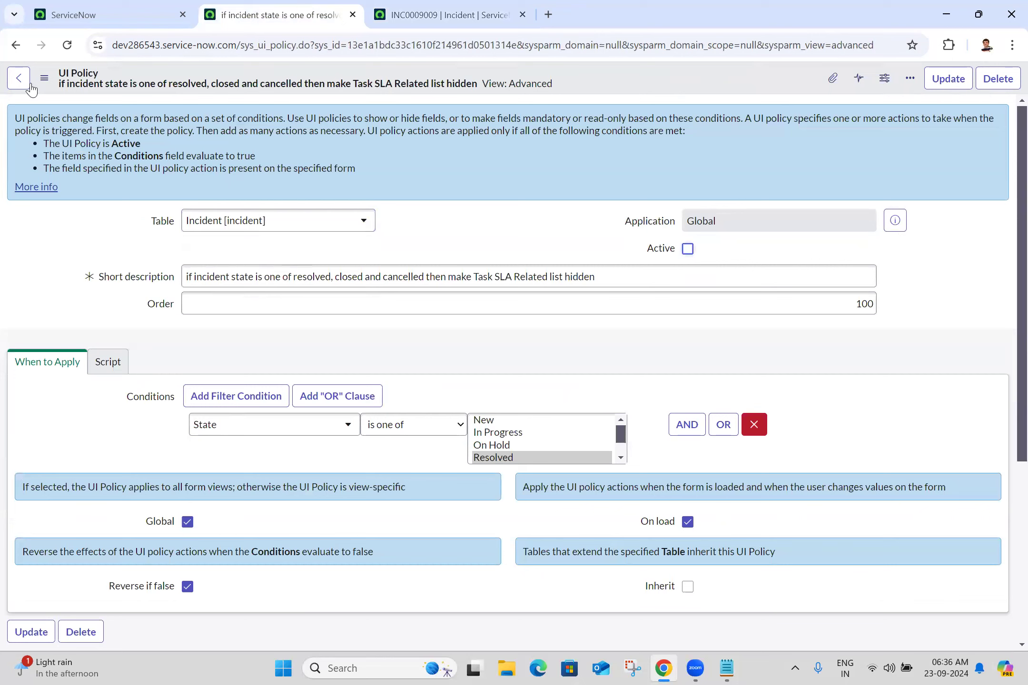
# Step: Save the inactive UI policy, then close all tabs right of the home tab, discarding incident changes
pyautogui.click(46, 82)
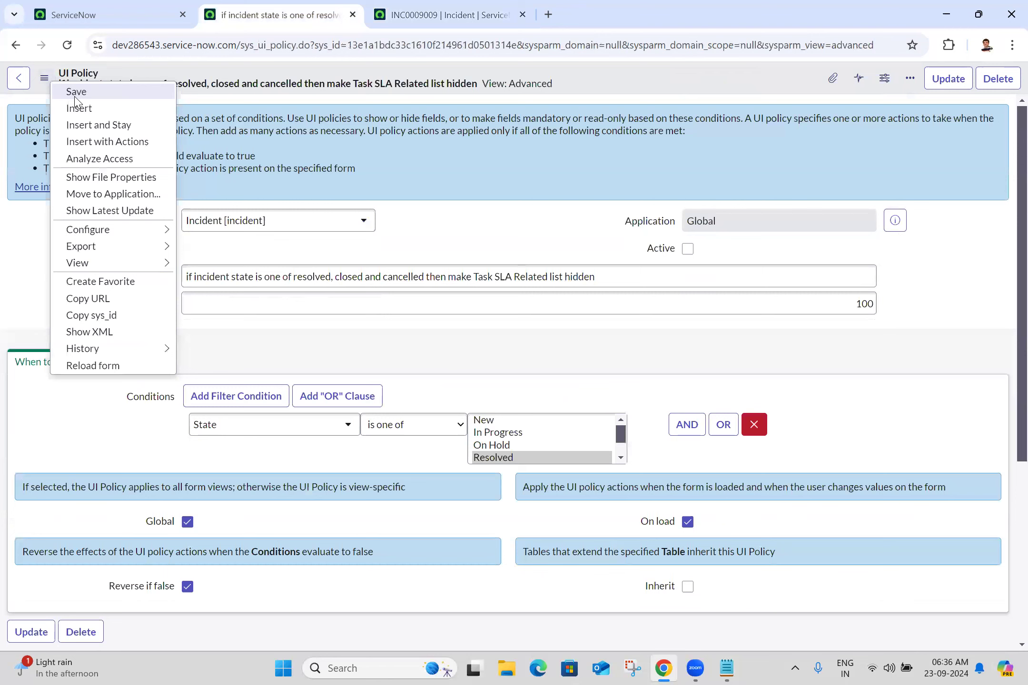
pyautogui.click(75, 95)
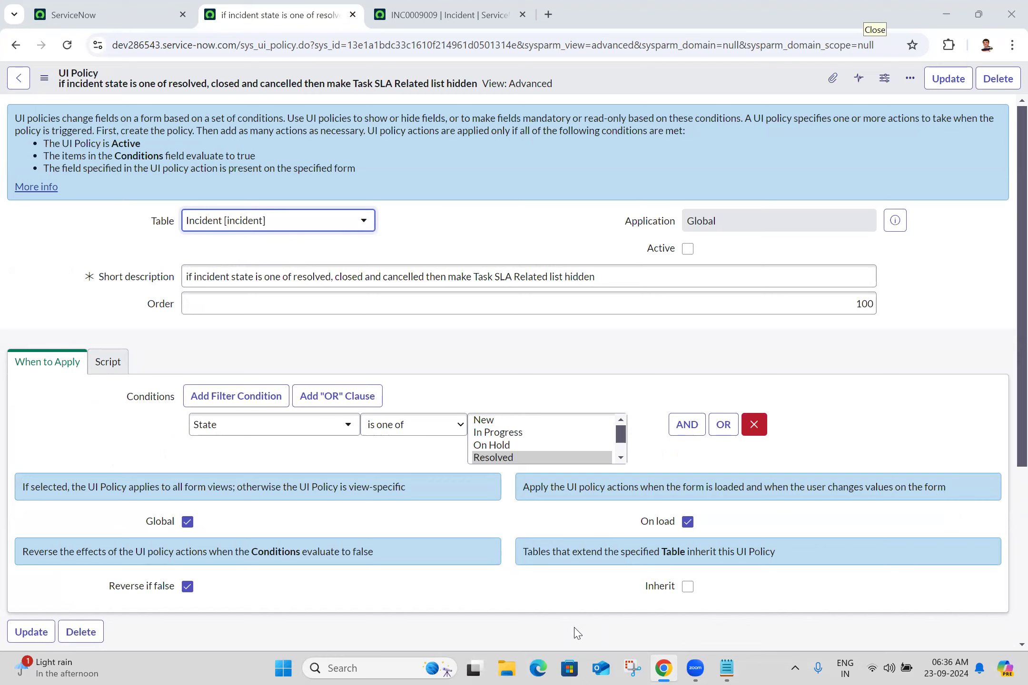
pyautogui.rightClick(101, 7)
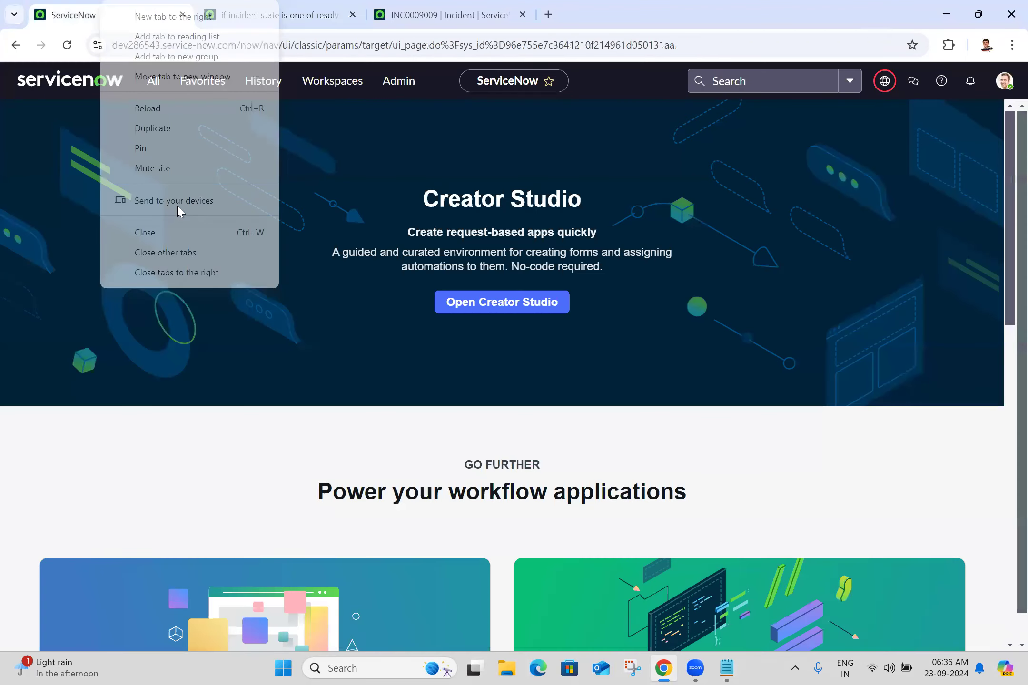
pyautogui.click(188, 280)
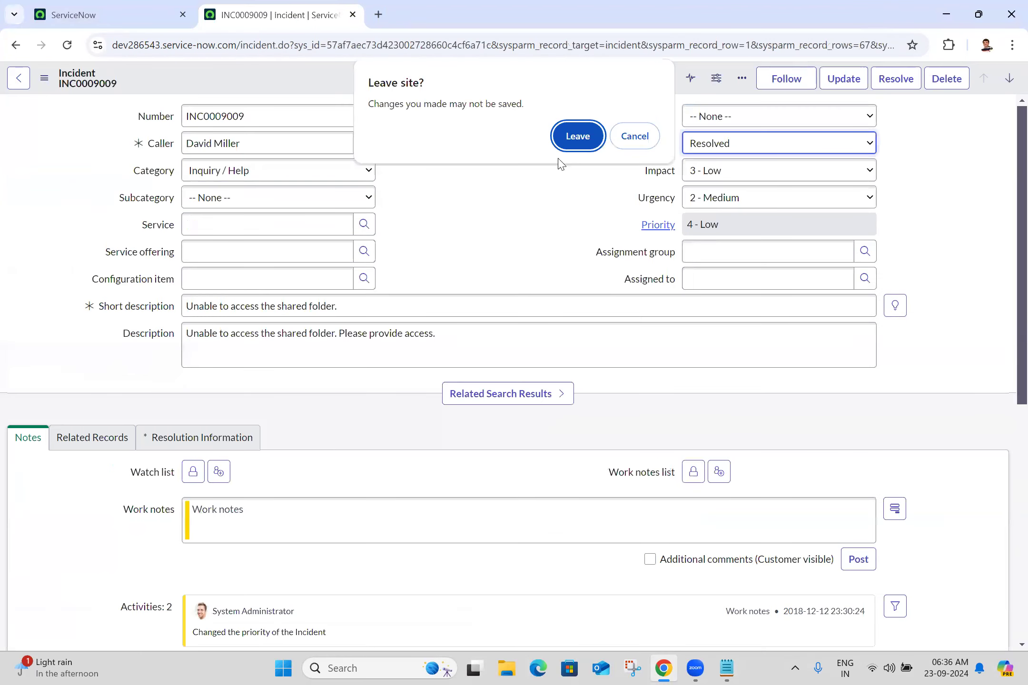
pyautogui.click(575, 136)
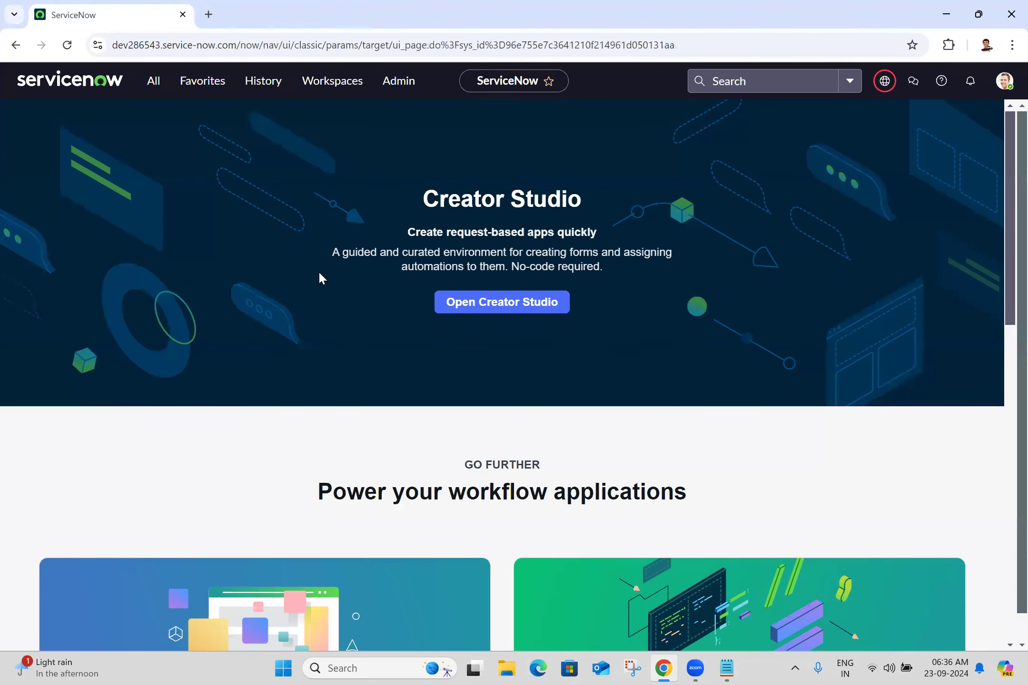
# Step: Scroll the Notepad notes up to Task 4's Issue Management table and its field list
pyautogui.hotkey('alt', 'Tab')
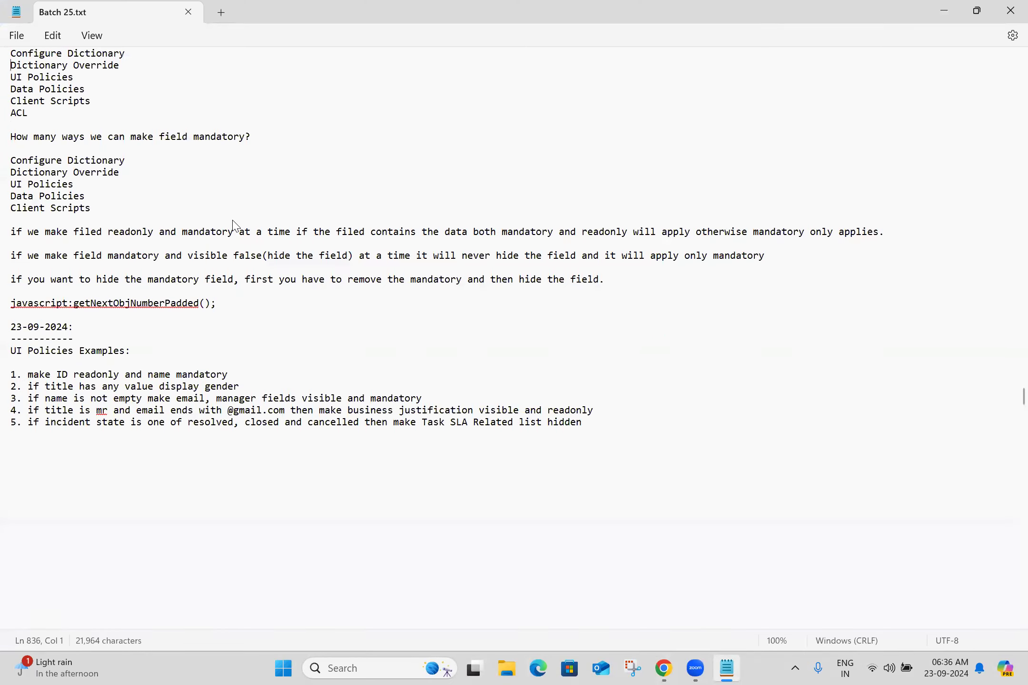
pyautogui.press('Up')
pyautogui.press('Up')
pyautogui.press('Up')
pyautogui.press('Up')
pyautogui.press('Up')
pyautogui.press('Up')
pyautogui.press('Up')
pyautogui.press('Up')
pyautogui.press('Up')
pyautogui.press('Up')
pyautogui.press('Up')
pyautogui.press('Up')
pyautogui.press('Up')
pyautogui.press('Up')
pyautogui.press('Up')
pyautogui.press('Up')
pyautogui.press('Up')
pyautogui.press('Up')
pyautogui.press('Up')
pyautogui.press('Up')
pyautogui.press('Up')
pyautogui.press('Up')
pyautogui.press('Up')
pyautogui.press('Up')
pyautogui.press('Up')
pyautogui.press('Up')
pyautogui.press('Up')
pyautogui.press('Up')
pyautogui.press('Up')
pyautogui.press('Up')
pyautogui.press('Up')
pyautogui.press('Up')
pyautogui.press('Up')
pyautogui.press('Up')
pyautogui.press('Up')
pyautogui.press('Up')
pyautogui.press('Up')
pyautogui.press('Up')
pyautogui.press('Up')
pyautogui.press('Up')
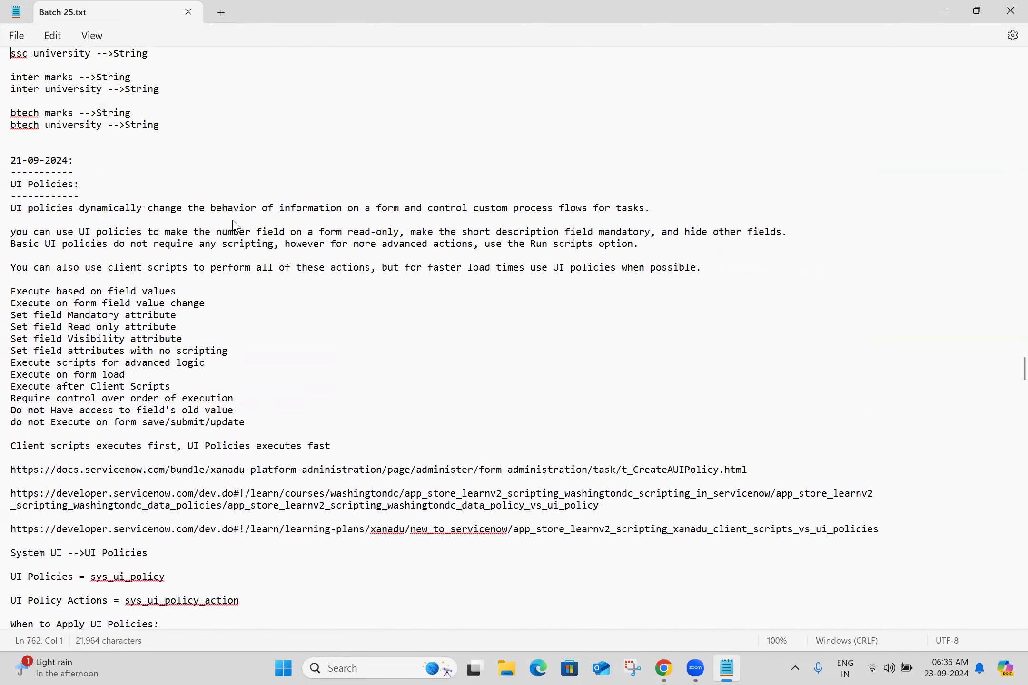
pyautogui.press('Up')
pyautogui.press('Up')
pyautogui.press('Up')
pyautogui.press('Up')
pyautogui.press('Up')
pyautogui.press('Up')
pyautogui.press('Up')
pyautogui.press('Up')
pyautogui.press('Up')
pyautogui.press('Up')
pyautogui.press('Up')
pyautogui.press('Up')
pyautogui.press('Up')
pyautogui.press('Up')
pyautogui.press('Up')
pyautogui.press('Up')
pyautogui.press('Up')
pyautogui.press('Up')
pyautogui.press('Up')
pyautogui.press('Up')
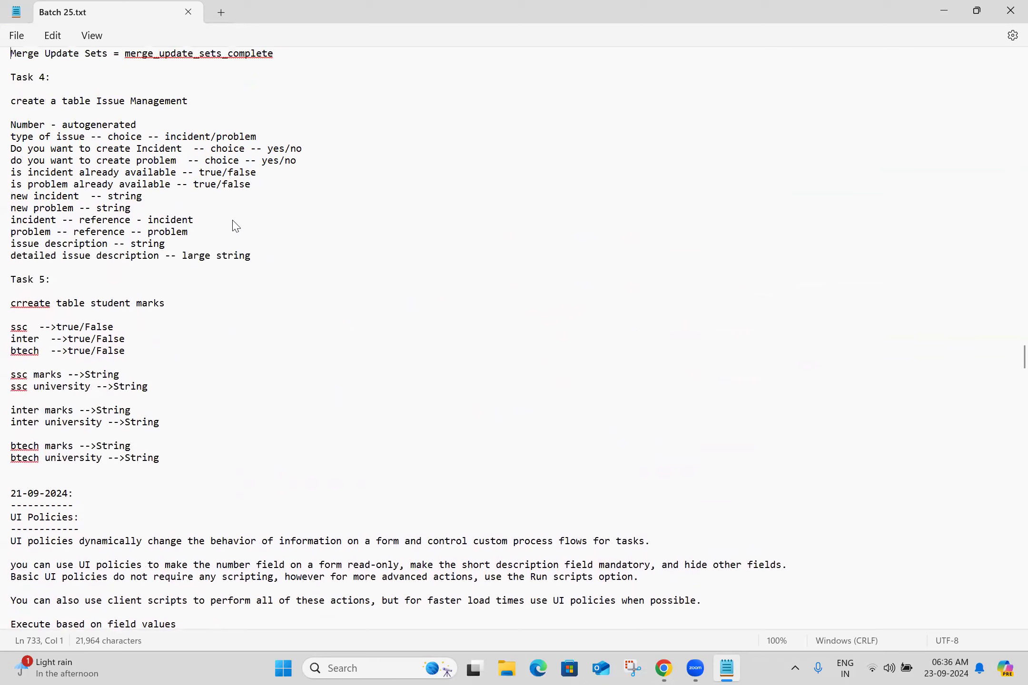
pyautogui.press('Up')
pyautogui.press('Up')
pyautogui.press('Up')
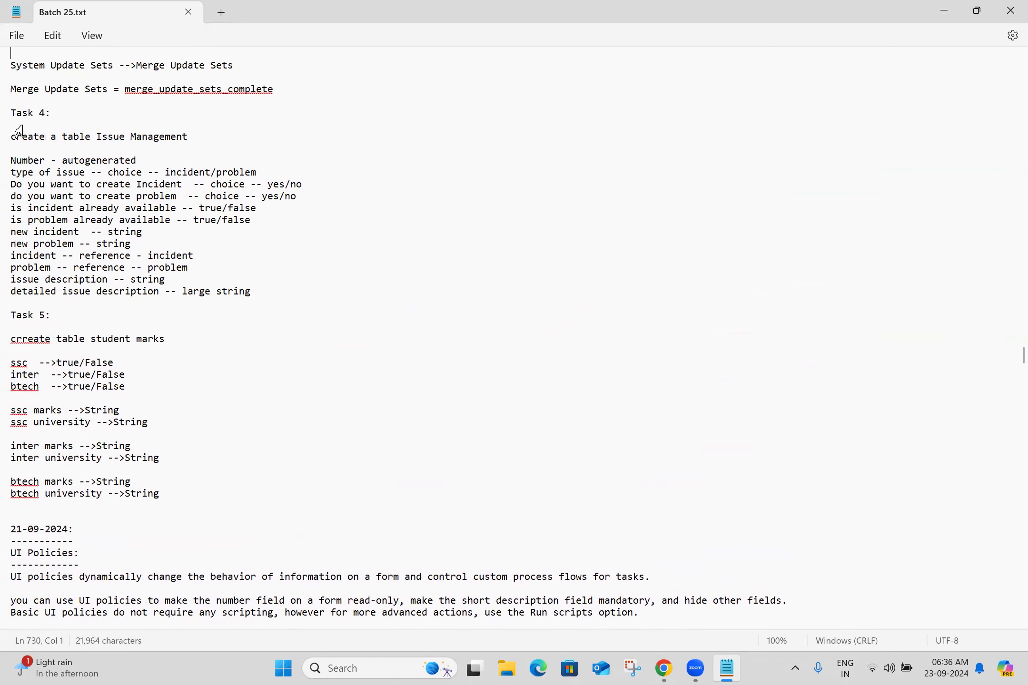
pyautogui.click(16, 160)
pyautogui.doubleClick(106, 139)
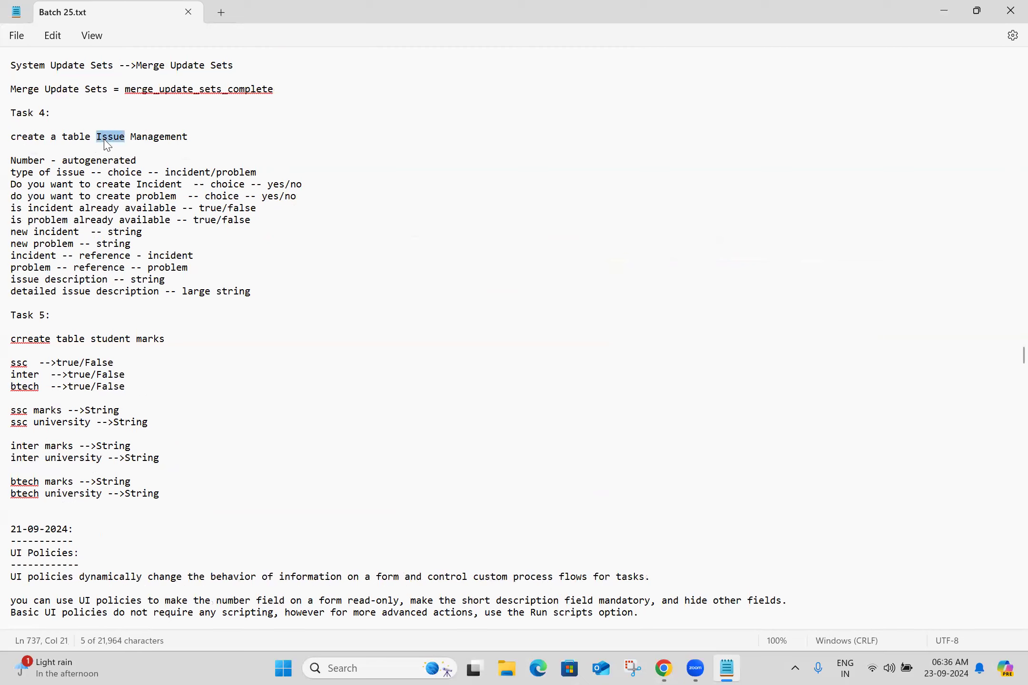
pyautogui.hotkey('shift', 'Right')
pyautogui.hotkey('shift', 'Right')
pyautogui.hotkey('shift', 'Right')
pyautogui.hotkey('shift', 'Right')
pyautogui.hotkey('shift', 'Right')
pyautogui.hotkey('shift', 'Right')
pyautogui.hotkey('shift', 'Right')
pyautogui.hotkey('shift', 'Right')
pyautogui.hotkey('shift', 'Right')
pyautogui.hotkey('shift', 'Right')
pyautogui.hotkey('shift', 'Right')
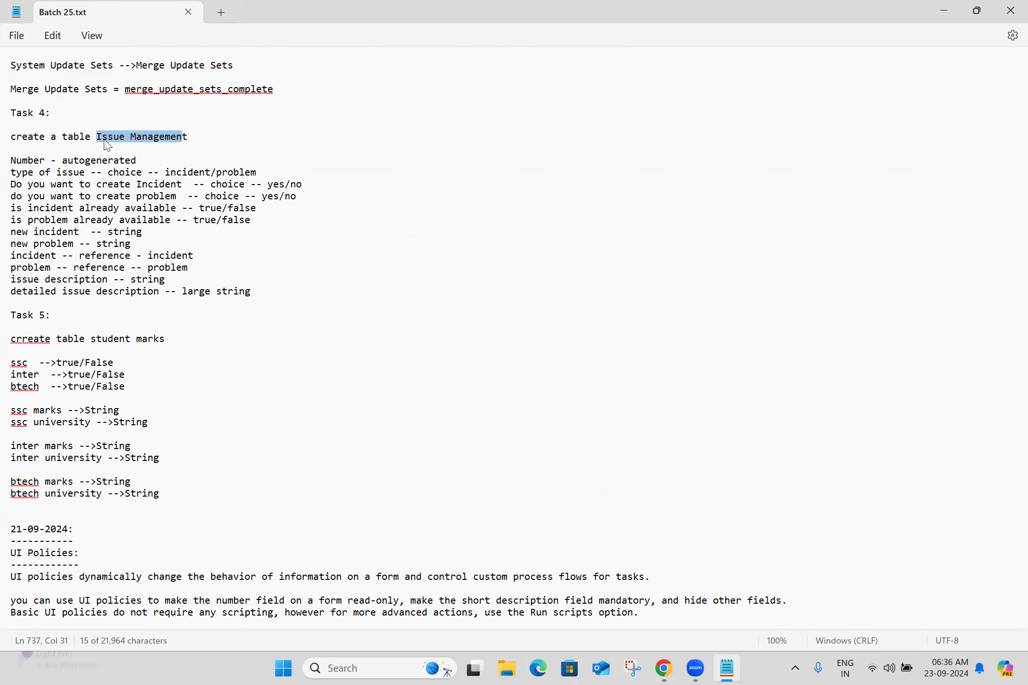
pyautogui.click(278, 135)
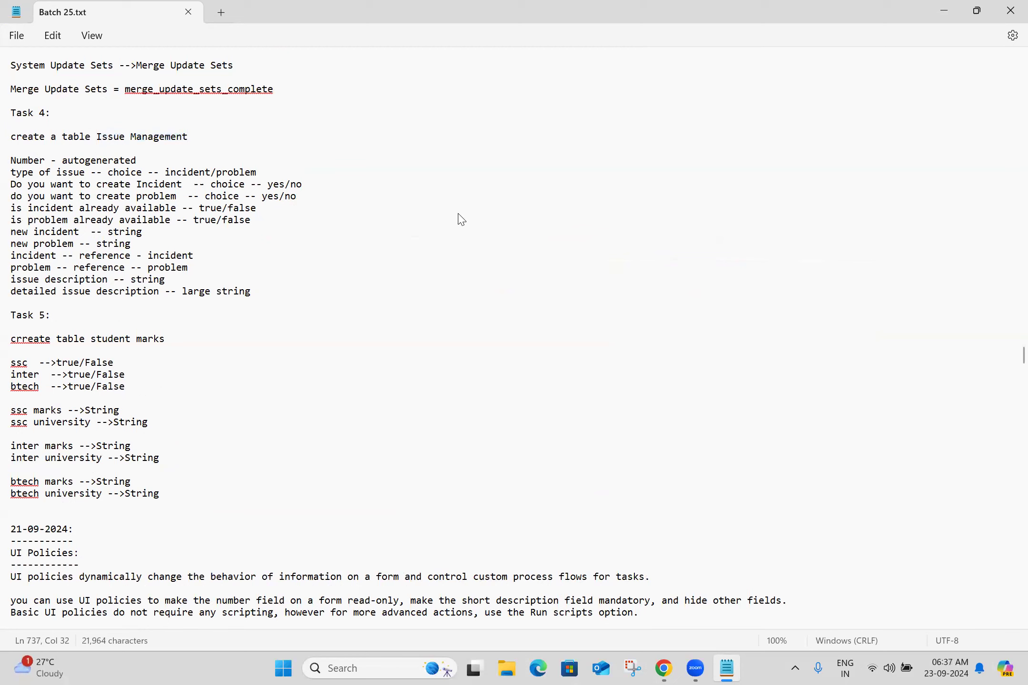
# Step: Filter the navigator for 'tables' and open System Definition > Tables in a new tab
pyautogui.hotkey('alt', 'Tab')
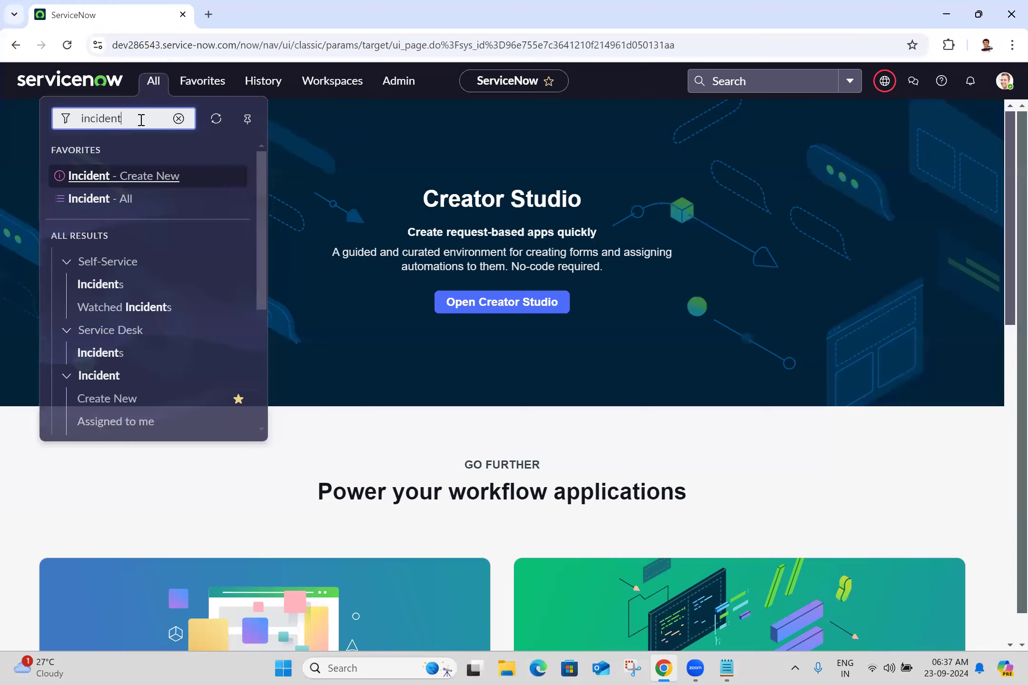
pyautogui.doubleClick(142, 120)
pyautogui.write('table')
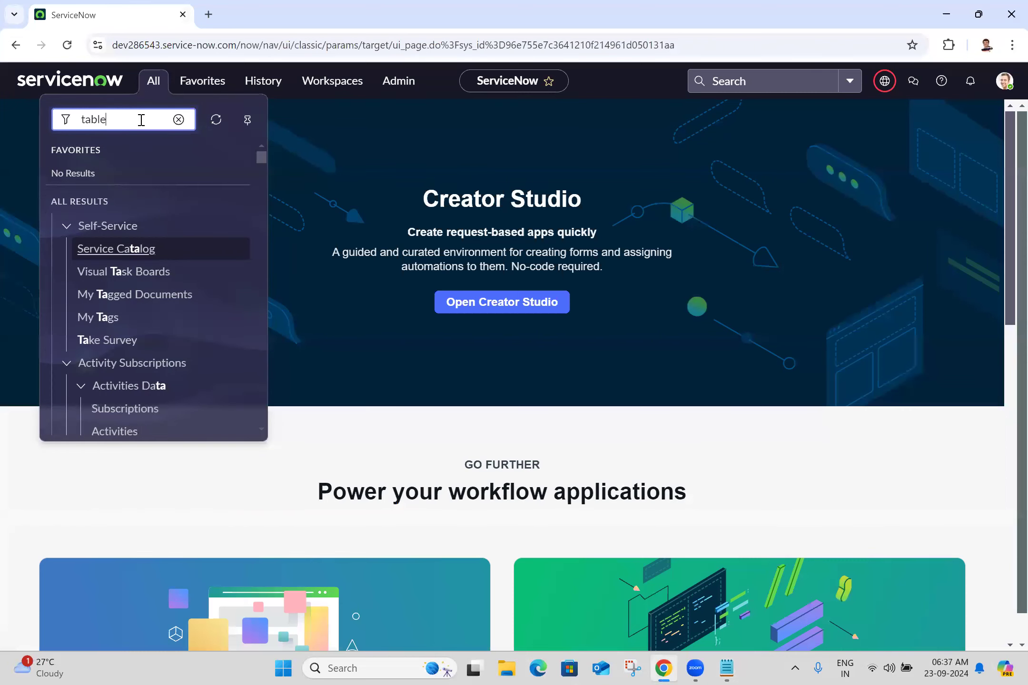
pyautogui.write('s')
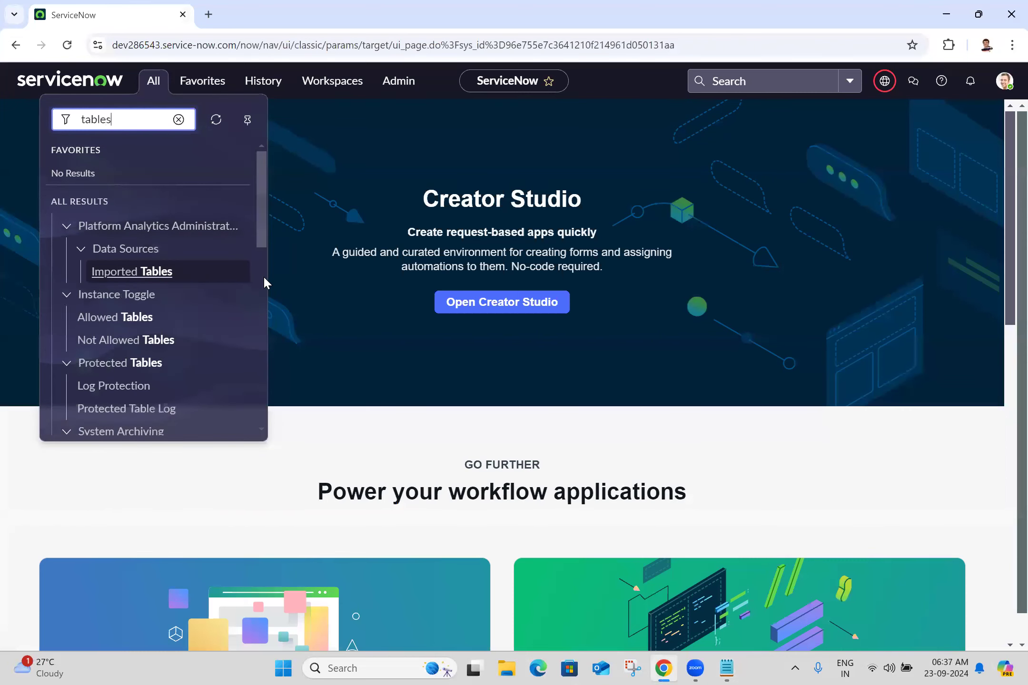
pyautogui.click(264, 279)
pyautogui.keyDown('ctrl'); pyautogui.click(94, 356); pyautogui.keyUp('ctrl')
pyautogui.click(309, 9)
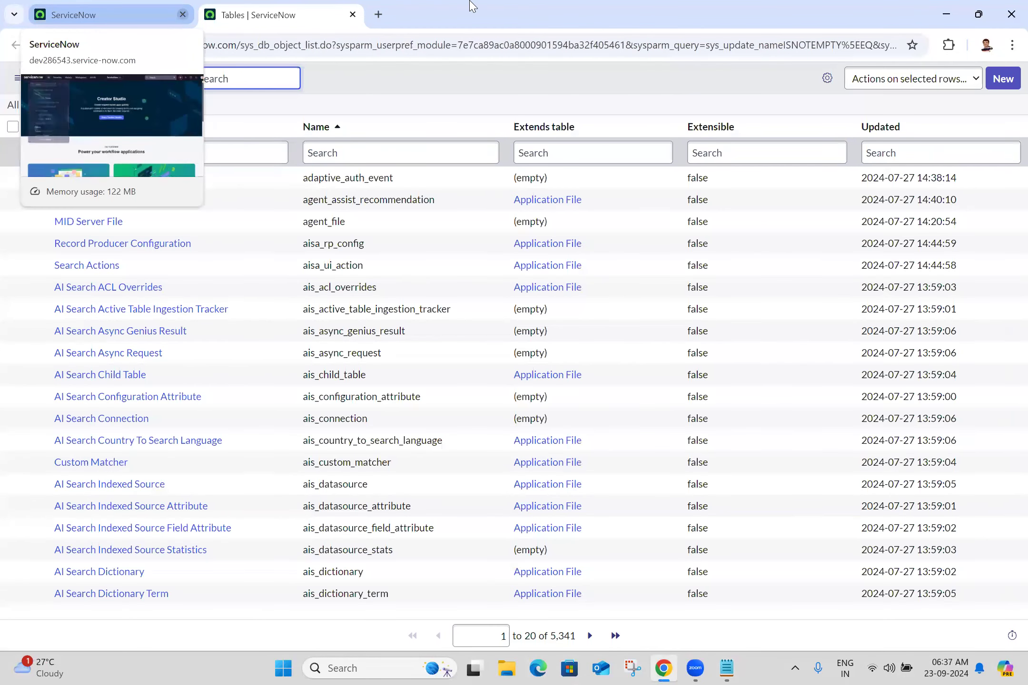
# Step: Start a new table labelled 'Issue Management System' so its name auto-fills
pyautogui.click(1004, 82)
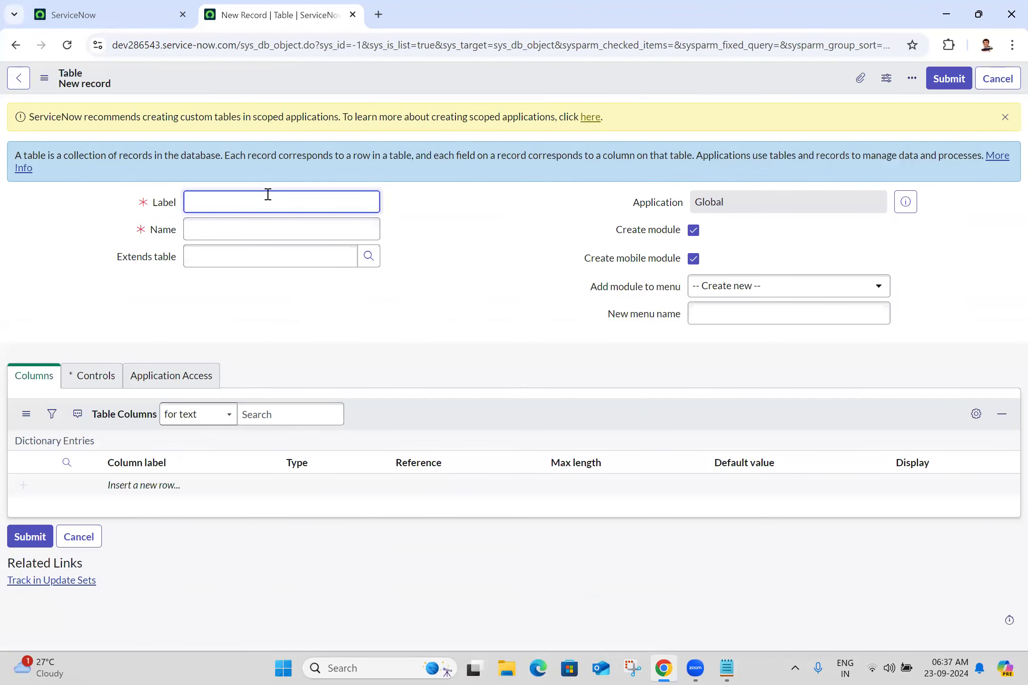
pyautogui.write('Issue Management')
pyautogui.write('S')
pyautogui.click(509, 245)
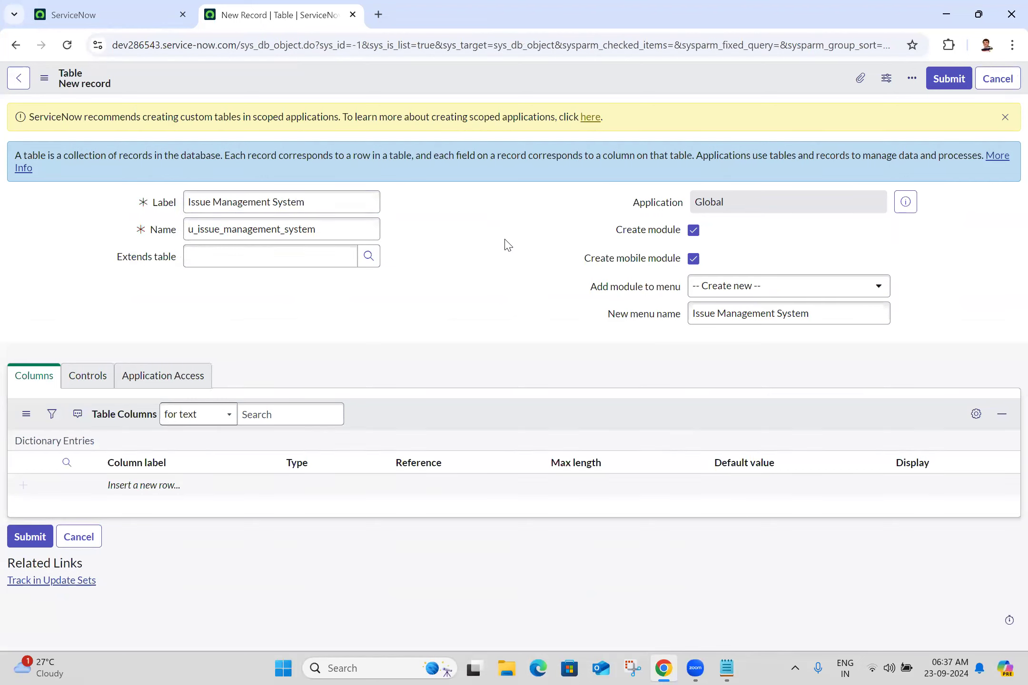
pyautogui.doubleClick(334, 237)
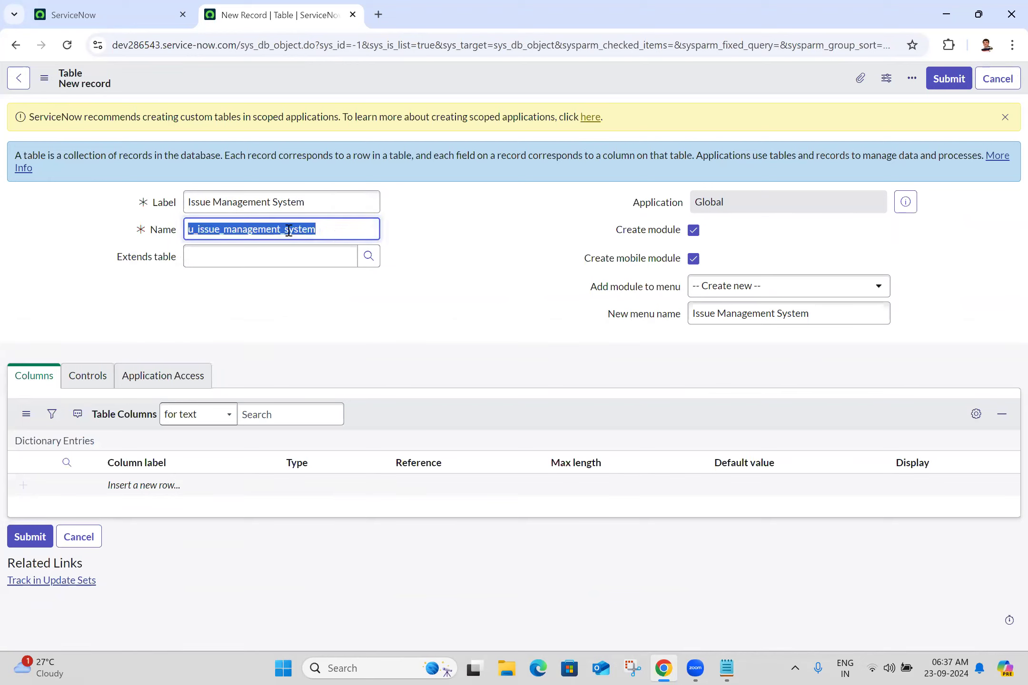
# Step: Enable auto-numbering with prefix ISM on the Controls tab and save the table
pyautogui.click(45, 78)
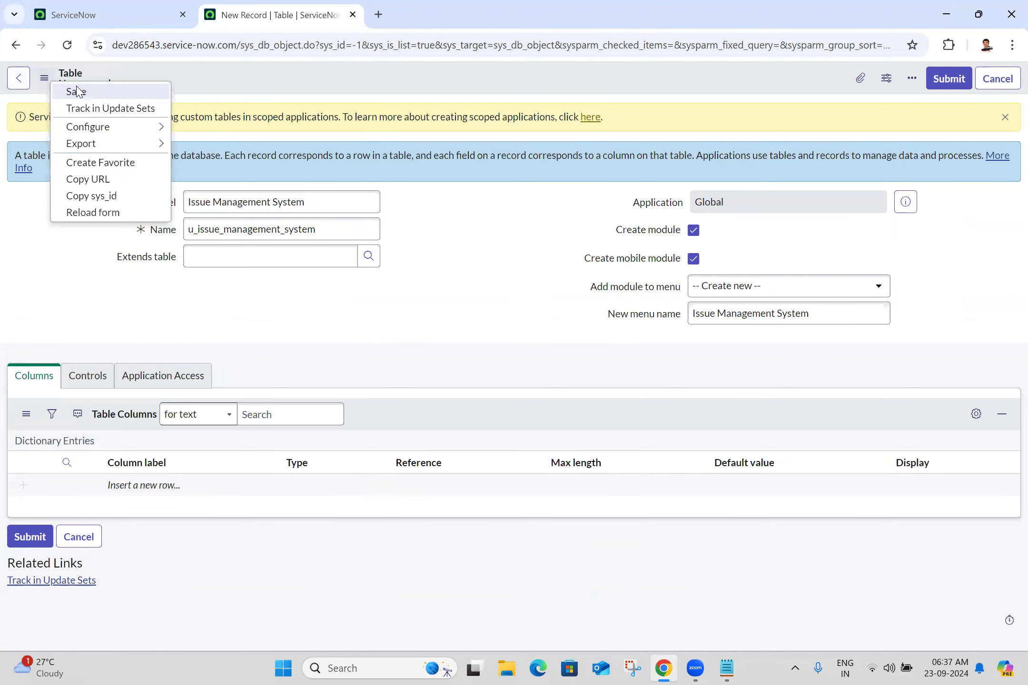
pyautogui.click(115, 387)
pyautogui.click(95, 381)
pyautogui.click(183, 506)
pyautogui.click(224, 526)
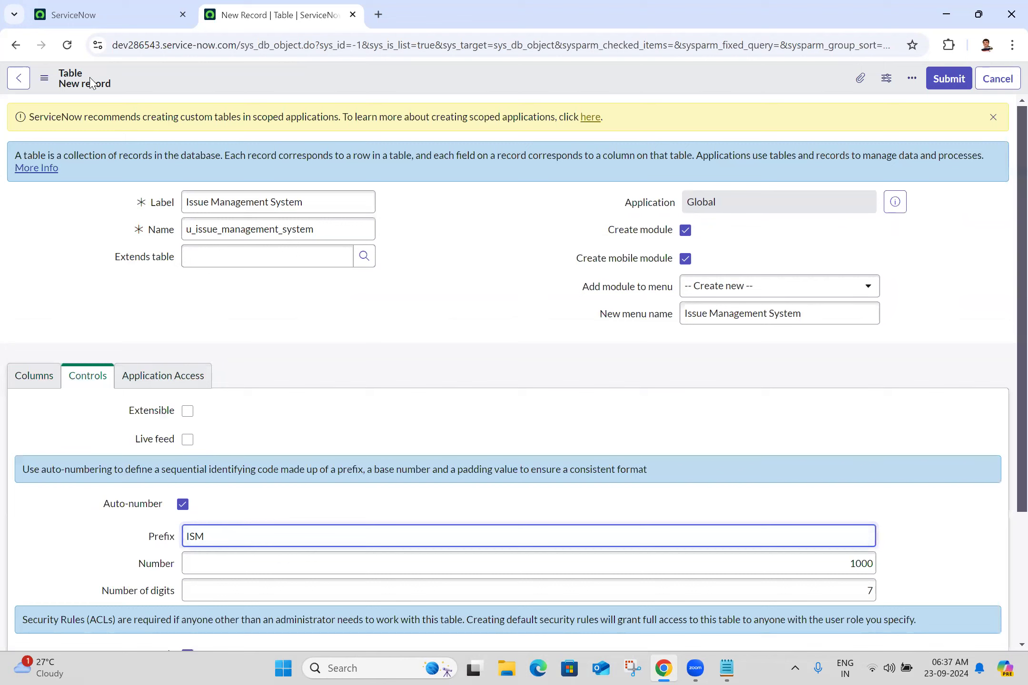
pyautogui.click(44, 77)
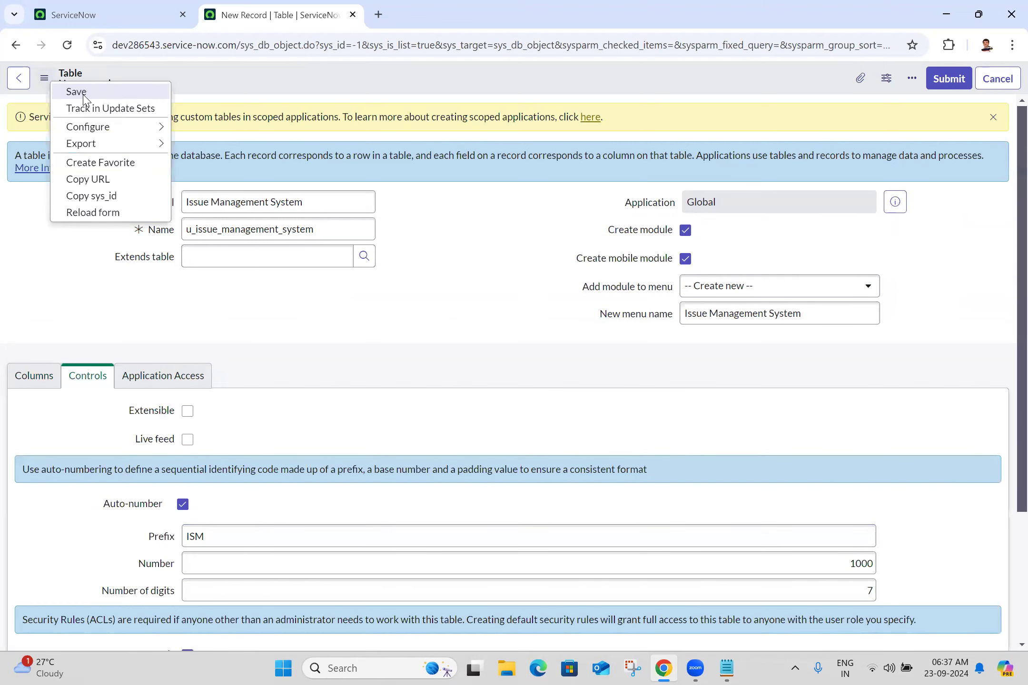
pyautogui.click(84, 95)
# Step: Check the saved table, then open a new u_issue_management_system.do record form
pyautogui.click(169, 7)
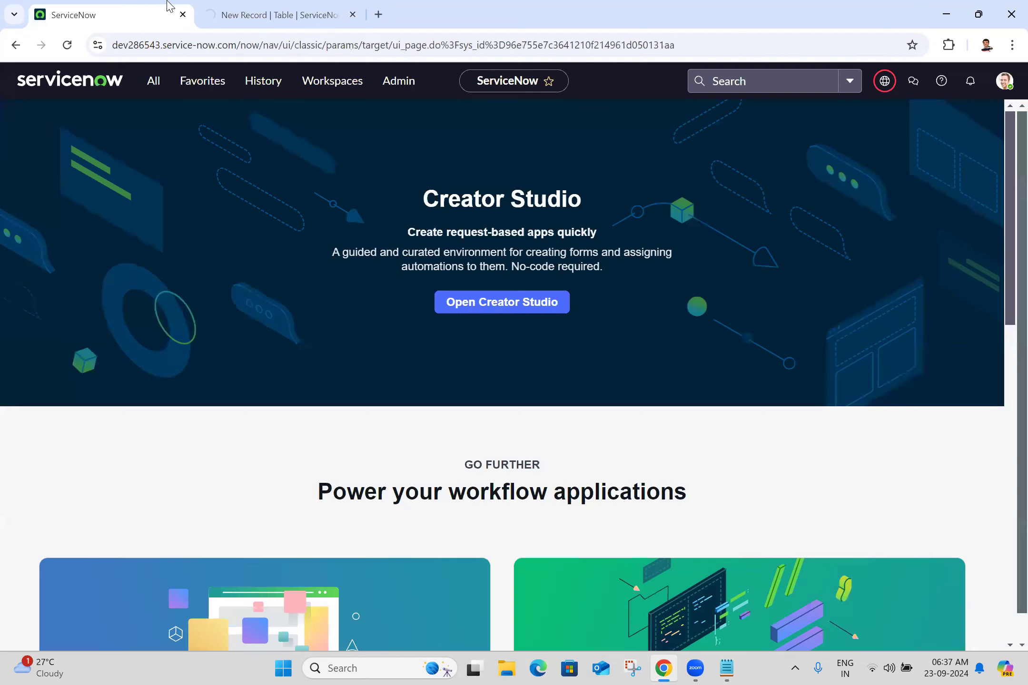
pyautogui.click(312, 6)
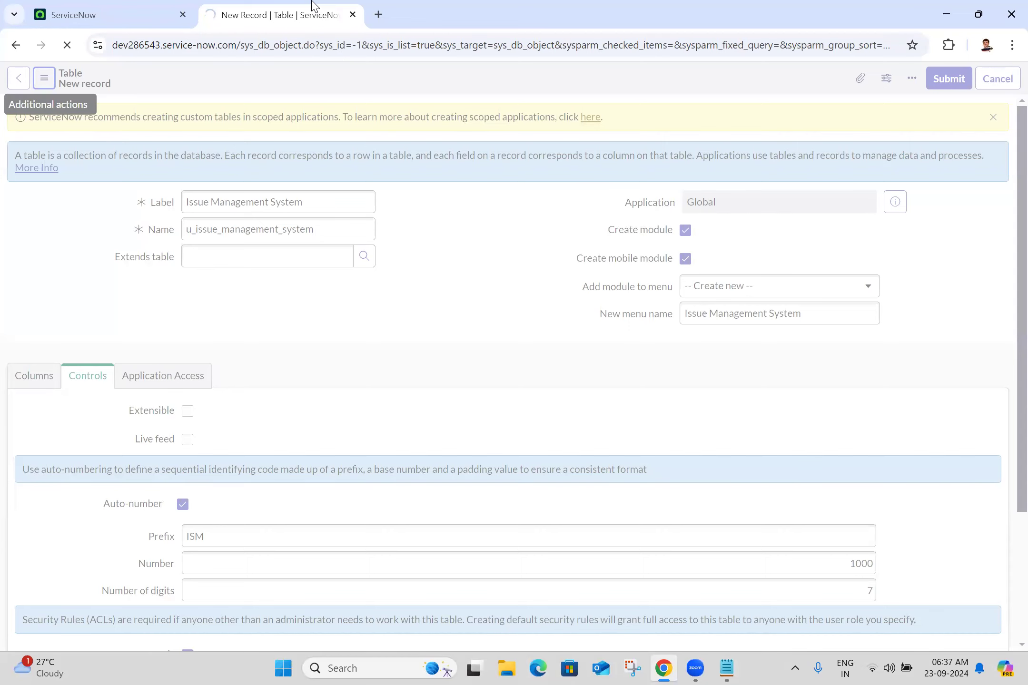
pyautogui.click(353, 15)
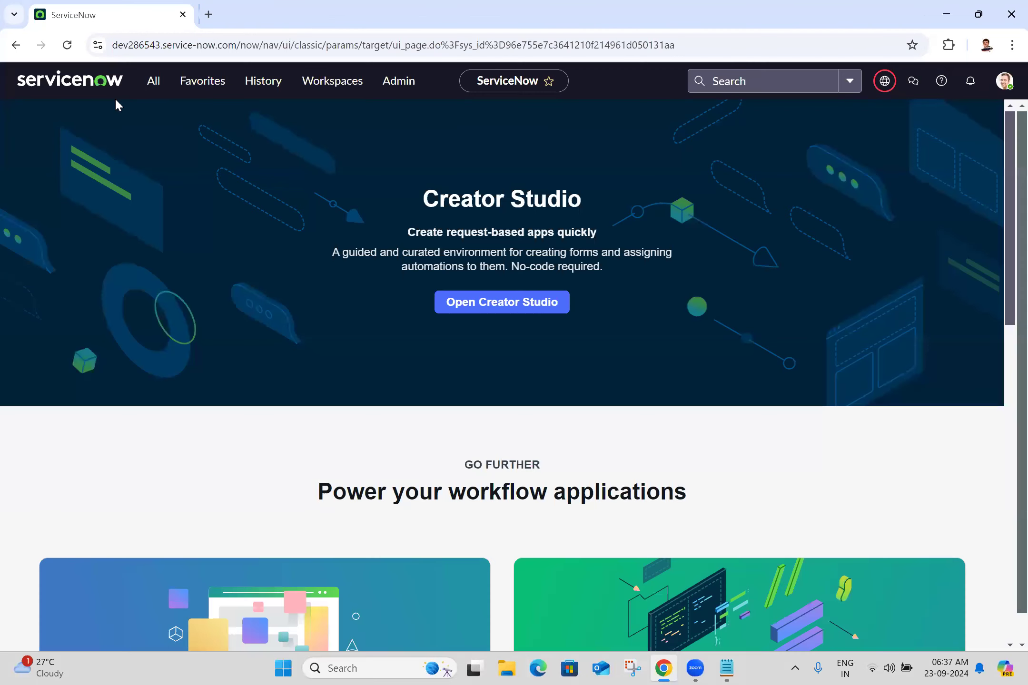
pyautogui.click(159, 84)
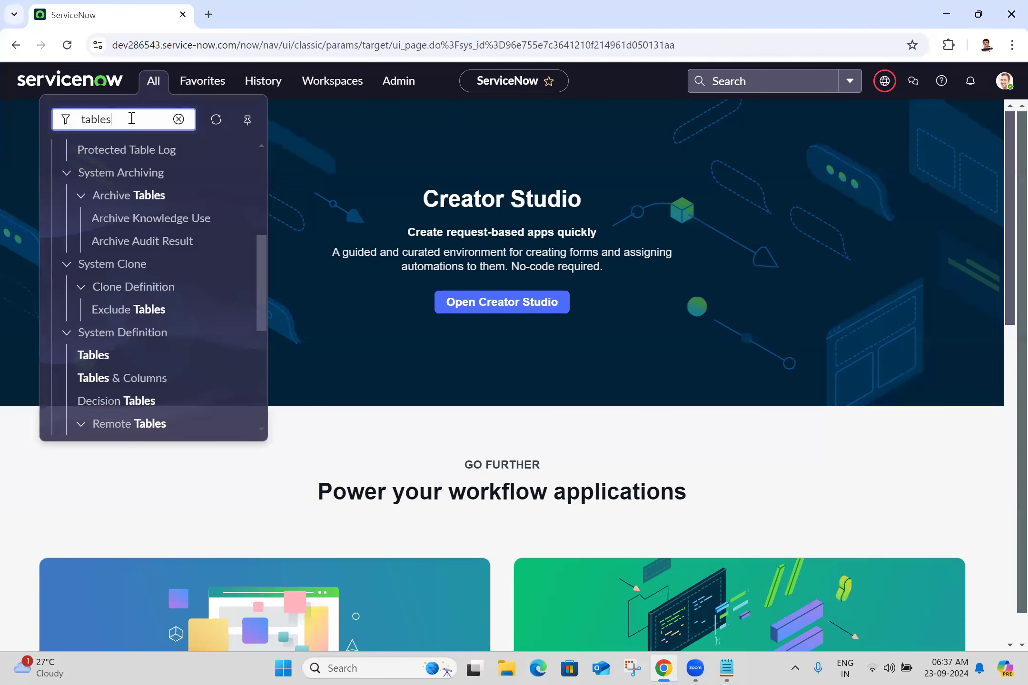
pyautogui.hotkey('ctrl', 'a')
pyautogui.hotkey('ctrl', 'v')
pyautogui.write('.do')
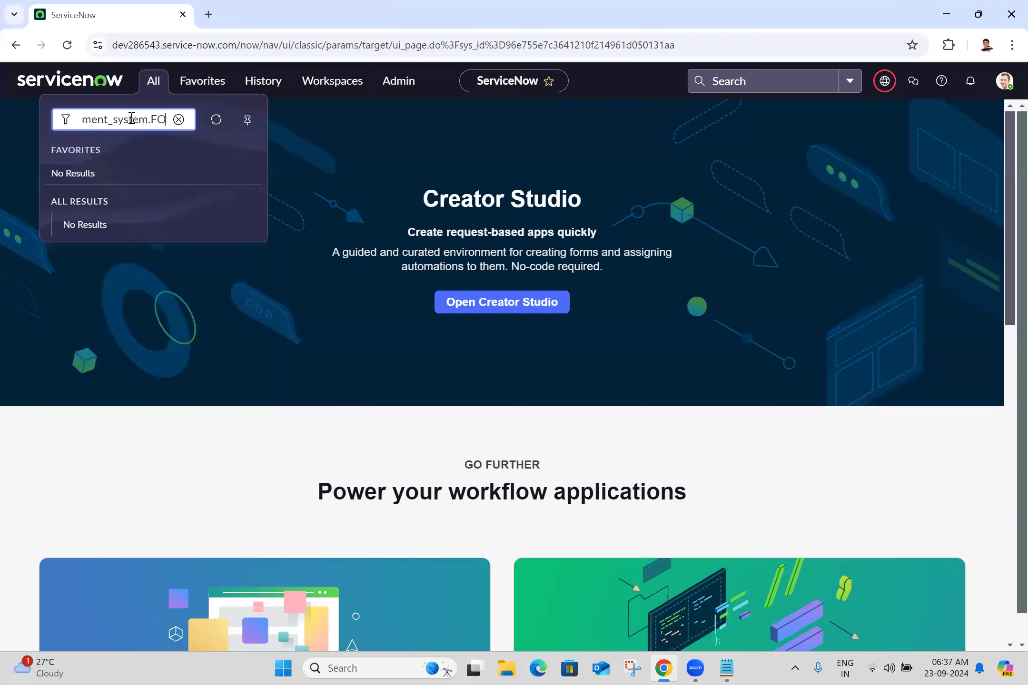
pyautogui.press('Return')
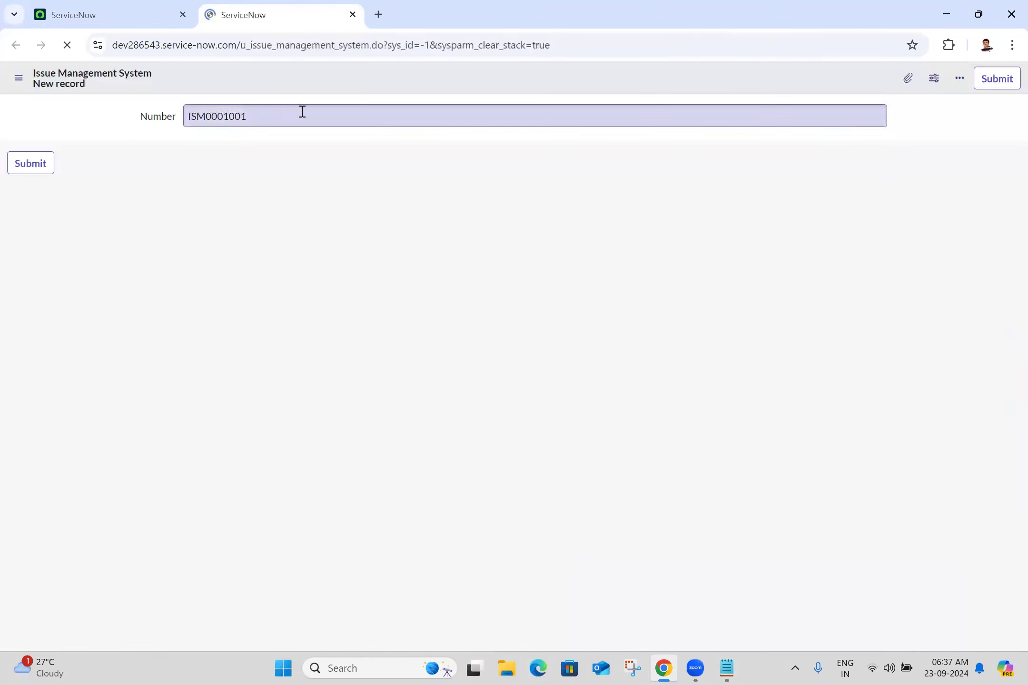
# Step: Open Configure > Form Layout from the form header's context menu
pyautogui.rightClick(402, 91)
pyautogui.moveTo(464, 117)
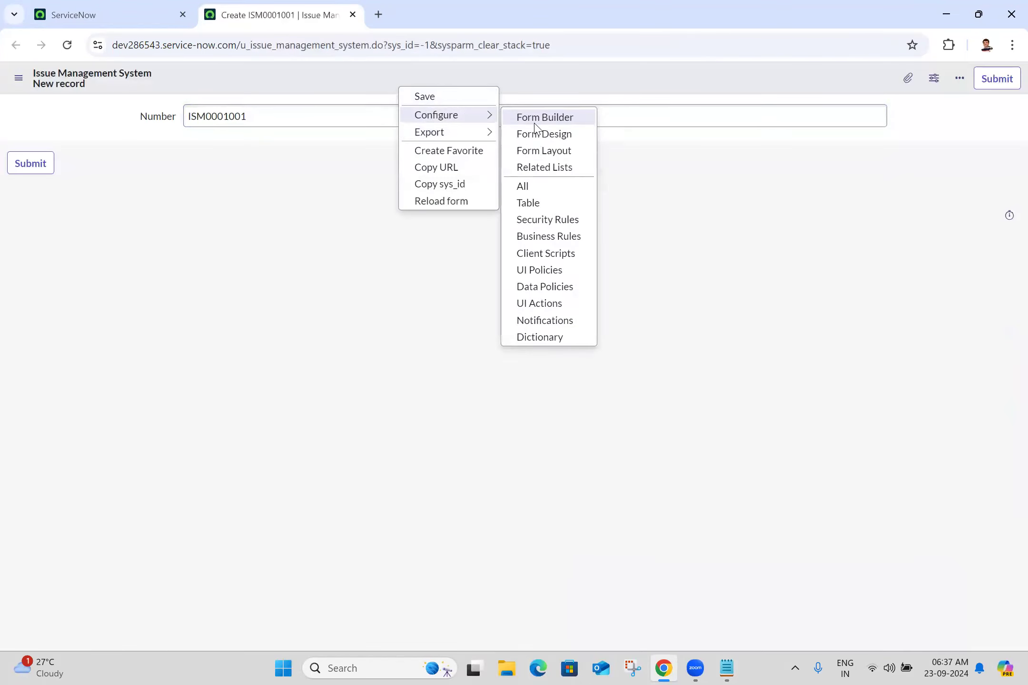
pyautogui.click(543, 150)
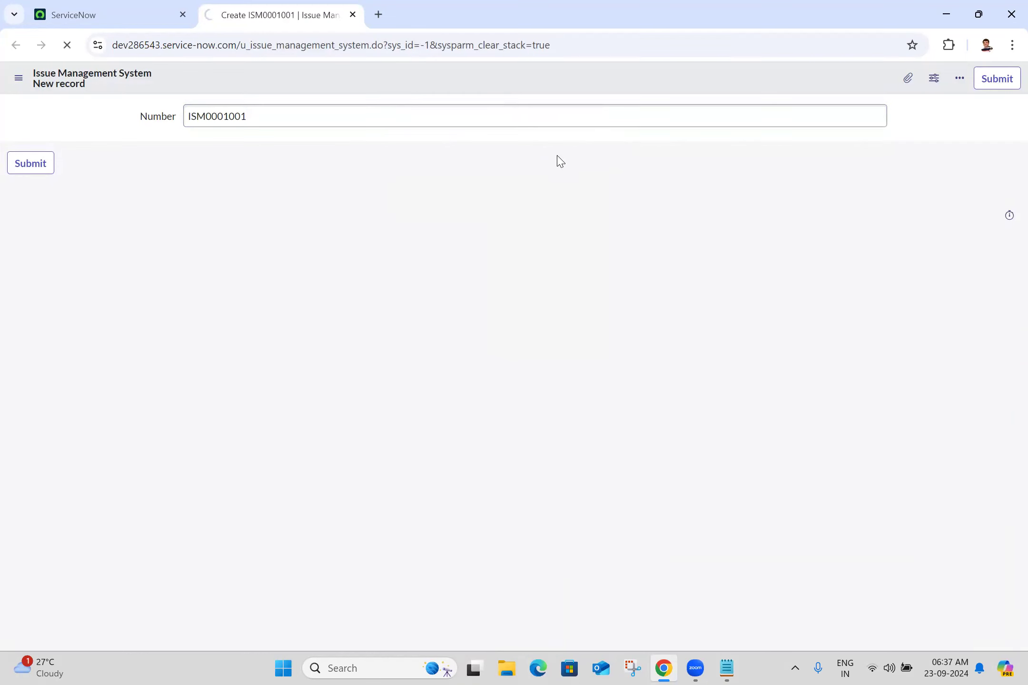
# Step: Add a Choice field named 'Type of Issue' to the form
pyautogui.click(726, 668)
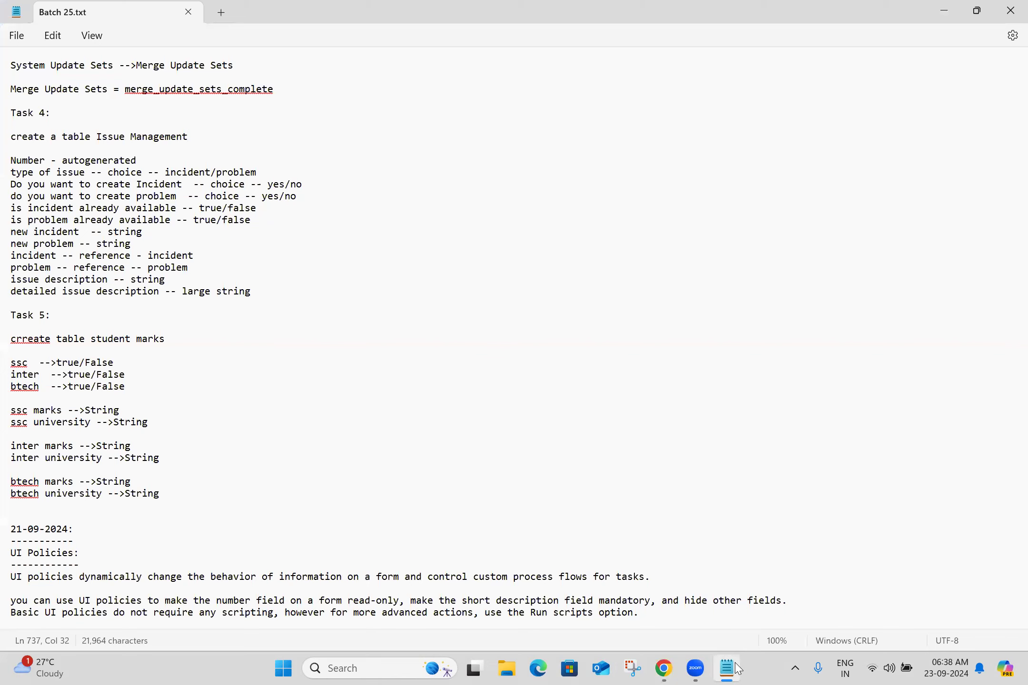
pyautogui.click(735, 669)
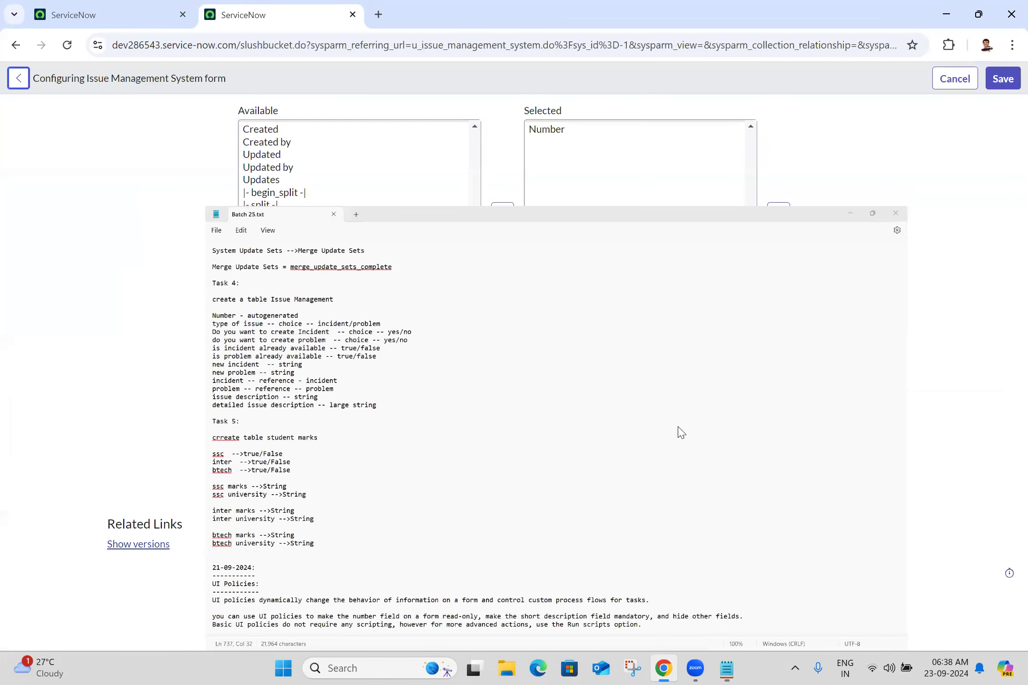
pyautogui.click(676, 449)
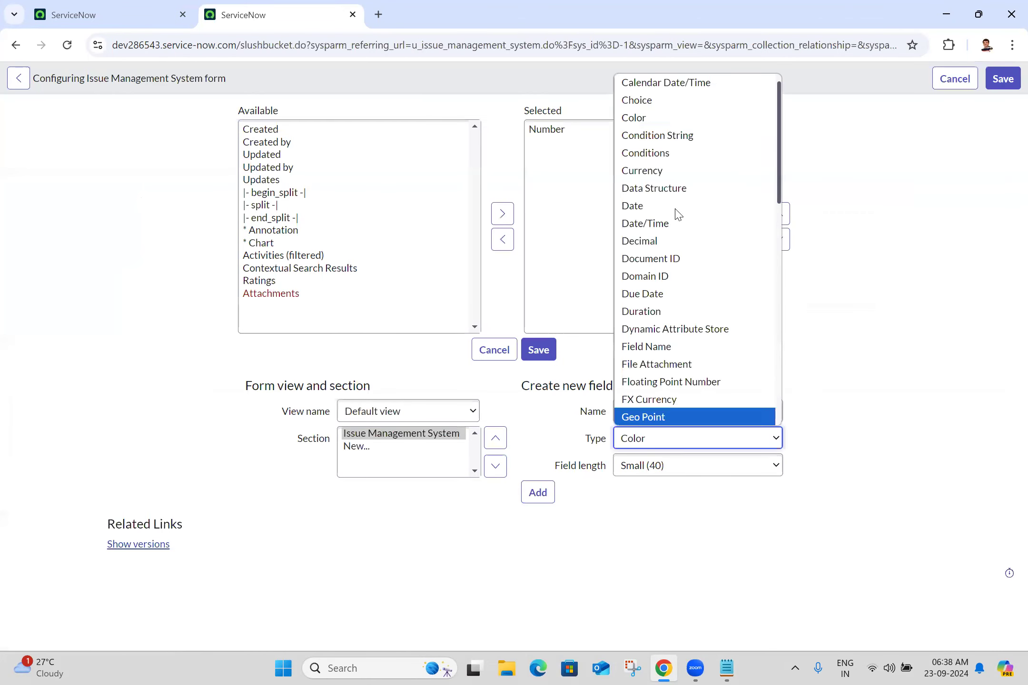
pyautogui.click(648, 100)
pyautogui.click(656, 412)
pyautogui.write('Type of')
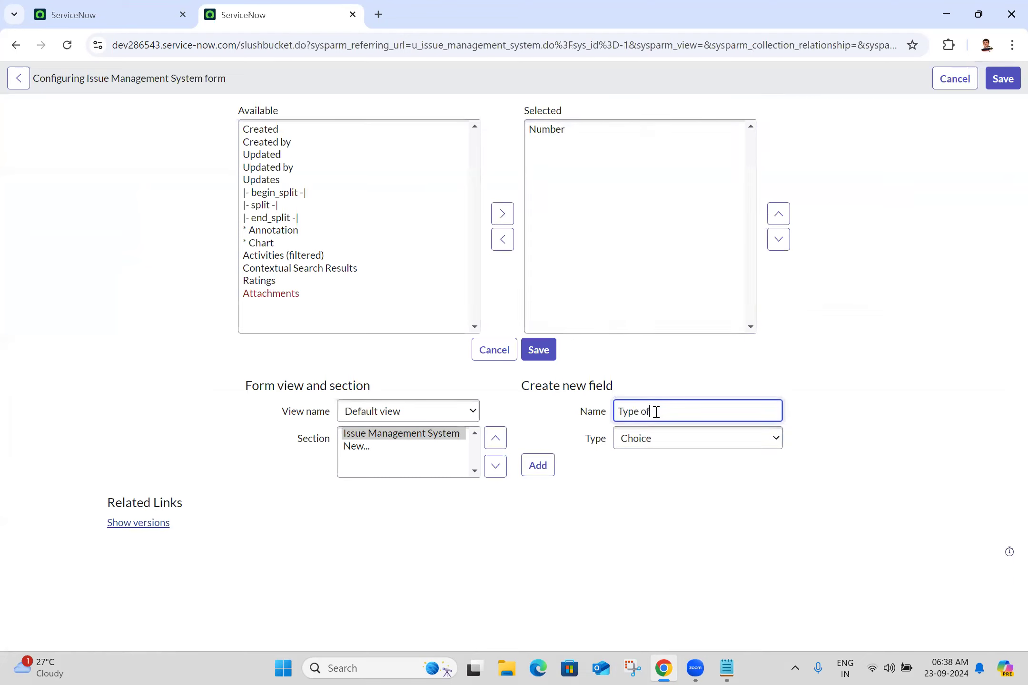
pyautogui.write(' Issu')
pyautogui.click(534, 473)
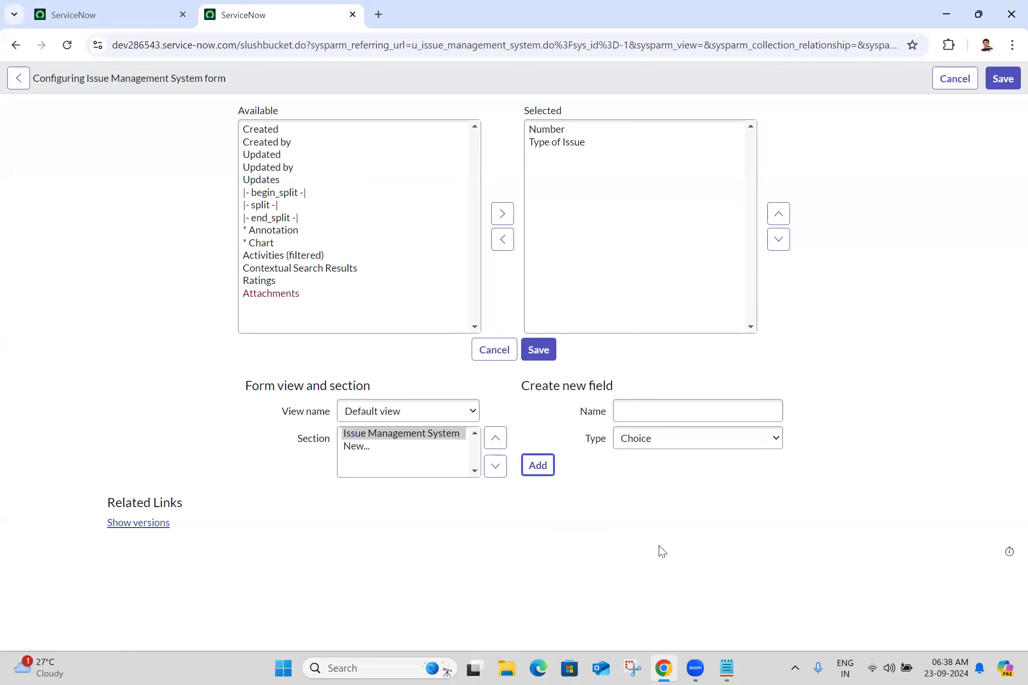
# Step: Add the Choice field 'Do you want to create Incident'
pyautogui.click(725, 668)
pyautogui.click(724, 668)
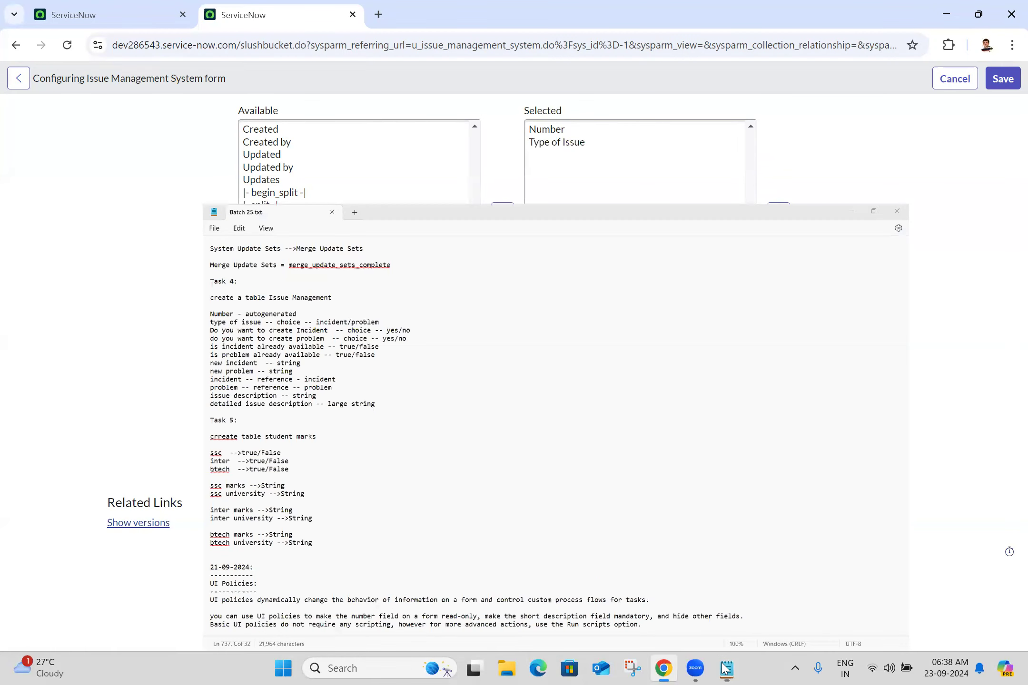
pyautogui.click(712, 415)
pyautogui.write('Do you')
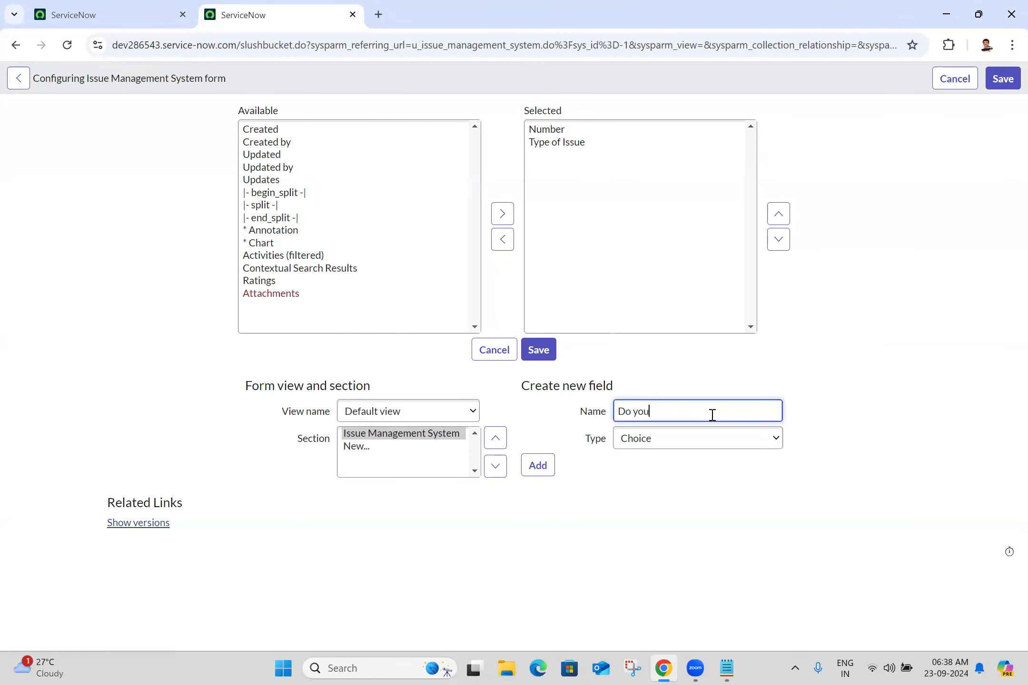
pyautogui.write(' want to create Incident')
pyautogui.press('BackSpace')
pyautogui.press('BackSpace')
pyautogui.write('nt')
pyautogui.click(537, 465)
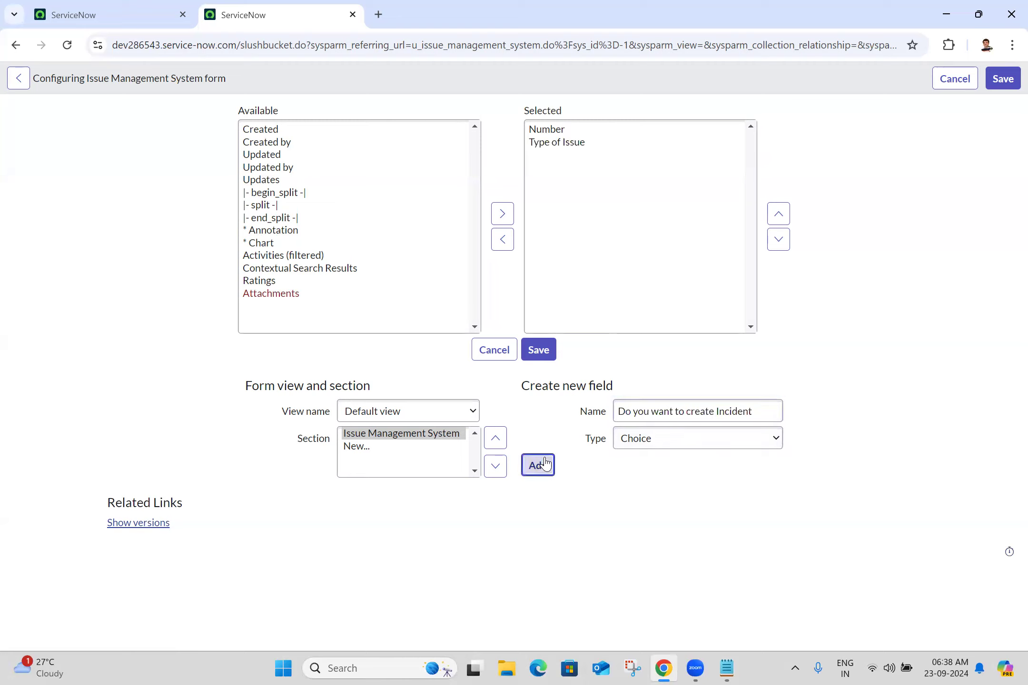
# Step: Add the Choice field 'Do you want to create Problem'
pyautogui.click(634, 417)
pyautogui.write('Do you want to')
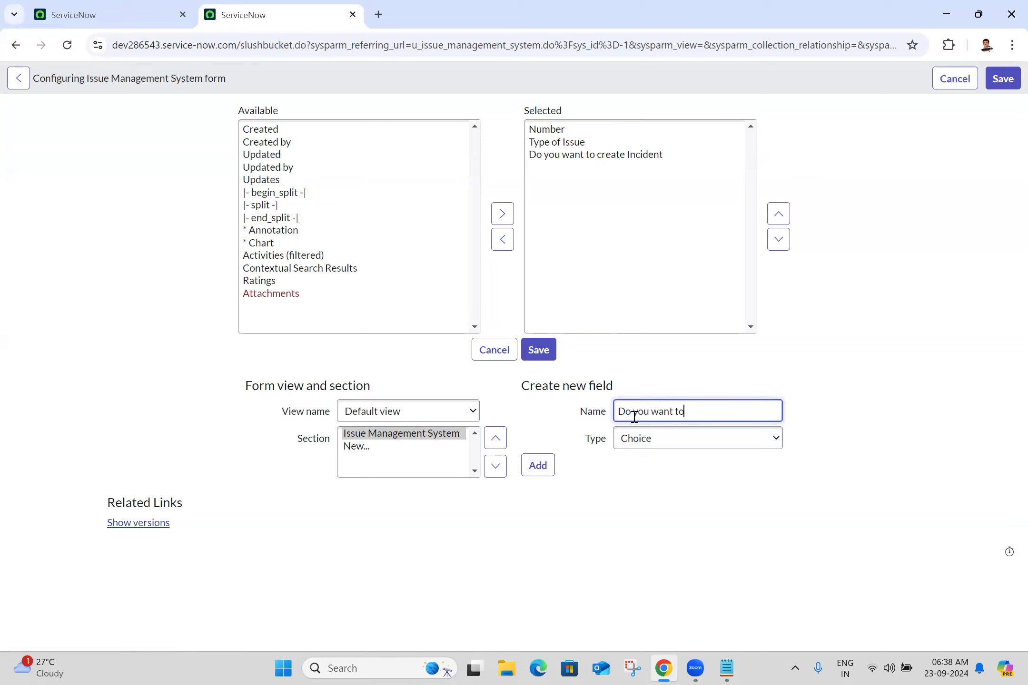
pyautogui.write(' create Problem')
pyautogui.click(536, 466)
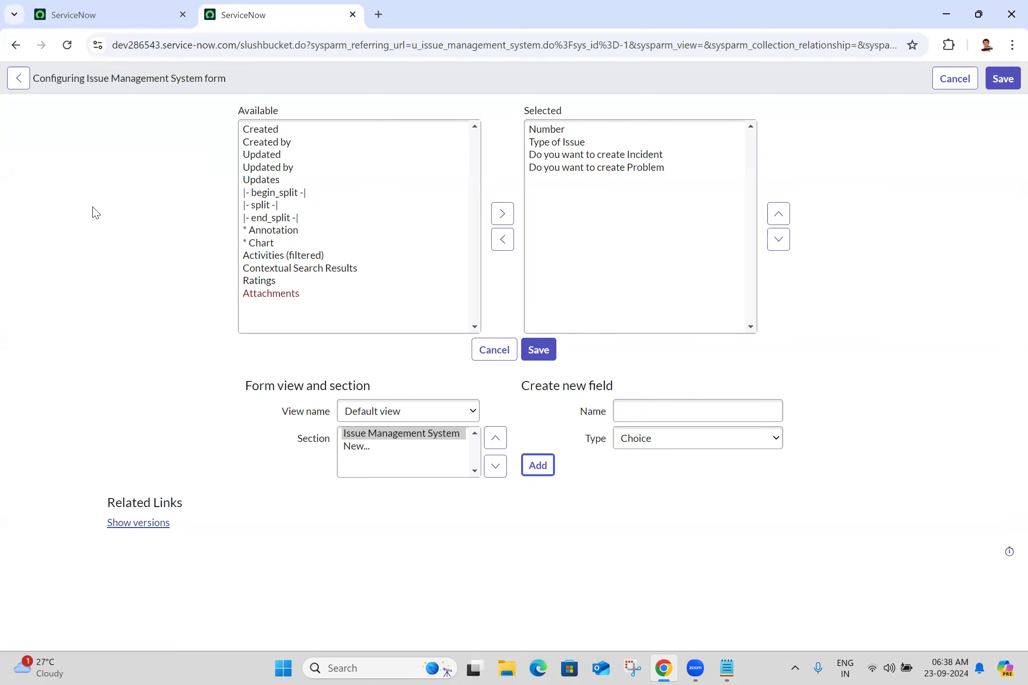
pyautogui.hotkey('alt', 'Tab')
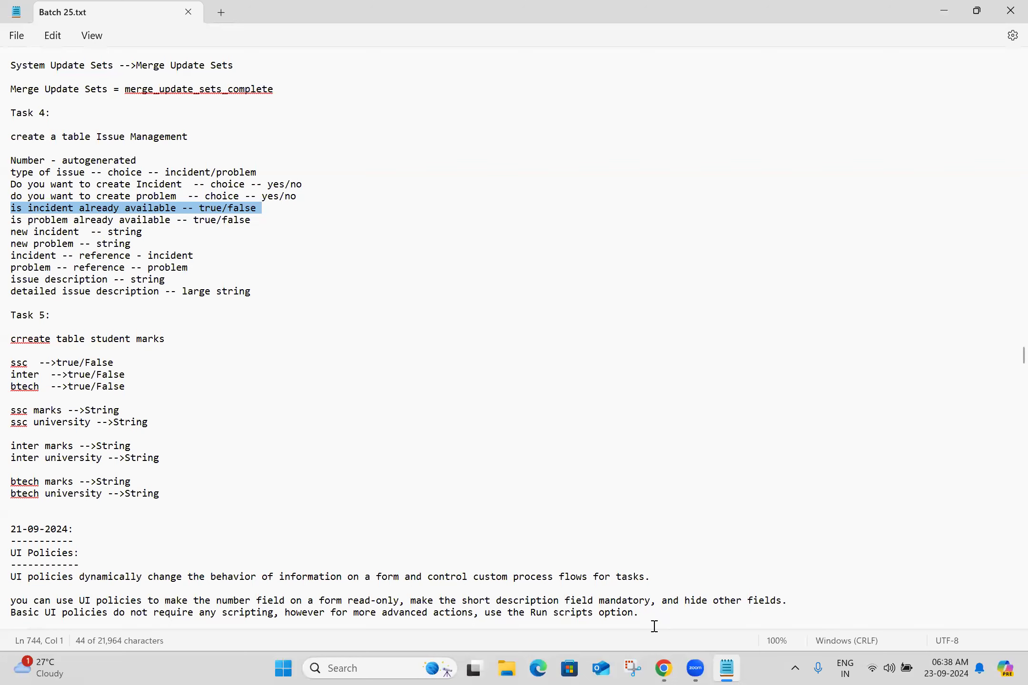
# Step: Switch the type to True/False and add 'Is Incident already available' and 'Is Problem already available'
pyautogui.click(680, 444)
pyautogui.press('t')
pyautogui.press('t')
pyautogui.press('t')
pyautogui.press('t')
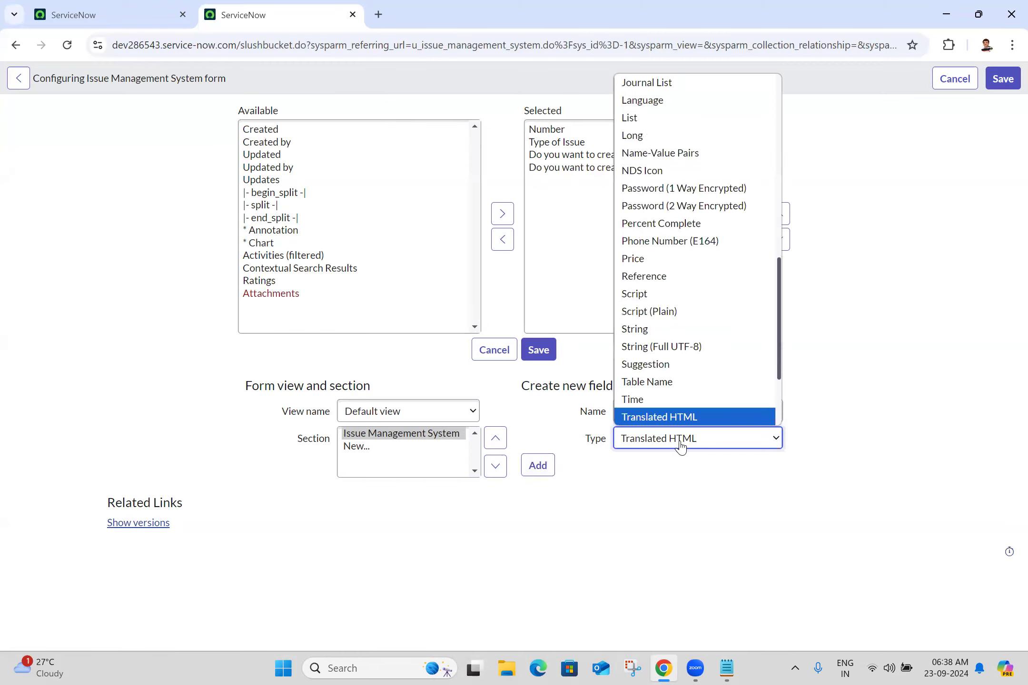
pyautogui.press('t')
pyautogui.press('Return')
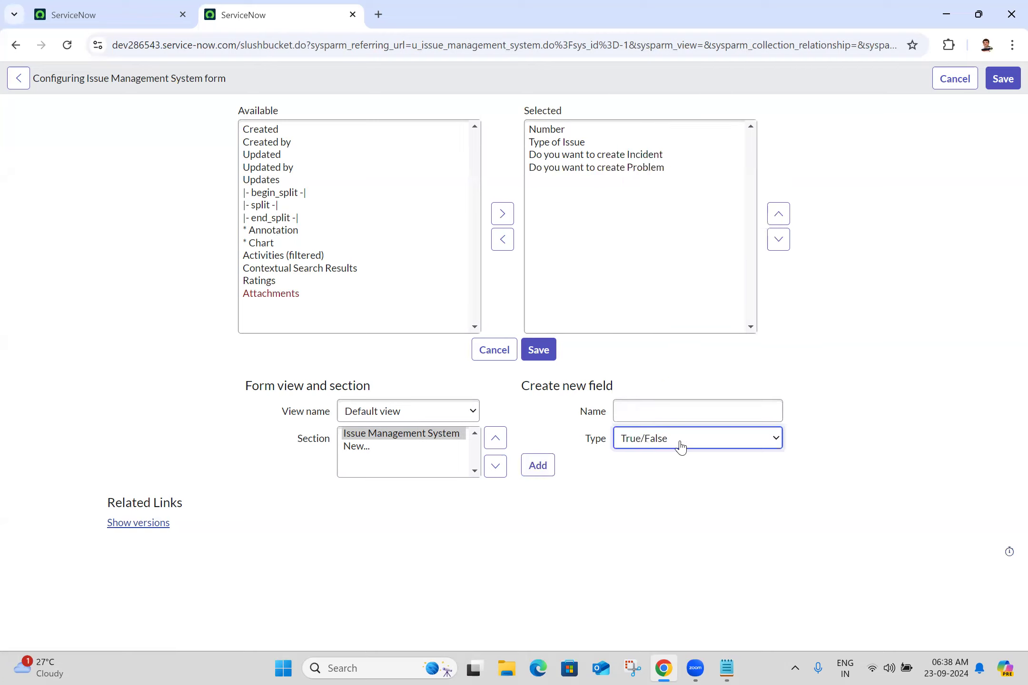
pyautogui.click(667, 409)
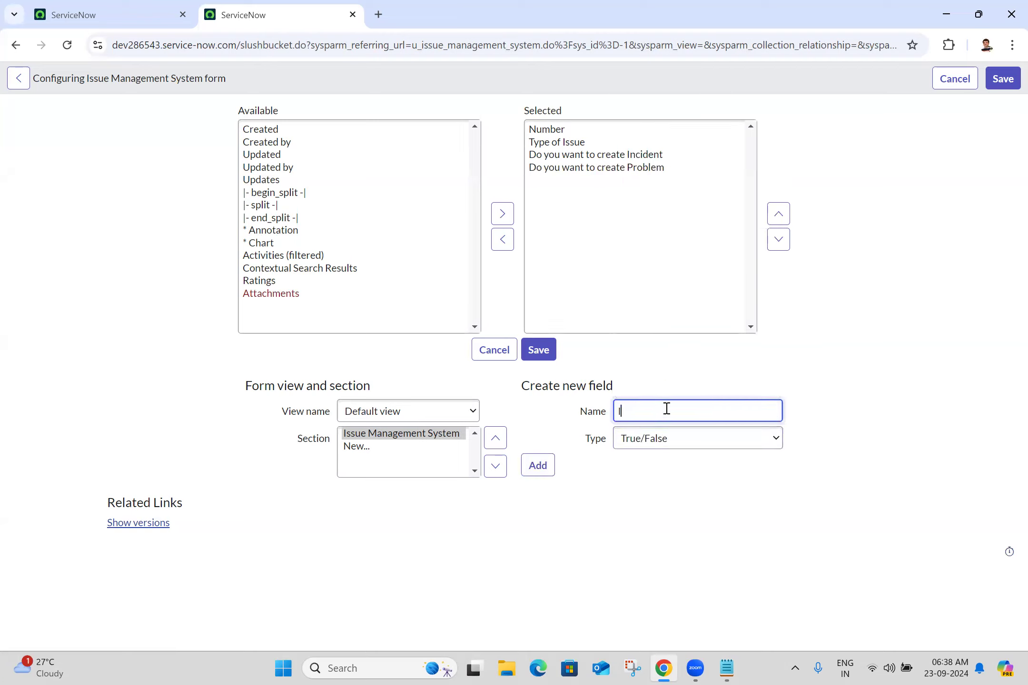
pyautogui.write('Is Incident already available')
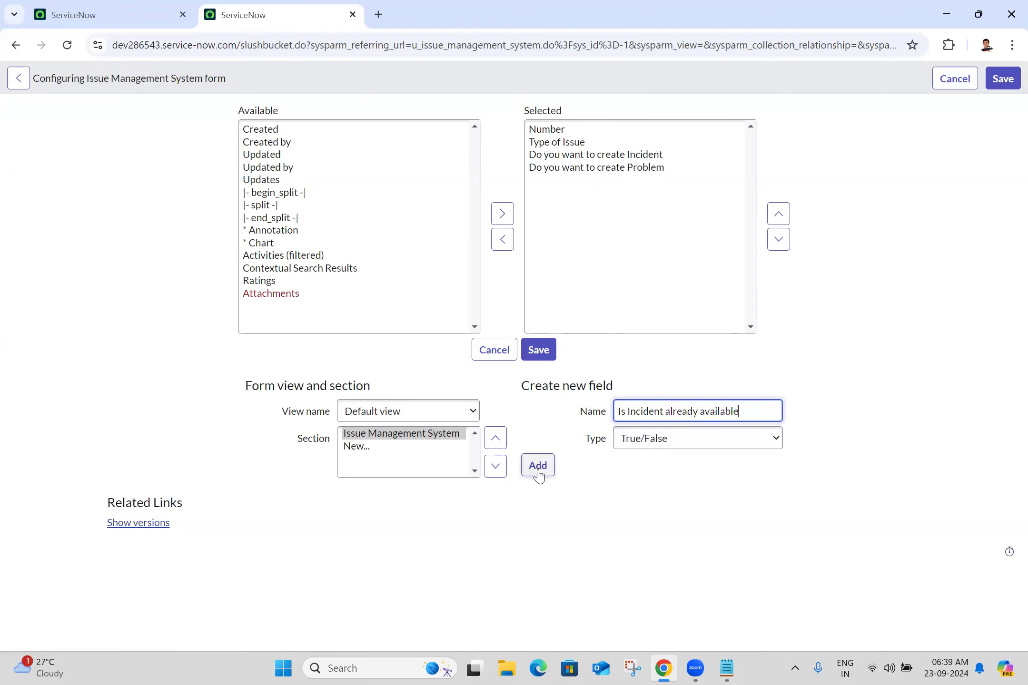
pyautogui.click(541, 471)
pyautogui.click(662, 415)
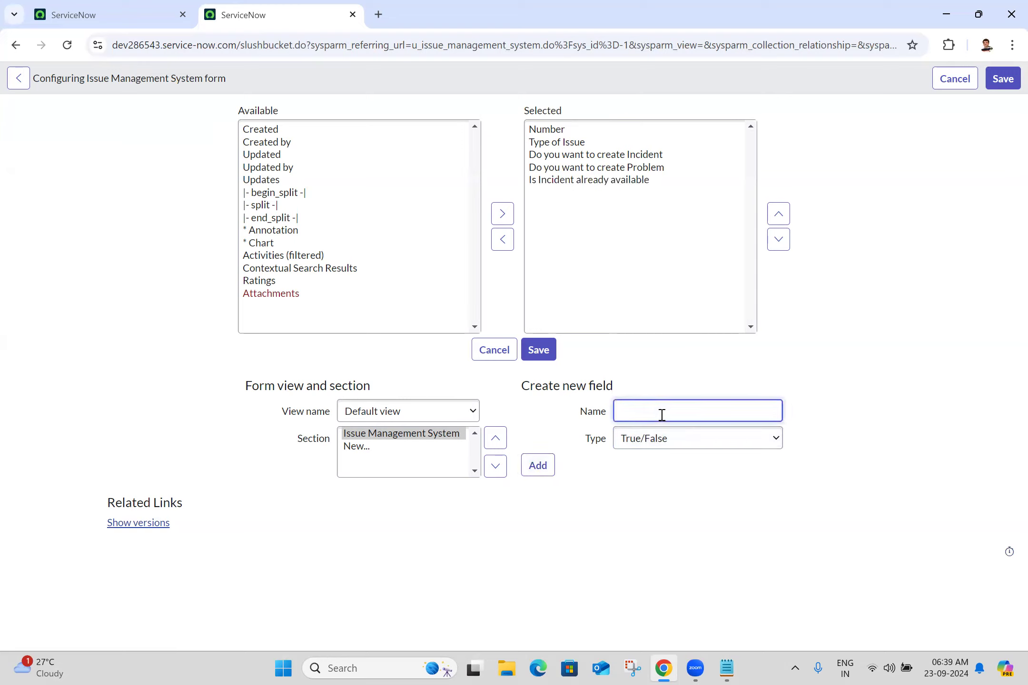
pyautogui.write('Is Problem already available')
pyautogui.click(539, 469)
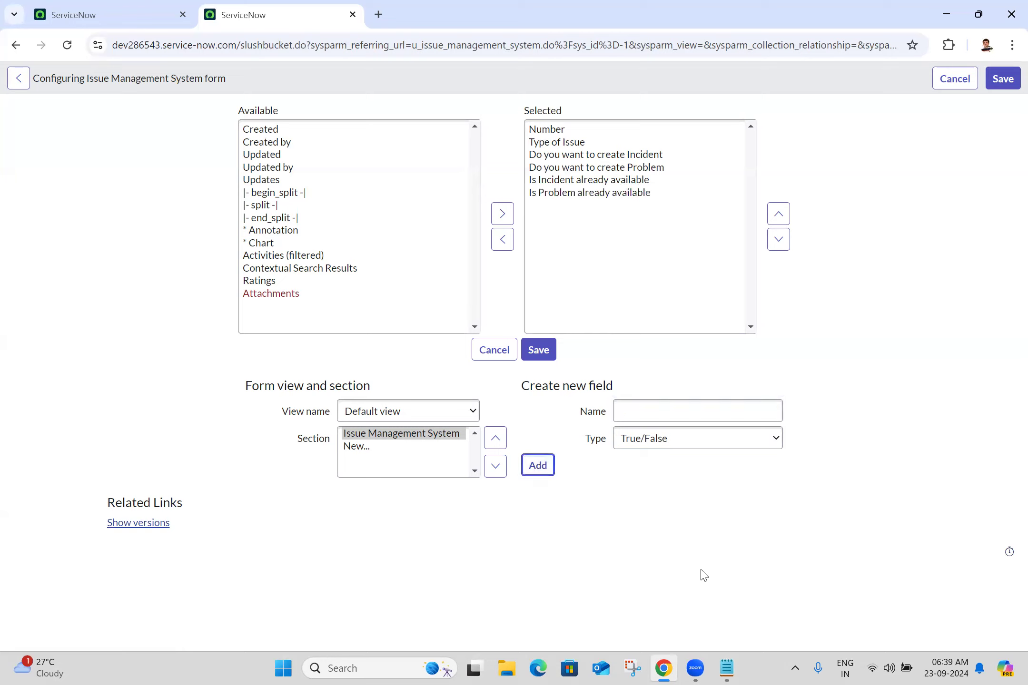
# Step: Add a Reference field named 'Incident' pointing to the Incident [incident] table
pyautogui.click(672, 449)
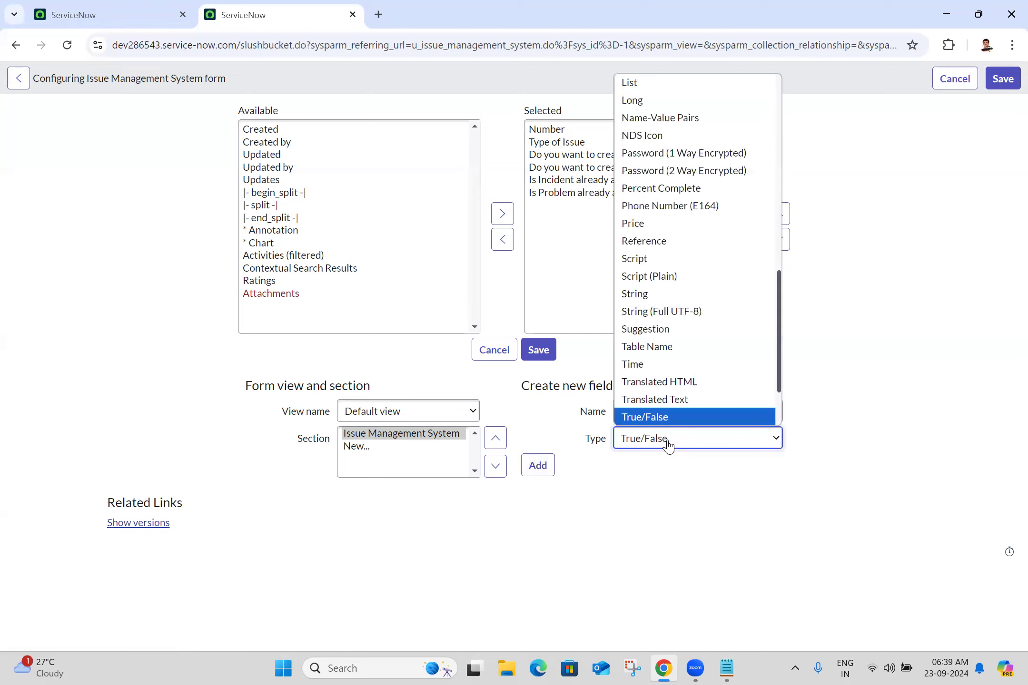
pyautogui.press('r')
pyautogui.press('Return')
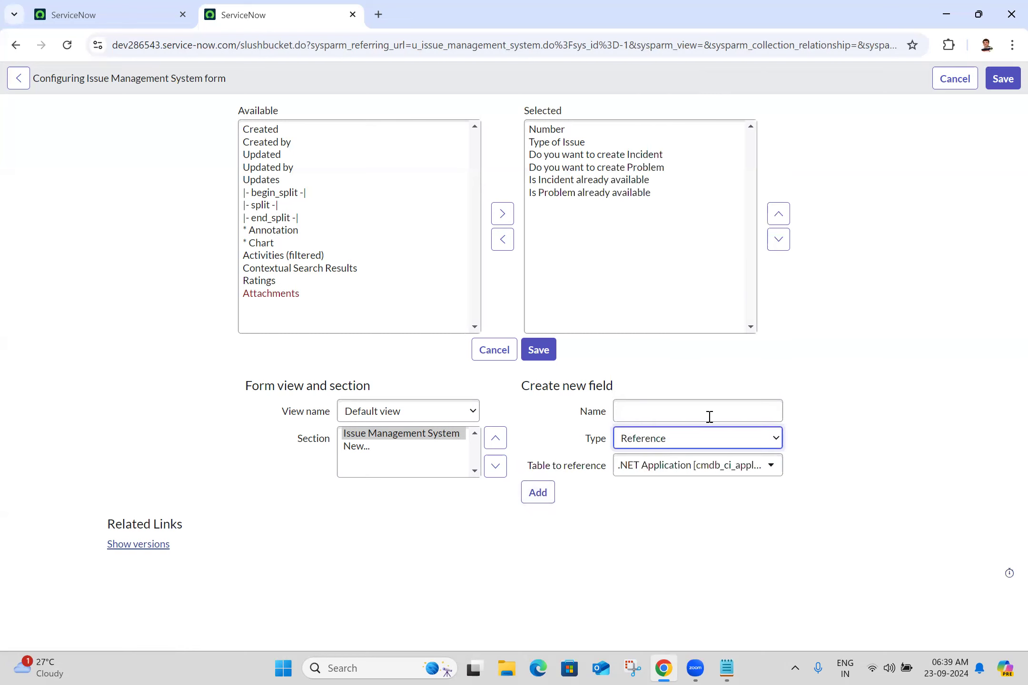
pyautogui.click(688, 469)
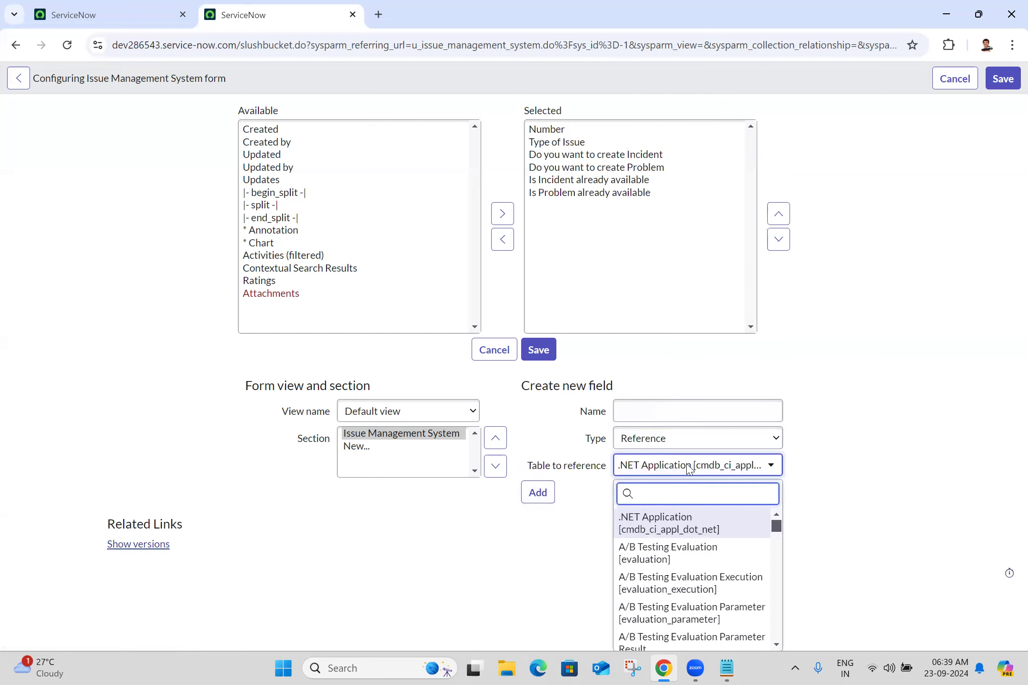
pyautogui.write('incident')
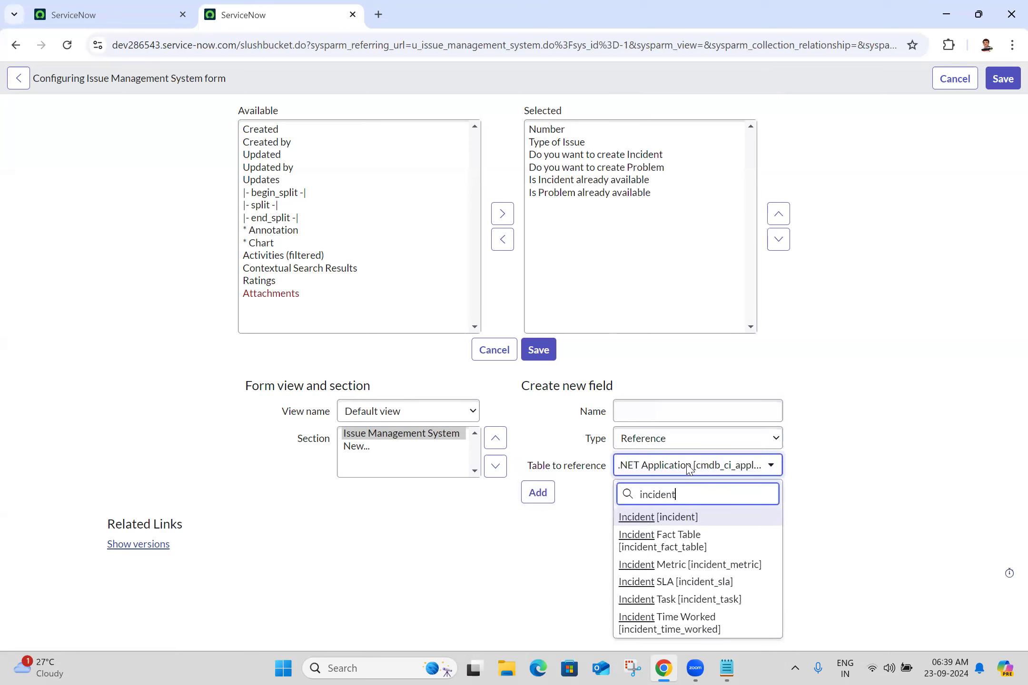
pyautogui.click(702, 518)
pyautogui.click(719, 420)
pyautogui.write('Incident')
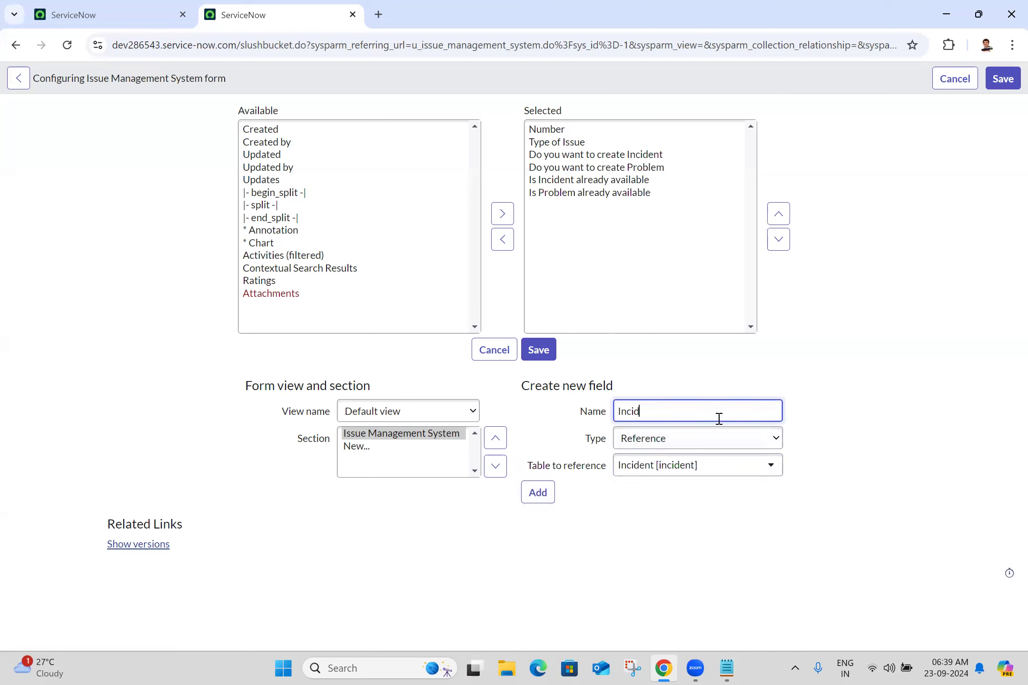
pyautogui.click(540, 493)
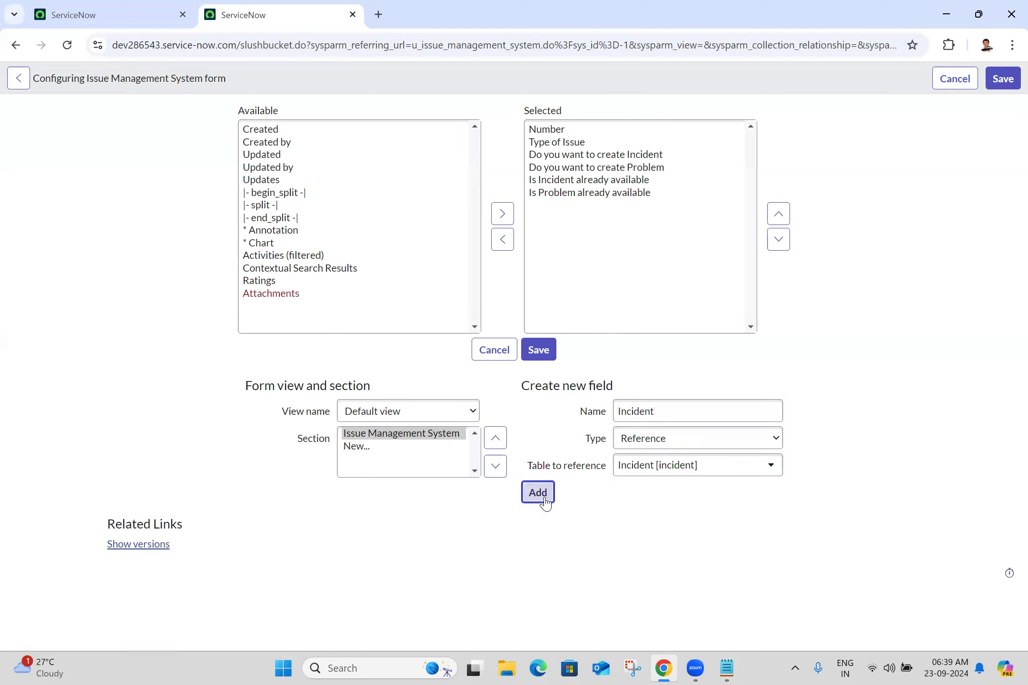
# Step: Add a Reference field named 'Problem' pointing to the Problem [problem] table
pyautogui.click(678, 408)
pyautogui.write('Problem')
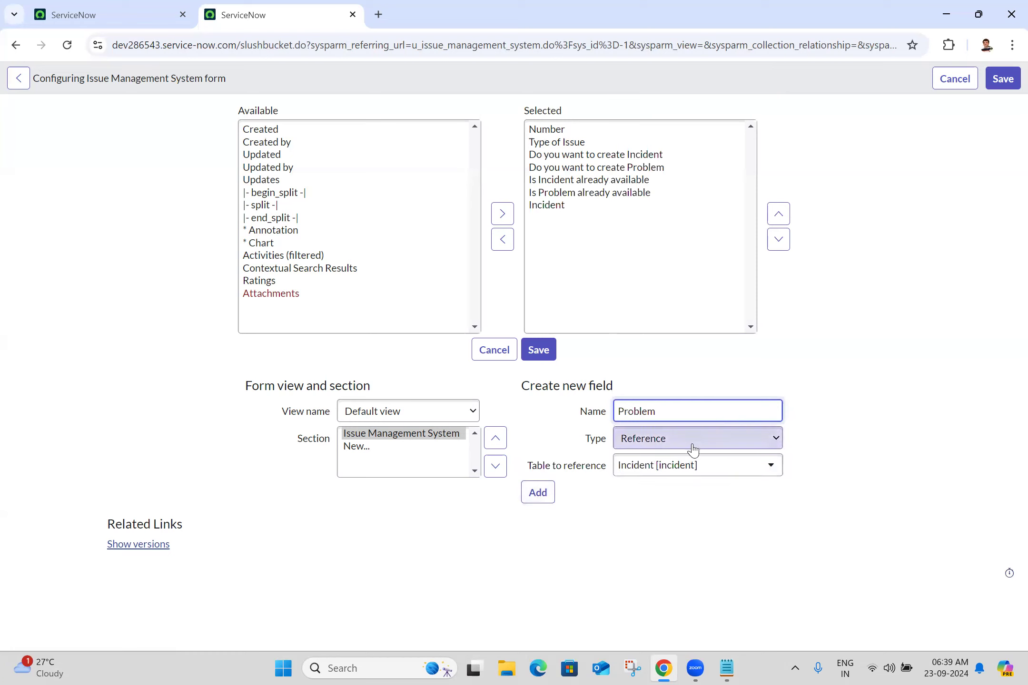
pyautogui.click(698, 474)
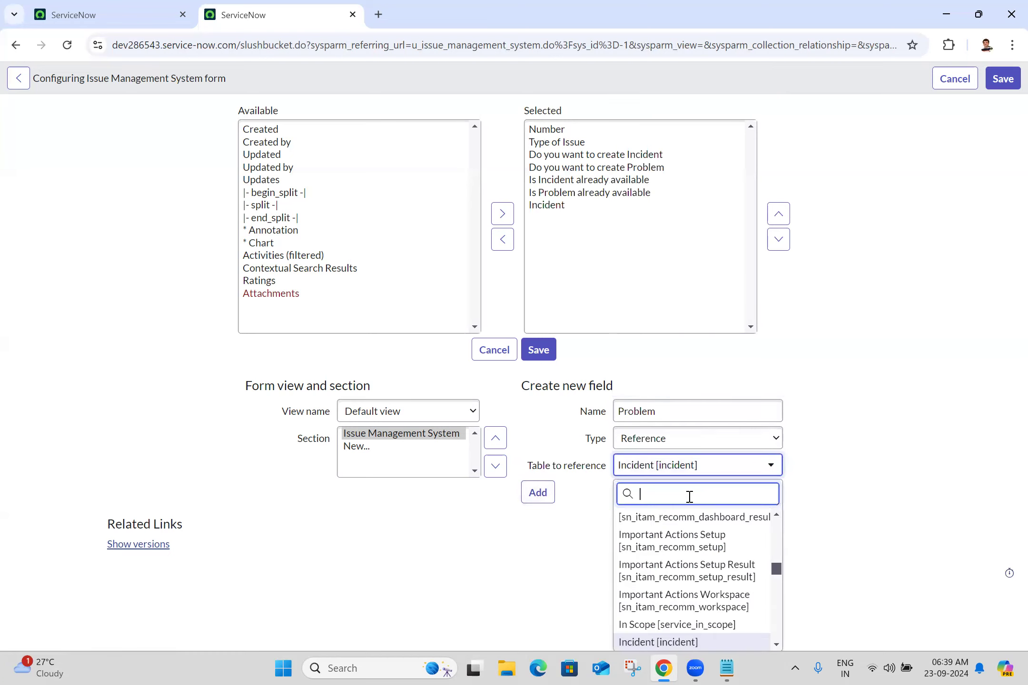
pyautogui.write('problem')
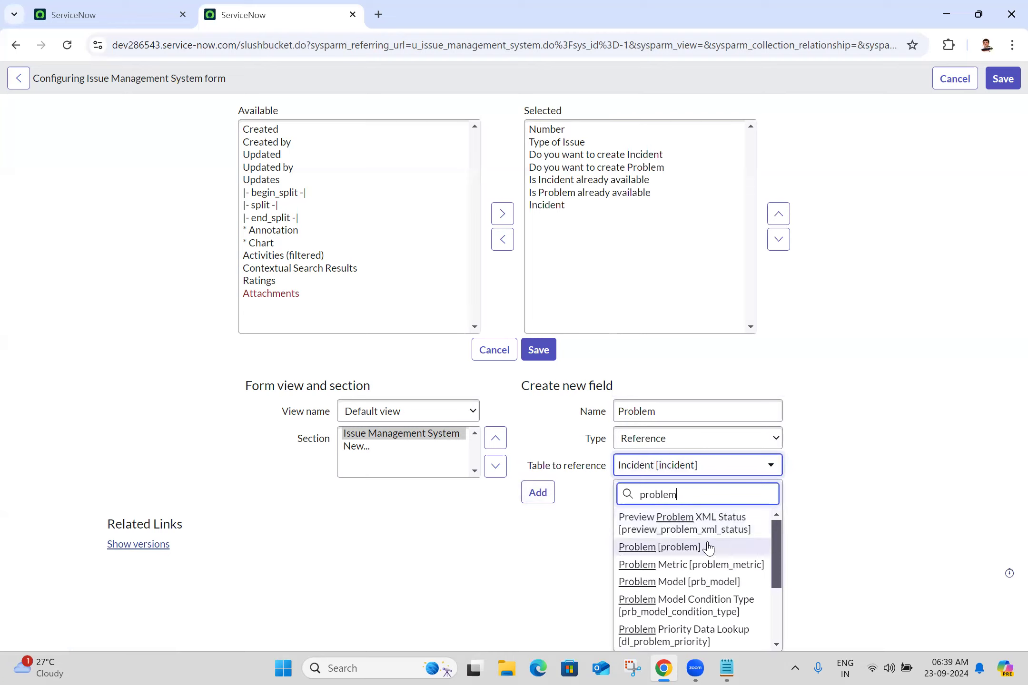
pyautogui.click(685, 547)
pyautogui.click(525, 496)
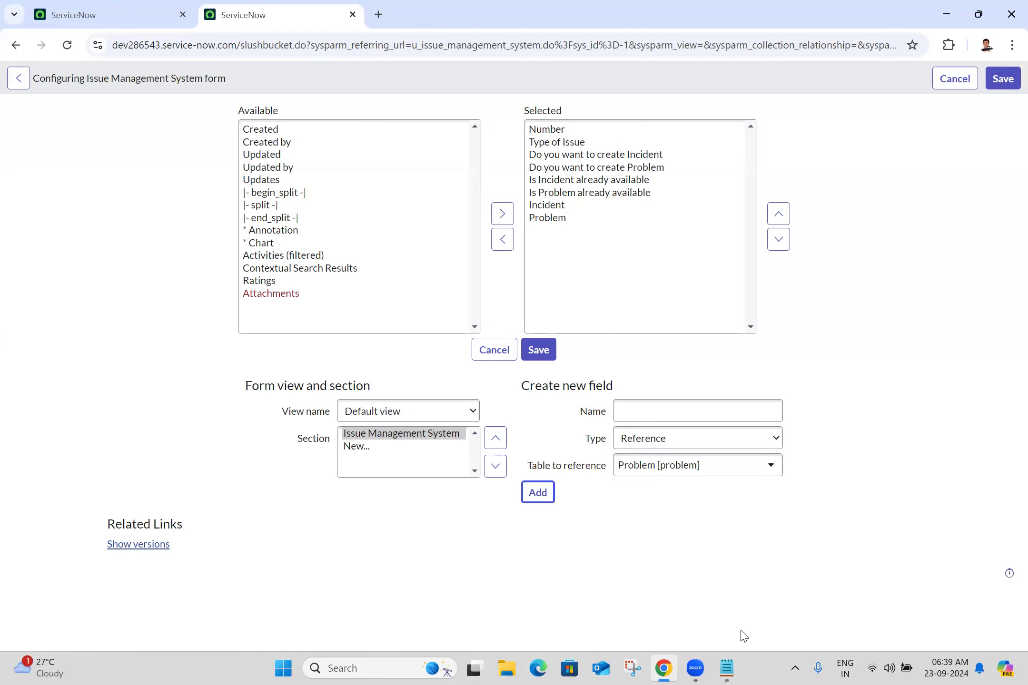
# Step: Switch the type to String and add the 'New Incident' and 'New Problem' fields
pyautogui.click(682, 441)
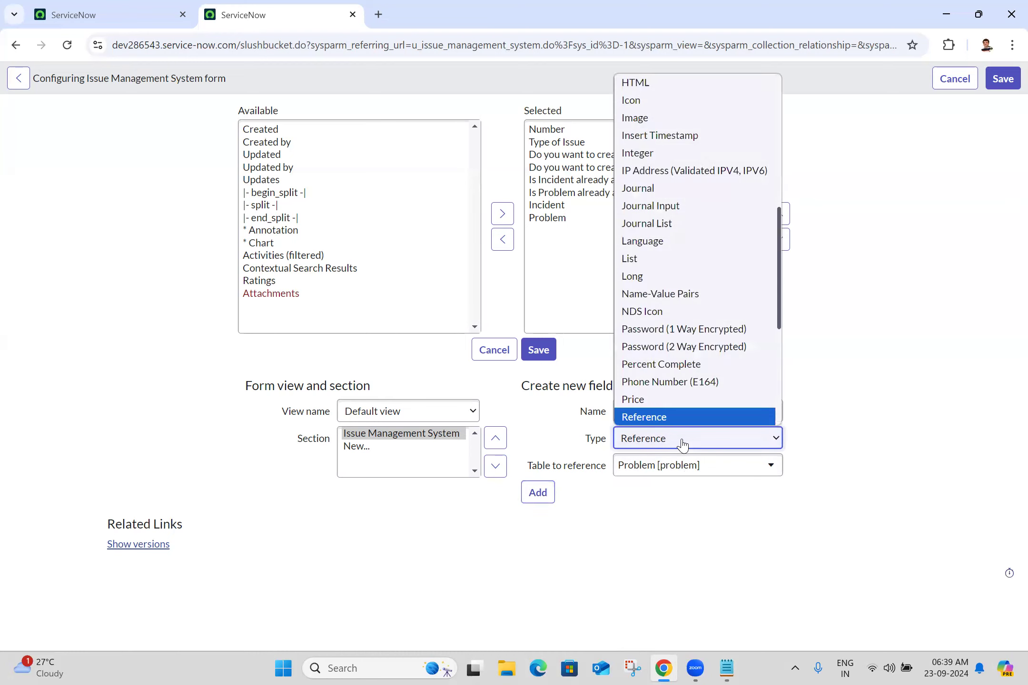
pyautogui.press('Down')
pyautogui.press('Down')
pyautogui.press('Down')
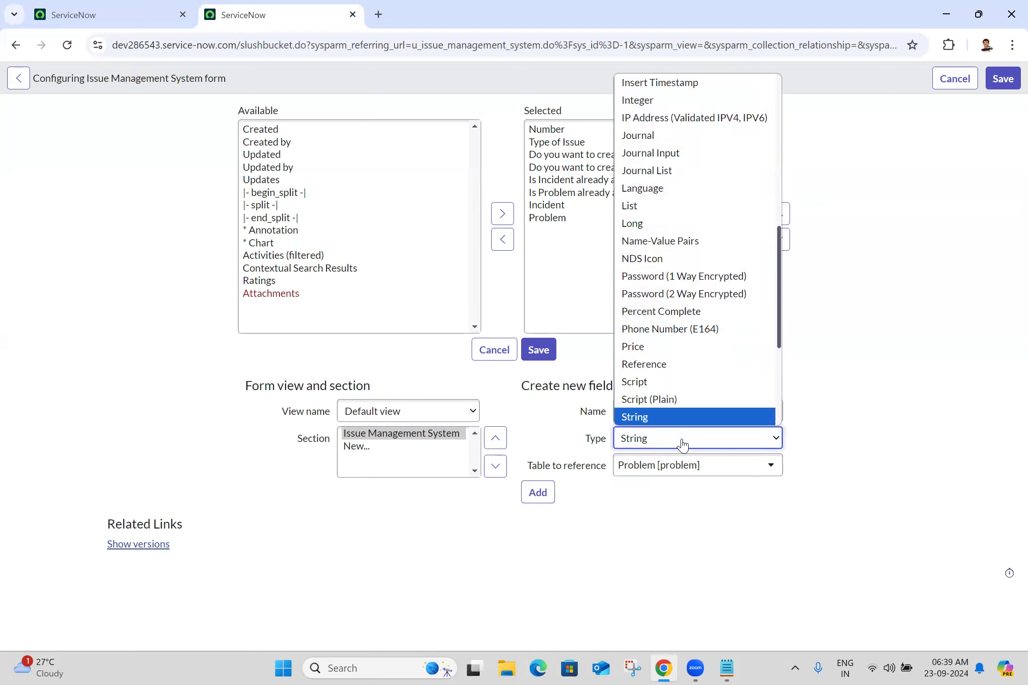
pyautogui.press('Return')
pyautogui.click(711, 415)
pyautogui.write('New Incident')
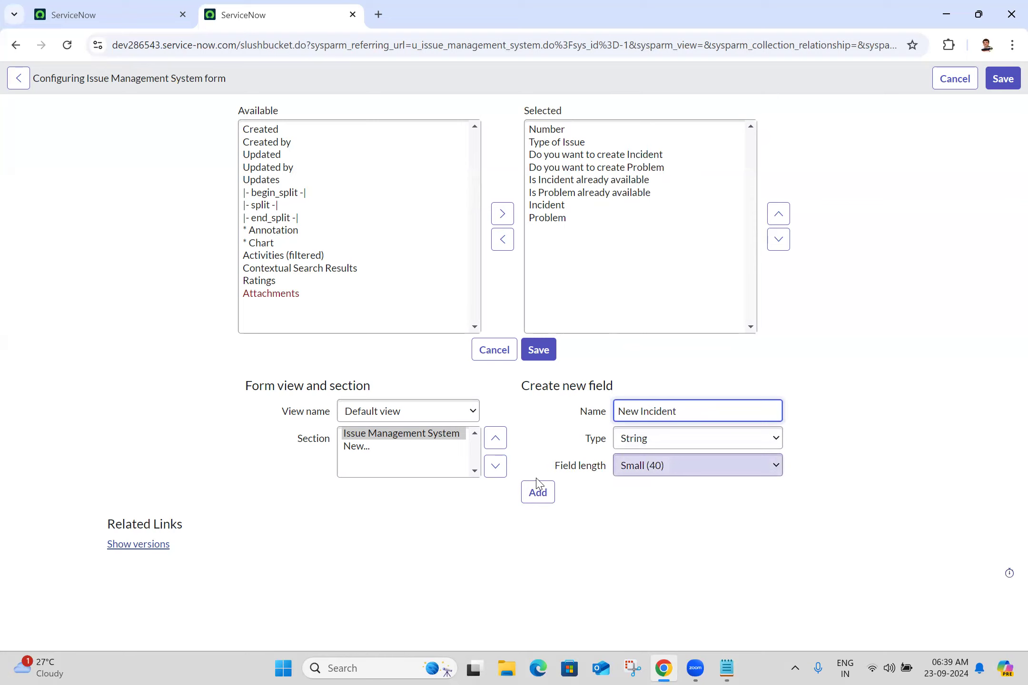
pyautogui.click(537, 495)
pyautogui.click(652, 417)
pyautogui.write('New Problem')
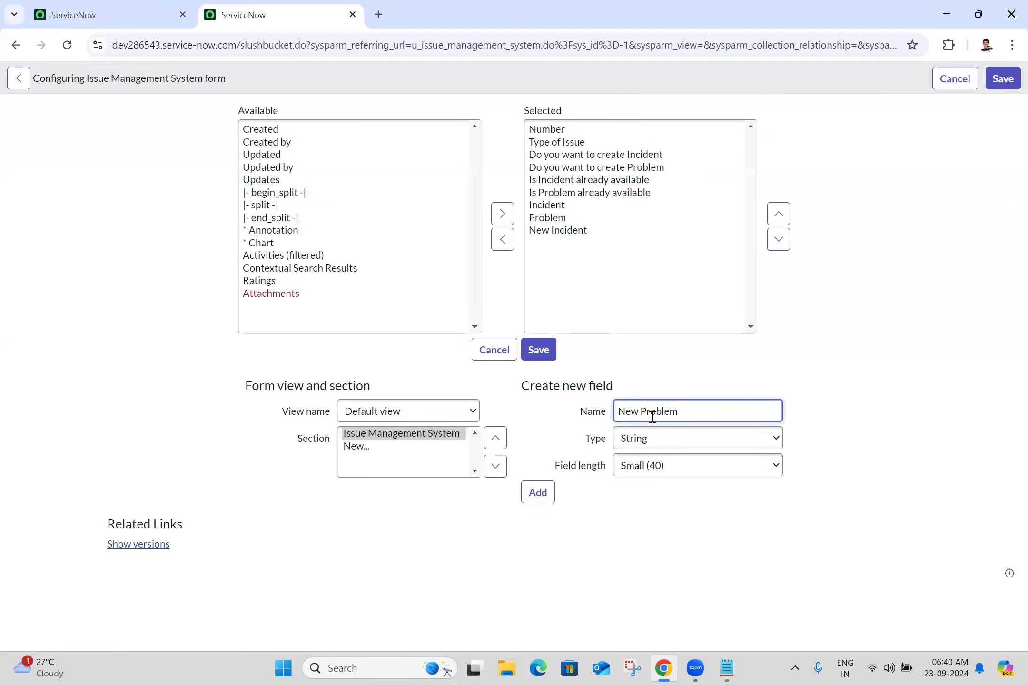
pyautogui.click(537, 493)
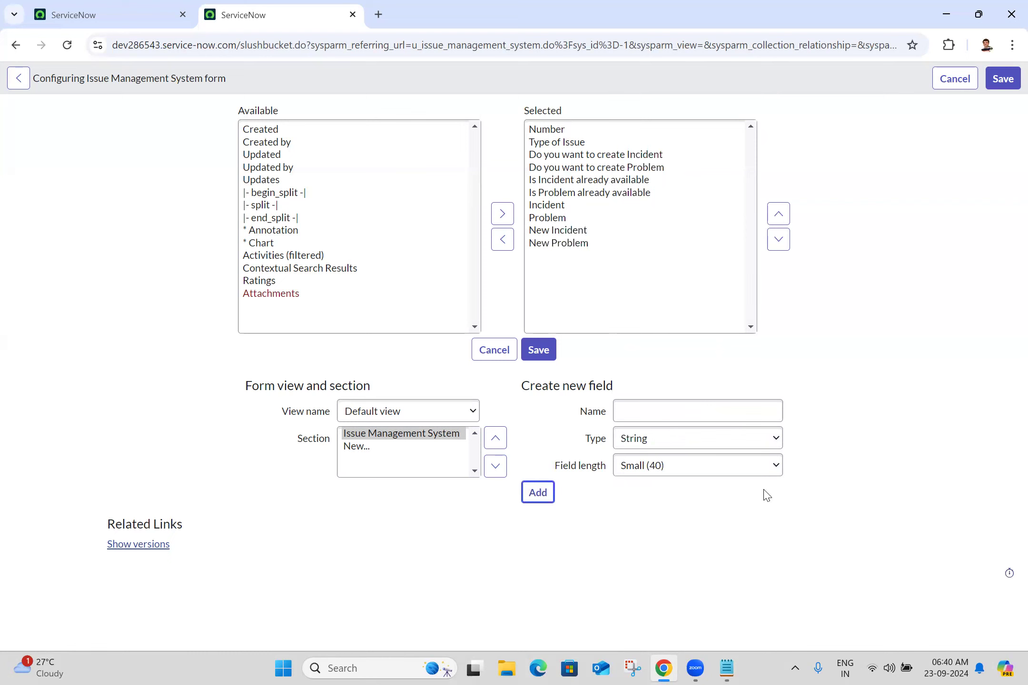
# Step: Add the String fields 'Issue Description' and 'Detailed Issue Description'
pyautogui.click(727, 669)
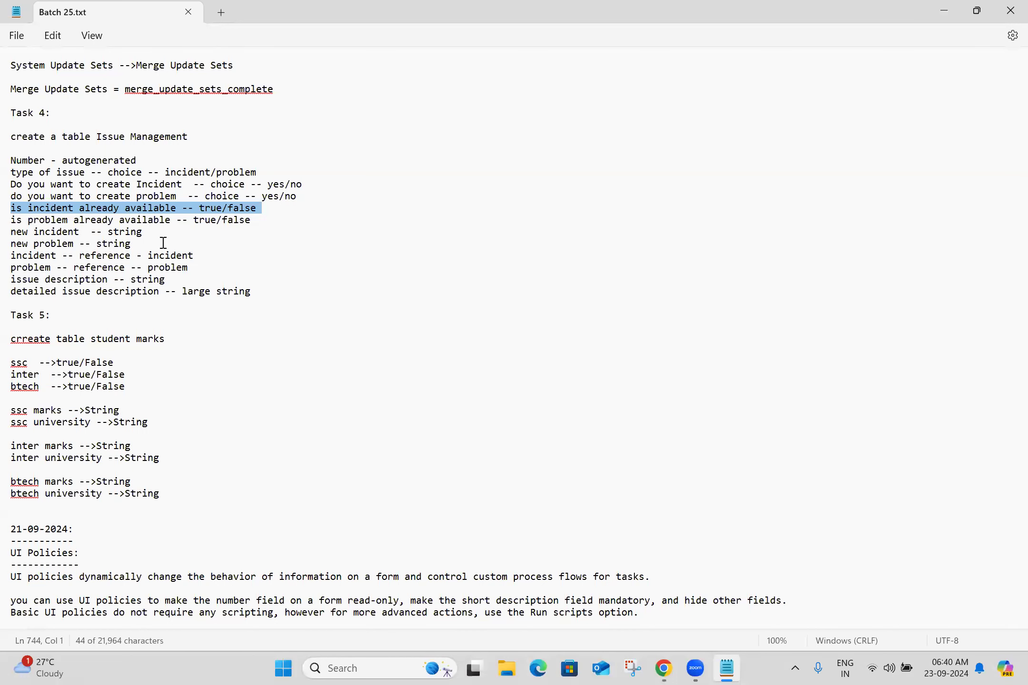
pyautogui.click(664, 407)
pyautogui.write('Issue De')
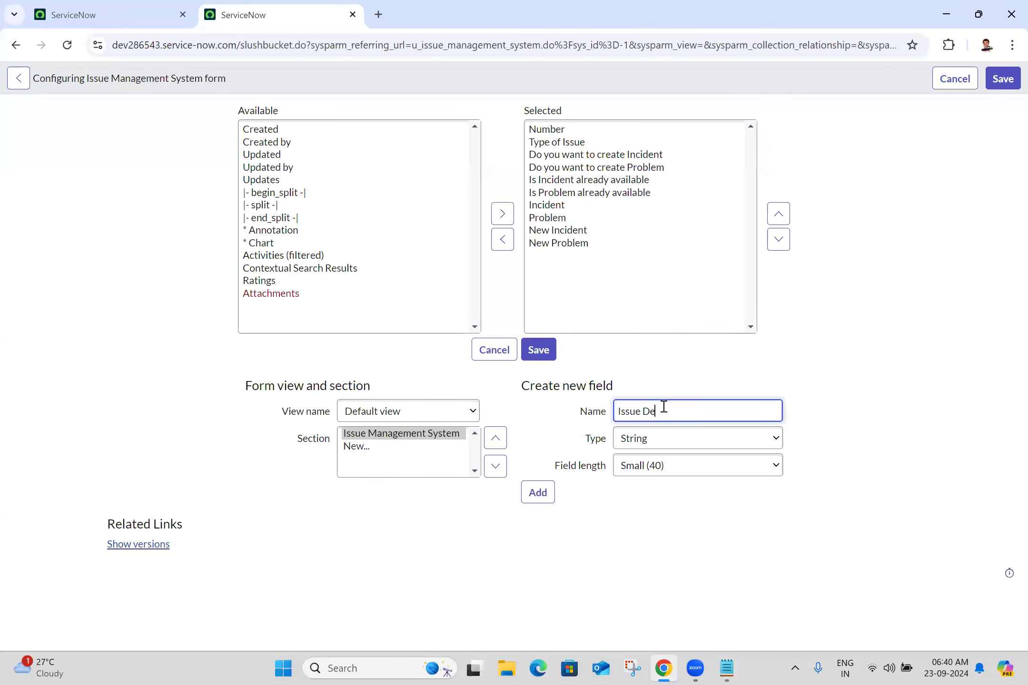
pyautogui.write('scription')
pyautogui.click(538, 493)
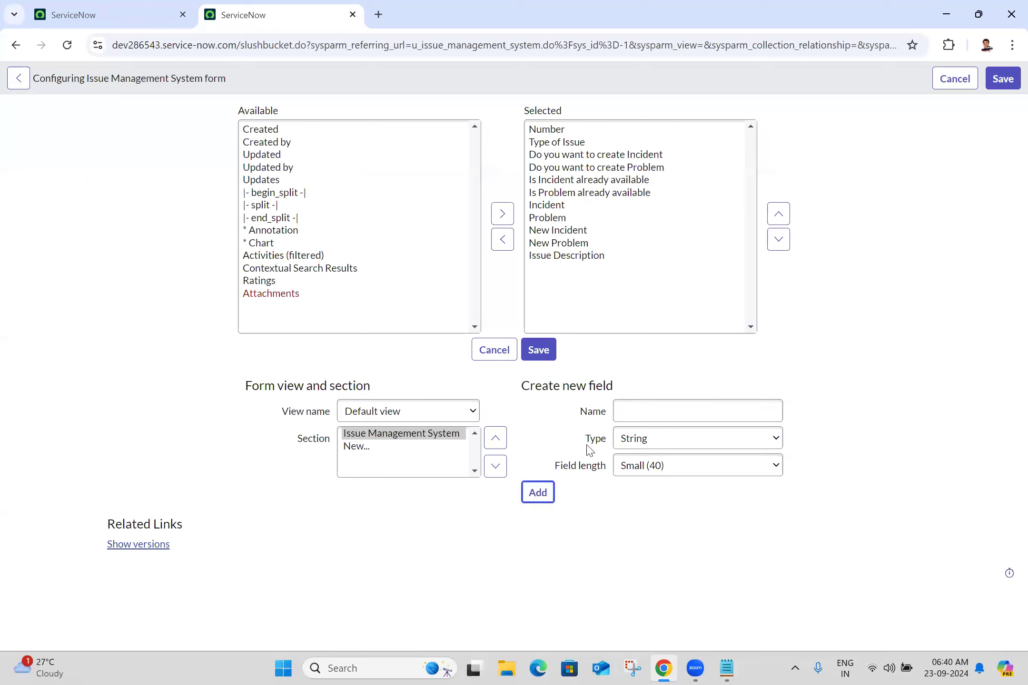
pyautogui.click(647, 406)
pyautogui.write('Detailed I')
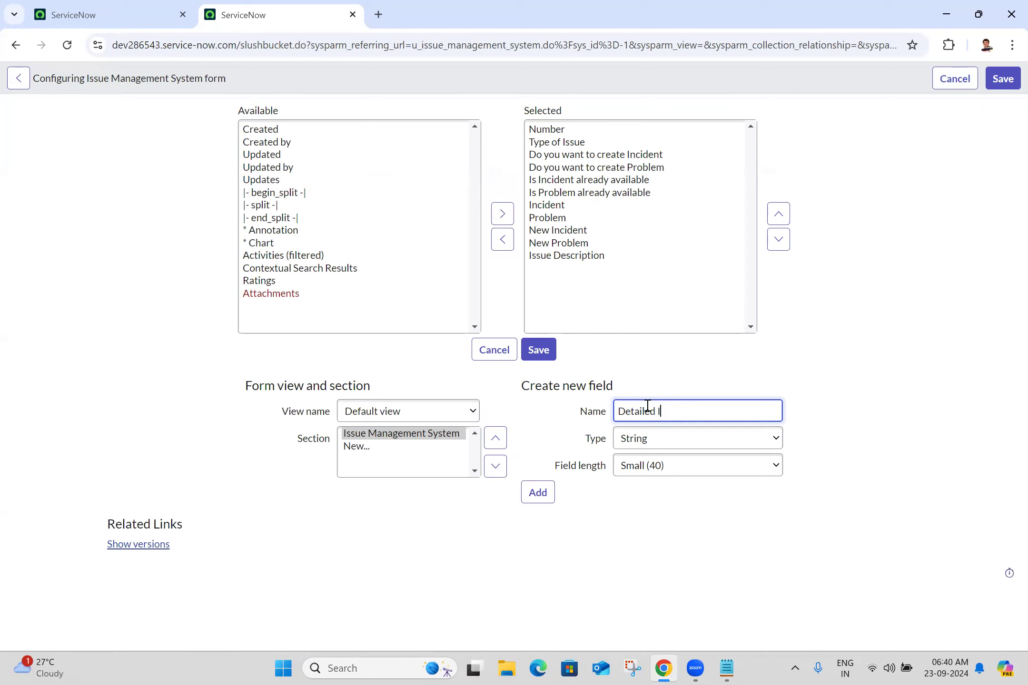
pyautogui.write('ssue Description')
pyautogui.click(547, 492)
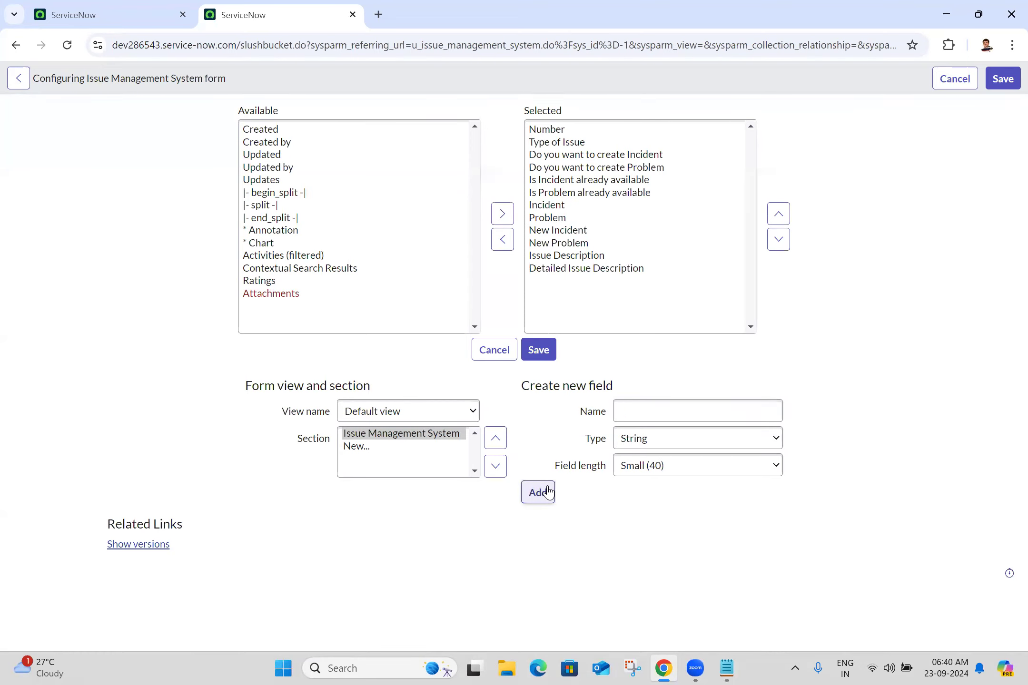
pyautogui.click(604, 271)
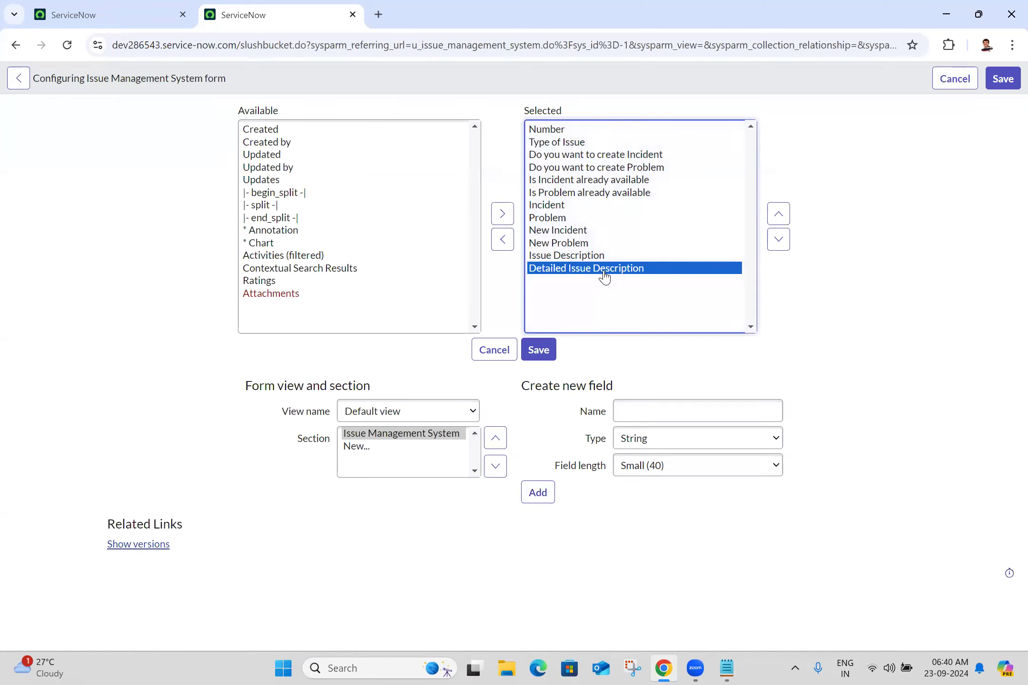